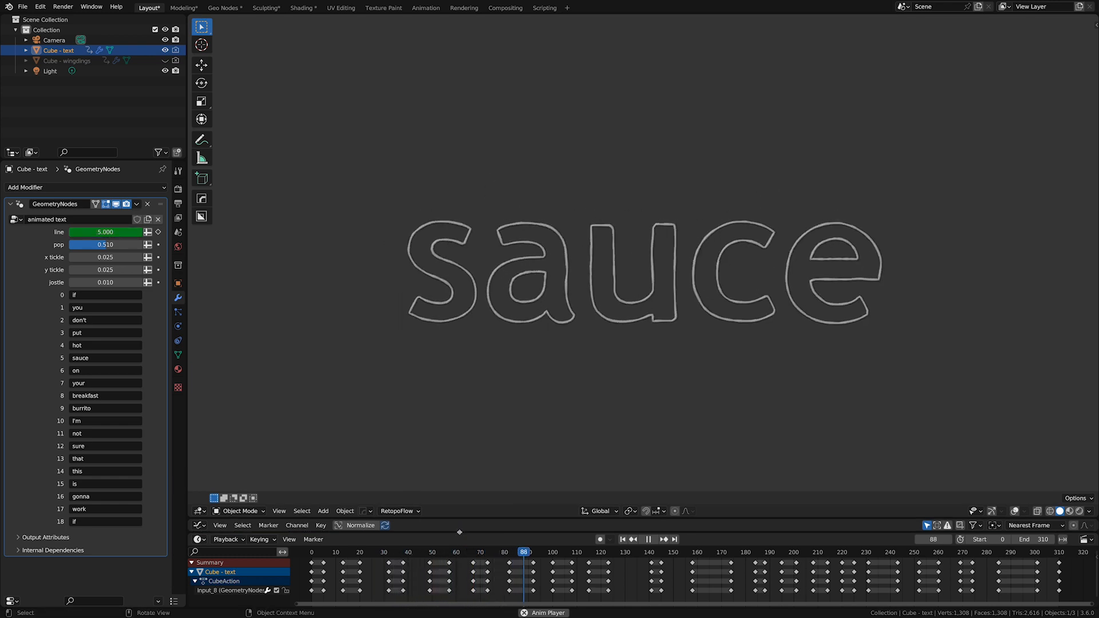
# Select the Cube - wingdings object, show it in the viewport and hide the Cube - text object
pyautogui.click(63, 63)
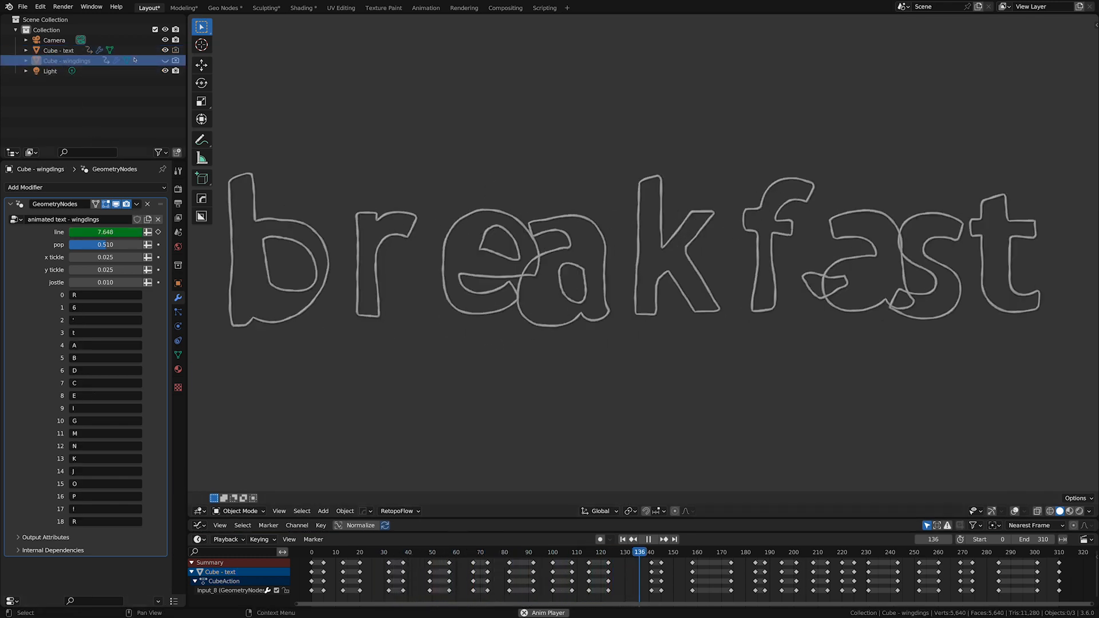
pyautogui.click(165, 61)
pyautogui.click(165, 50)
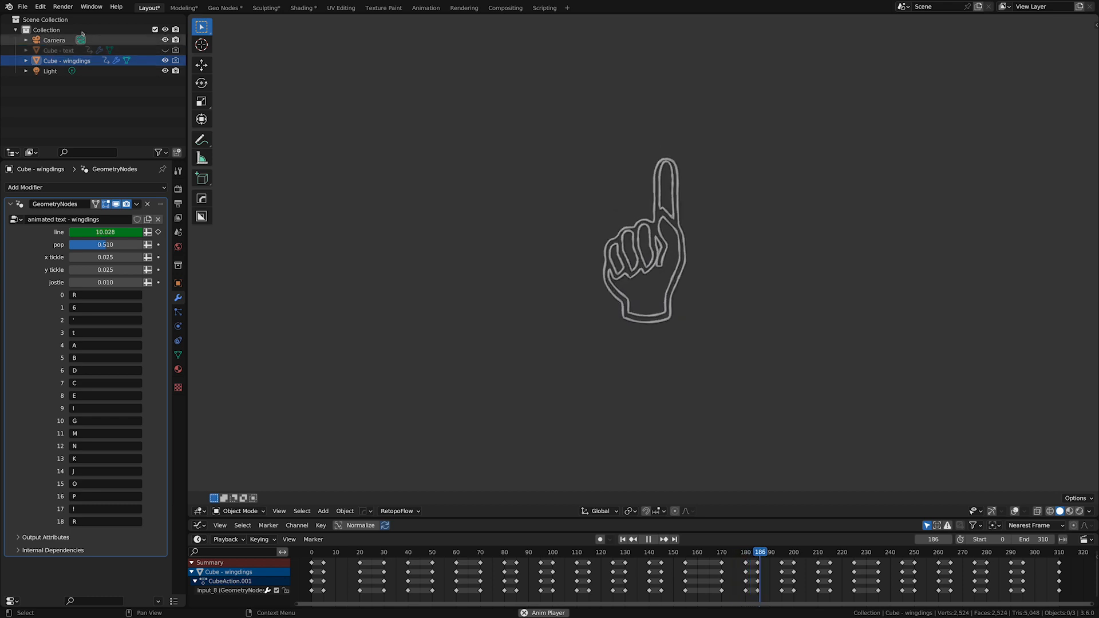
# Open the Blender preferences and search the add-ons for Node Wrangler to check that it is enabled
pyautogui.click(41, 6)
pyautogui.click(68, 164)
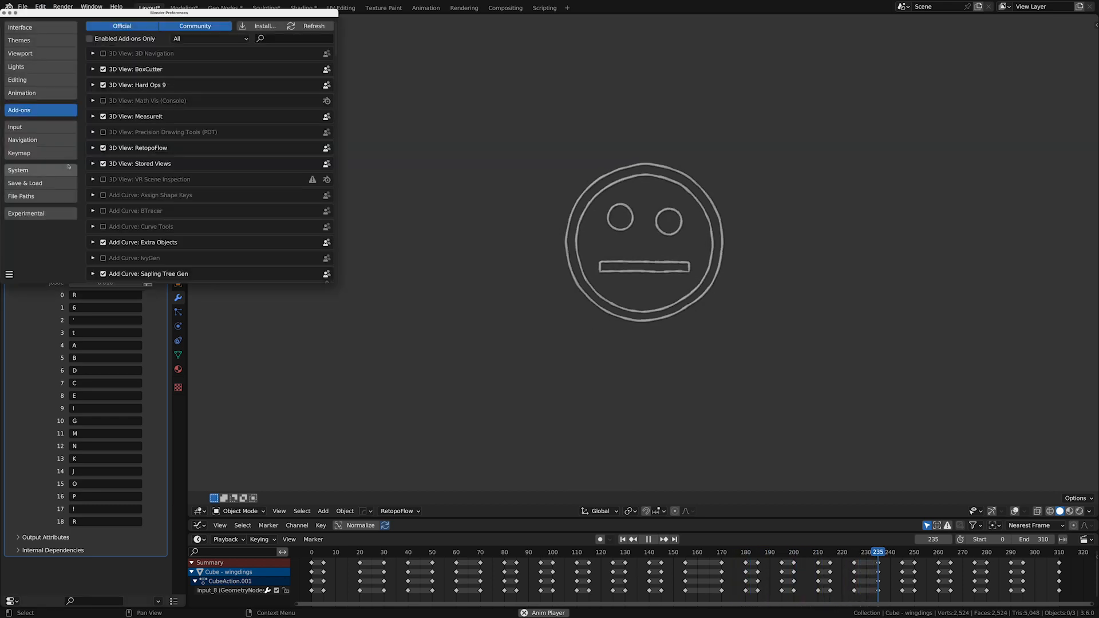
pyautogui.moveTo(96, 4); pyautogui.dragTo(354, 115)
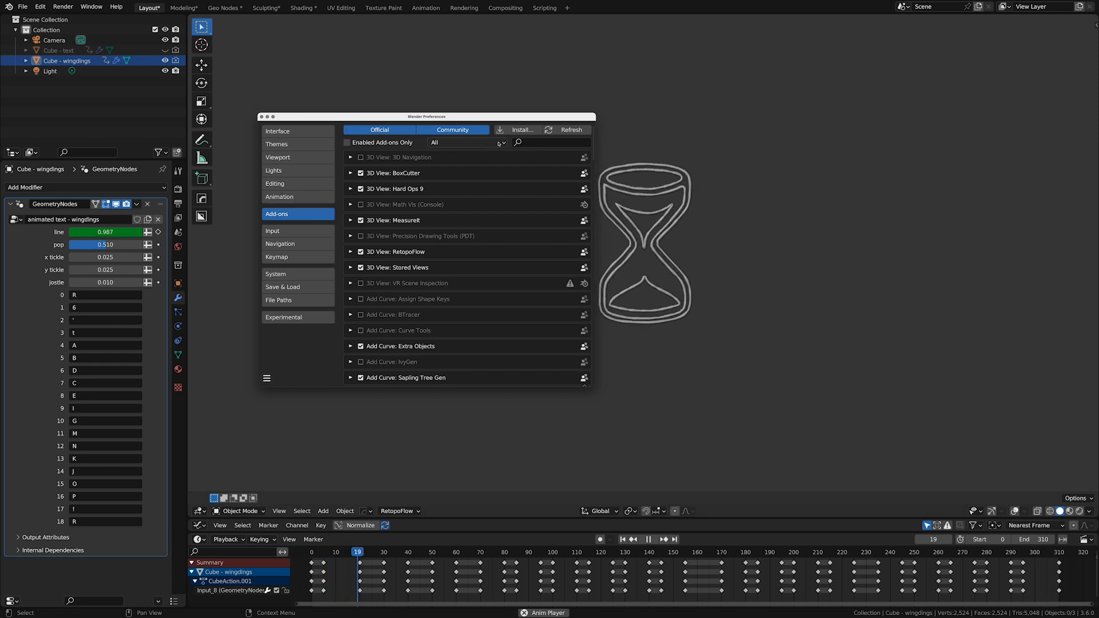
pyautogui.click(535, 143)
pyautogui.write('node w')
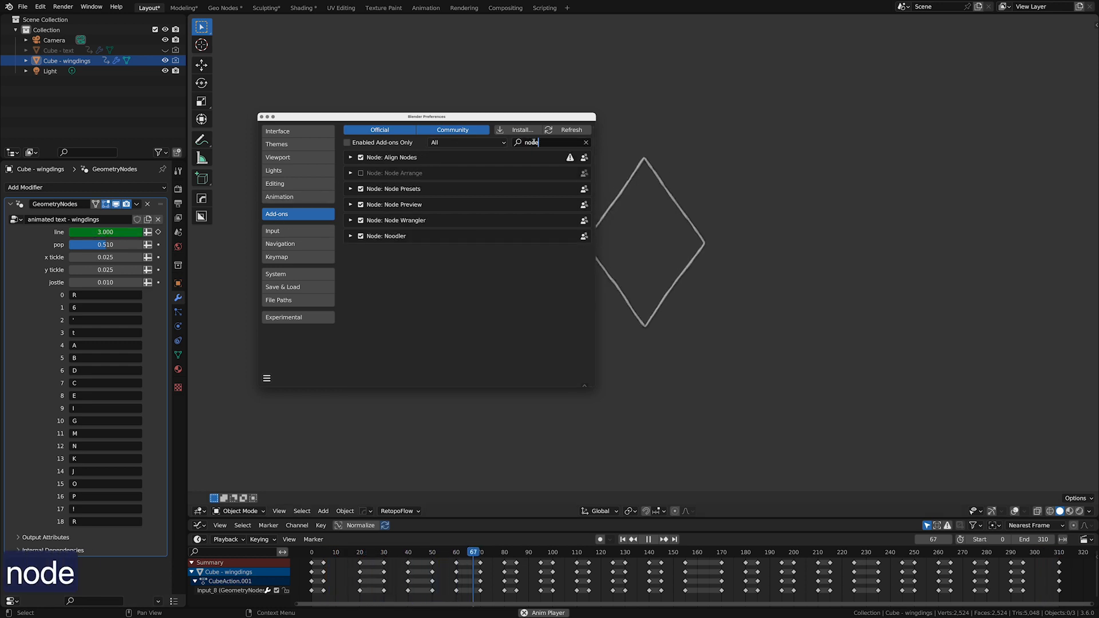
pyautogui.write('r')
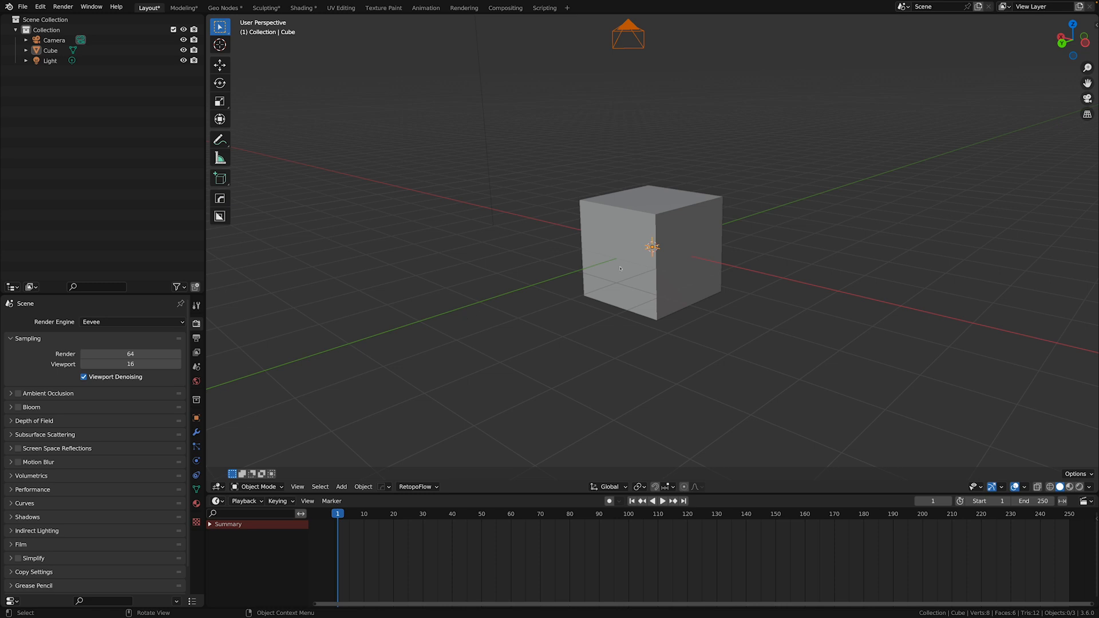
# Add a Geometry Nodes modifier to the default cube and create a new node group for it
pyautogui.click(621, 268)
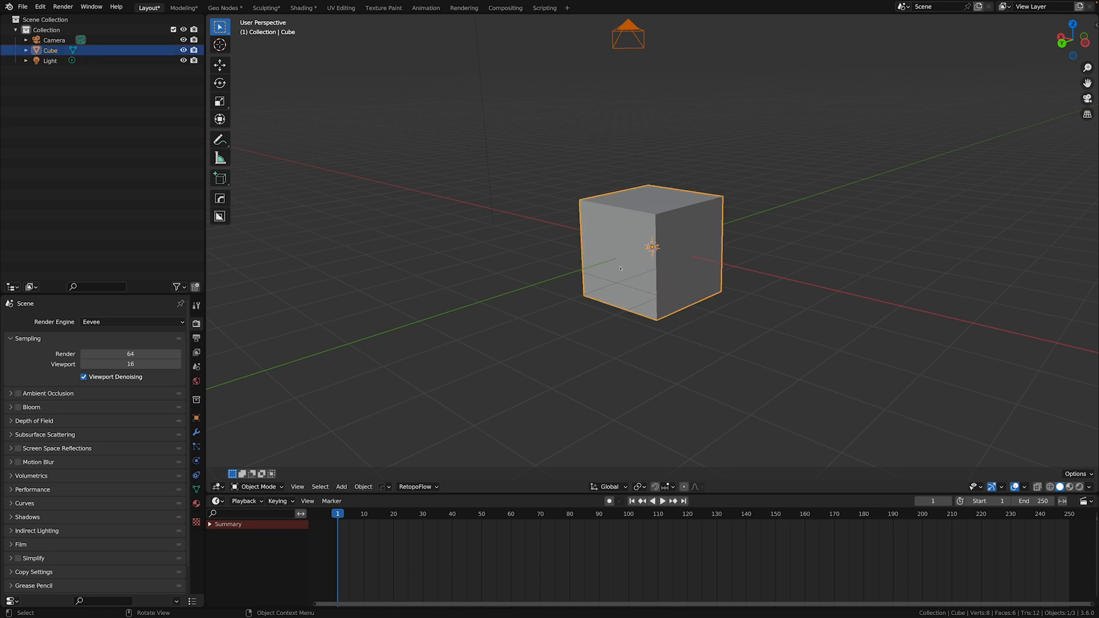
pyautogui.click(197, 432)
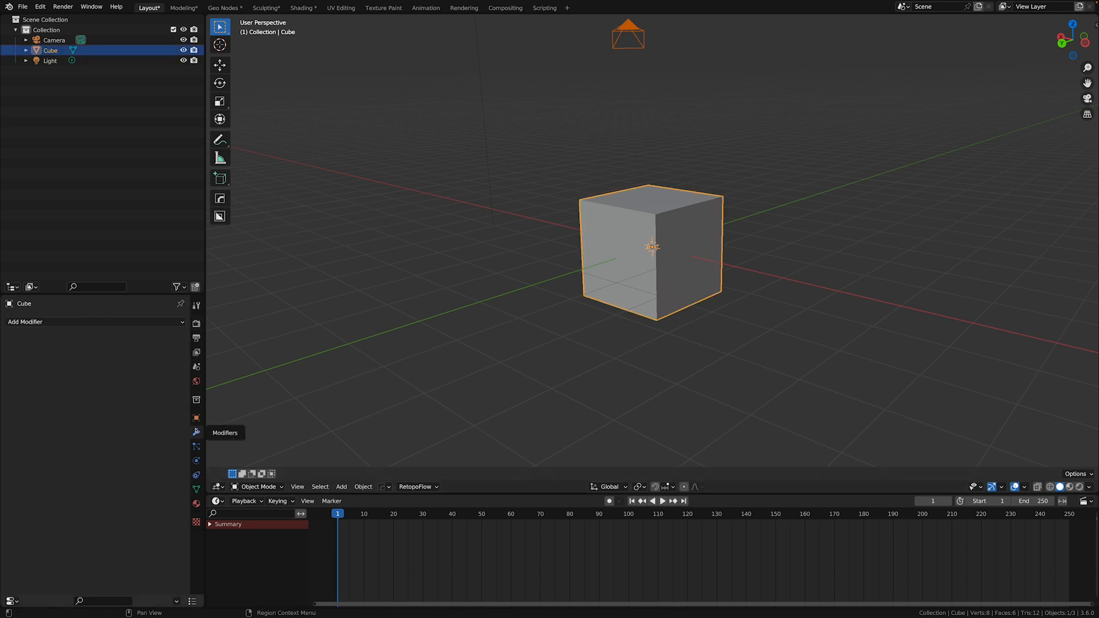
pyautogui.click(92, 322)
pyautogui.click(143, 418)
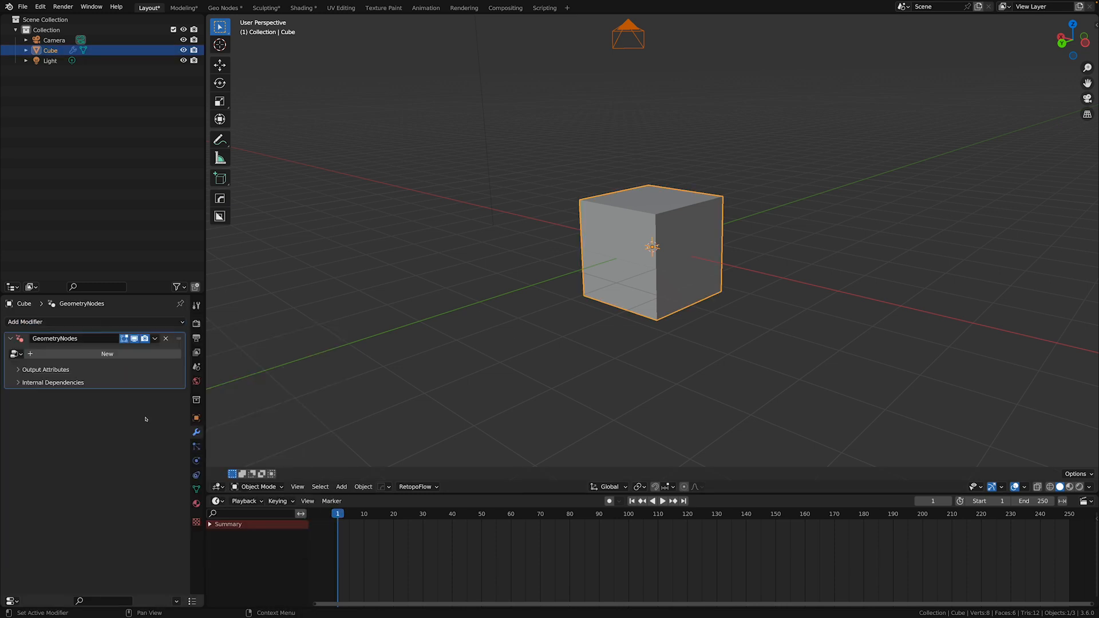
pyautogui.click(101, 354)
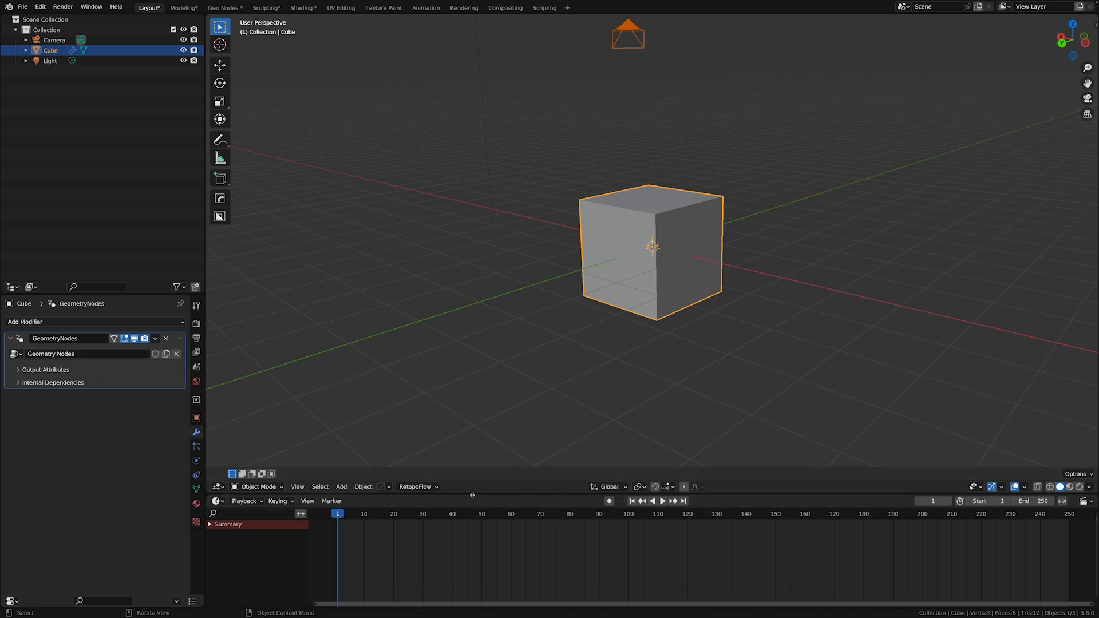
# Enlarge the timeline area, turn it into a Geometry Node Editor and frame all of its nodes
pyautogui.moveTo(473, 495); pyautogui.dragTo(380, 239)
pyautogui.hotkey('shift', 'F3')
pyautogui.hotkey('shift', 'F3')
pyautogui.hotkey('shift', 'F3')
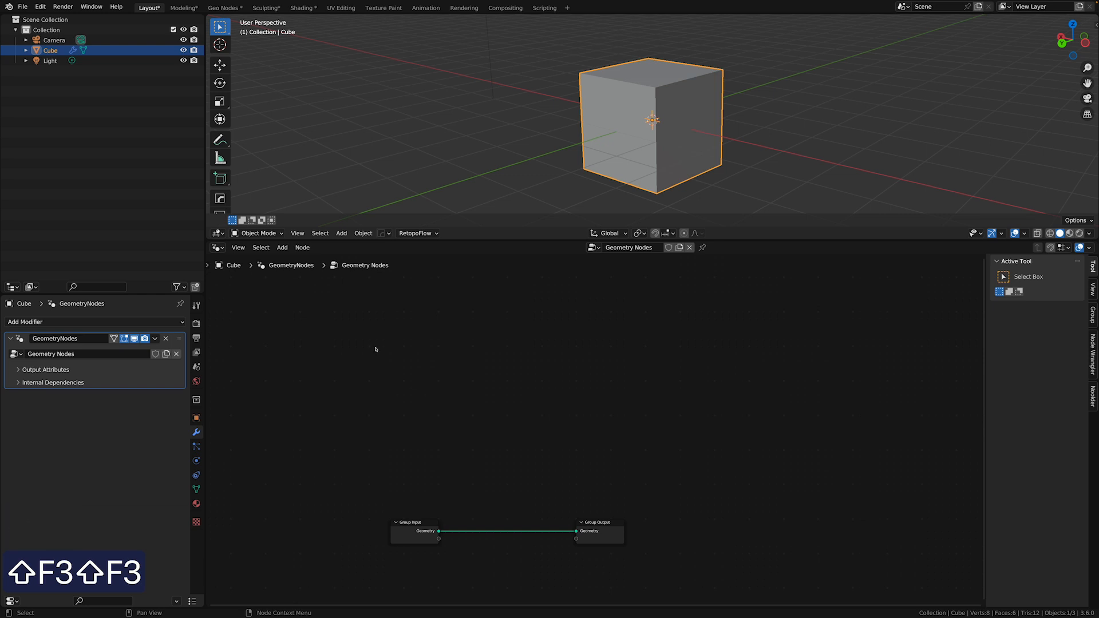
pyautogui.press('Home')
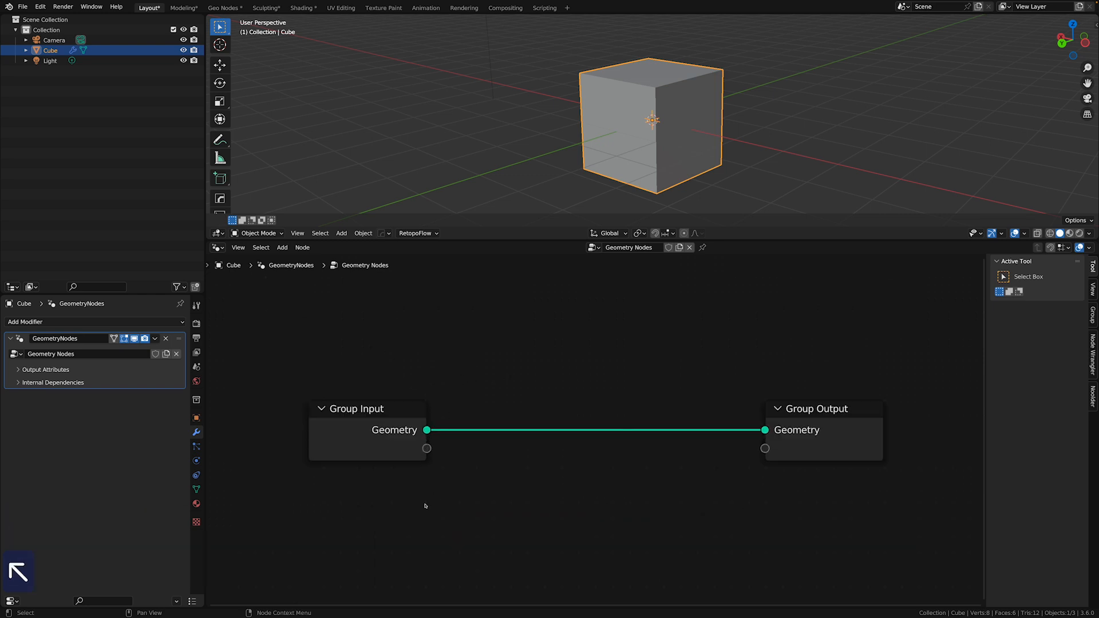
# Insert a String to Curves node on the link between Group Input and Group Output
pyautogui.hotkey('shift', 'a')
pyautogui.write('s')
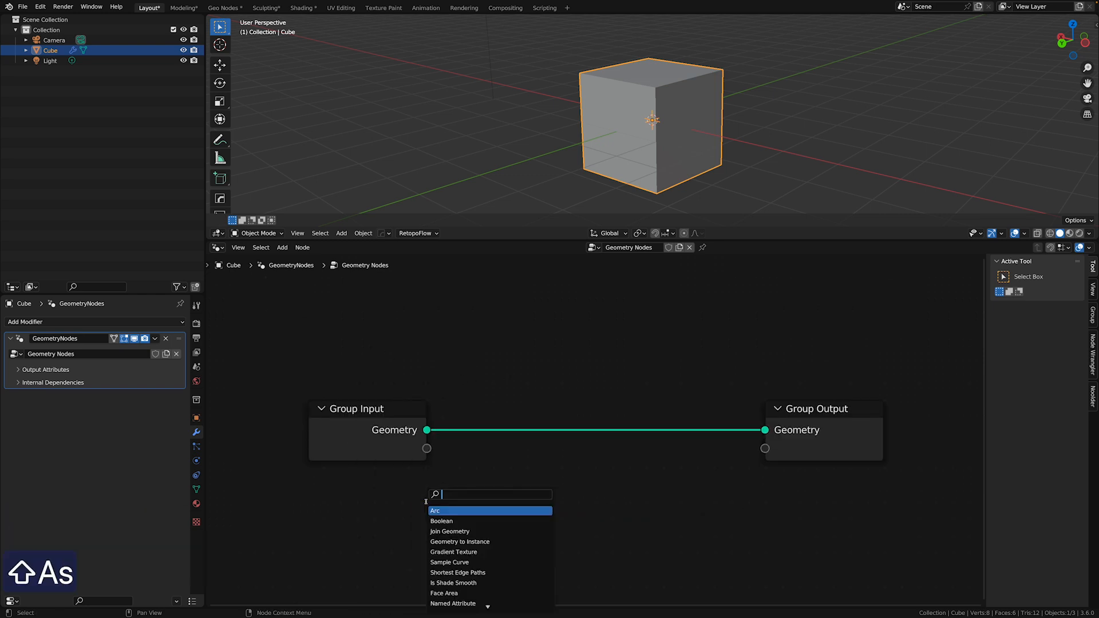
pyautogui.write('string')
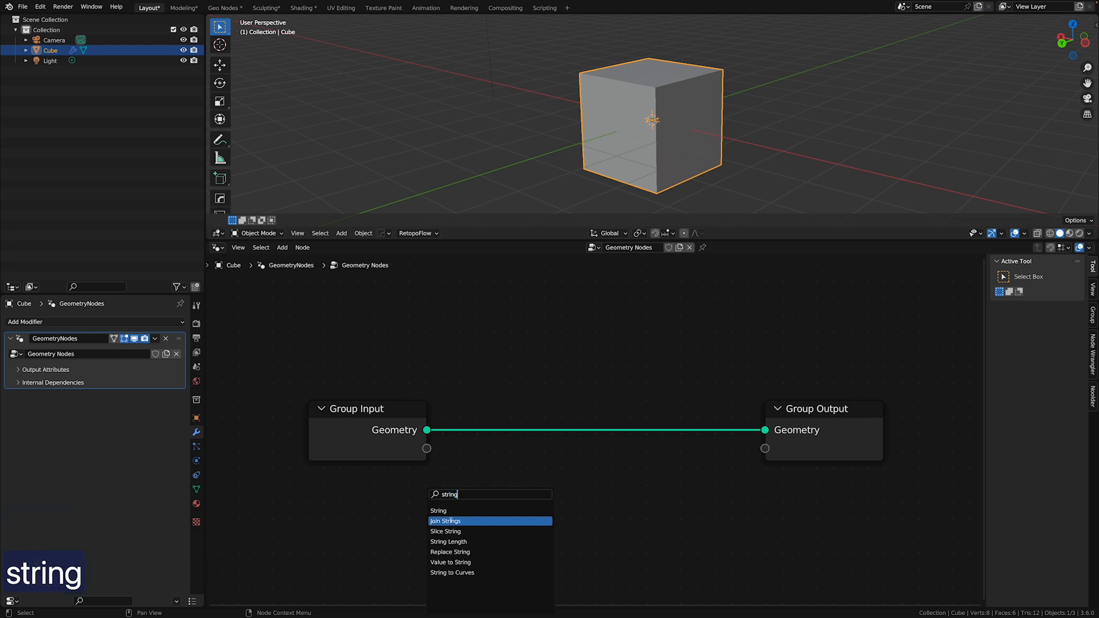
pyautogui.click(460, 571)
pyautogui.click(530, 359)
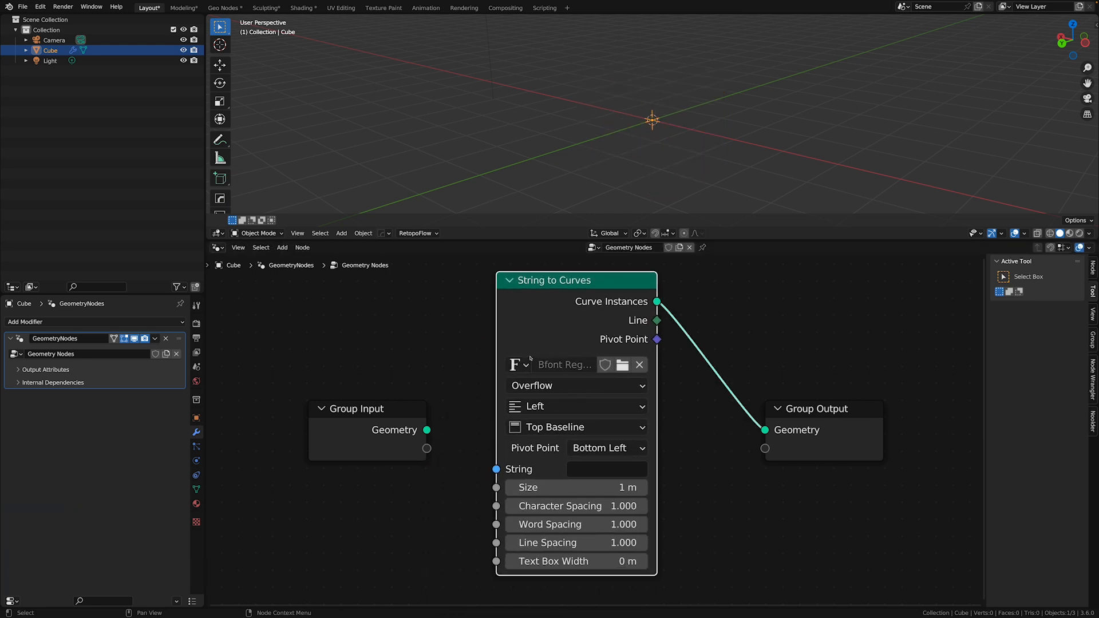
# Set the String to Curves node's text to "word" and look at it from the top view
pyautogui.click(583, 469)
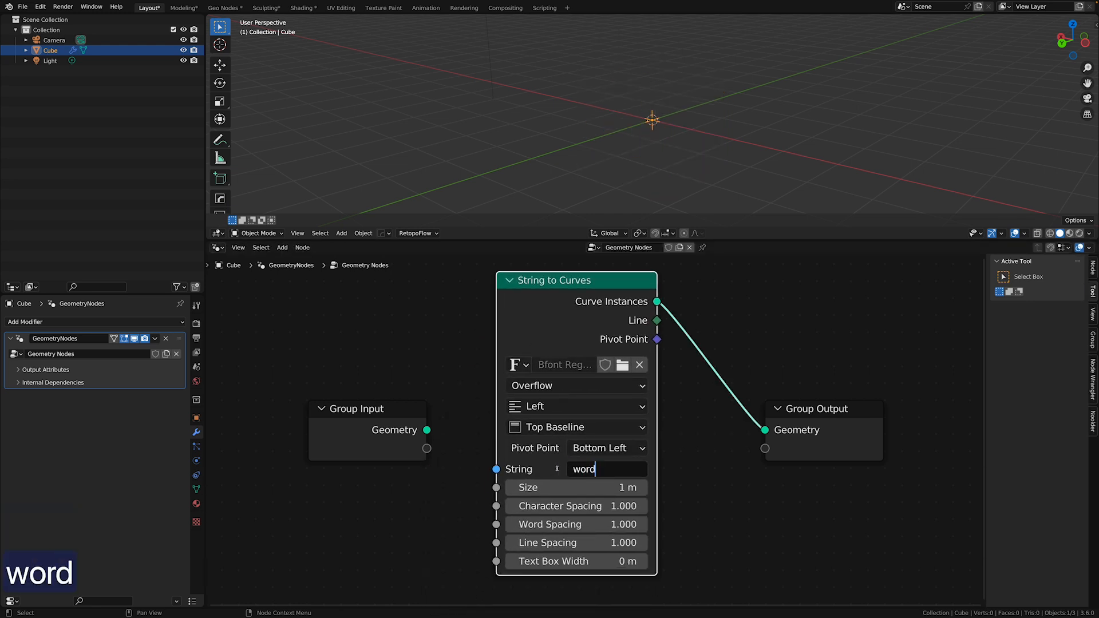
pyautogui.write('word')
pyautogui.press('Return')
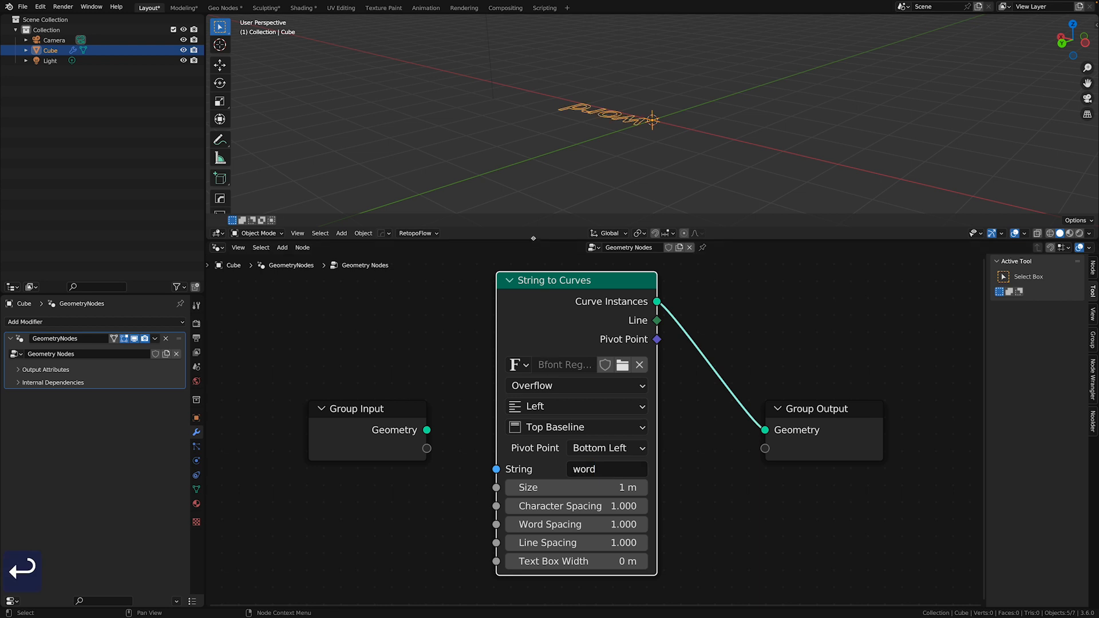
pyautogui.press('KP_7')
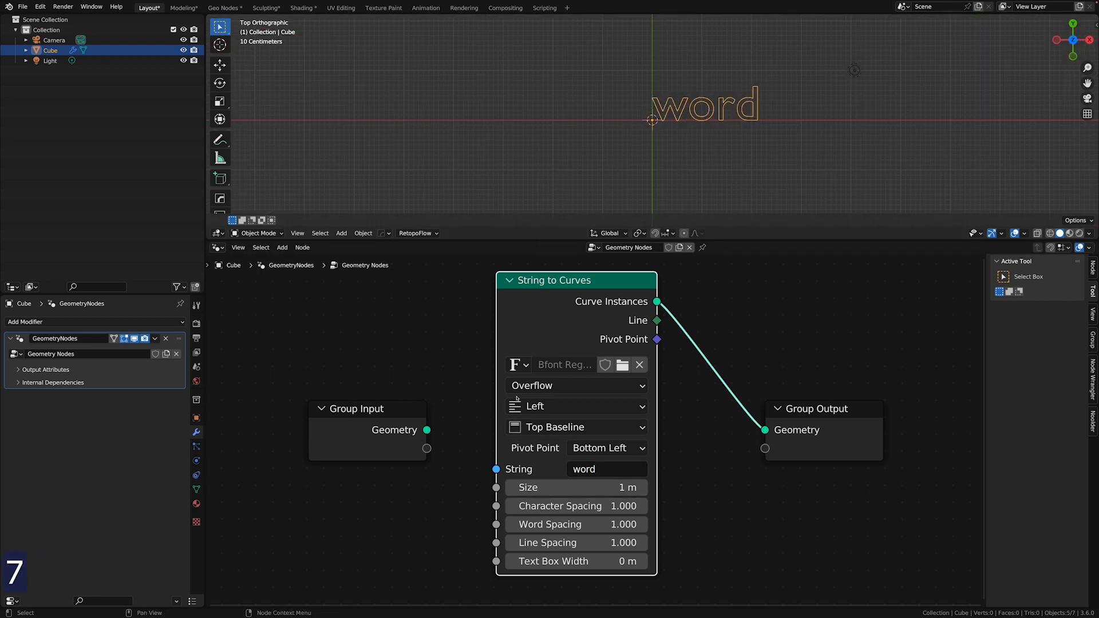
# Align the String to Curves text horizontally to Center and give the node editor more height
pyautogui.click(575, 407)
pyautogui.click(550, 446)
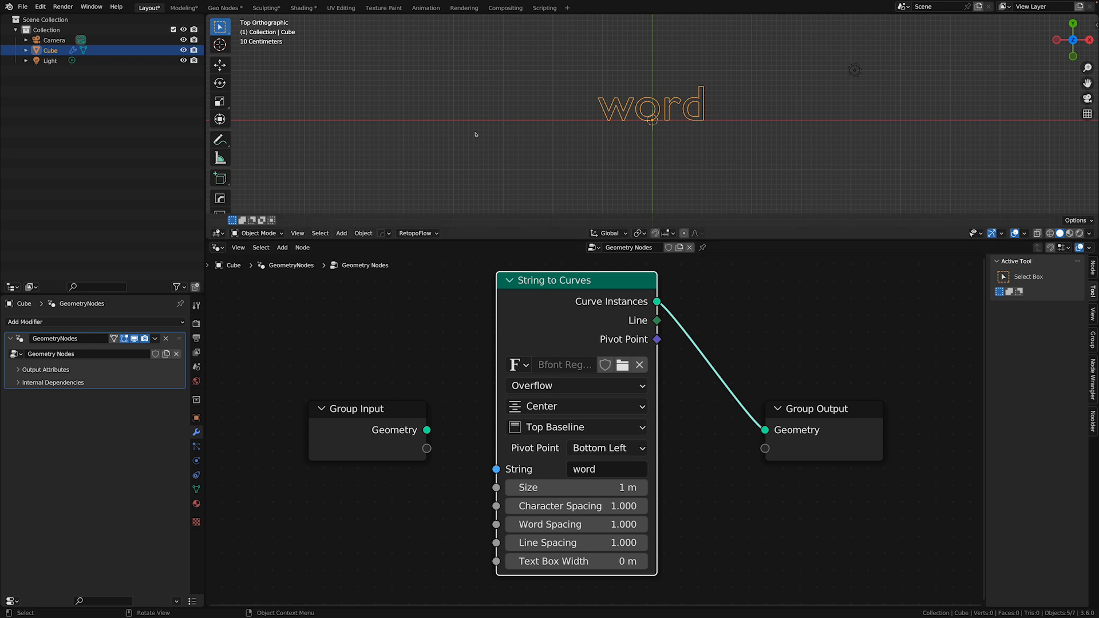
pyautogui.scroll(3, 475, 134)
pyautogui.moveTo(546, 241); pyautogui.dragTo(540, 165)
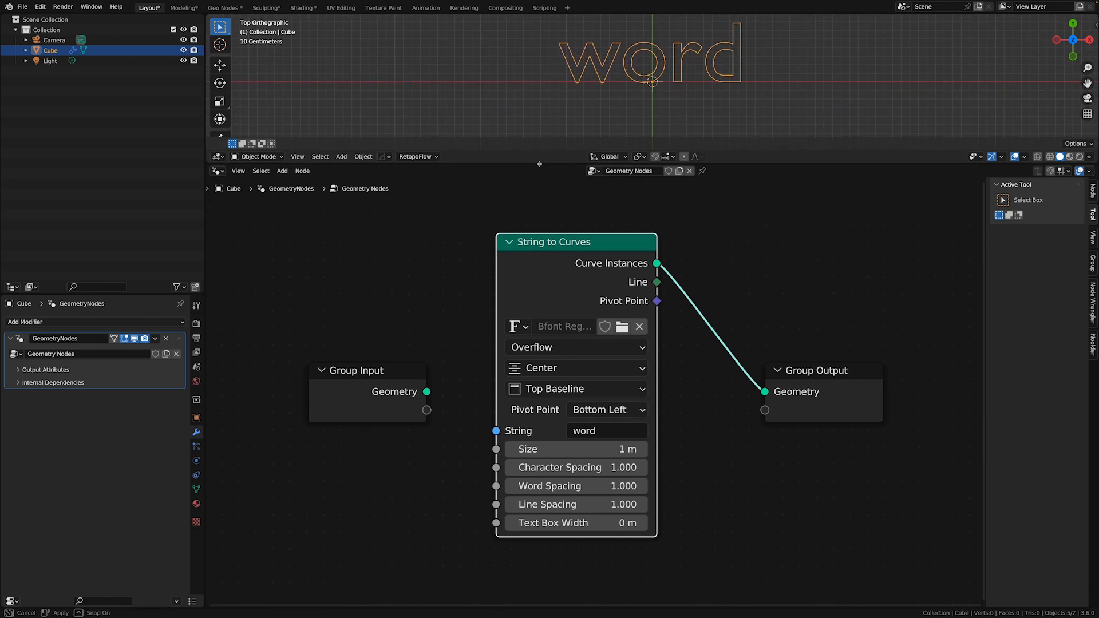
pyautogui.keyDown('shift'); pyautogui.moveTo(521, 75); pyautogui.dragTo(518, 95, button='middle'); pyautogui.keyUp('shift')
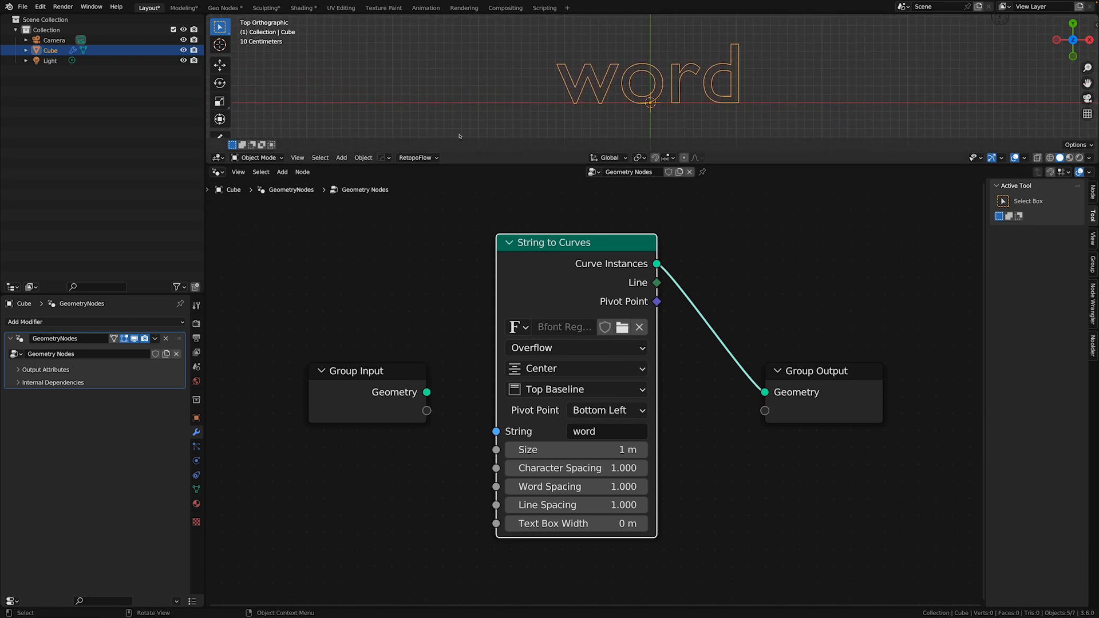
# Expose the String to Curves node's String socket on the Group Input node and rename that input 0
pyautogui.moveTo(397, 381); pyautogui.dragTo(309, 294)
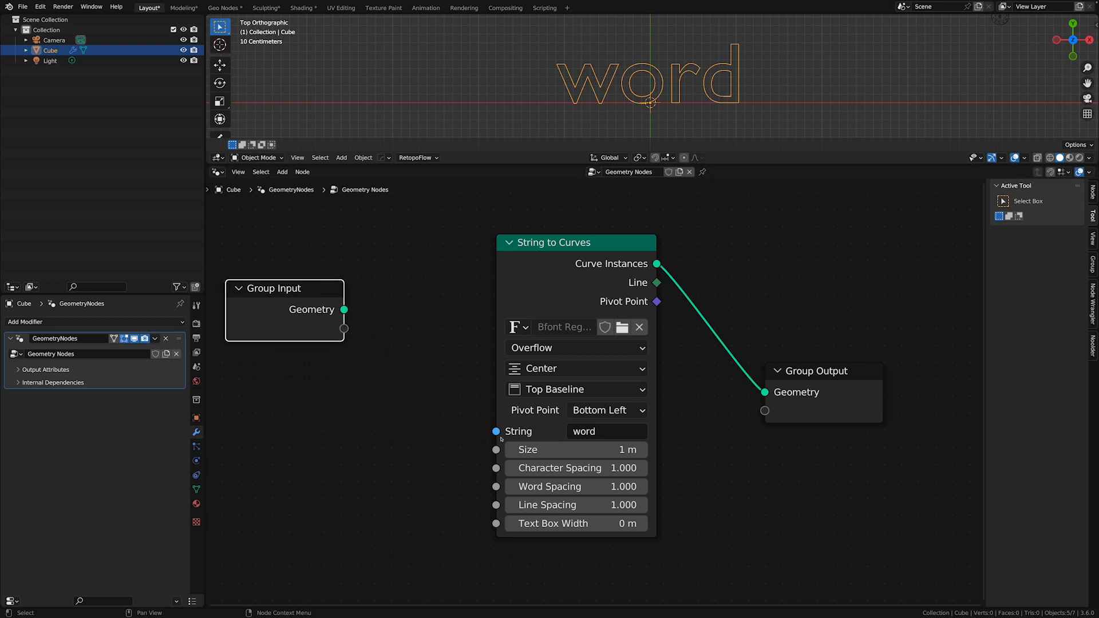
pyautogui.moveTo(497, 432); pyautogui.dragTo(344, 329)
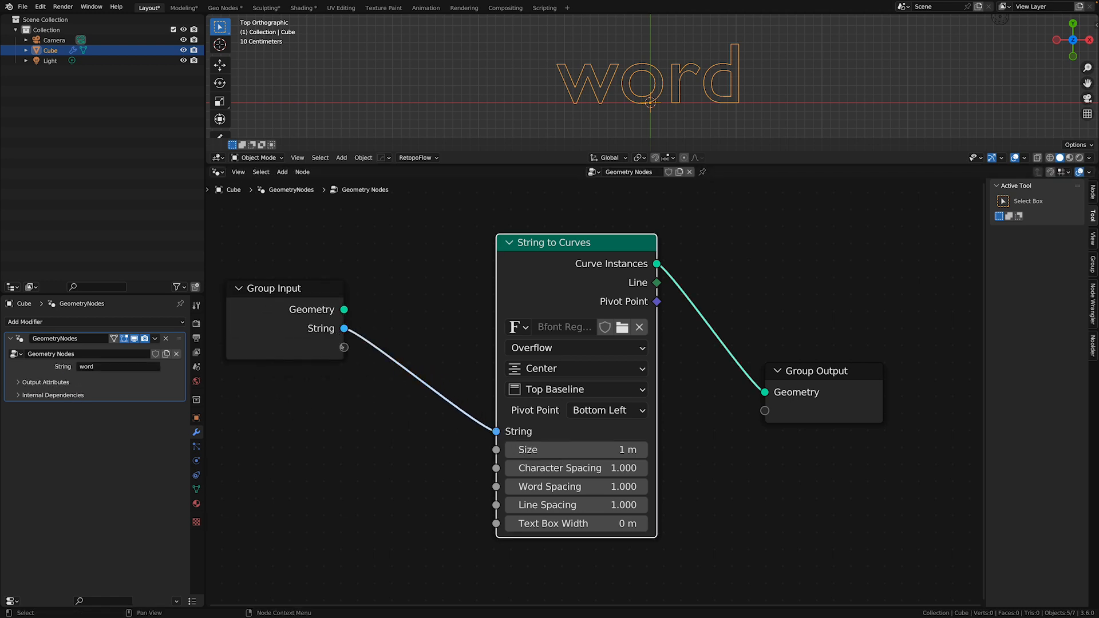
pyautogui.click(1093, 264)
pyautogui.doubleClick(1025, 214)
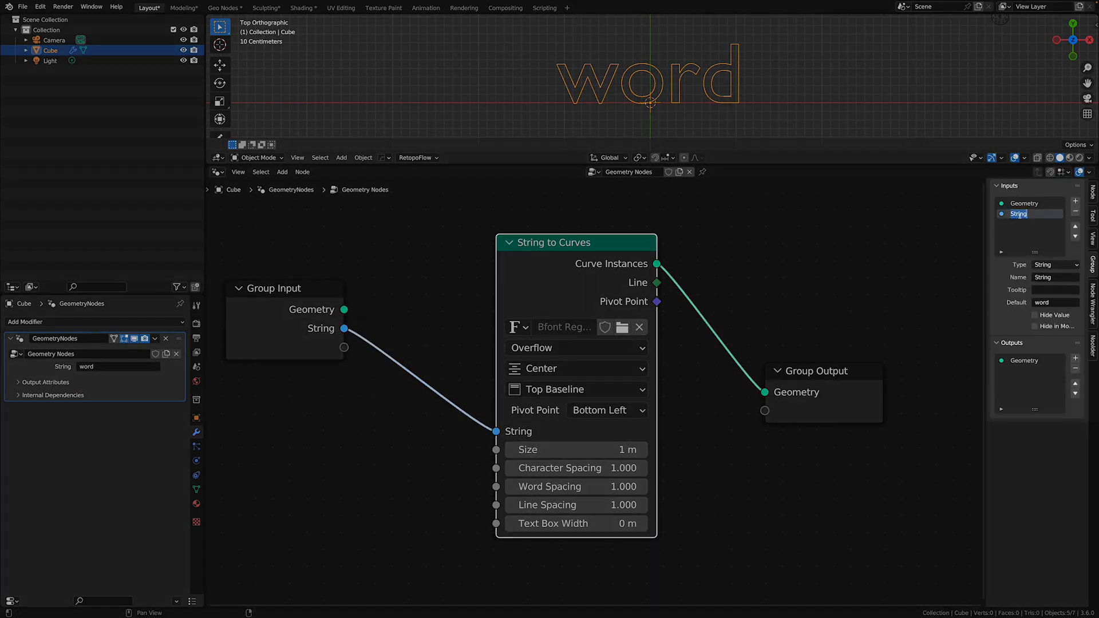
pyautogui.write('0')
pyautogui.press('Return')
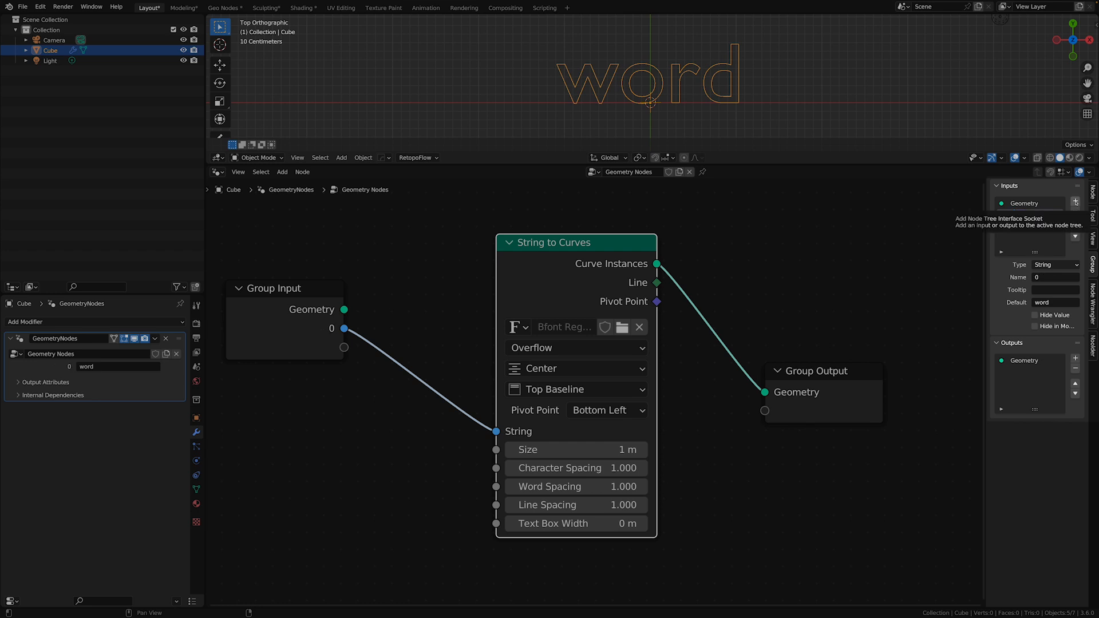
# Add five more string inputs to the node group
pyautogui.click(1076, 202)
pyautogui.click(1076, 202)
pyautogui.click(1076, 202)
pyautogui.click(1075, 202)
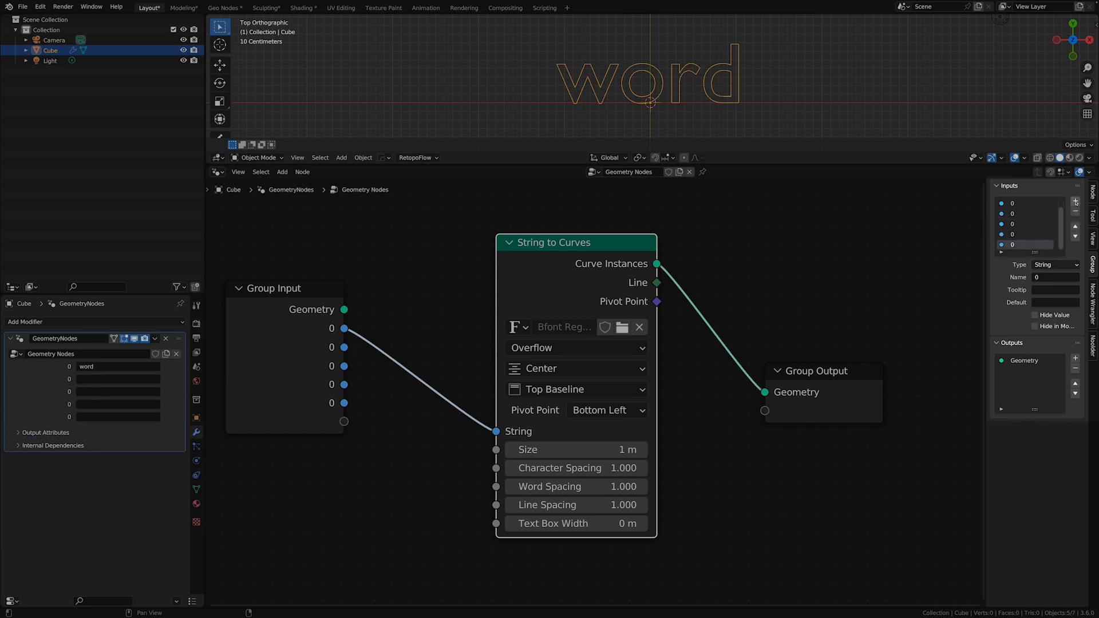
pyautogui.click(1076, 202)
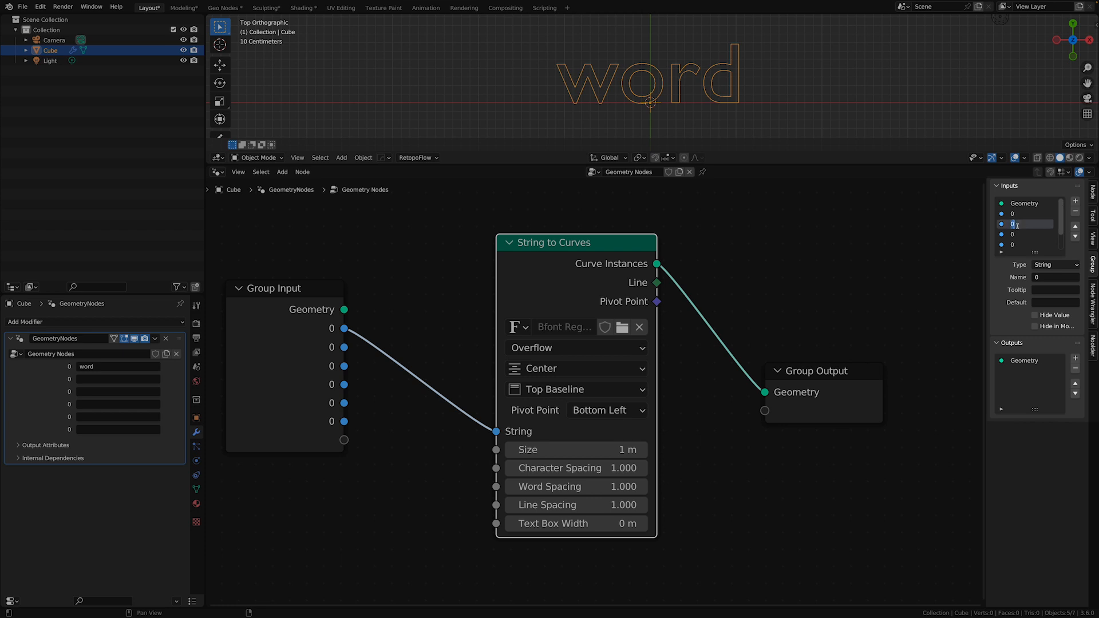
# Rename the five added string inputs 1, 2, 3, 4 and 5 in order
pyautogui.doubleClick(1014, 234)
pyautogui.write('2')
pyautogui.doubleClick(1017, 245)
pyautogui.write('3')
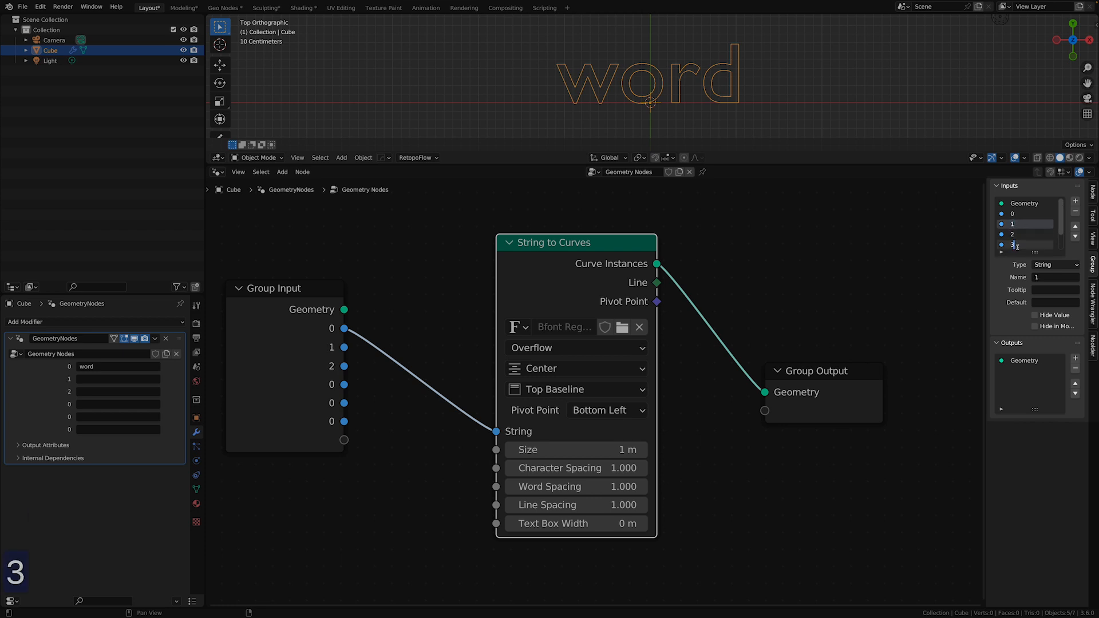
pyautogui.press('Return')
pyautogui.doubleClick(1016, 245)
pyautogui.write('4')
pyautogui.press('Return')
pyautogui.doubleClick(1014, 245)
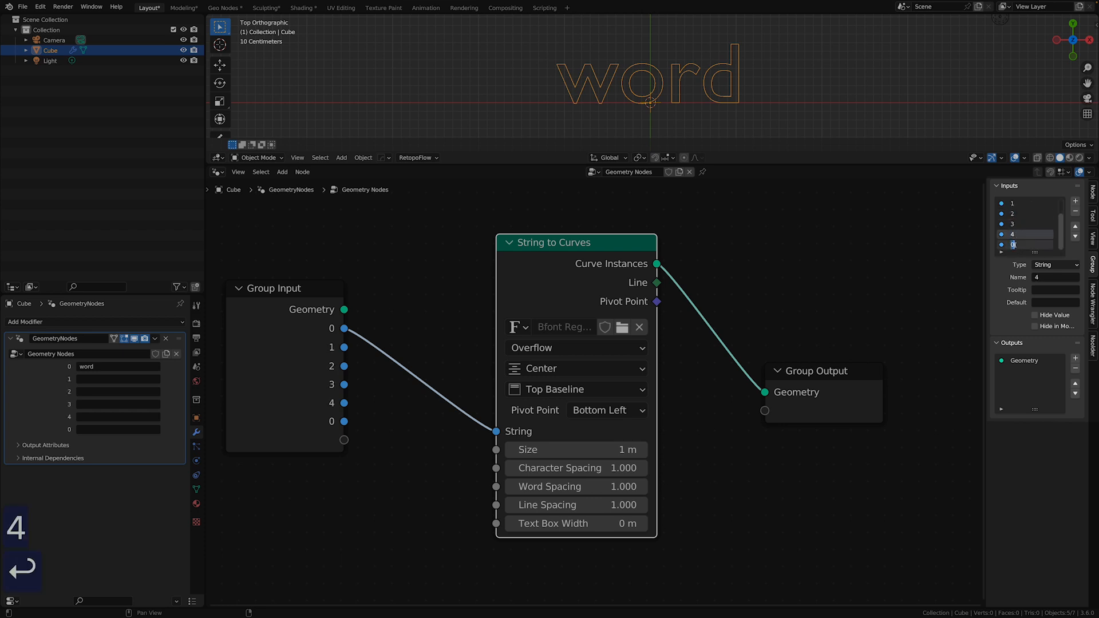
pyautogui.write('6')
pyautogui.press('BackSpace')
pyautogui.write('5')
pyautogui.press('Return')
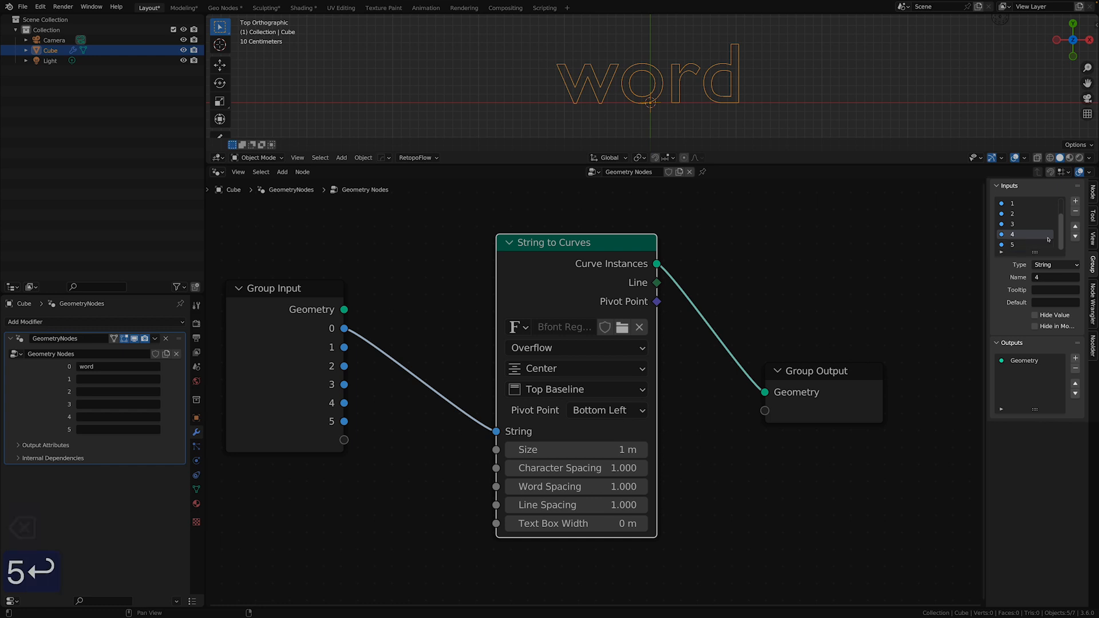
# Fill the modifier's string inputs 0, 1 and 2 with the words zero, one and two
pyautogui.click(125, 365)
pyautogui.write('zero')
pyautogui.press('Return')
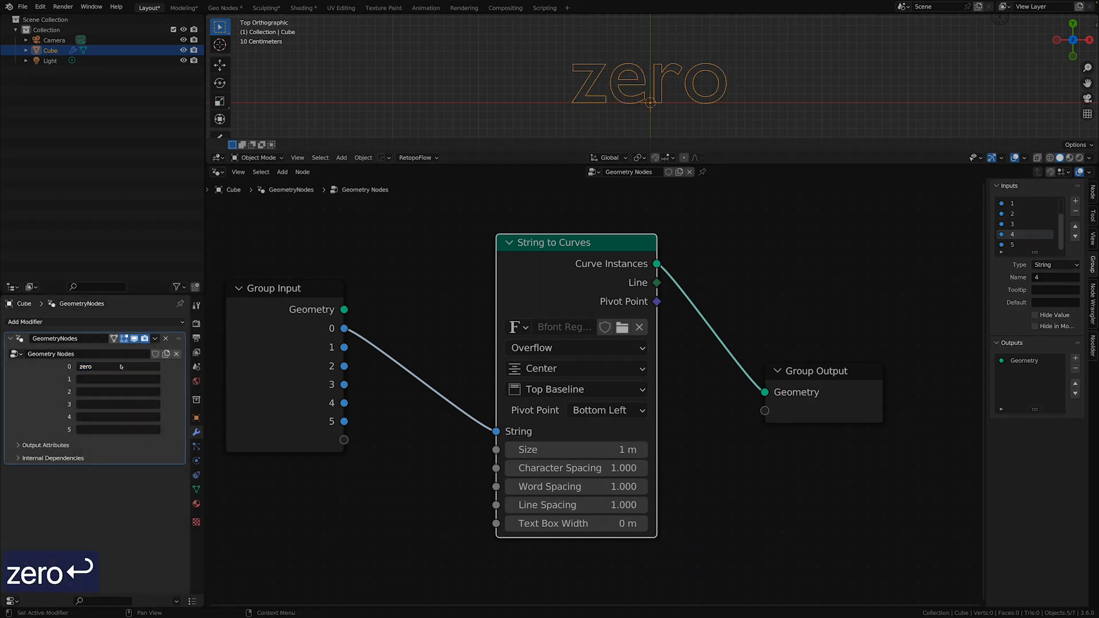
pyautogui.click(105, 381)
pyautogui.write('one')
pyautogui.press('Return')
pyautogui.click(105, 392)
pyautogui.write('teo')
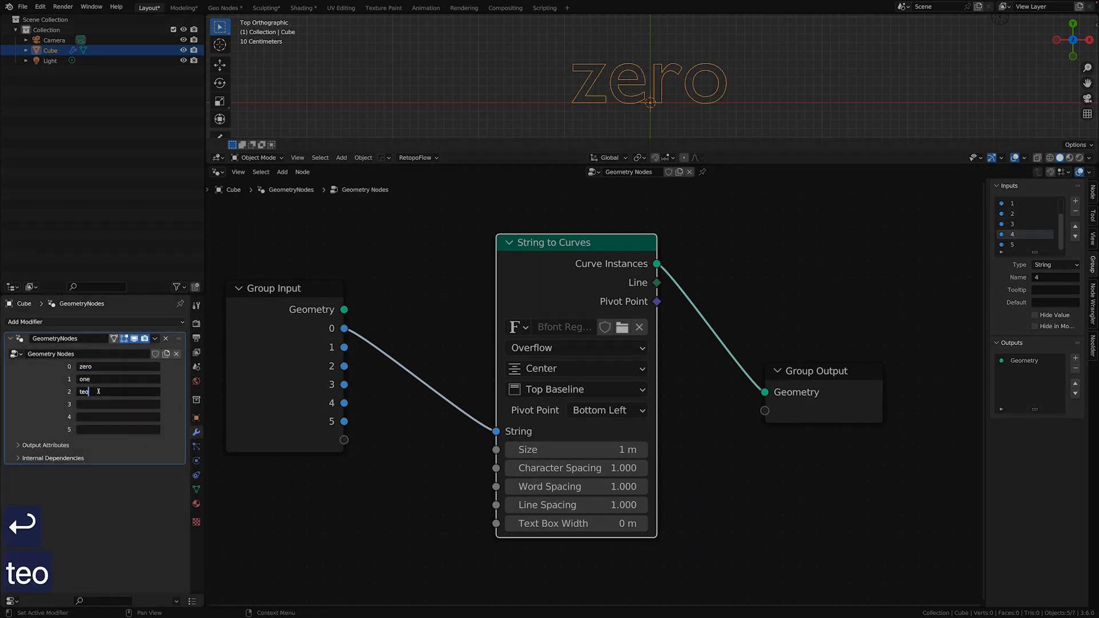
pyautogui.press('BackSpace')
pyautogui.press('BackSpace')
pyautogui.write('wo')
pyautogui.press('Return')
# Fill the modifier's string inputs 3, 4 and 5 with the words three, four and five
pyautogui.click(88, 404)
pyautogui.write('three')
pyautogui.press('Return')
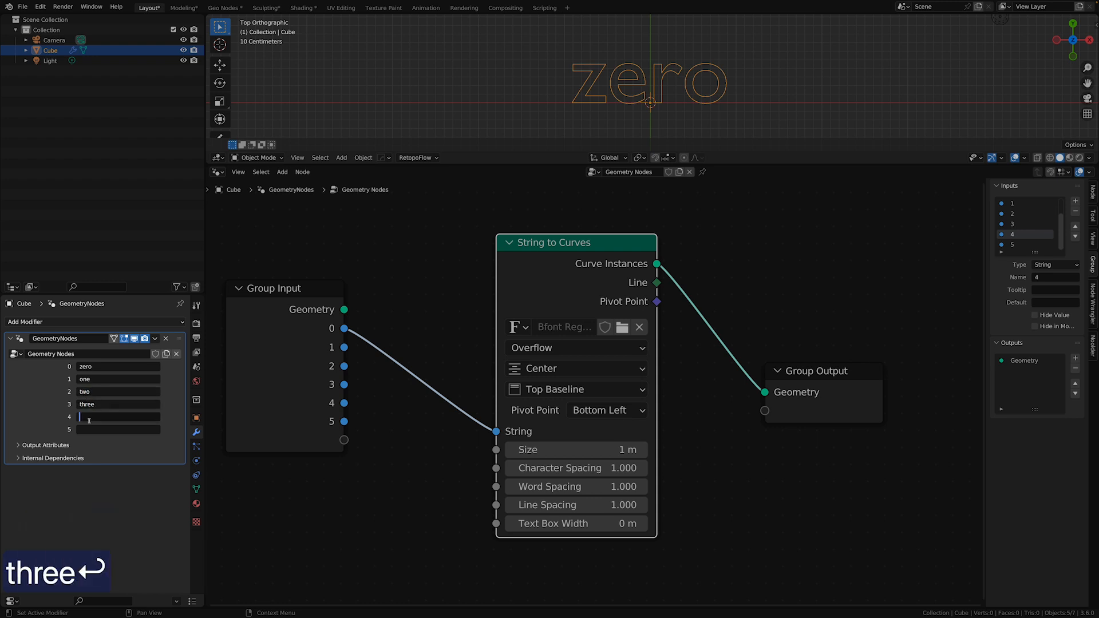
pyautogui.click(92, 417)
pyautogui.write('four')
pyautogui.press('Return')
pyautogui.click(94, 428)
pyautogui.write('frive')
pyautogui.press('BackSpace')
pyautogui.press('BackSpace')
pyautogui.press('BackSpace')
pyautogui.press('BackSpace')
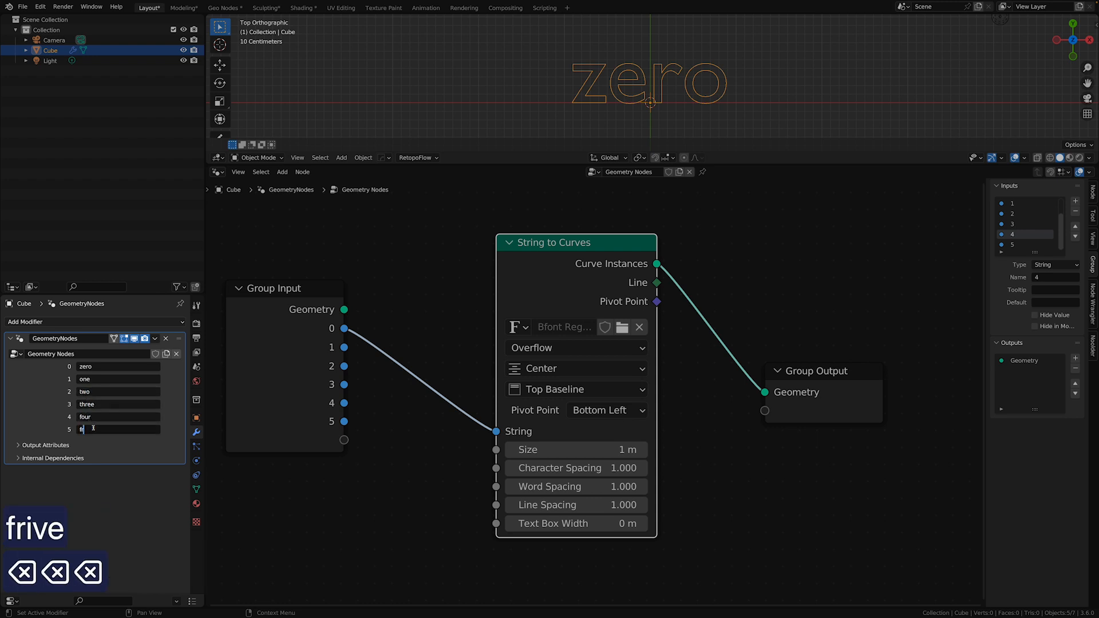
pyautogui.write('ive')
pyautogui.press('Return')
# Add another input to the node group and move it directly above string input 0
pyautogui.click(1022, 205)
pyautogui.scroll(2, 1022, 209)
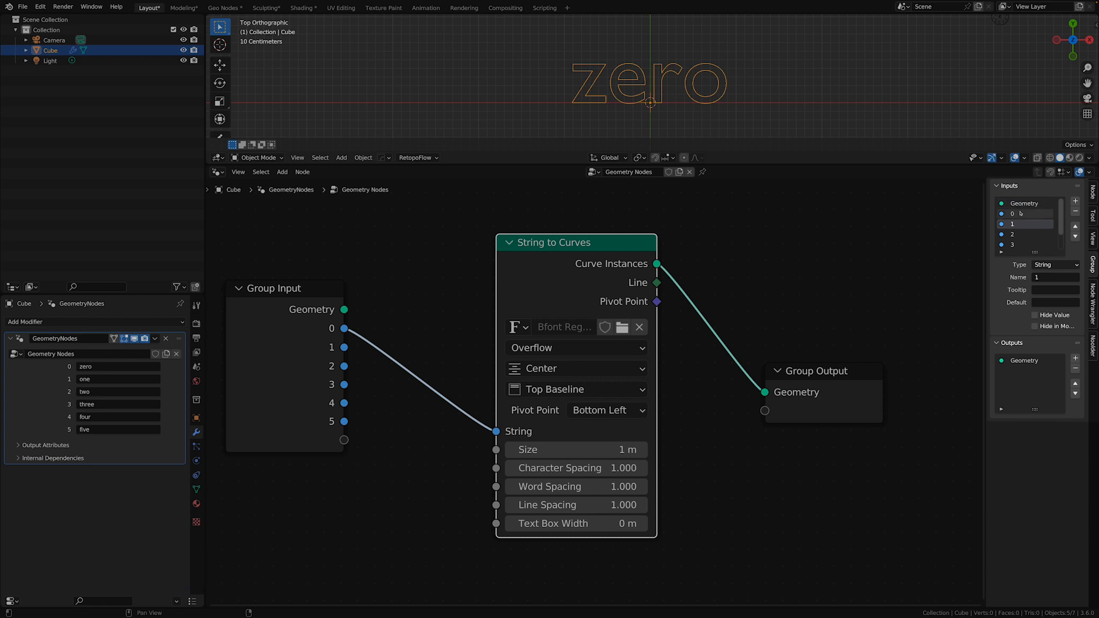
pyautogui.click(1022, 212)
pyautogui.click(1075, 201)
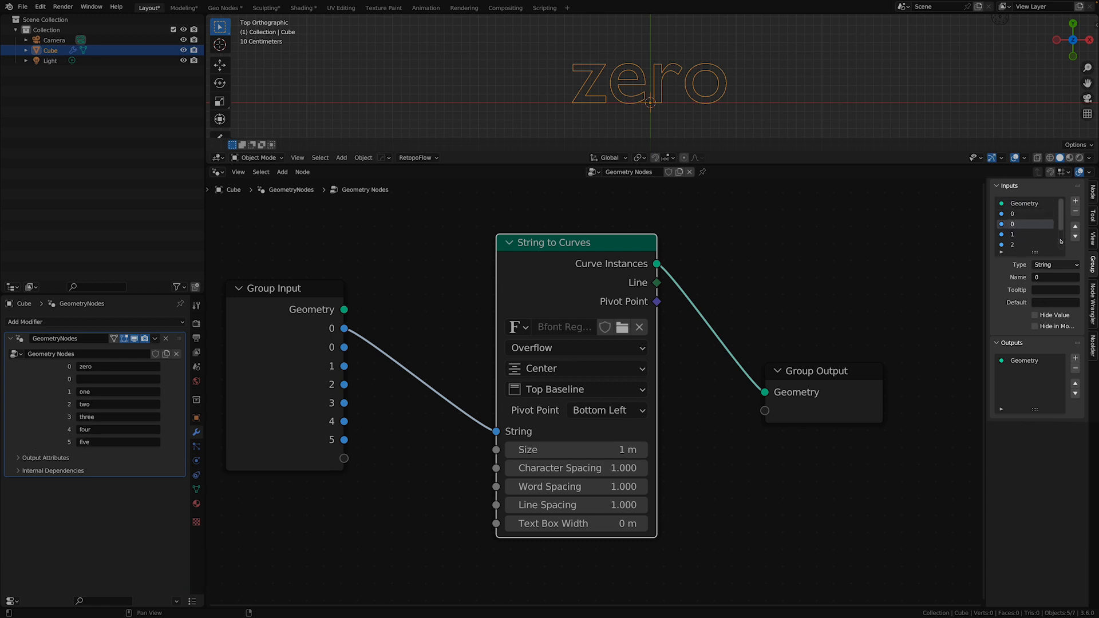
pyautogui.click(1075, 228)
# Change the new group input's type to Float and rename it line
pyautogui.click(1056, 264)
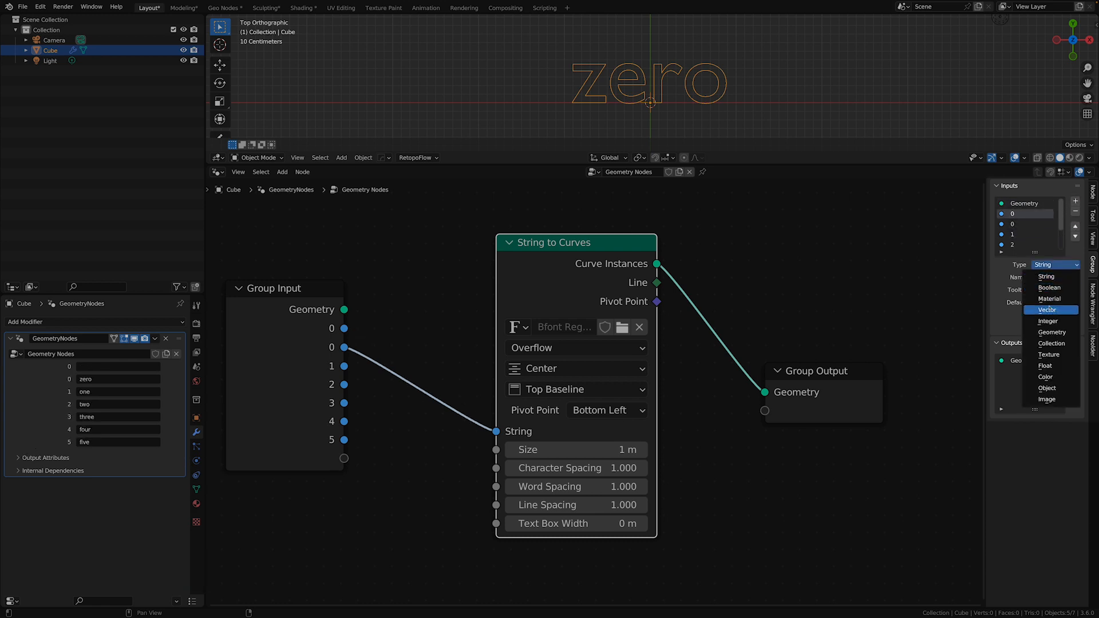
pyautogui.click(1052, 366)
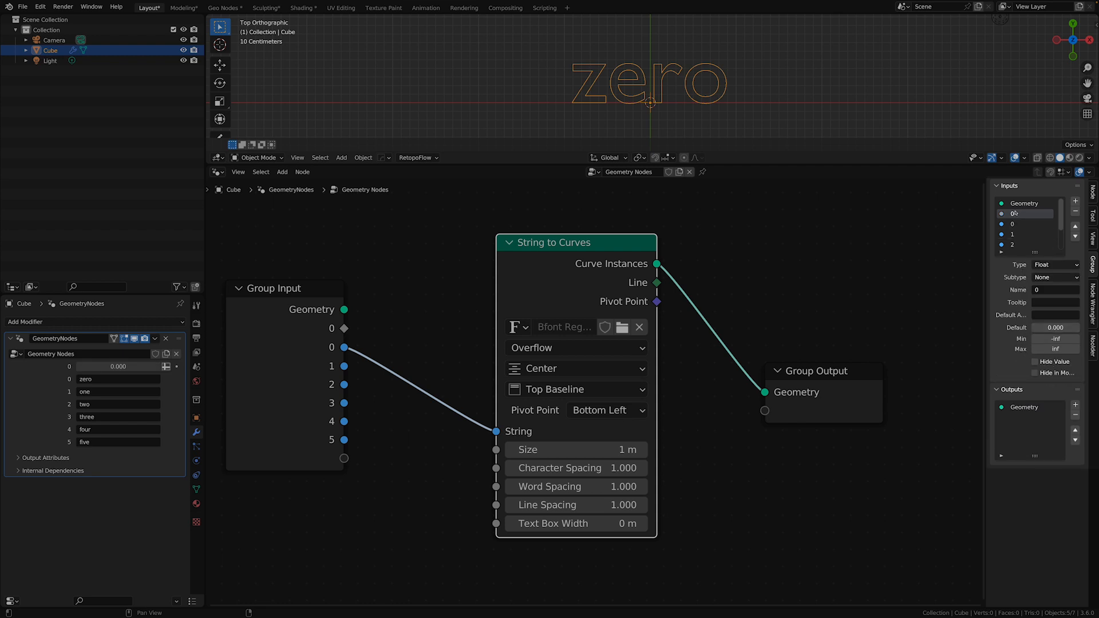
pyautogui.write('ine')
# Space out the existing nodes and add a Compare node set to Integer and Equal, fed by the line input
pyautogui.moveTo(573, 243); pyautogui.dragTo(612, 240)
pyautogui.moveTo(817, 371); pyautogui.dragTo(880, 367)
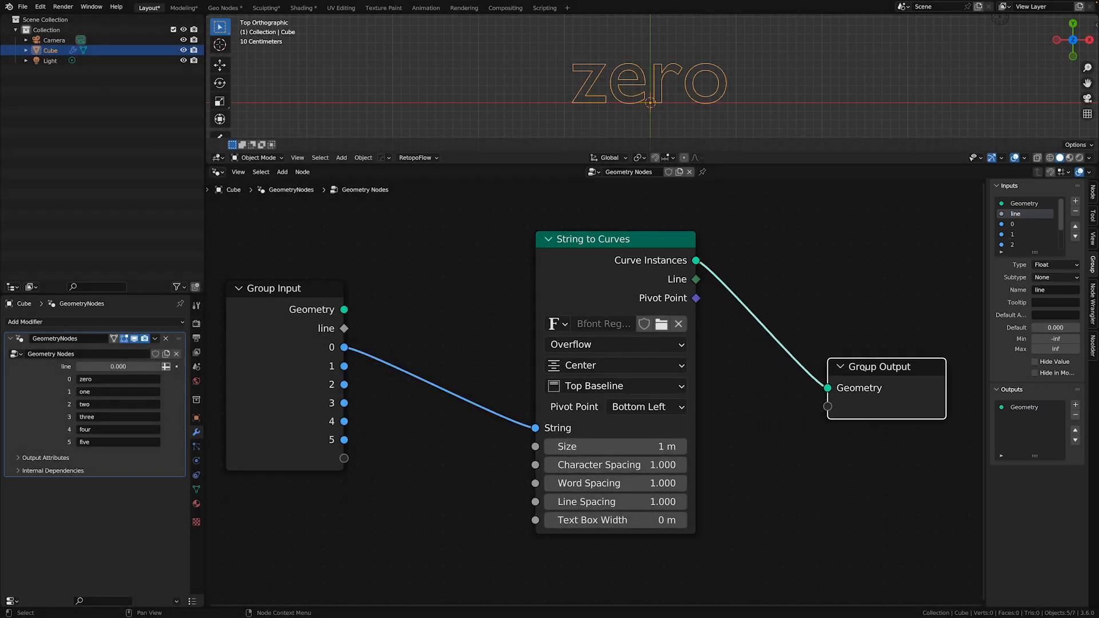
pyautogui.moveTo(283, 338); pyautogui.dragTo(273, 328)
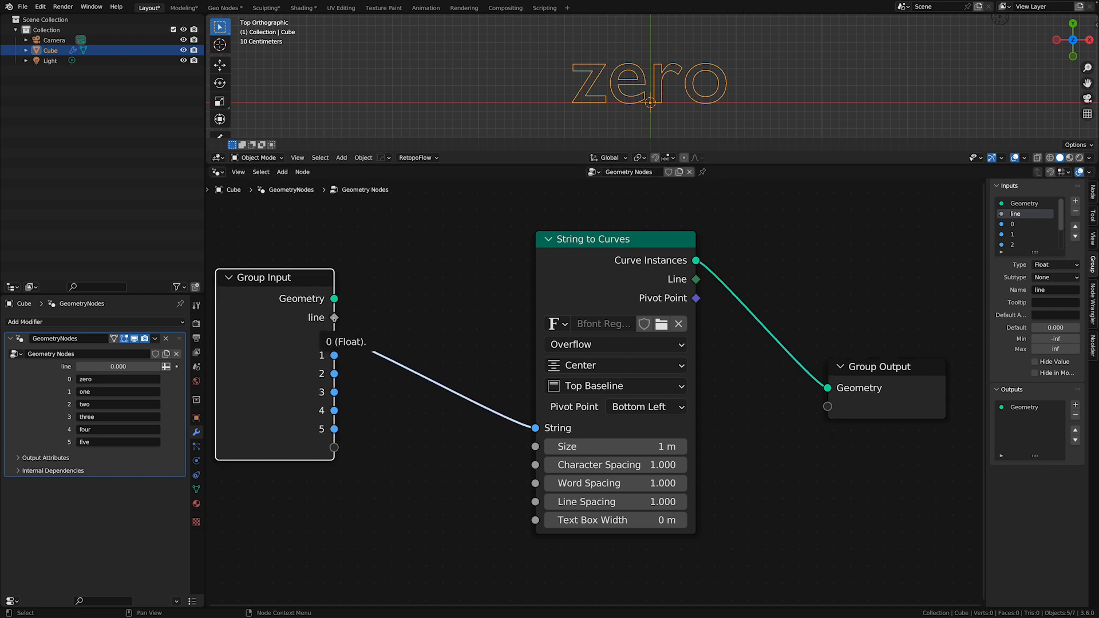
pyautogui.moveTo(334, 336); pyautogui.dragTo(434, 282)
pyautogui.write('ci')
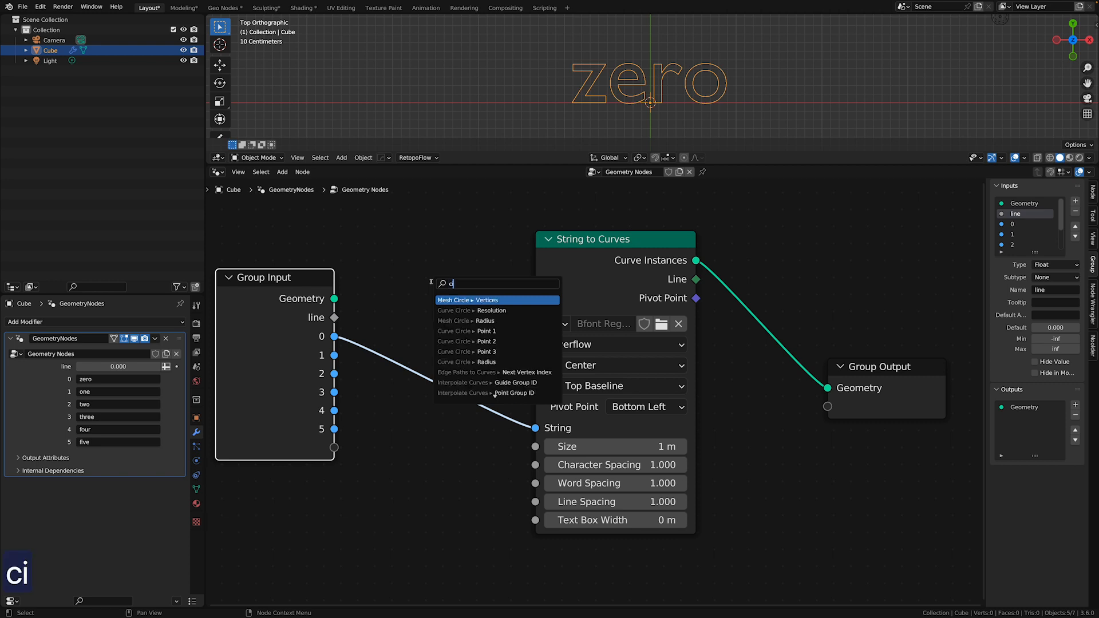
pyautogui.press('BackSpace')
pyautogui.write('ompa')
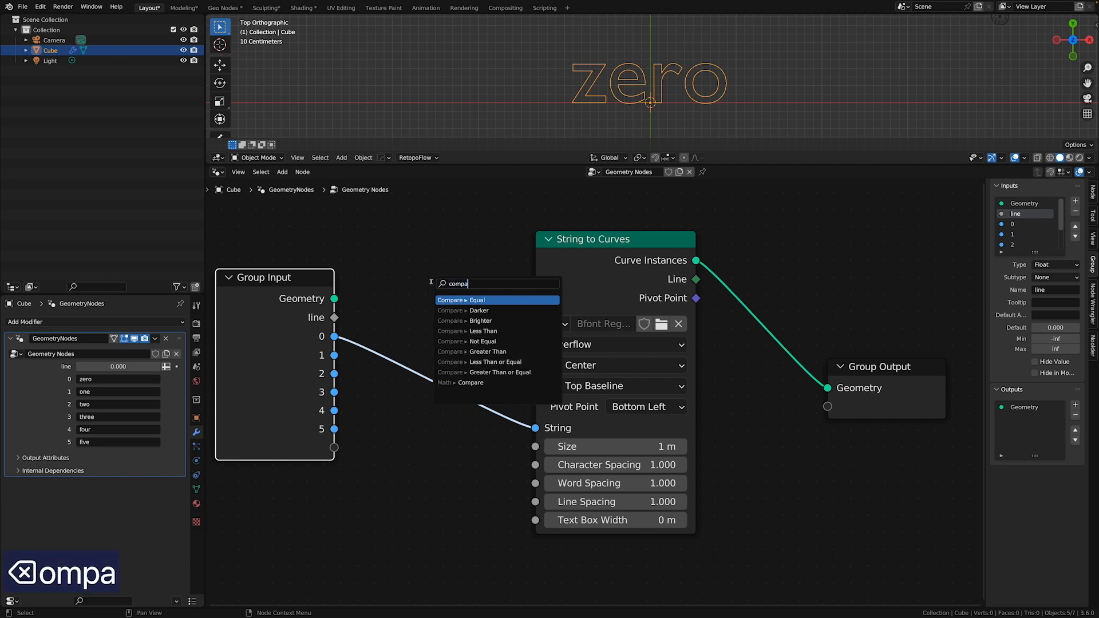
pyautogui.write('re')
pyautogui.press('Return')
pyautogui.click(369, 293)
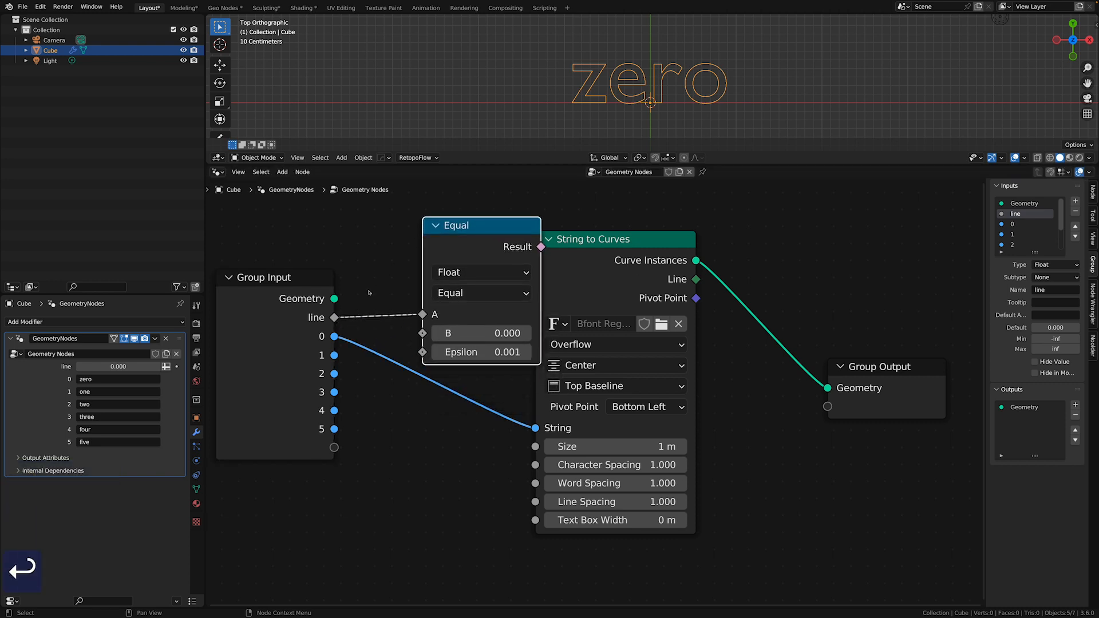
pyautogui.click(485, 273)
pyautogui.click(482, 312)
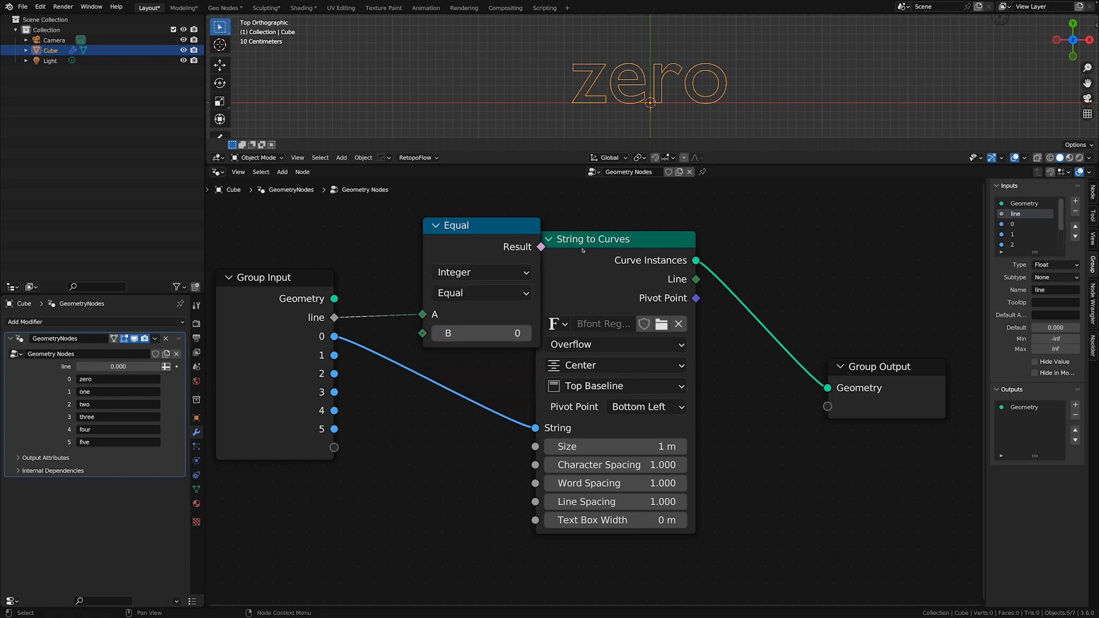
# Move String to Curves and Group Output further along and place a new Switch node between Equal and String to Curves
pyautogui.moveTo(584, 251); pyautogui.dragTo(679, 251)
pyautogui.moveTo(877, 368); pyautogui.dragTo(924, 377)
pyautogui.moveTo(677, 254); pyautogui.dragTo(700, 264)
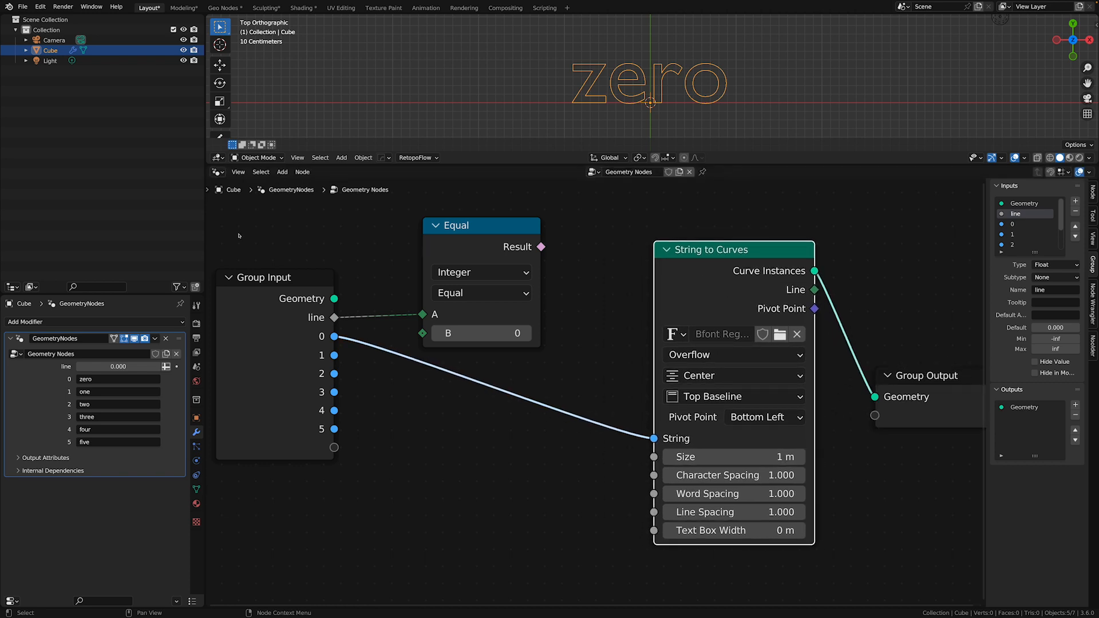
pyautogui.click(283, 173)
pyautogui.write('sw')
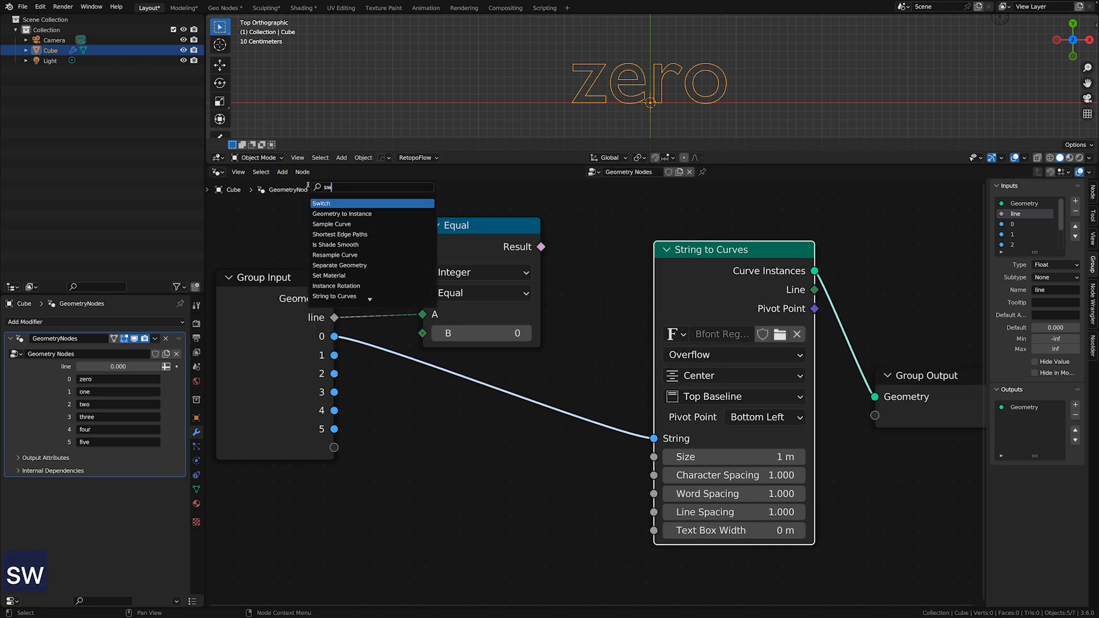
pyautogui.write('itch')
pyautogui.press('Return')
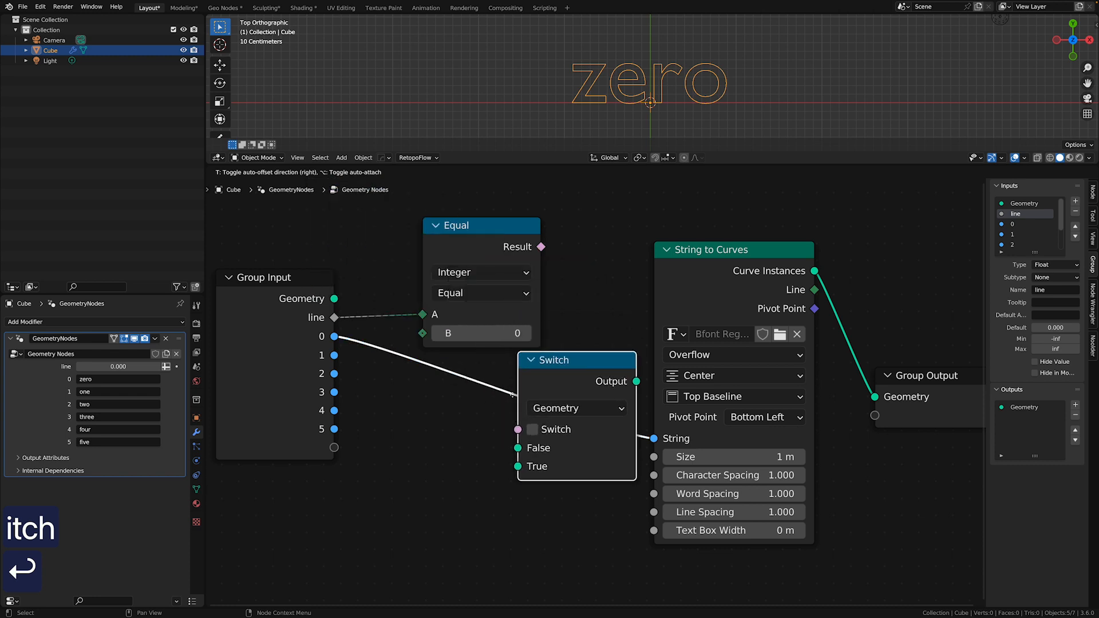
pyautogui.moveTo(737, 276); pyautogui.dragTo(763, 269)
pyautogui.moveTo(921, 396); pyautogui.dragTo(989, 384)
pyautogui.moveTo(476, 451); pyautogui.dragTo(540, 232)
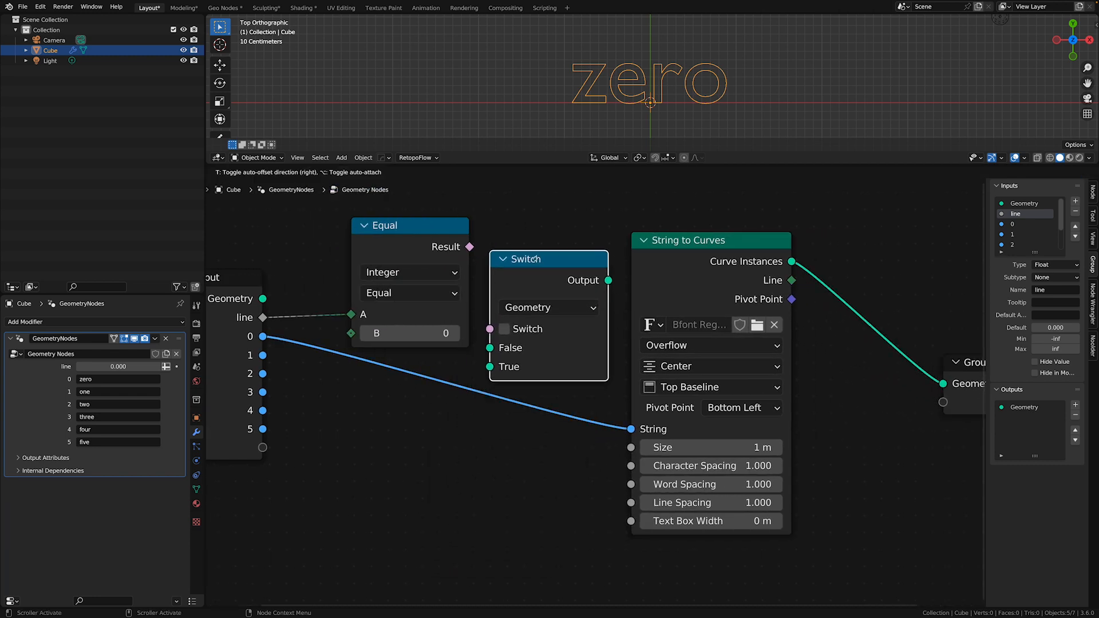
# Set the Switch type to String, connect Equal's Result to Switch and input 0 to True, and link its Output to String to Curves
pyautogui.click(548, 307)
pyautogui.click(515, 401)
pyautogui.moveTo(469, 246); pyautogui.dragTo(479, 266)
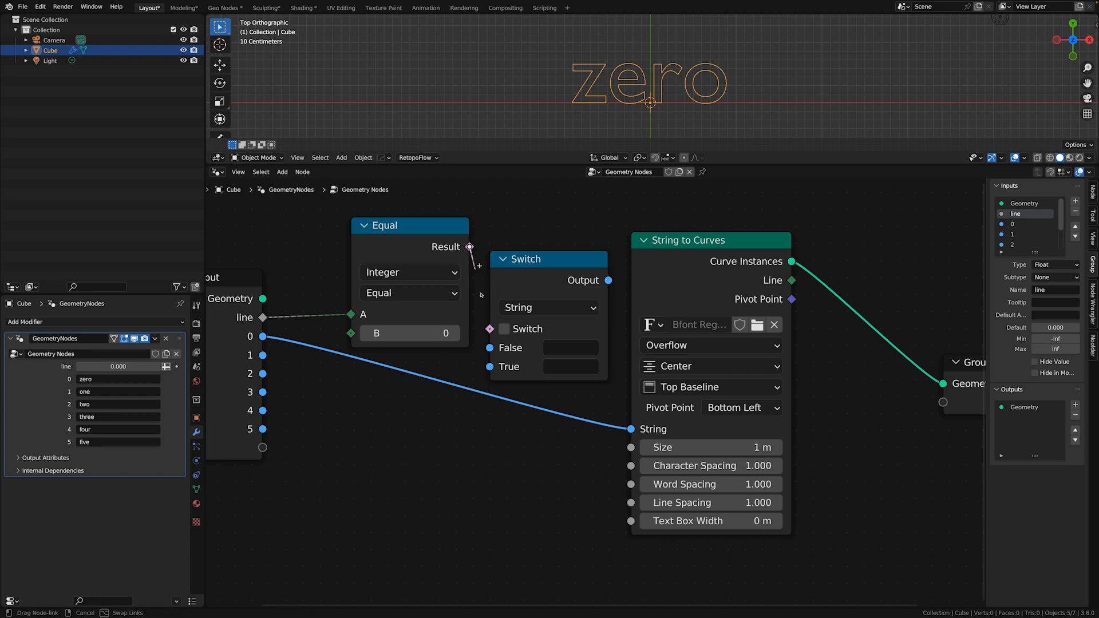
pyautogui.moveTo(490, 329); pyautogui.dragTo(491, 330)
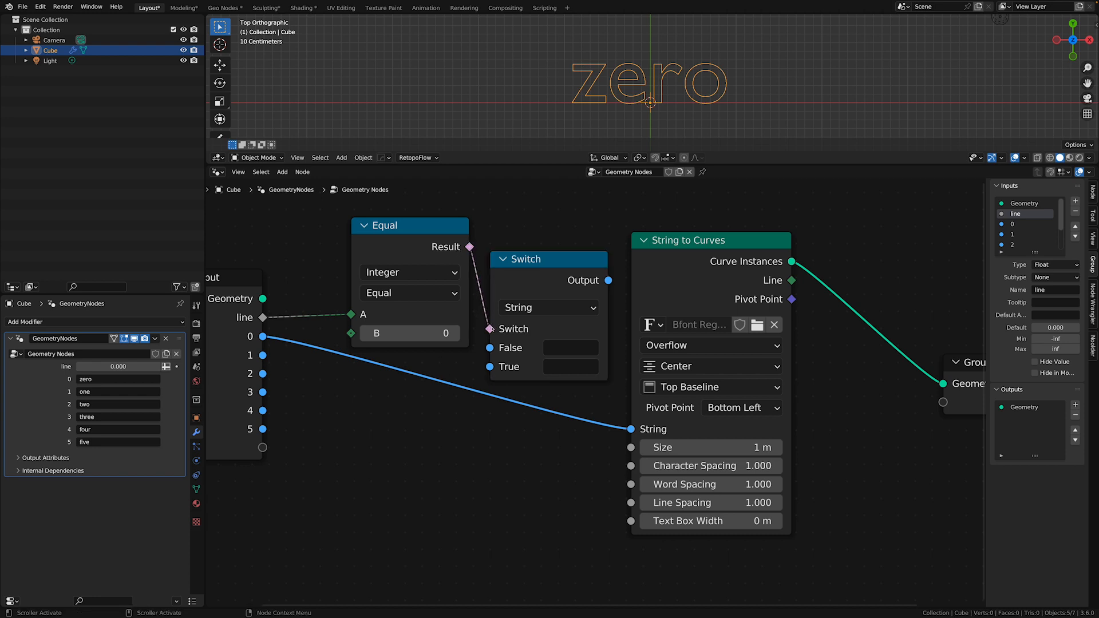
pyautogui.moveTo(263, 337); pyautogui.dragTo(488, 367)
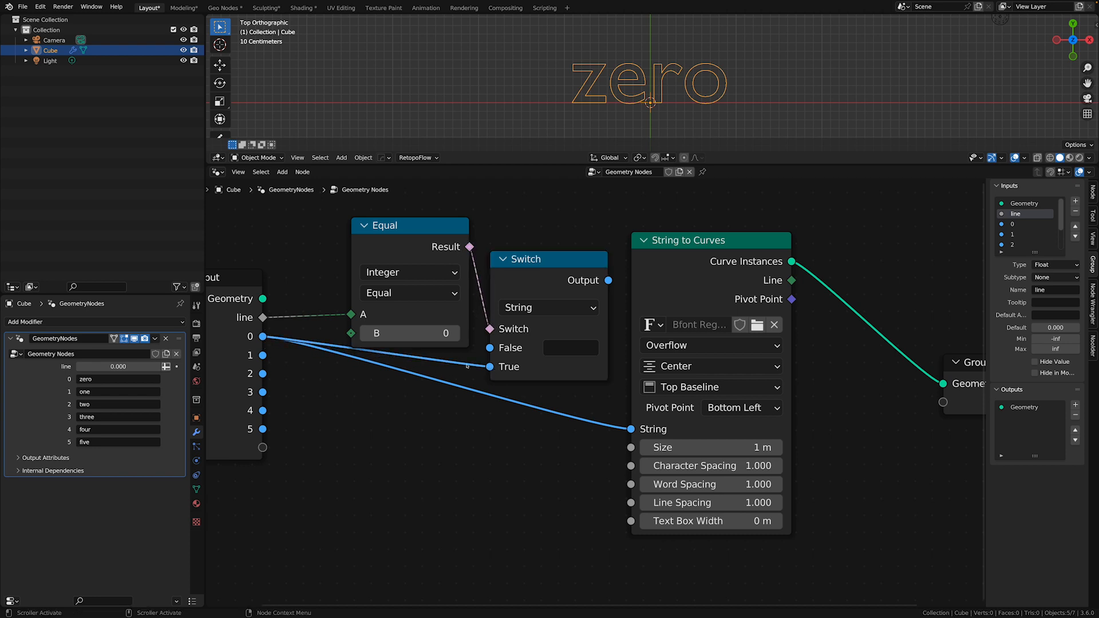
pyautogui.moveTo(609, 281); pyautogui.dragTo(631, 429)
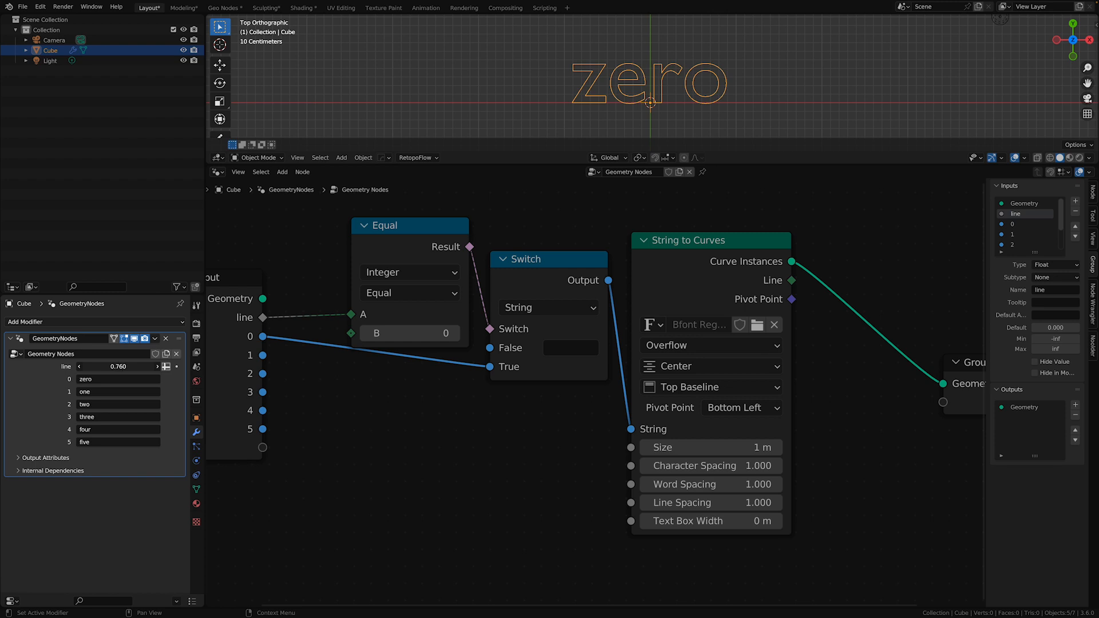
# Test the switch by varying the modifier's line value, and set it back to 0
pyautogui.moveTo(118, 366); pyautogui.dragTo(132, 366)
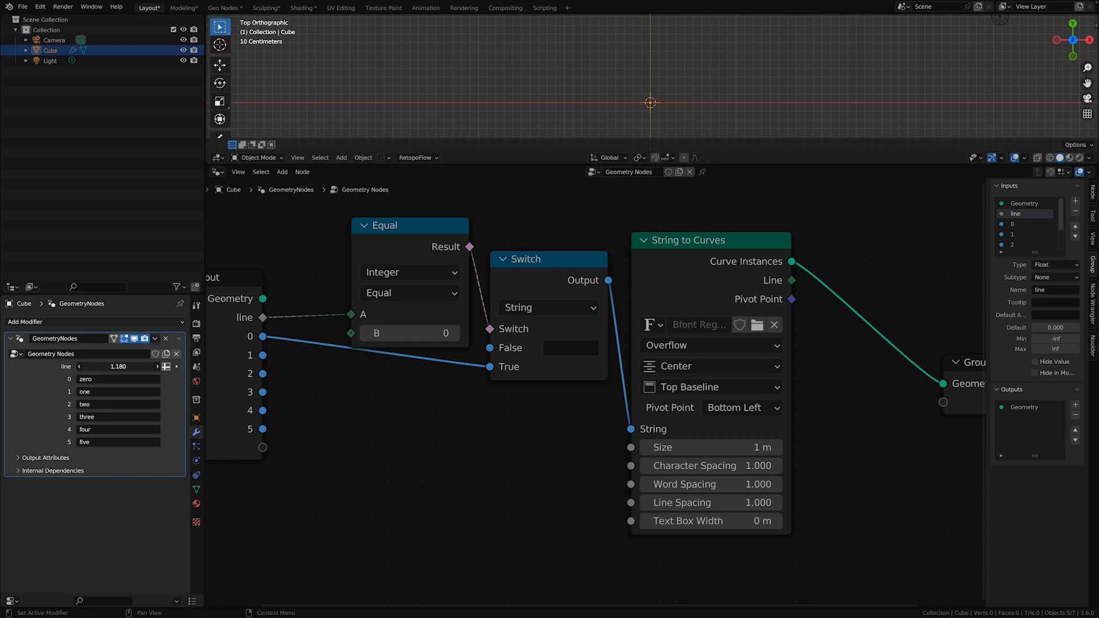
pyautogui.moveTo(149, 367); pyautogui.dragTo(118, 367)
pyautogui.click(118, 367)
pyautogui.write('0')
pyautogui.press('Return')
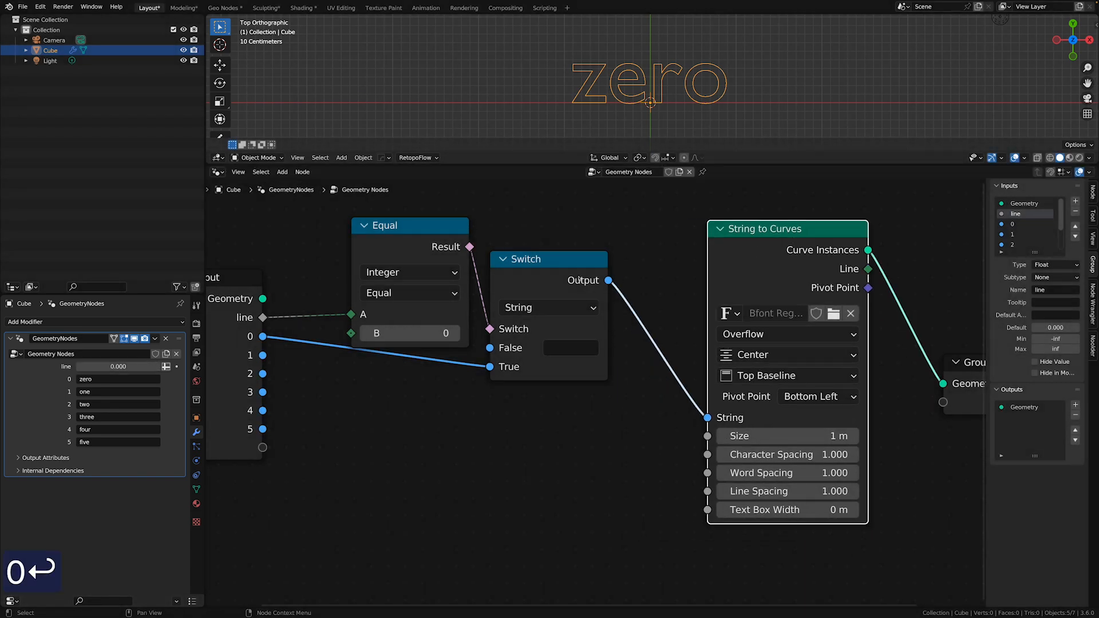
# Duplicate the Equal and Switch nodes with their incoming links below the originals and connect input 1 to the copied Switch's True socket
pyautogui.moveTo(579, 278); pyautogui.dragTo(620, 285)
pyautogui.moveTo(408, 228); pyautogui.dragTo(437, 211)
pyautogui.moveTo(573, 269); pyautogui.dragTo(562, 269)
pyautogui.moveTo(334, 241); pyautogui.dragTo(658, 417)
pyautogui.hotkey('ctrl', 'shift', 'd')
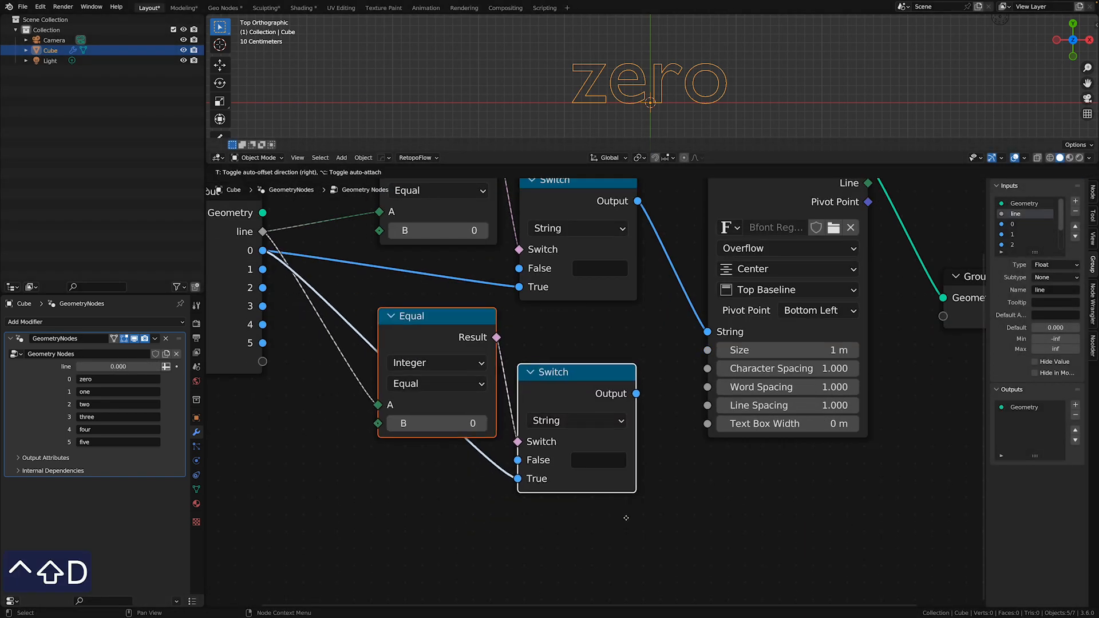
pyautogui.click(623, 507)
pyautogui.moveTo(263, 269); pyautogui.dragTo(517, 470)
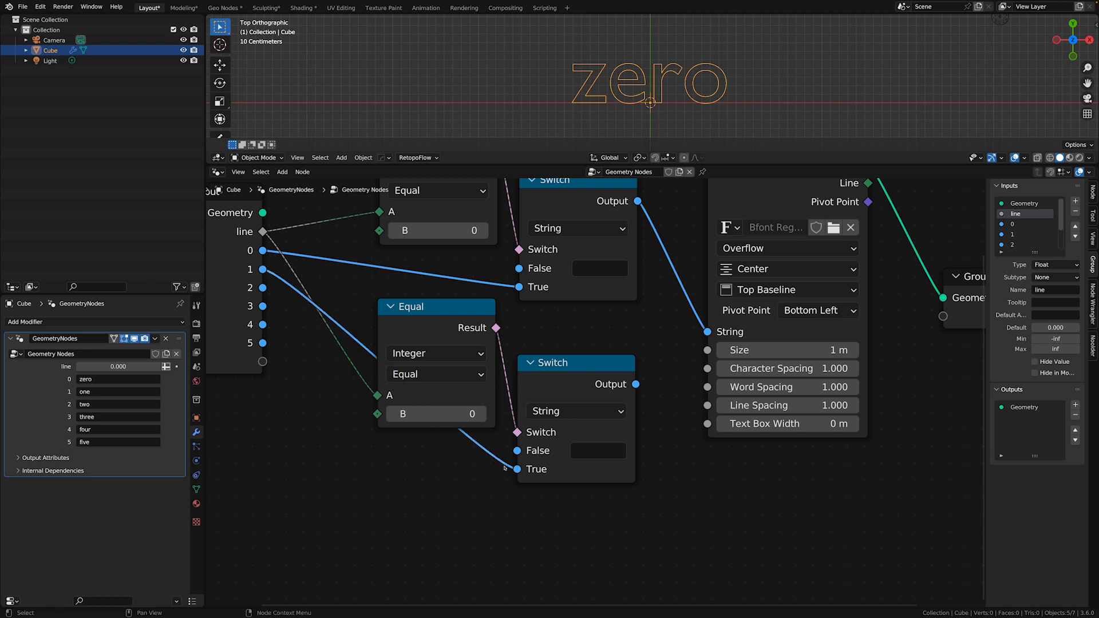
# Add a Join Strings node that combines both Switch outputs and connect it to the String input of String to Curves
pyautogui.scroll(-3, 521, 435)
pyautogui.moveTo(638, 208); pyautogui.dragTo(826, 504)
pyautogui.moveTo(659, 245); pyautogui.dragTo(794, 252)
pyautogui.moveTo(546, 419); pyautogui.dragTo(614, 389)
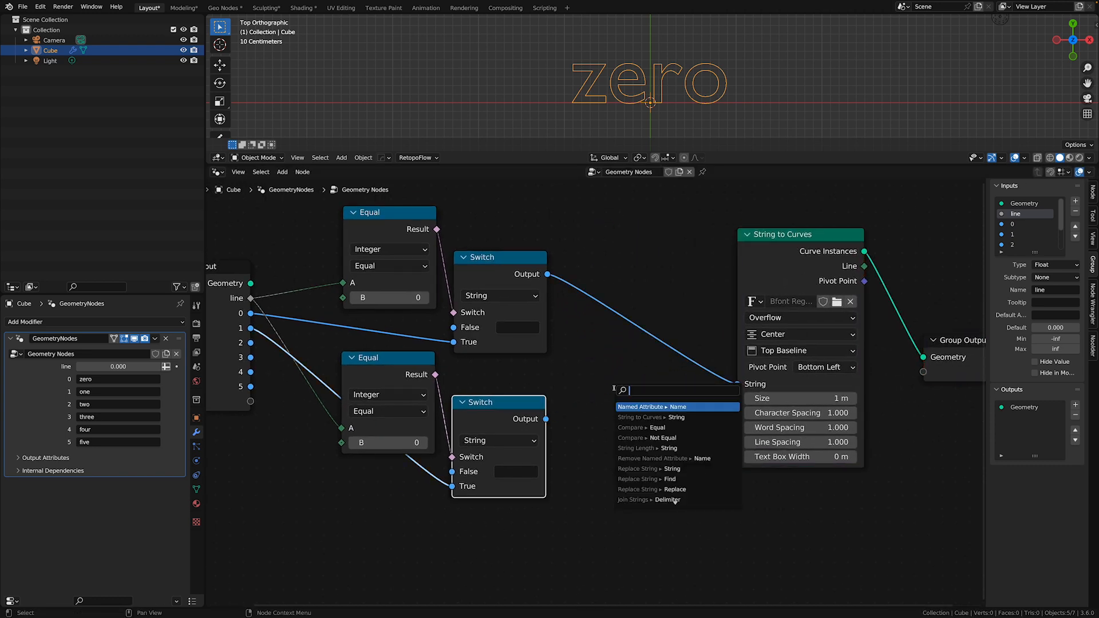
pyautogui.write('join')
pyautogui.press('Return')
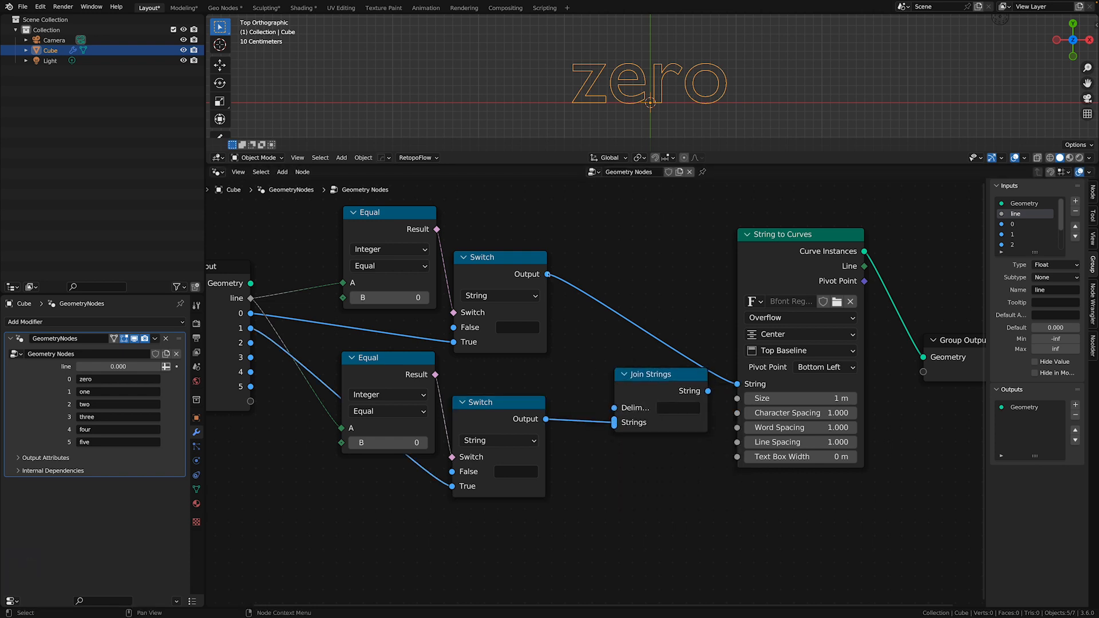
pyautogui.moveTo(547, 275); pyautogui.dragTo(650, 417)
pyautogui.moveTo(707, 391); pyautogui.dragTo(744, 385)
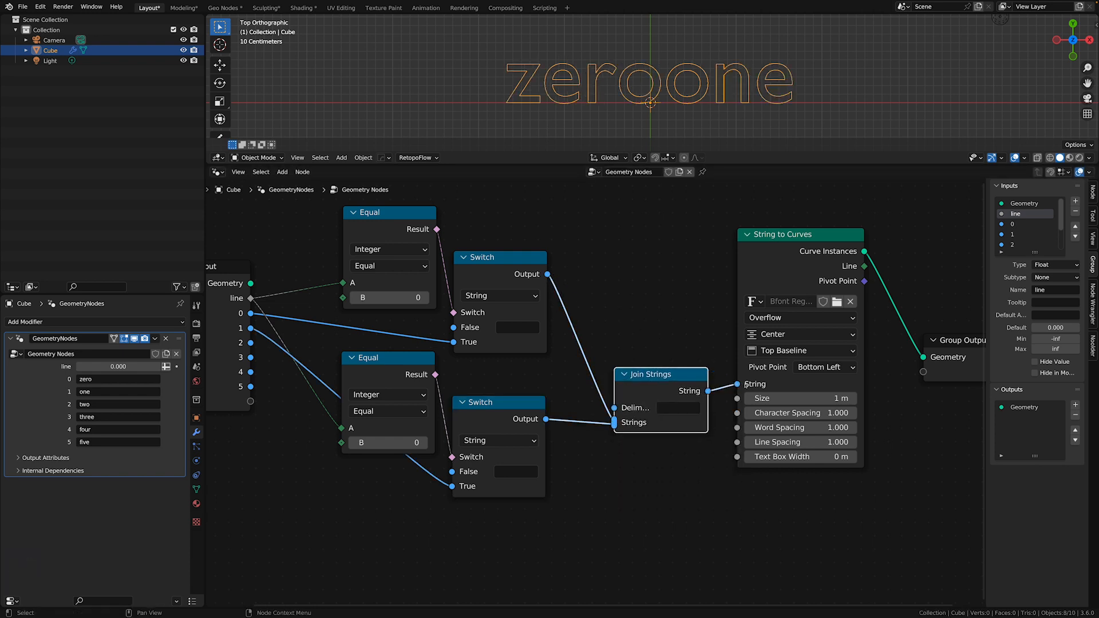
# Set B of the lower Equal node to 1 and raise the modifier's line value to 1.250
pyautogui.click(413, 442)
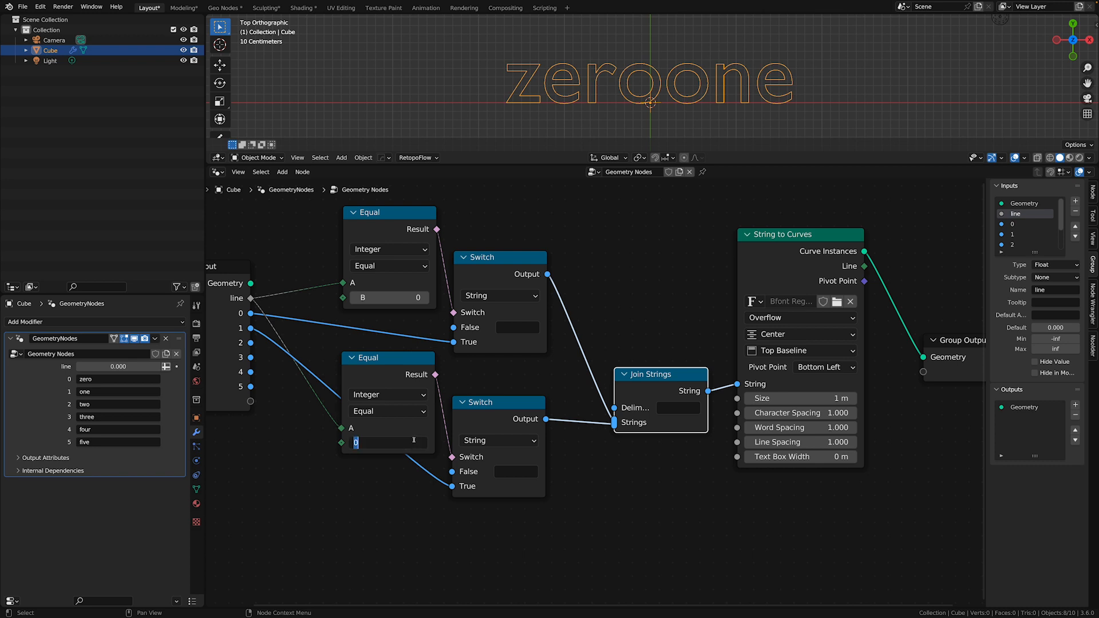
pyautogui.write('1')
pyautogui.press('Return')
pyautogui.click(303, 501)
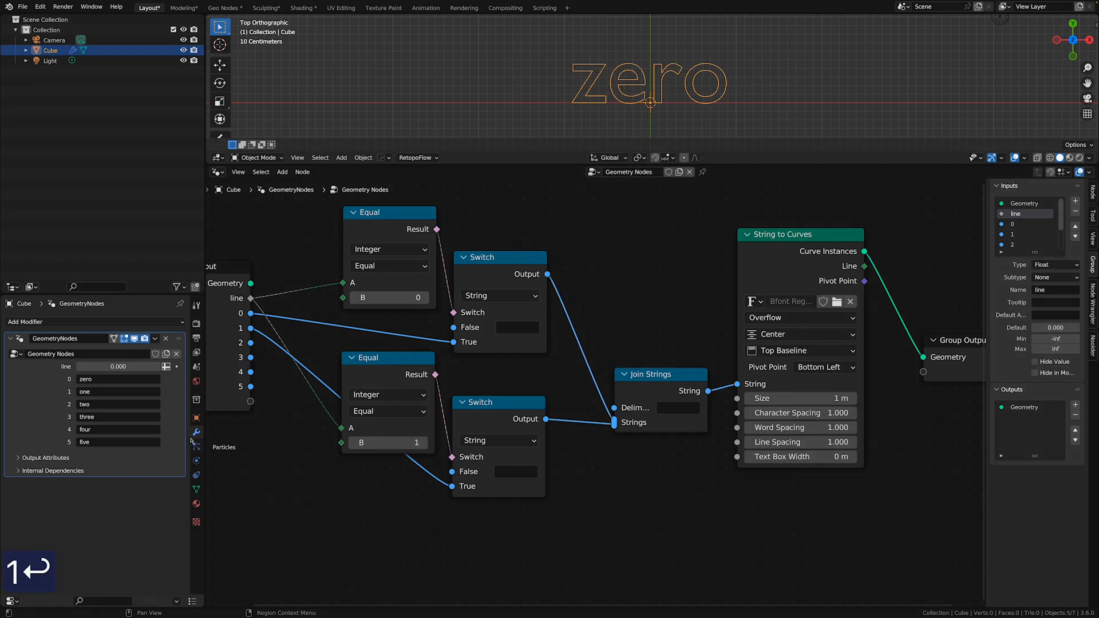
pyautogui.moveTo(114, 366); pyautogui.dragTo(148, 367)
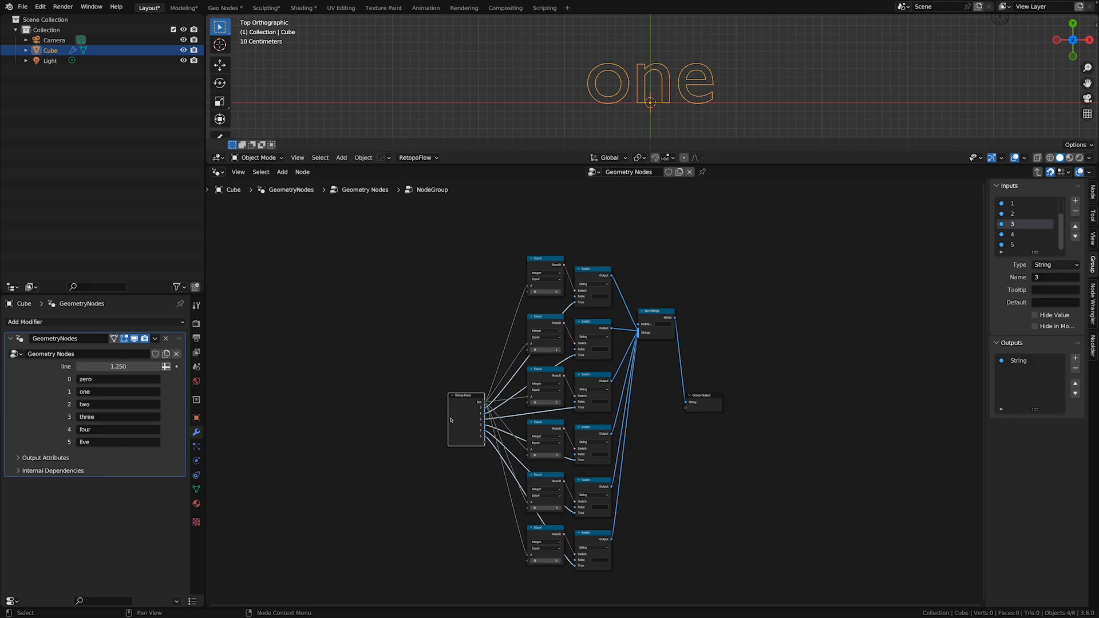
# Exit the node group, move its node up level with String to Curves, widen it and rename it line selection
pyautogui.press('Tab')
pyautogui.scroll(3, 544, 235)
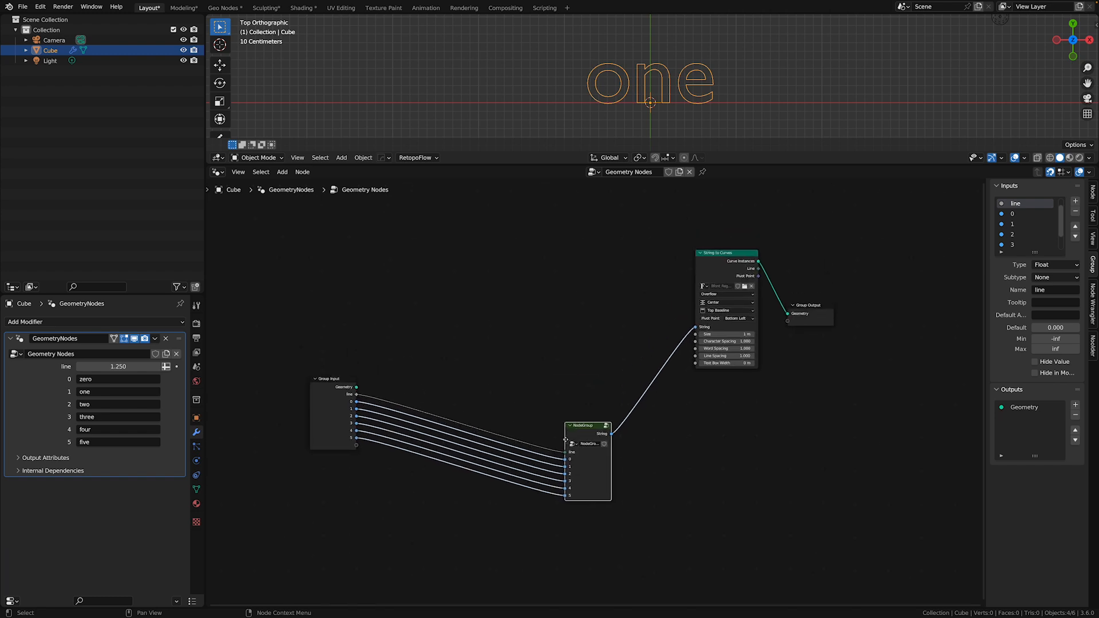
pyautogui.moveTo(580, 434); pyautogui.dragTo(536, 269)
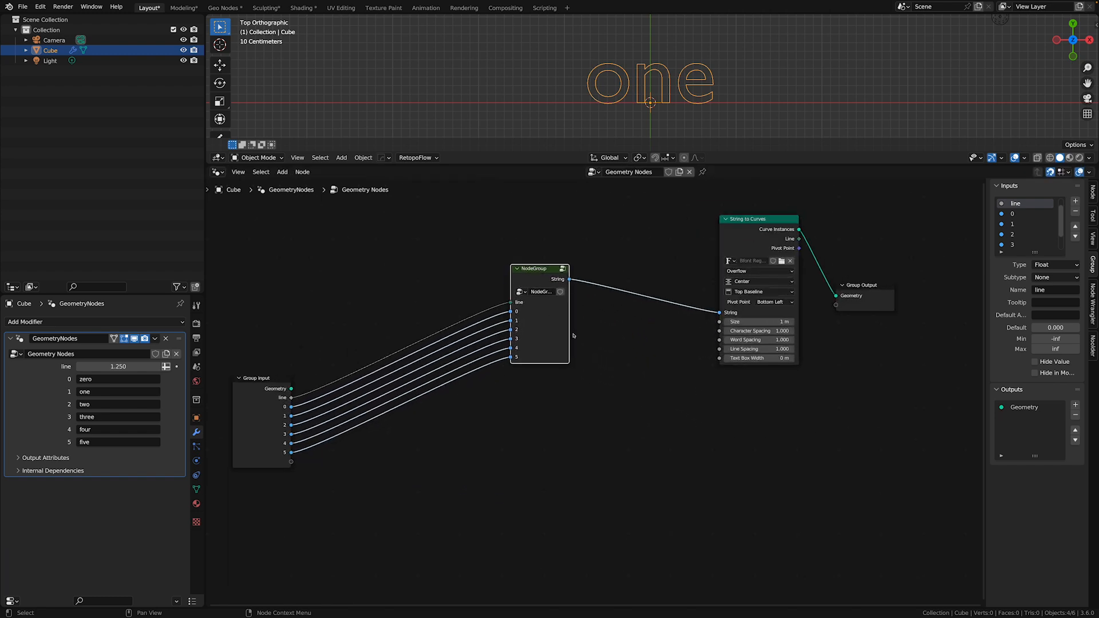
pyautogui.moveTo(569, 332); pyautogui.dragTo(582, 332)
pyautogui.doubleClick(542, 292)
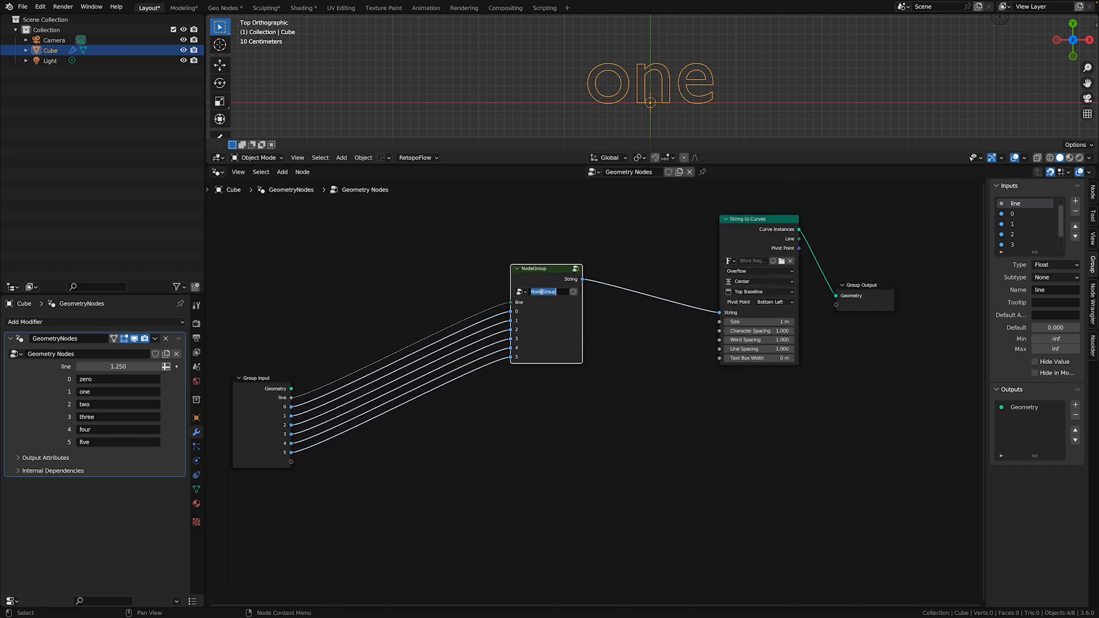
pyautogui.write('line_selection')
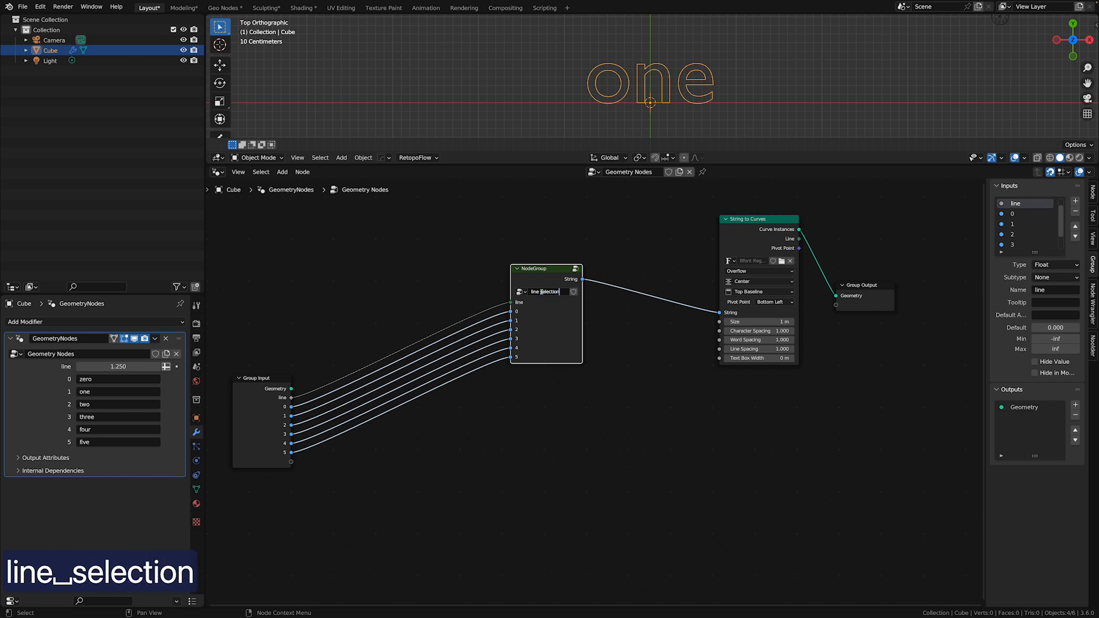
pyautogui.press('Return')
# Move the Group Input node beside the line selection node and lower the modifier's line value to 0.840
pyautogui.moveTo(258, 402); pyautogui.dragTo(394, 301)
pyautogui.scroll(2, 642, 326)
pyautogui.moveTo(643, 326); pyautogui.dragTo(621, 398, button='middle')
pyautogui.scroll(1, 641, 398)
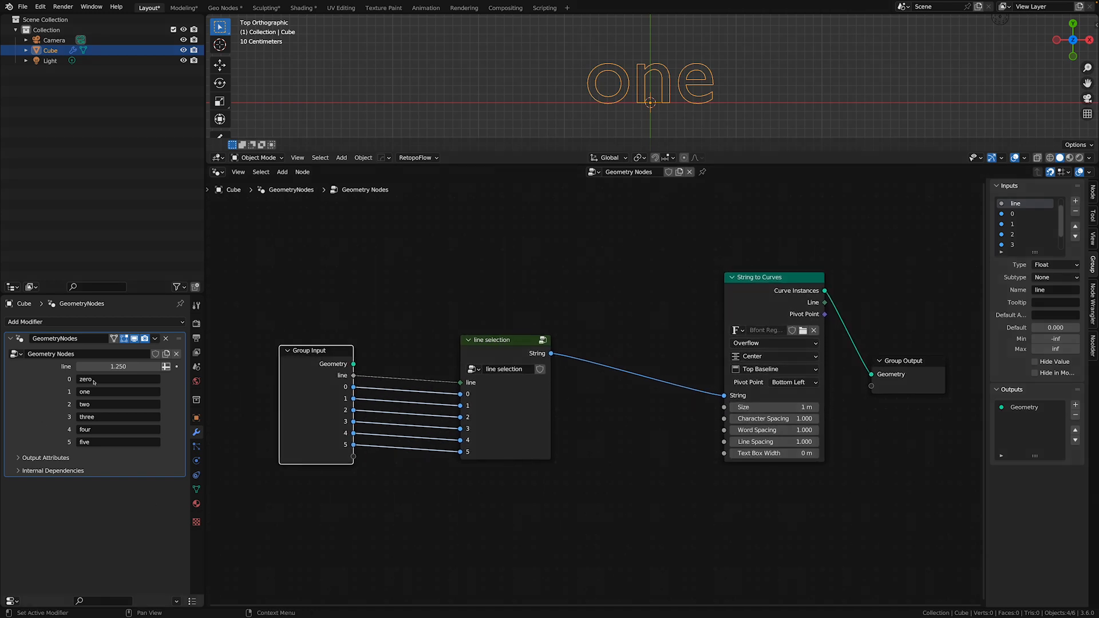
pyautogui.moveTo(119, 367)
pyautogui.mouseDown()
pyautogui.moveTo(225, 366)
pyautogui.moveTo(80, 366)
pyautogui.moveTo(221, 367)
pyautogui.moveTo(92, 367)
pyautogui.moveTo(113, 367)
pyautogui.mouseUp()
# Duplicate the line selection and String to Curves nodes with their incoming links and place the copies below the originals
pyautogui.moveTo(422, 233); pyautogui.dragTo(763, 509)
pyautogui.scroll(-1, 764, 509)
pyautogui.moveTo(762, 508); pyautogui.dragTo(751, 443, button='middle')
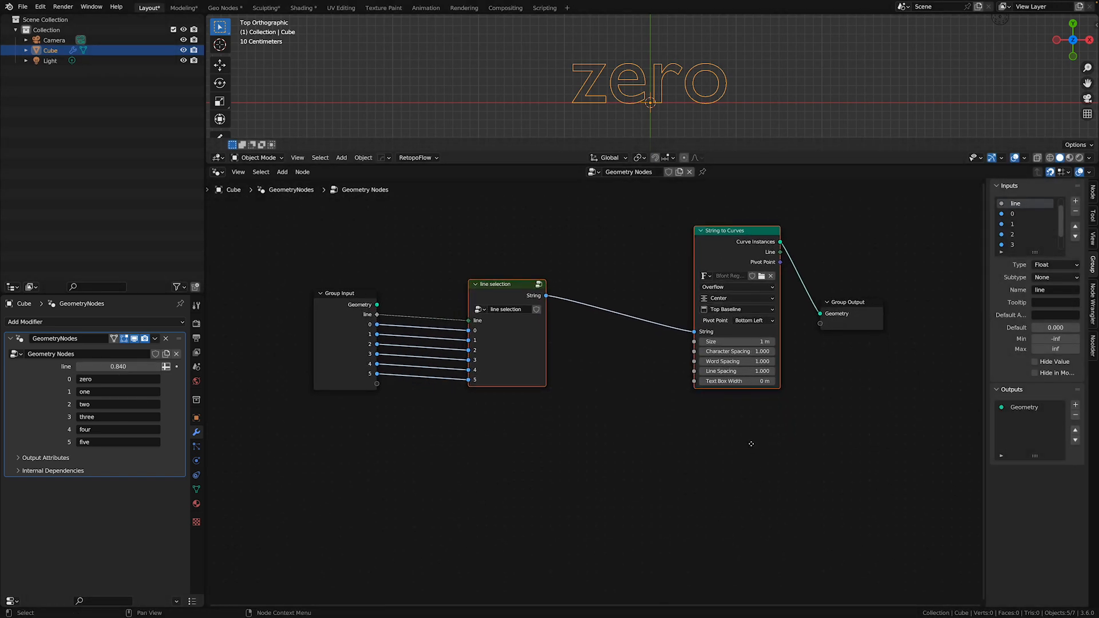
pyautogui.hotkey('shift', 'd')
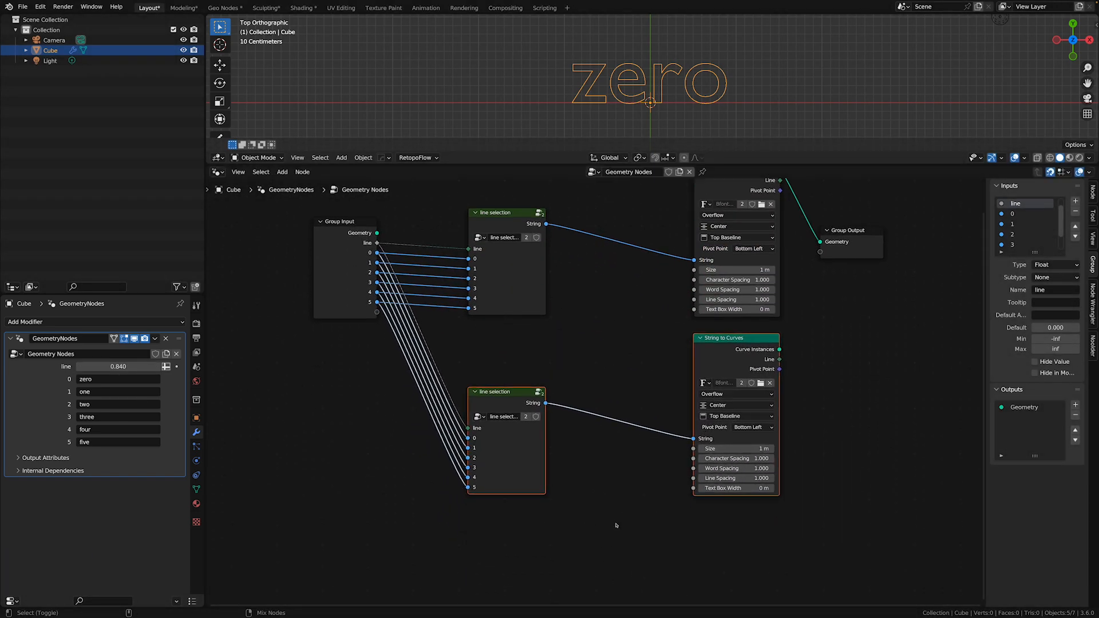
# Combine the Curve Instances outputs of both String to Curves nodes with Join Geometry and lower the modifier's line value to 0.250
pyautogui.click(617, 428)
pyautogui.scroll(1, 616, 427)
pyautogui.moveTo(845, 335); pyautogui.dragTo(897, 365)
pyautogui.keyDown('ctrl'); pyautogui.keyDown('shift'); pyautogui.moveTo(734, 230); pyautogui.dragTo(726, 448, button='right'); pyautogui.keyUp('shift'); pyautogui.keyUp('ctrl')
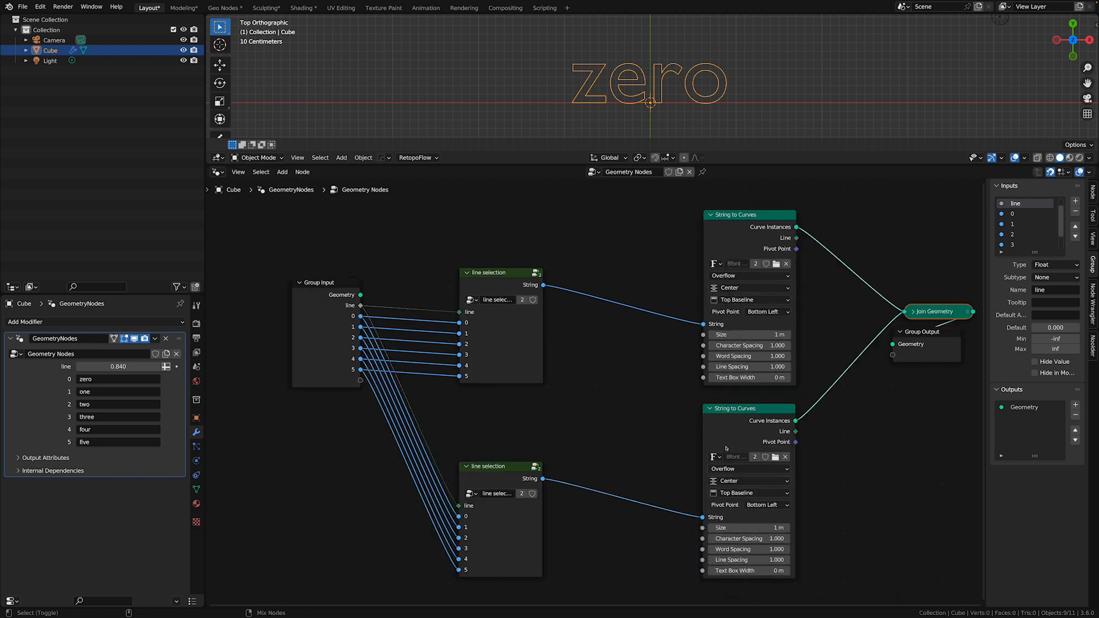
pyautogui.moveTo(118, 366)
pyautogui.mouseDown()
pyautogui.moveTo(194, 366)
pyautogui.moveTo(104, 366)
pyautogui.mouseUp()
# Insert a Math node adding 1 on the lower line selection's line input and raise the modifier's line value to 4.830
pyautogui.click(282, 172)
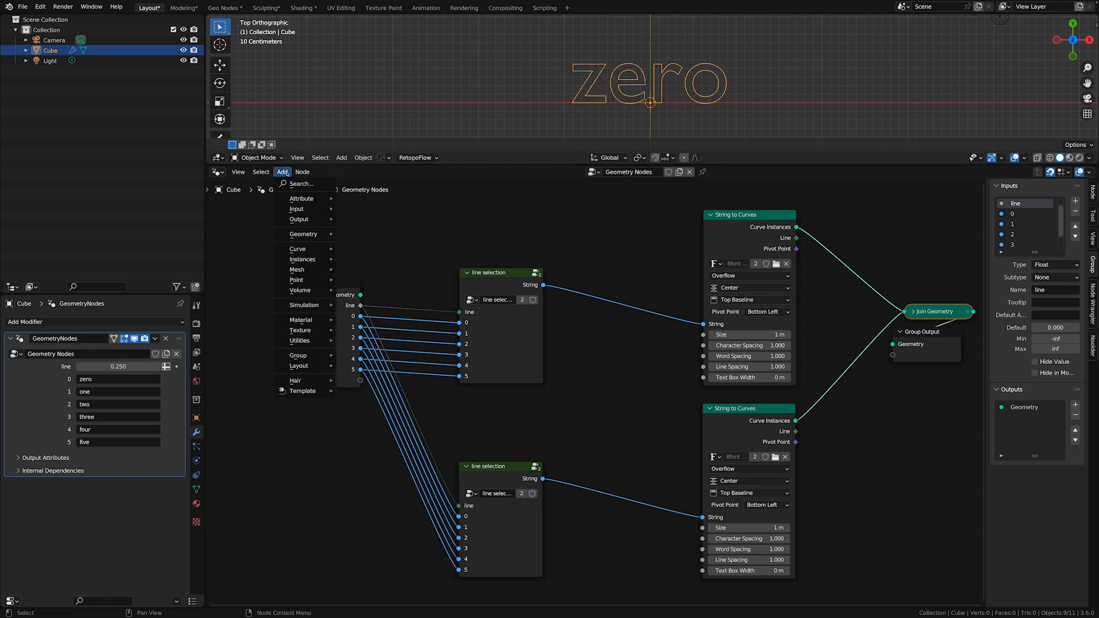
pyautogui.click(291, 181)
pyautogui.write('math')
pyautogui.press('Return')
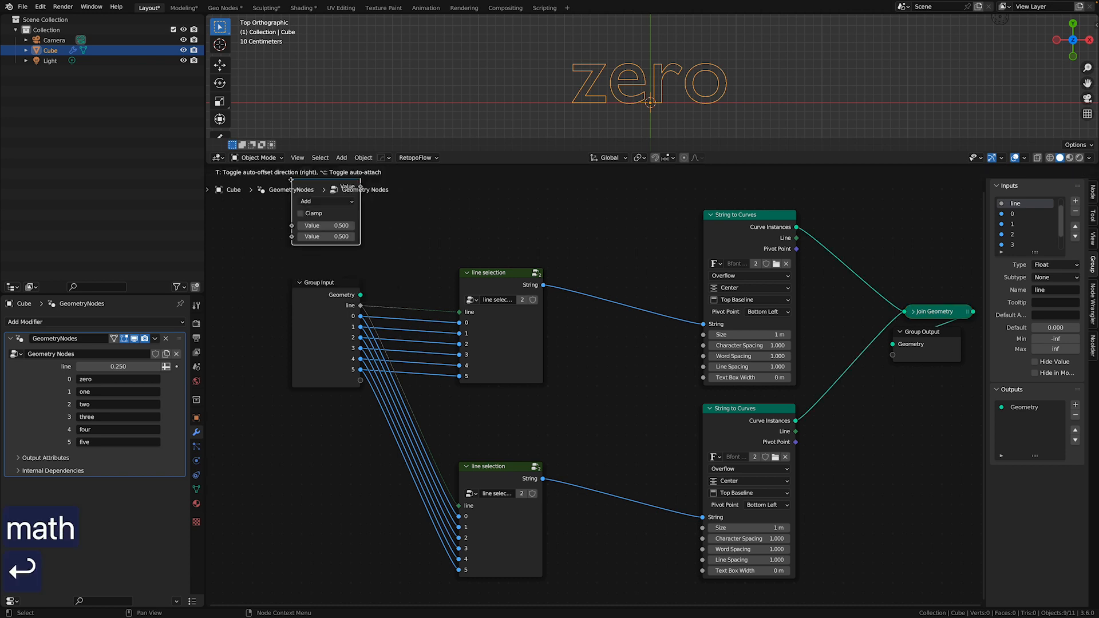
pyautogui.click(585, 376)
pyautogui.doubleClick(601, 433)
pyautogui.write('1')
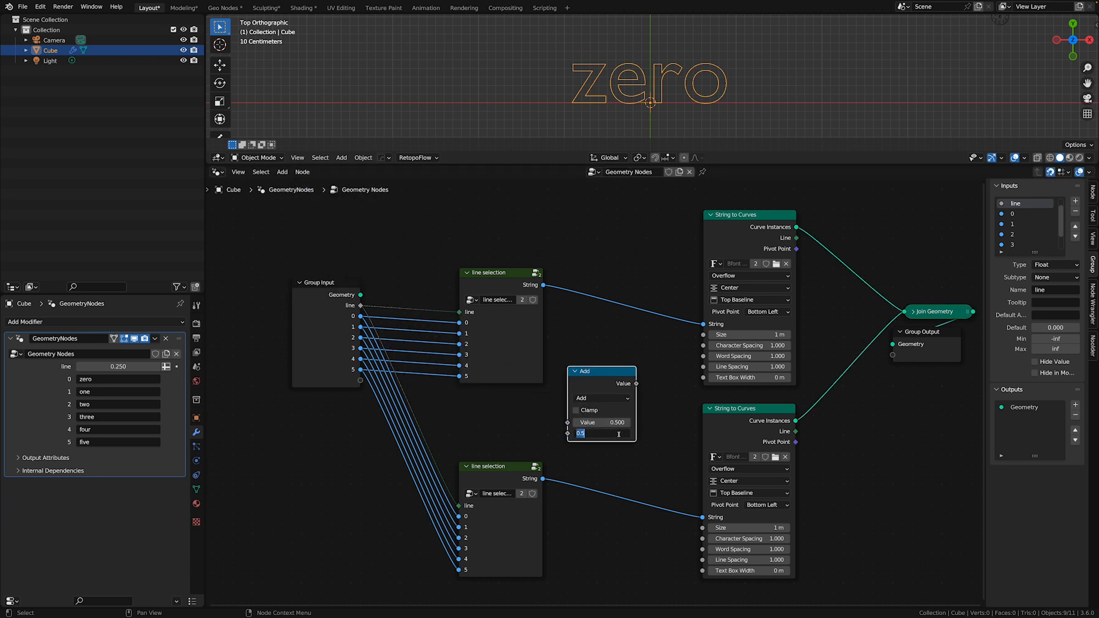
pyautogui.press('Return')
pyautogui.moveTo(596, 371); pyautogui.dragTo(438, 403)
pyautogui.moveTo(119, 367); pyautogui.dragTo(424, 367)
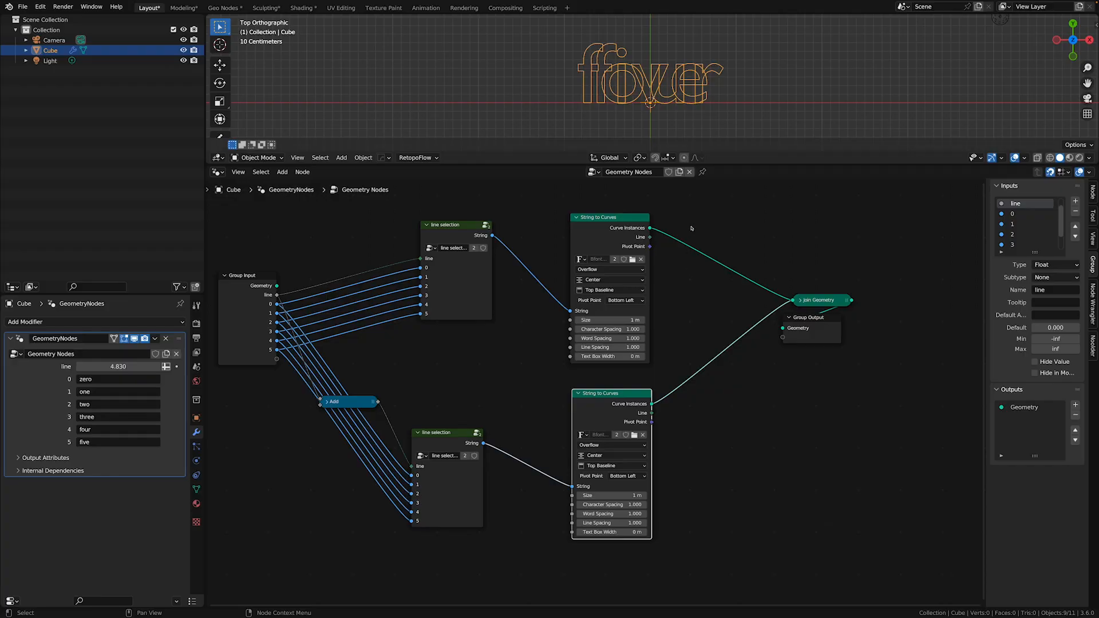
# Insert a Realize Instances node after each of the two String to Curves nodes and move Group Output clear of Join Geometry
pyautogui.moveTo(651, 228)
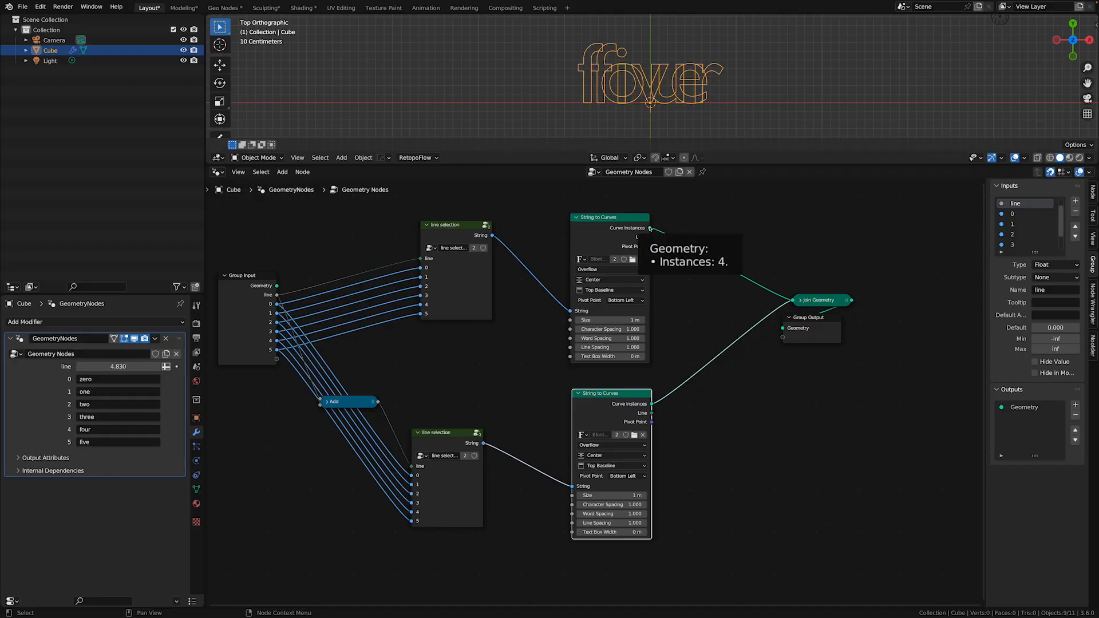
pyautogui.moveTo(651, 405)
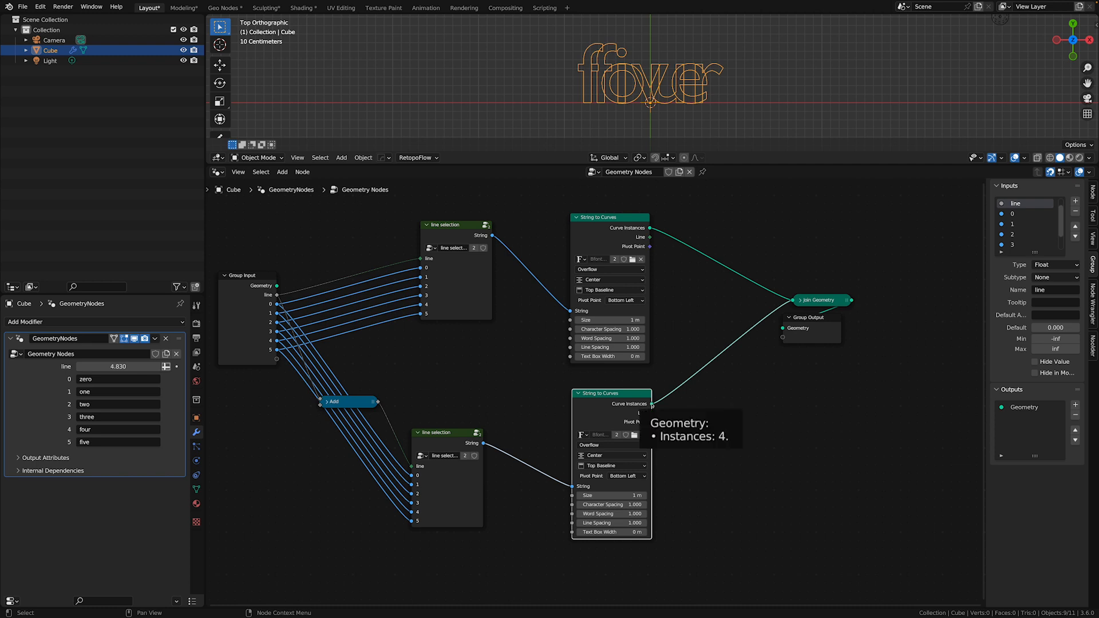
pyautogui.hotkey('shift', 'a')
pyautogui.write('sre')
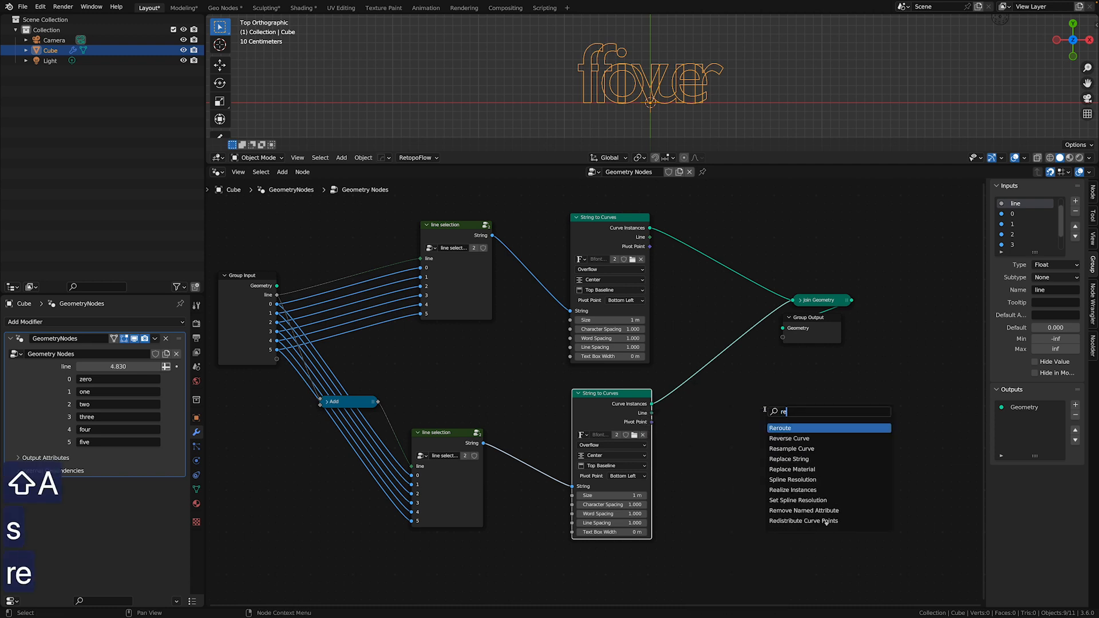
pyautogui.write('a')
pyautogui.press('Return')
pyautogui.click(713, 270)
pyautogui.hotkey('shift', 'd')
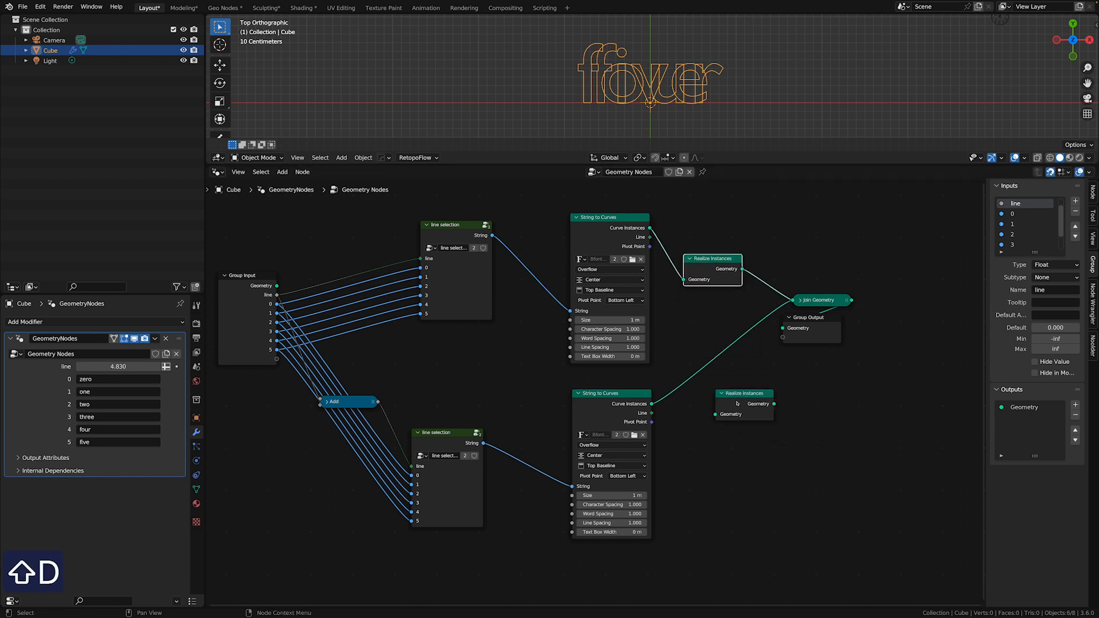
pyautogui.moveTo(738, 403); pyautogui.dragTo(712, 370)
pyautogui.moveTo(813, 329); pyautogui.dragTo(906, 354)
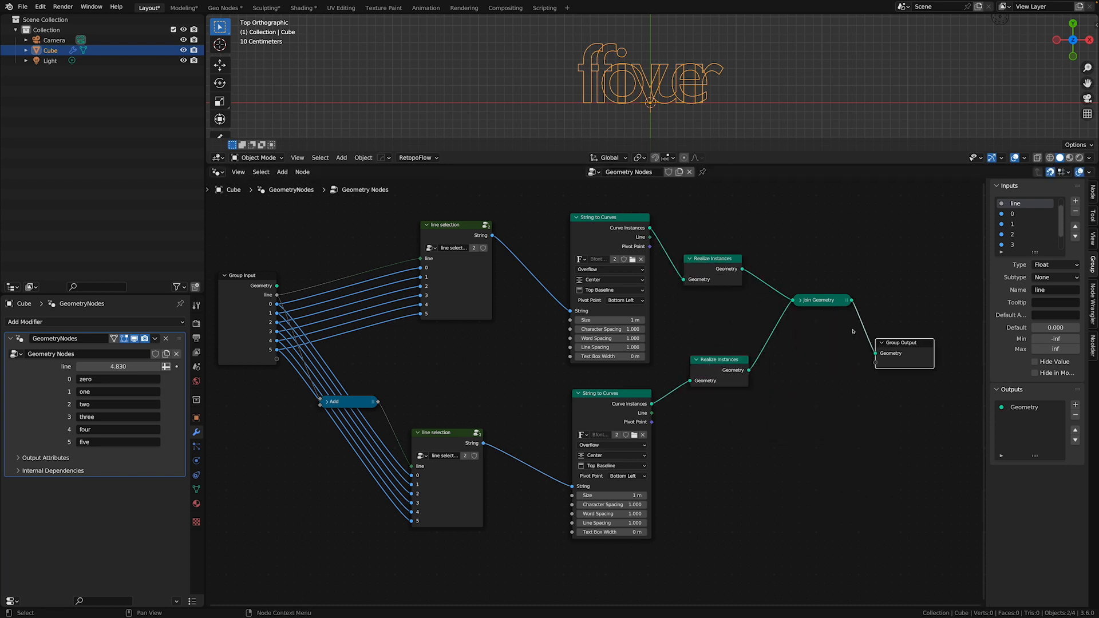
pyautogui.moveTo(721, 360); pyautogui.dragTo(710, 378)
pyautogui.moveTo(740, 389)
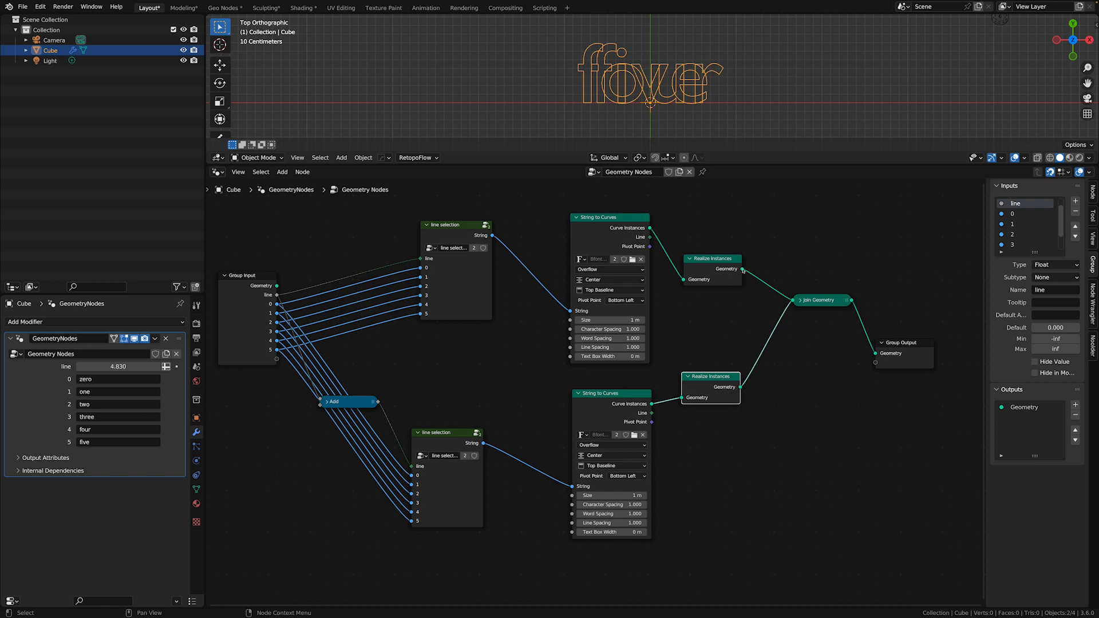
pyautogui.moveTo(742, 271)
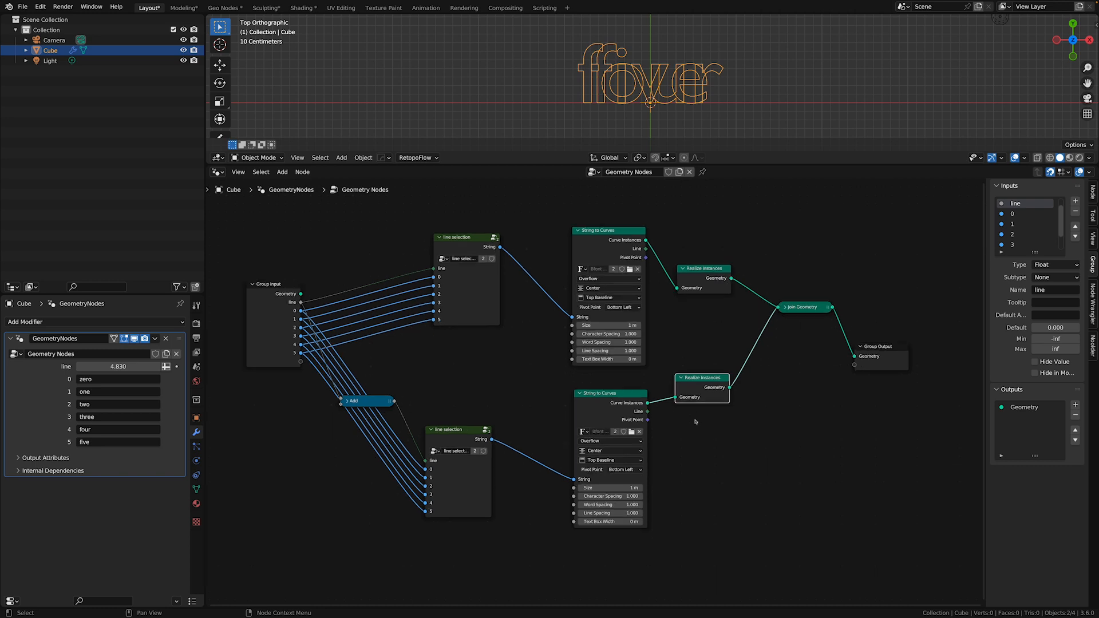
# Add a Sample Index node fed by the upper Realize Instances geometry and set its data type to Vector
pyautogui.scroll(-2, 681, 417)
pyautogui.moveTo(670, 417); pyautogui.dragTo(633, 429, button='middle')
pyautogui.scroll(1, 639, 436)
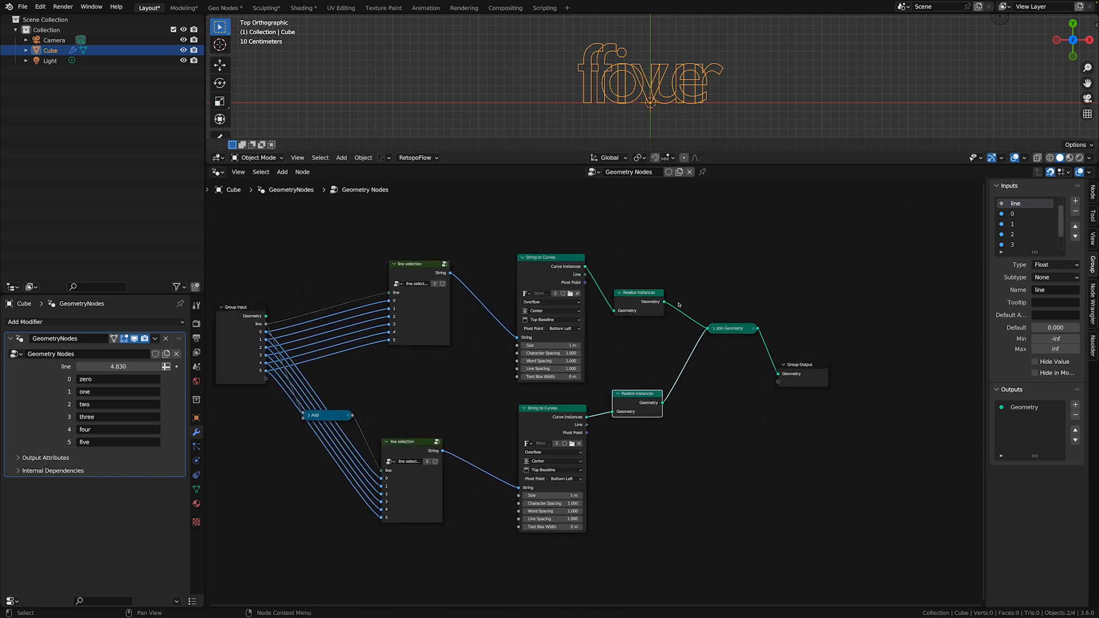
pyautogui.moveTo(665, 303); pyautogui.dragTo(719, 266)
pyautogui.write('sample')
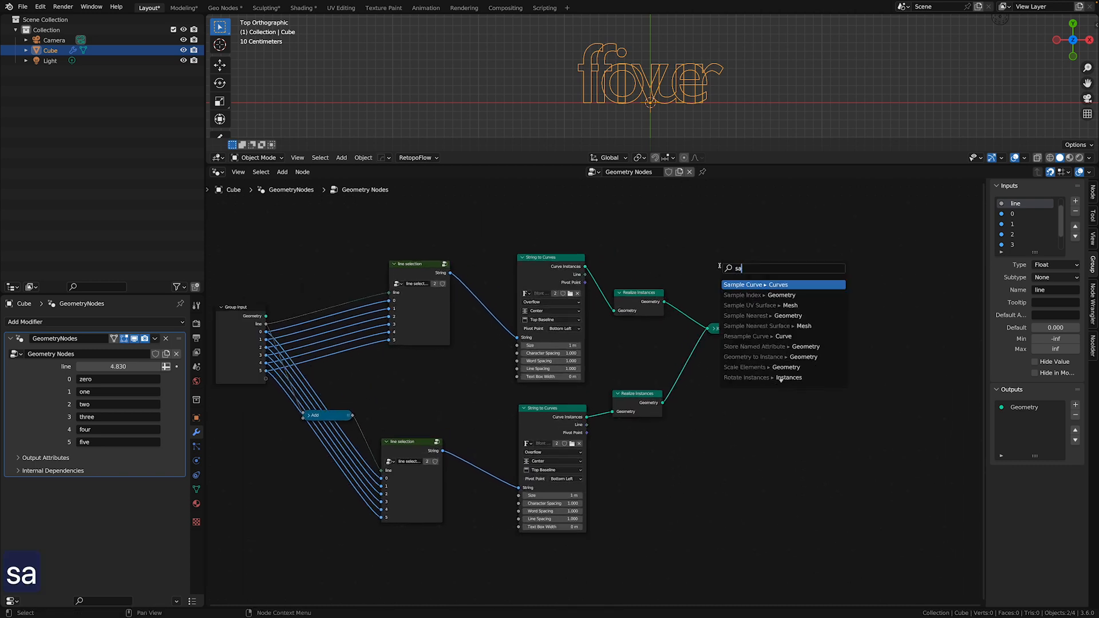
pyautogui.click(756, 295)
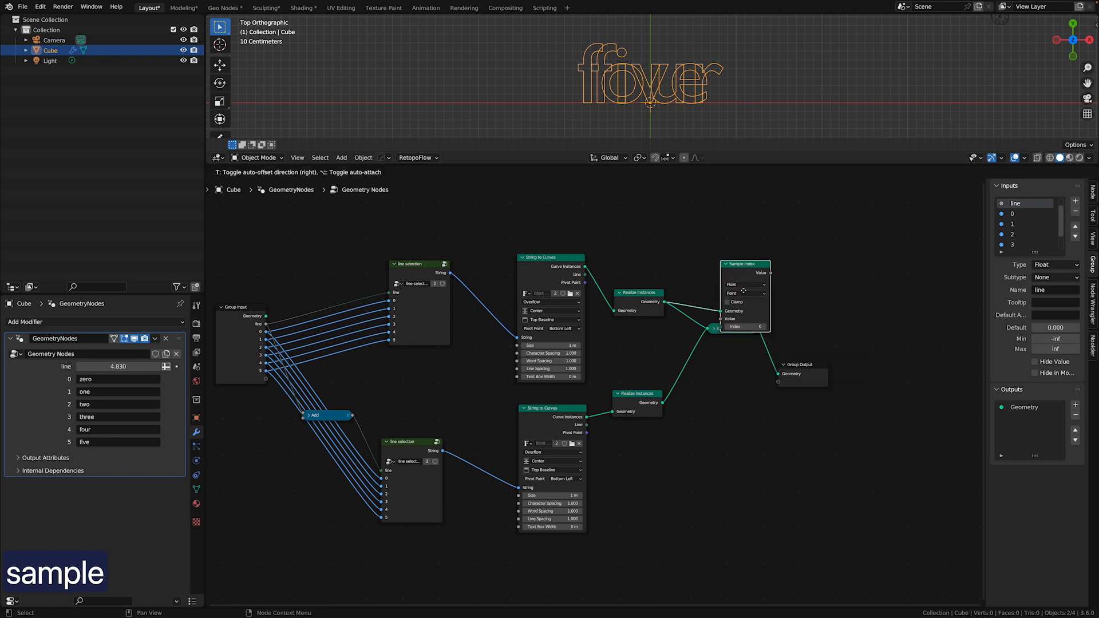
pyautogui.click(767, 241)
pyautogui.click(760, 227)
pyautogui.click(762, 250)
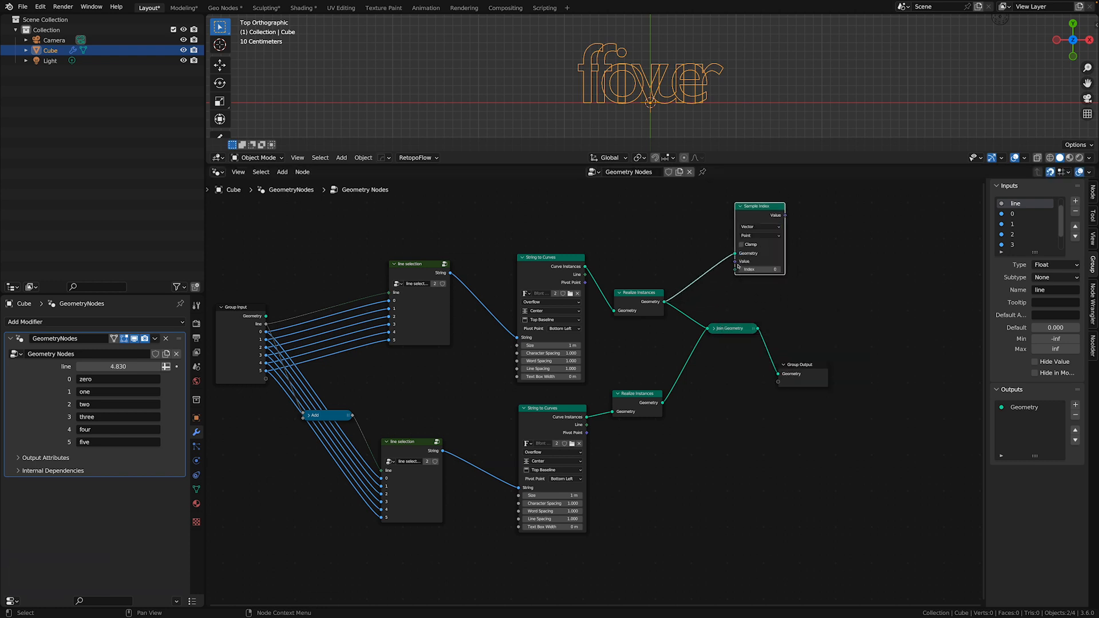
# Feed the Sample Index node's Value from a new Position node and its Index from a new Index node
pyautogui.moveTo(737, 262); pyautogui.dragTo(610, 237)
pyautogui.write('po')
pyautogui.press('Return')
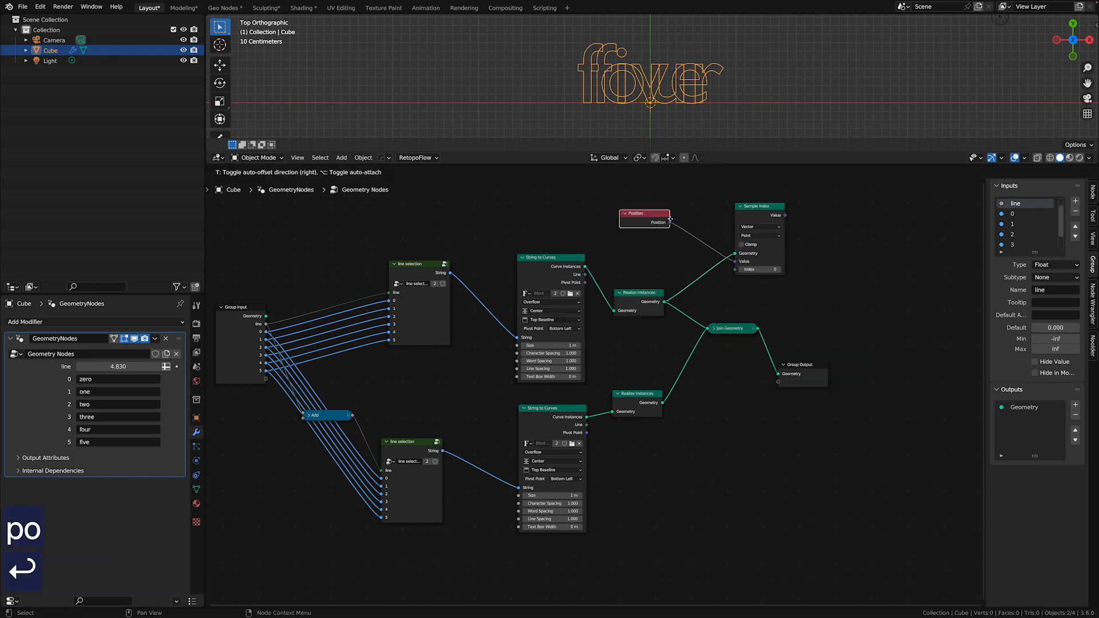
pyautogui.moveTo(735, 269); pyautogui.dragTo(697, 259)
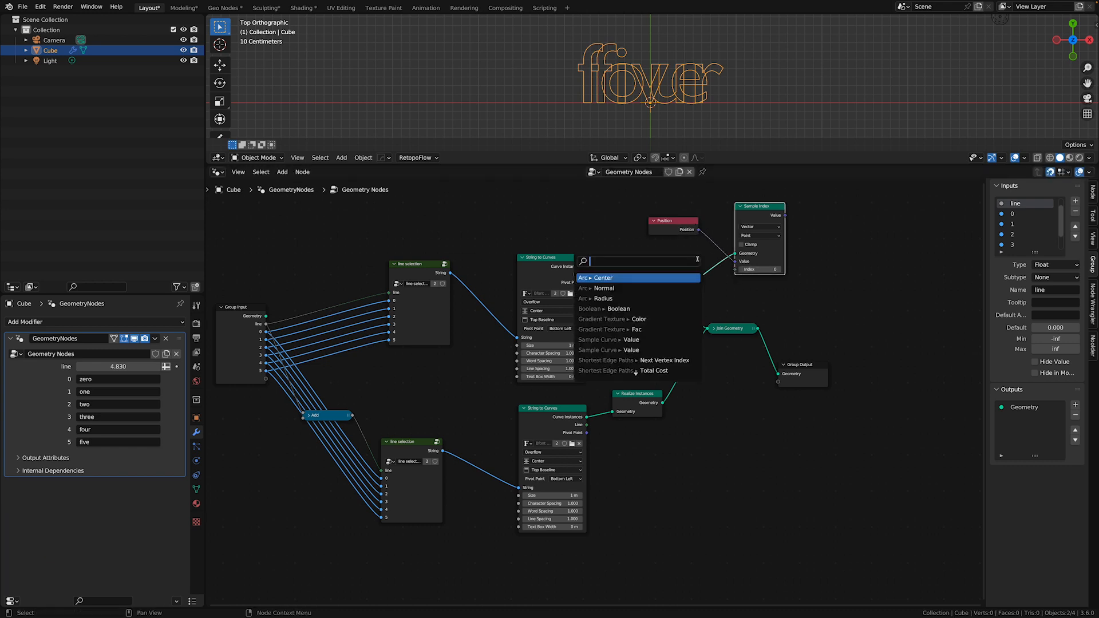
pyautogui.write('index')
pyautogui.press('Return')
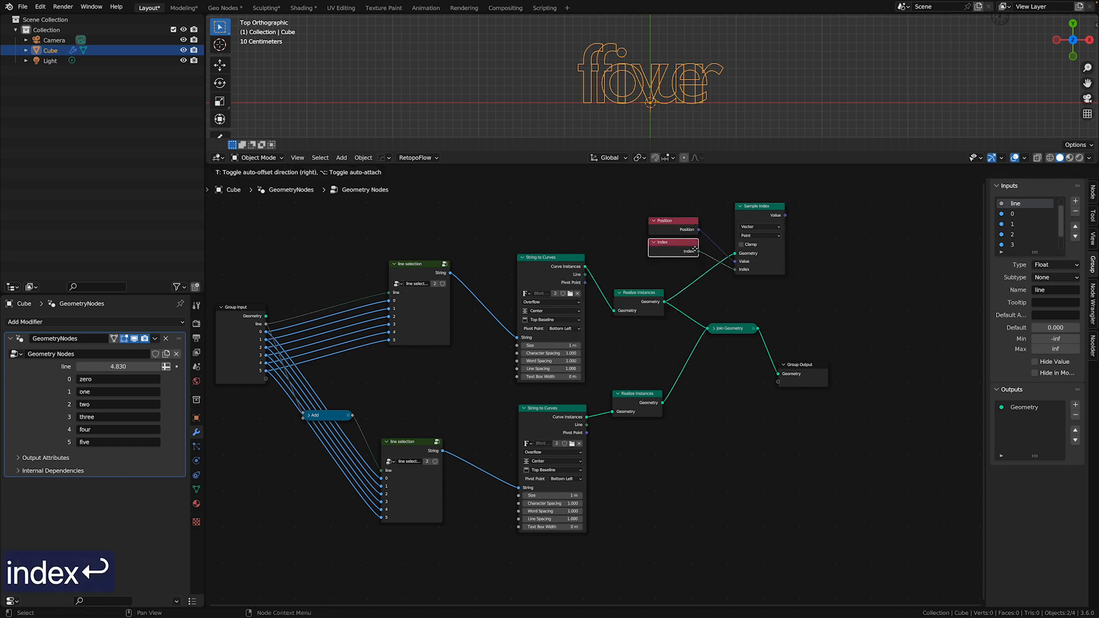
pyautogui.click(638, 226)
# Duplicate the Position, Index and Sample Index nodes below and connect the lower Realize Instances geometry to the copied Sample Index
pyautogui.moveTo(675, 201); pyautogui.dragTo(772, 287)
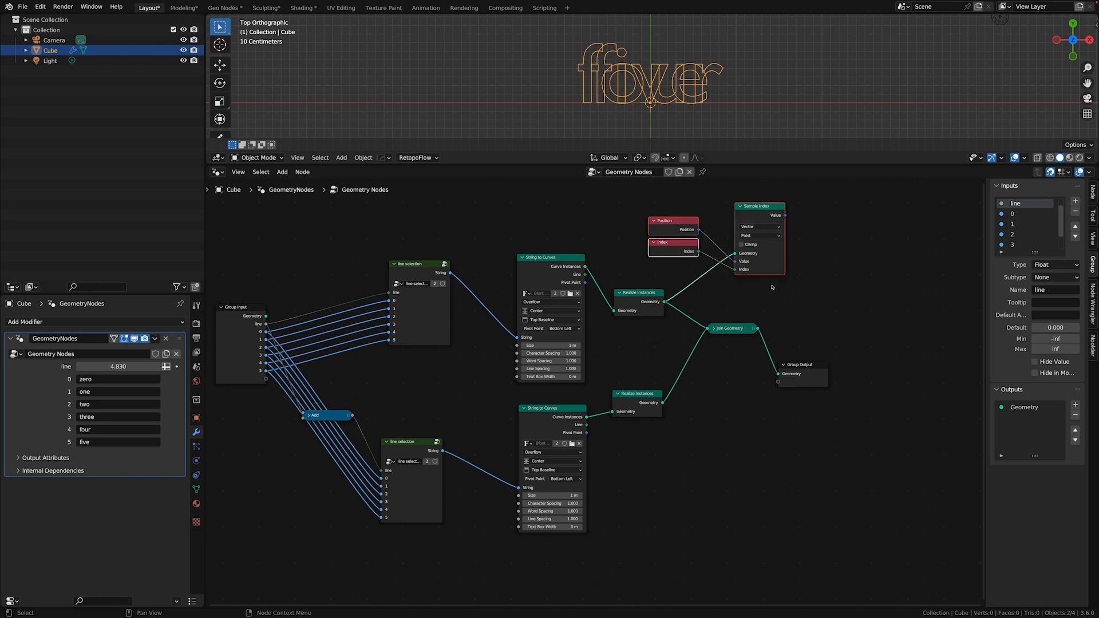
pyautogui.hotkey('shift', 'd')
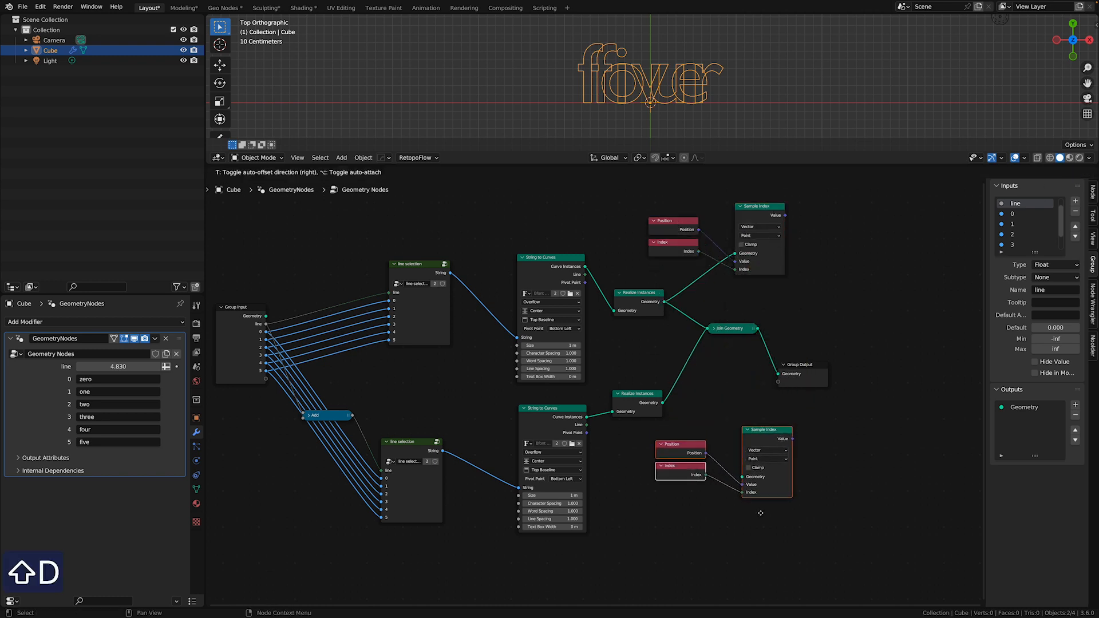
pyautogui.click(679, 428)
pyautogui.moveTo(663, 403); pyautogui.dragTo(735, 491)
# Add a vector Mix node with the upper Sample Index value in A and the lower one in B, making room around it
pyautogui.moveTo(796, 373); pyautogui.dragTo(933, 359)
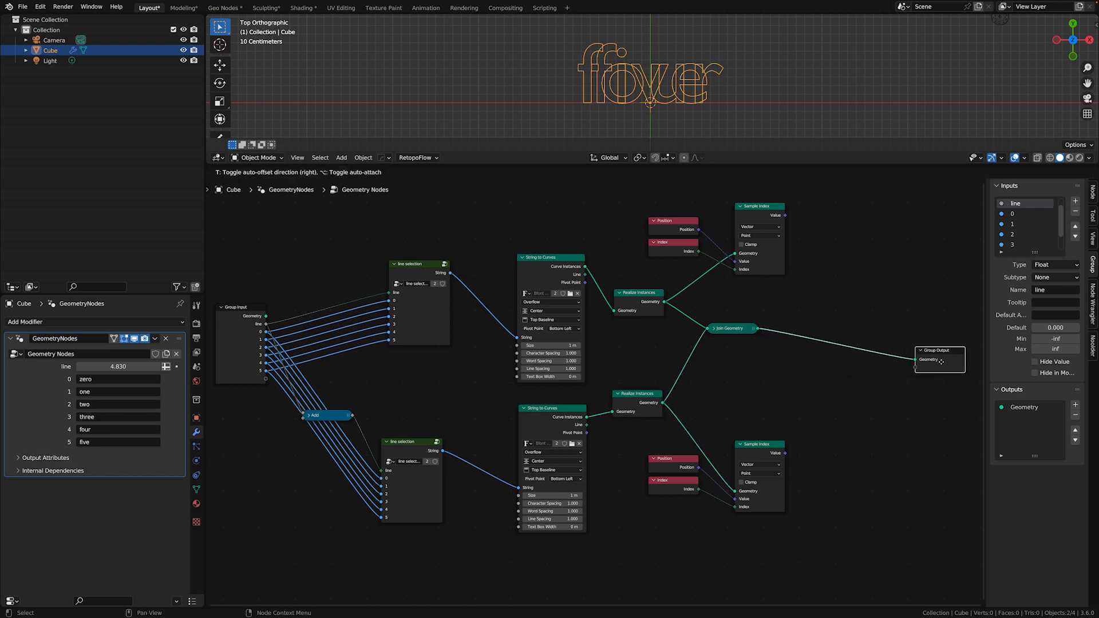
pyautogui.moveTo(735, 329); pyautogui.dragTo(726, 345)
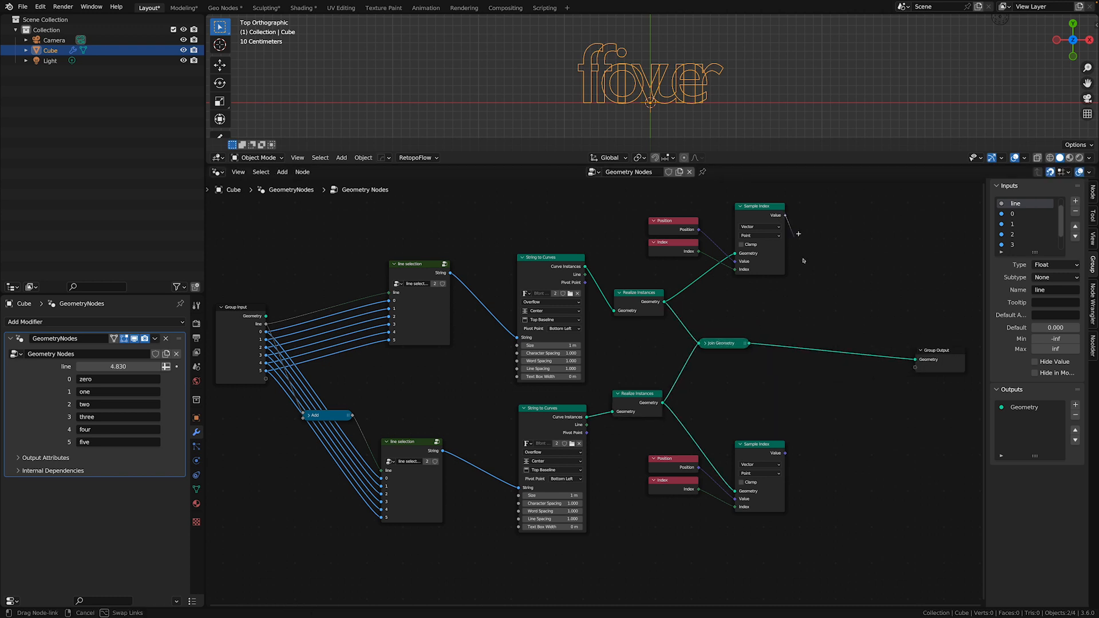
pyautogui.moveTo(785, 216); pyautogui.dragTo(837, 317)
pyautogui.write('mix')
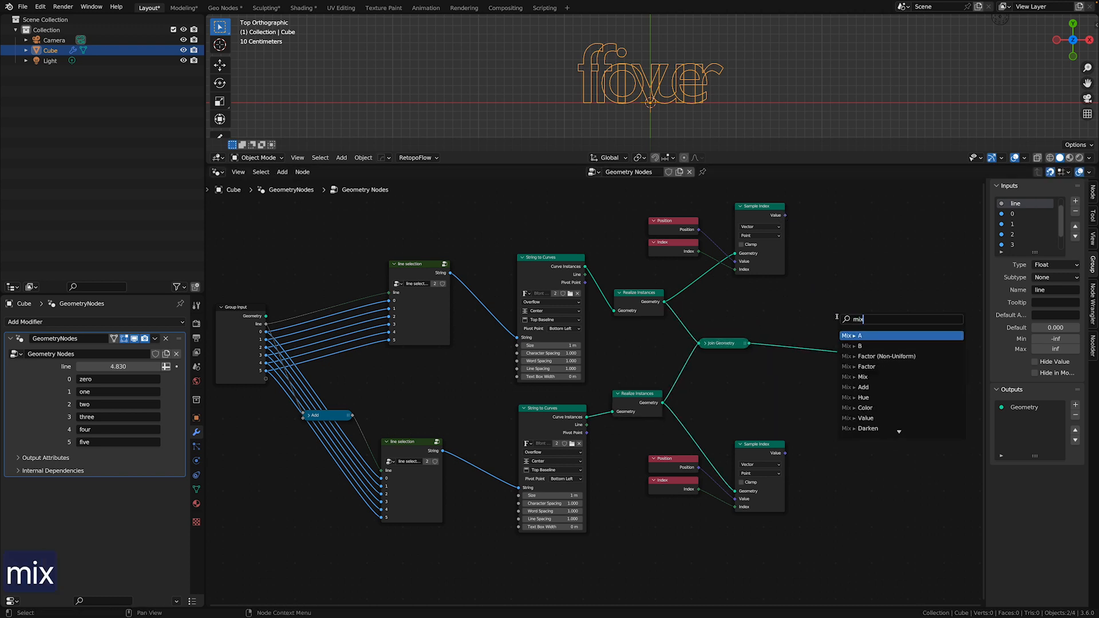
pyautogui.press('Return')
pyautogui.click(840, 379)
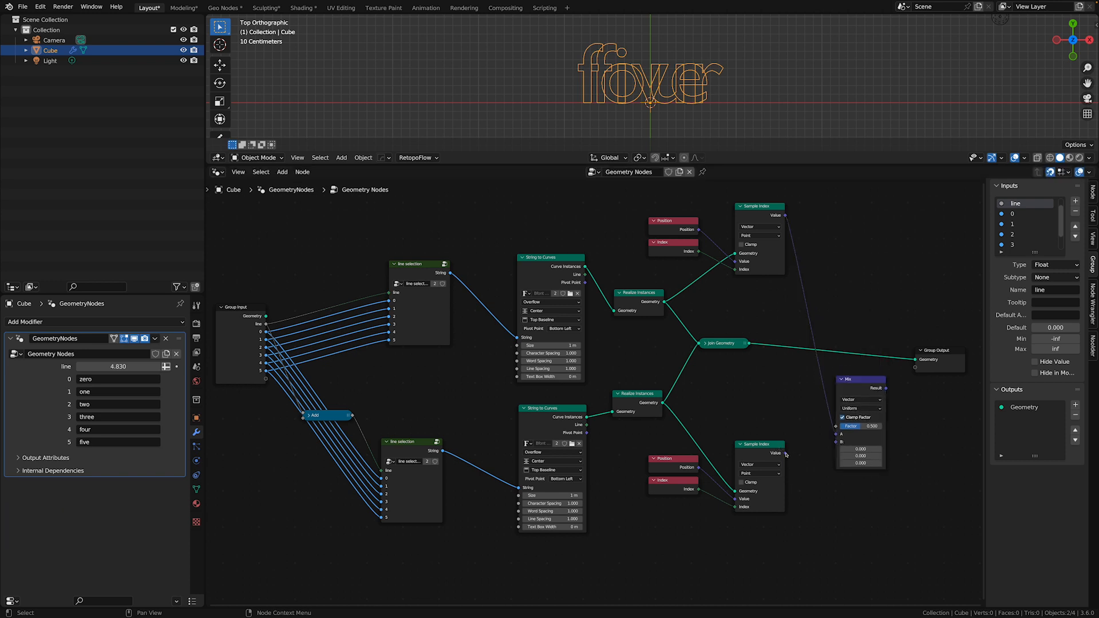
pyautogui.moveTo(786, 453); pyautogui.dragTo(836, 444)
pyautogui.moveTo(851, 390); pyautogui.dragTo(844, 383)
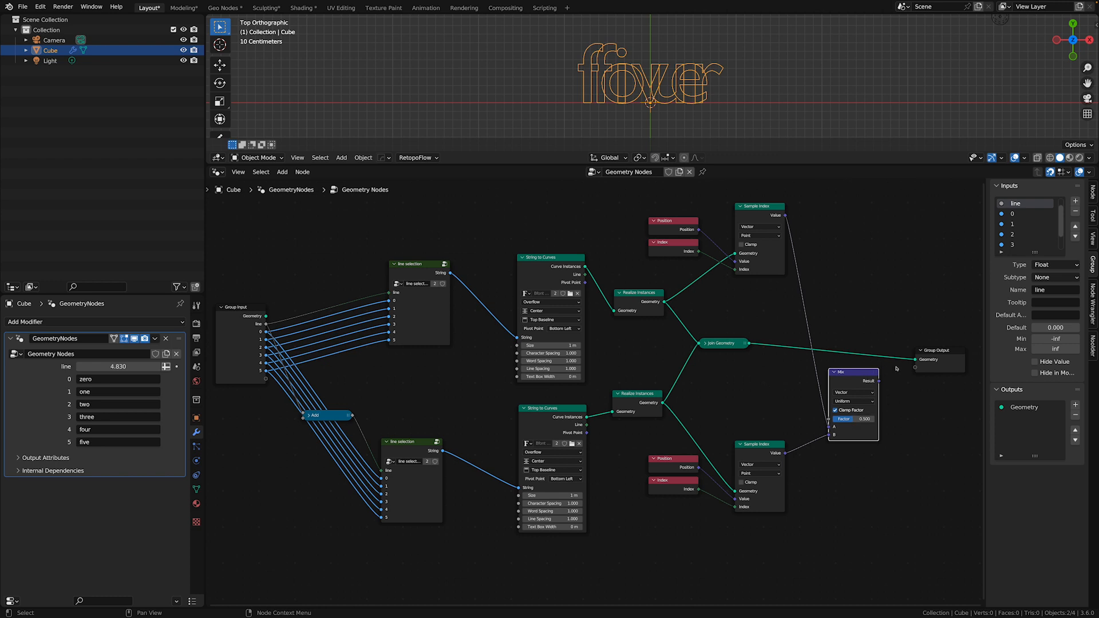
# Add a Curve Circle node above the network and feed its curve into a new Set Position node
pyautogui.scroll(-2, 897, 369)
pyautogui.hotkey('shift', 'a')
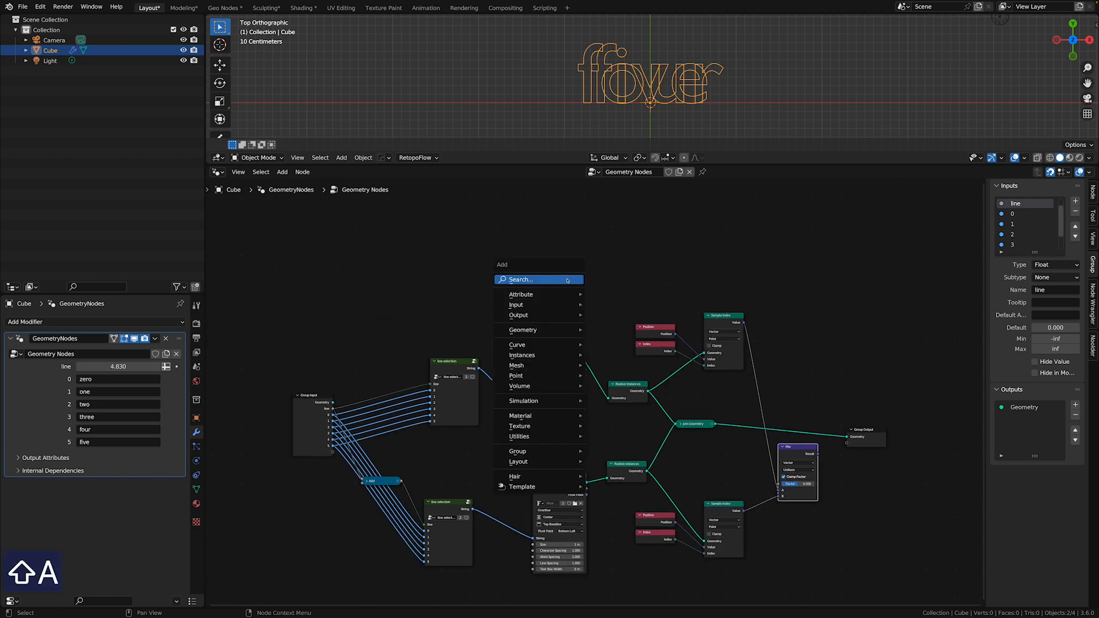
pyautogui.write('curve c')
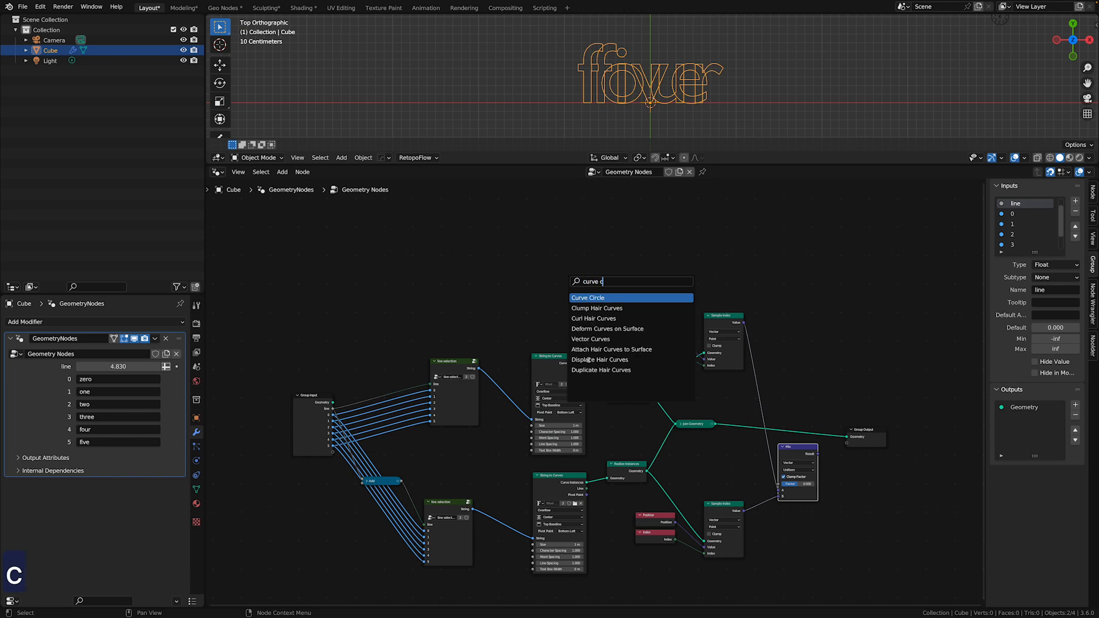
pyautogui.press('Return')
pyautogui.click(604, 255)
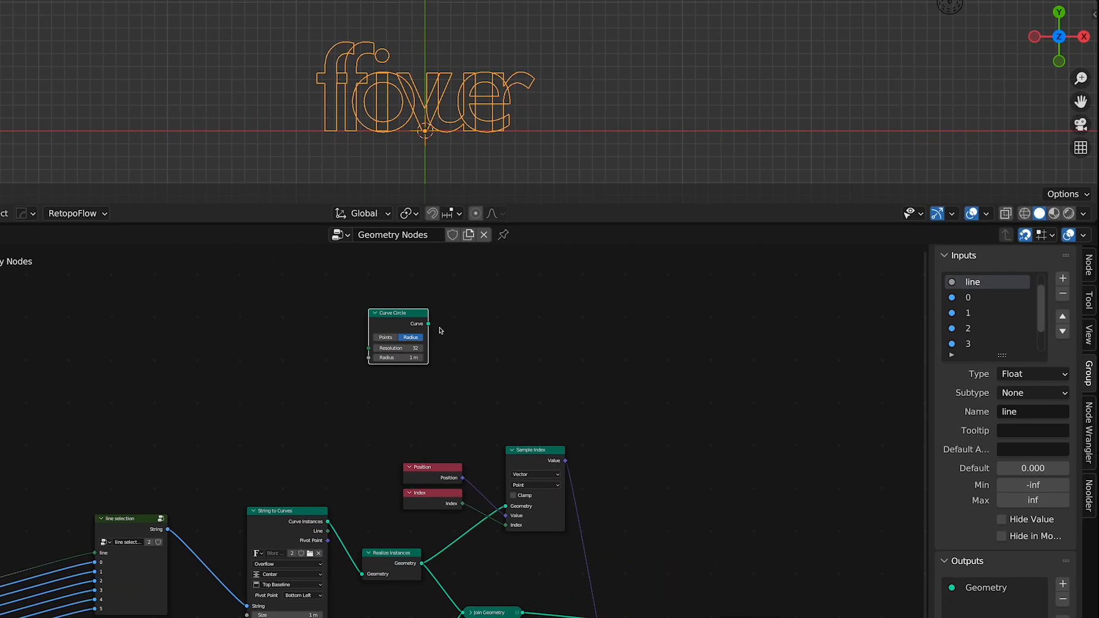
pyautogui.moveTo(628, 241); pyautogui.dragTo(785, 249)
pyautogui.moveTo(662, 342); pyautogui.dragTo(777, 327)
pyautogui.write('set po')
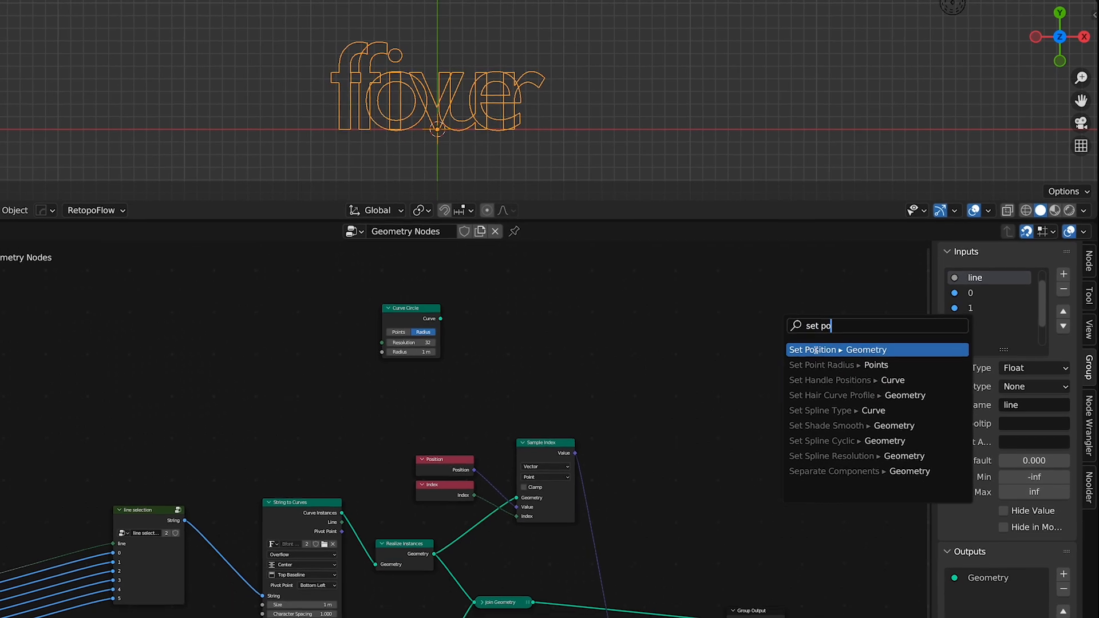
pyautogui.press('Return')
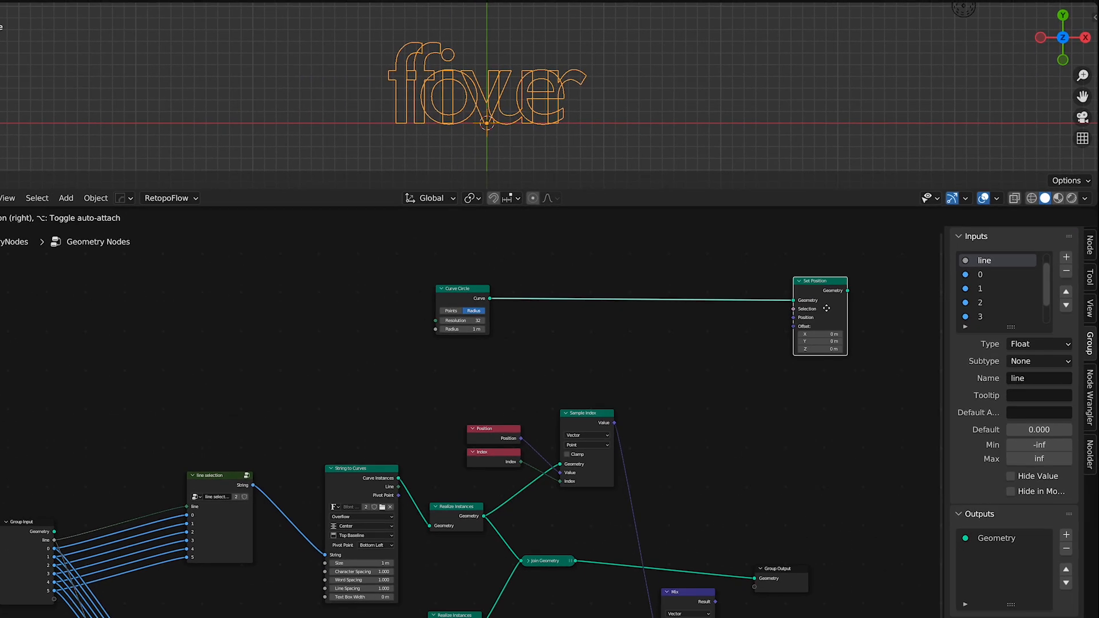
pyautogui.click(827, 308)
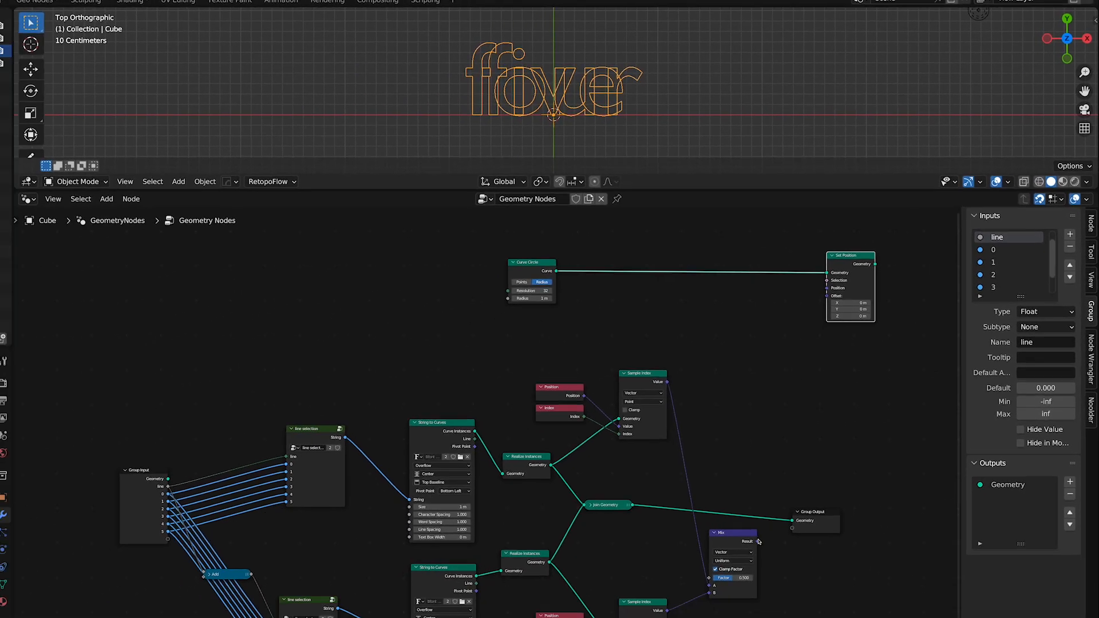
# Connect the Mix result to Set Position's Position, send its geometry to Group Output and delete the Join Geometry node
pyautogui.moveTo(715, 602); pyautogui.dragTo(764, 321)
pyautogui.moveTo(832, 268); pyautogui.dragTo(847, 437)
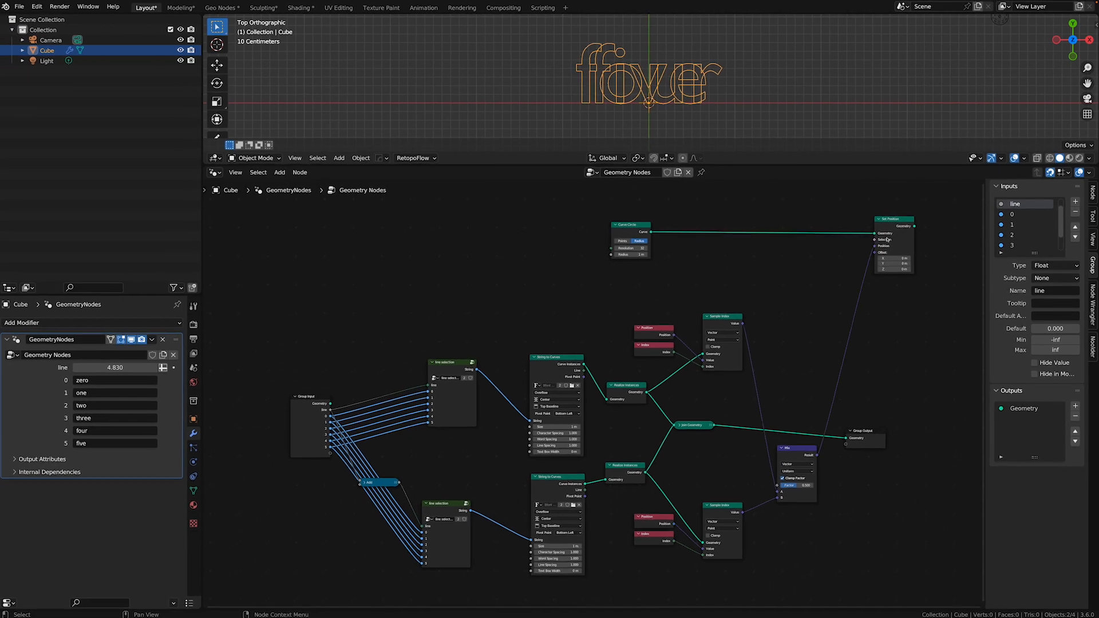
pyautogui.press('Delete')
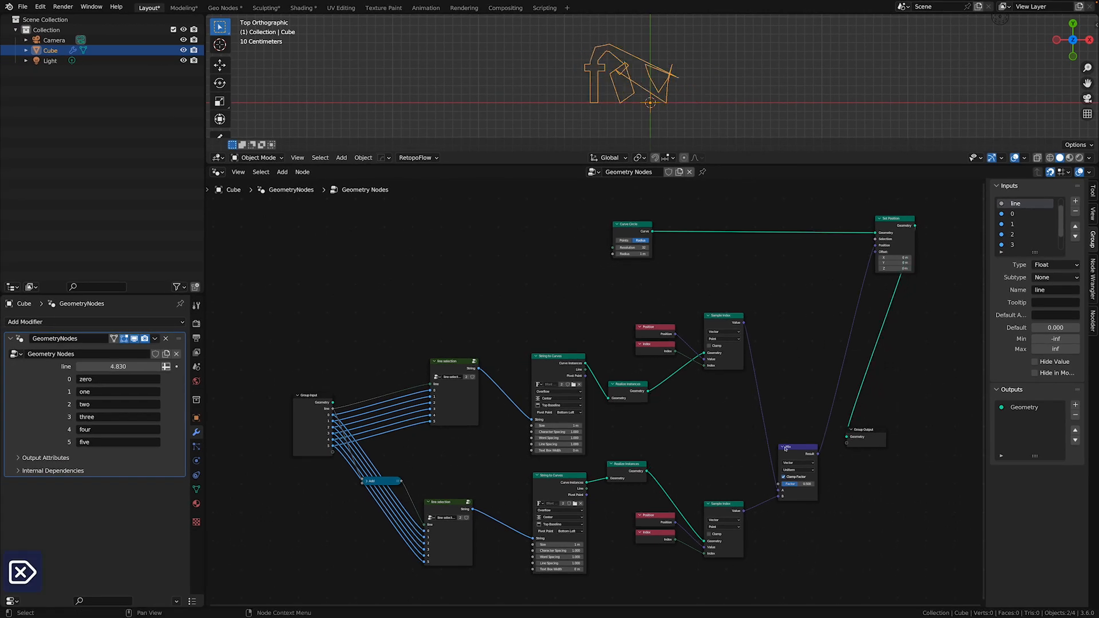
# Lower the Mix factor to 0 and move the Group Output node beside Set Position
pyautogui.moveTo(796, 486)
pyautogui.mouseDown()
pyautogui.moveTo(812, 486)
pyautogui.moveTo(780, 486)
pyautogui.mouseUp()
pyautogui.moveTo(863, 431); pyautogui.dragTo(946, 220)
pyautogui.moveTo(642, 232)
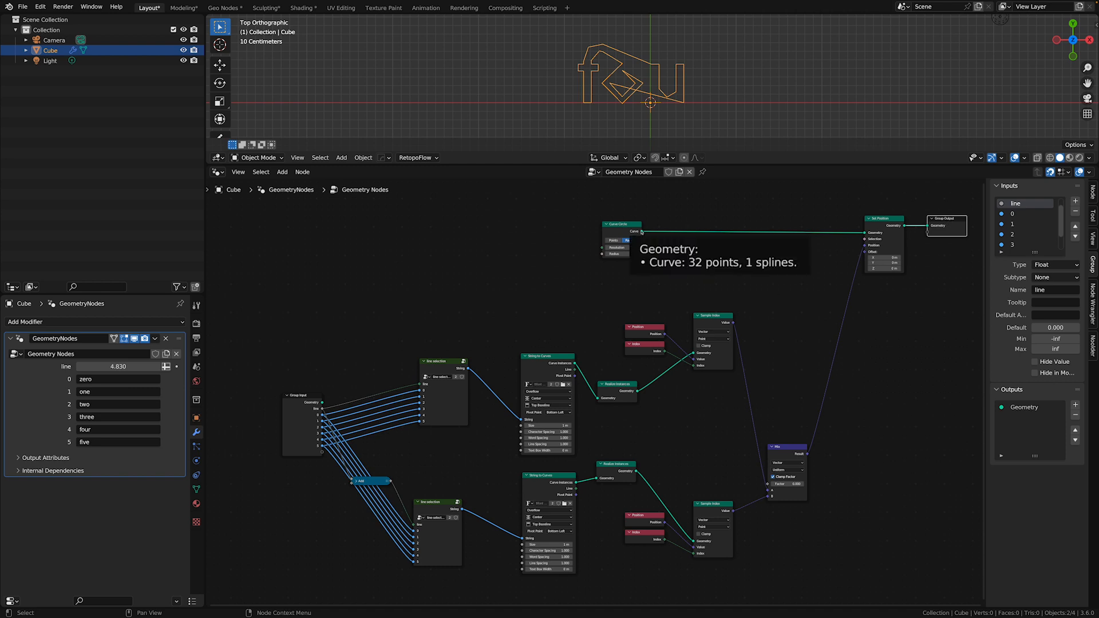
# Insert a Duplicate Elements node between Curve Circle and Set Position, using the Spline domain and an amount of 10
pyautogui.moveTo(638, 392)
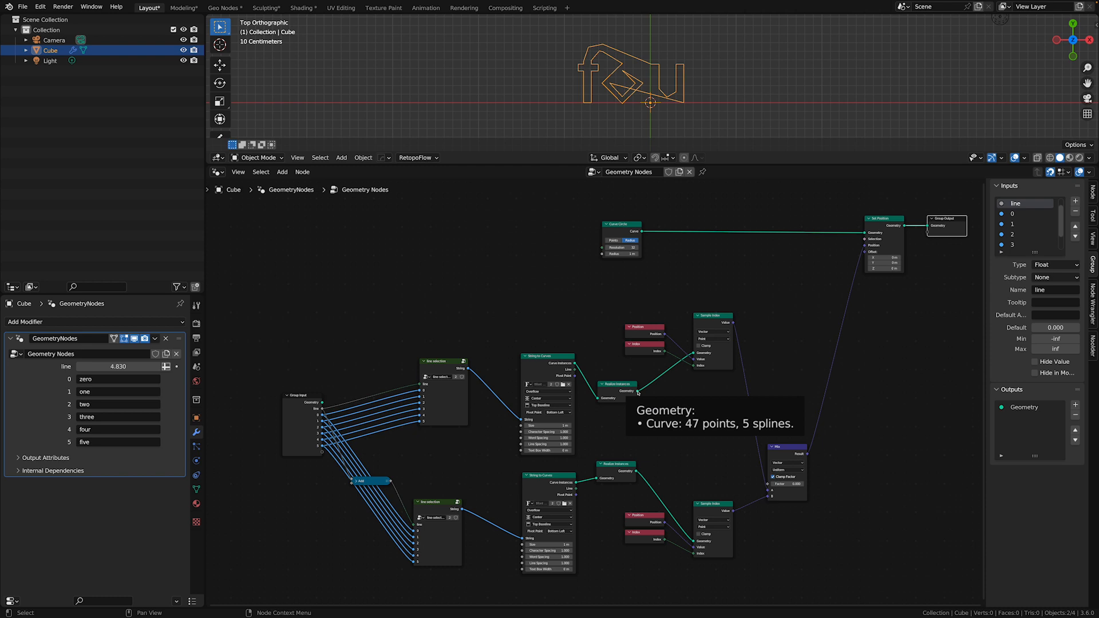
pyautogui.moveTo(637, 472)
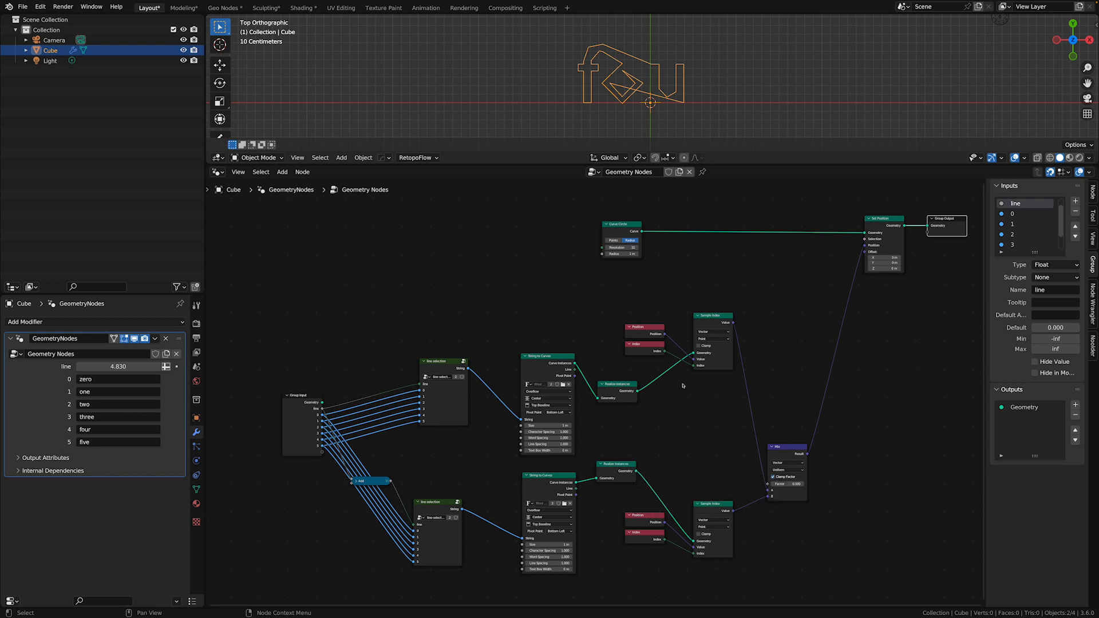
pyautogui.hotkey('shift', 'a')
pyautogui.click(670, 260)
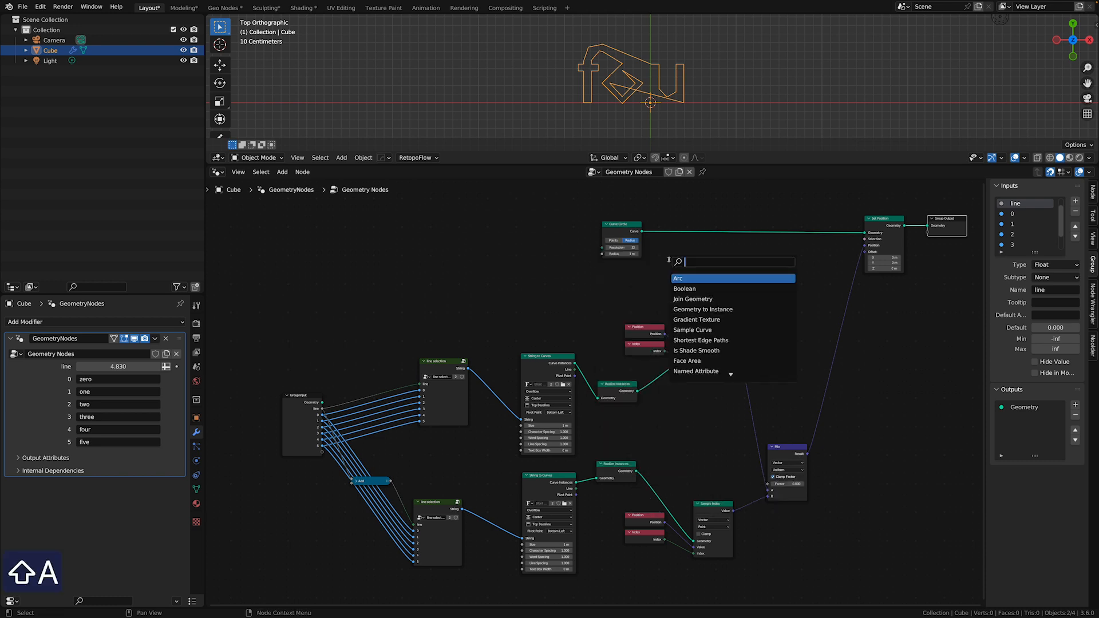
pyautogui.write('dup')
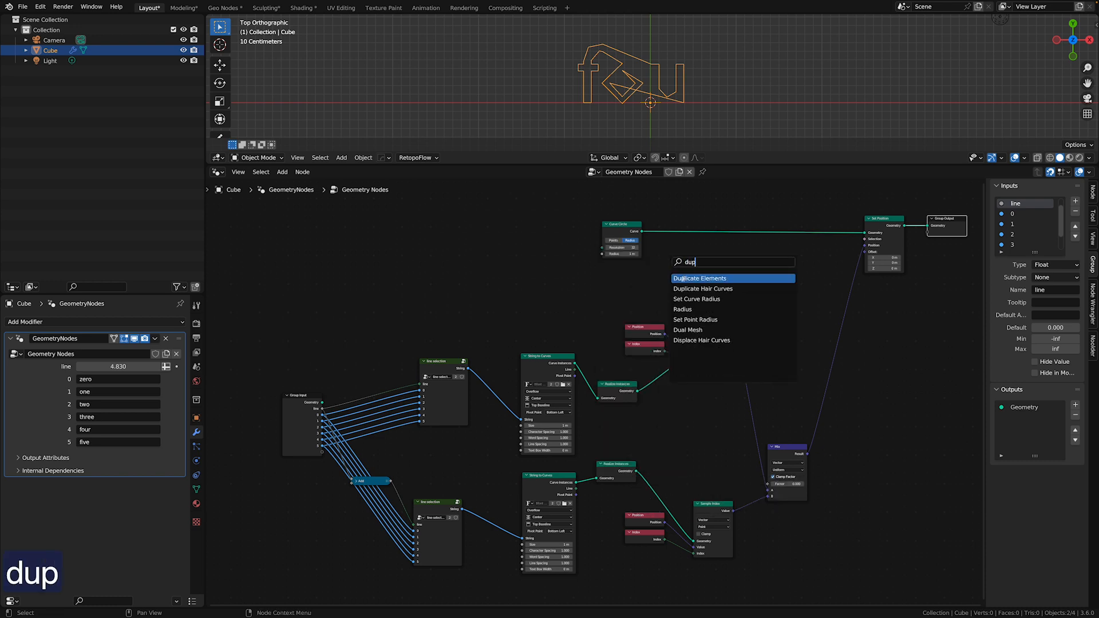
pyautogui.click(683, 279)
pyautogui.click(694, 245)
pyautogui.click(699, 241)
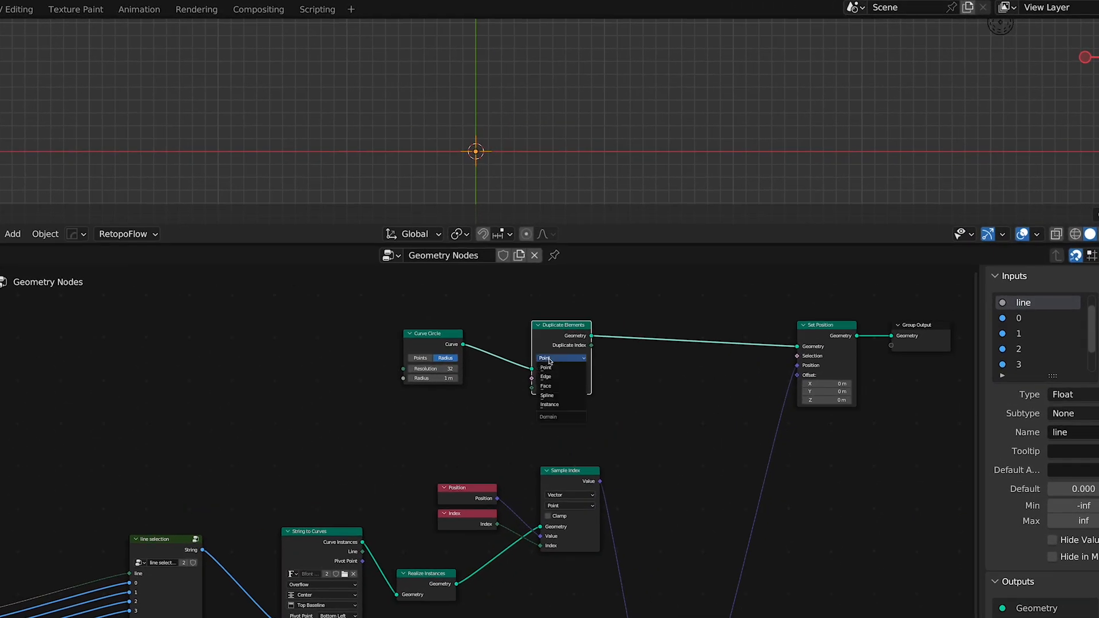
pyautogui.click(560, 396)
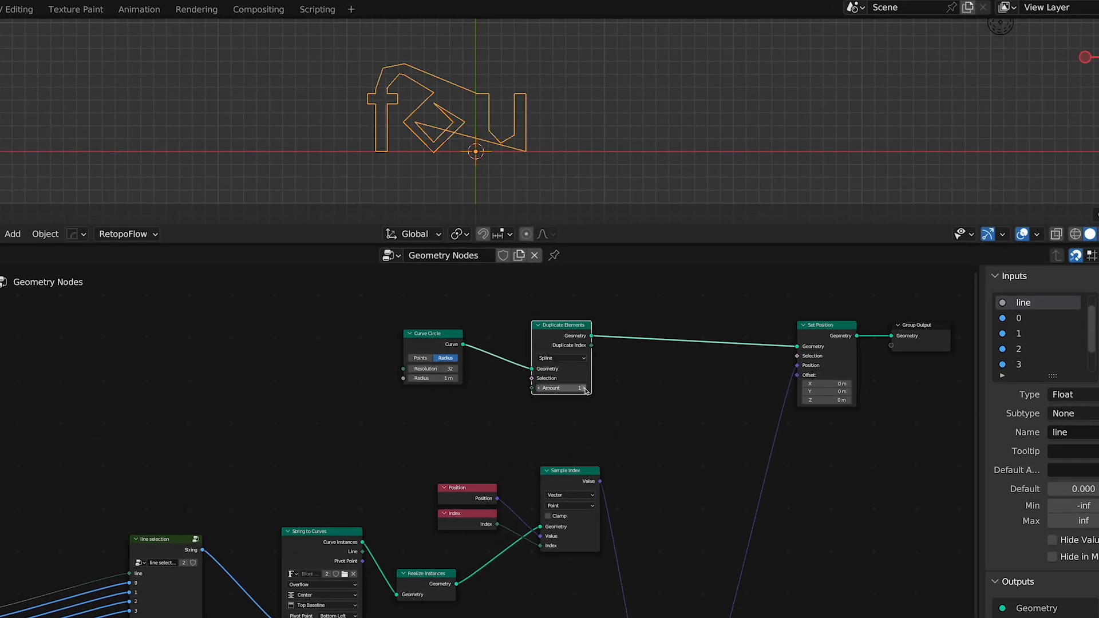
pyautogui.click(586, 389)
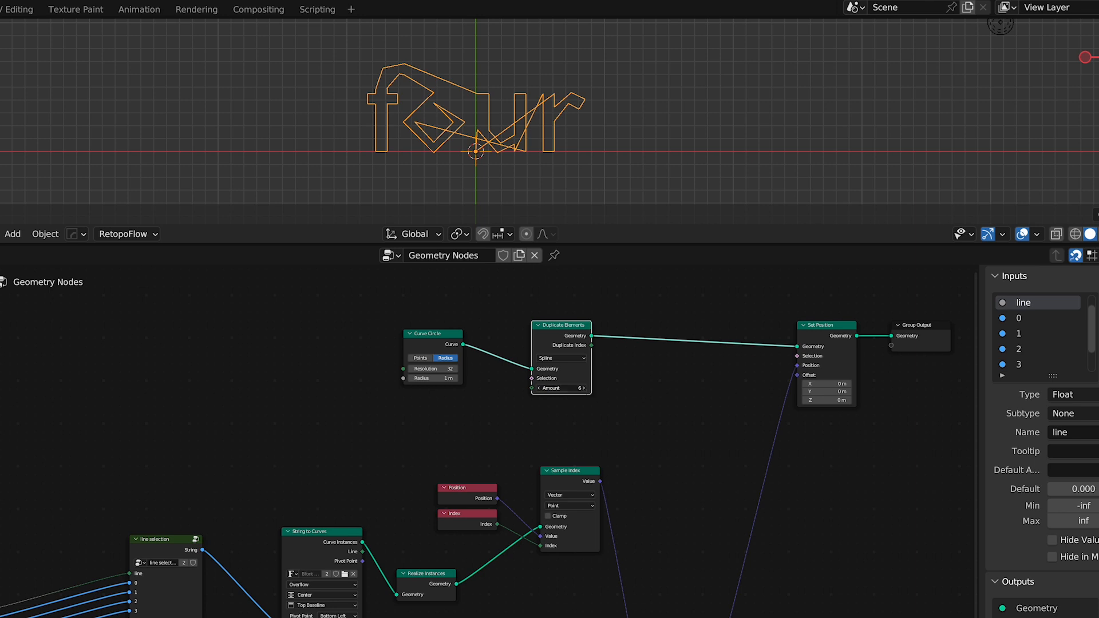
# Move the Curve Circle node closer to Duplicate Elements and set its resolution to 80
pyautogui.moveTo(441, 335); pyautogui.dragTo(484, 325)
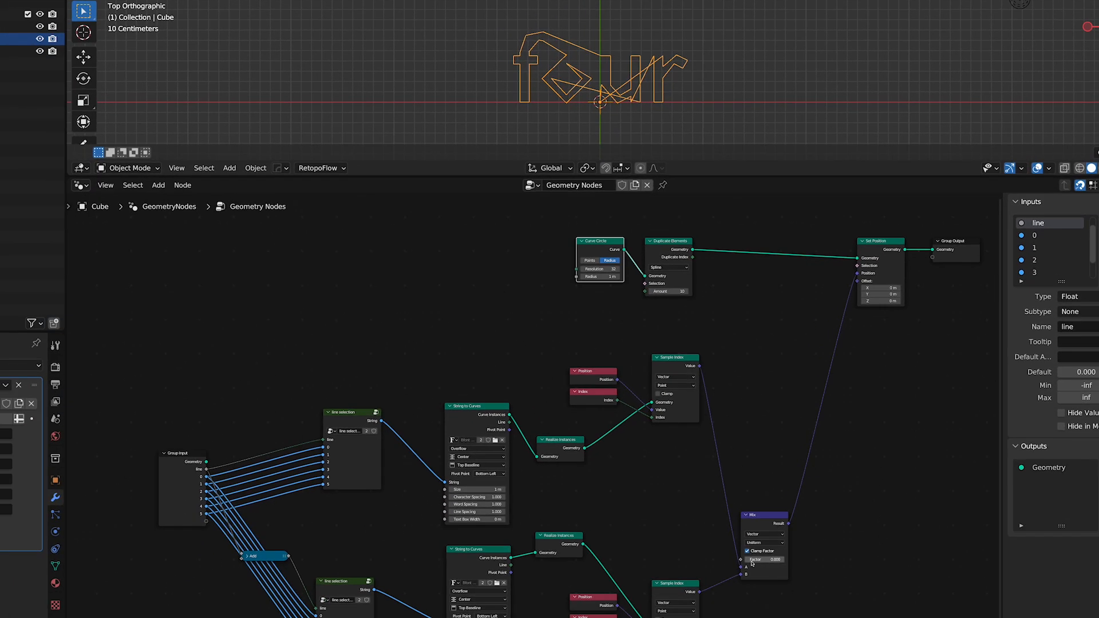
pyautogui.moveTo(752, 562)
pyautogui.mouseDown()
pyautogui.moveTo(781, 562)
pyautogui.moveTo(748, 562)
pyautogui.mouseUp()
pyautogui.click(615, 270)
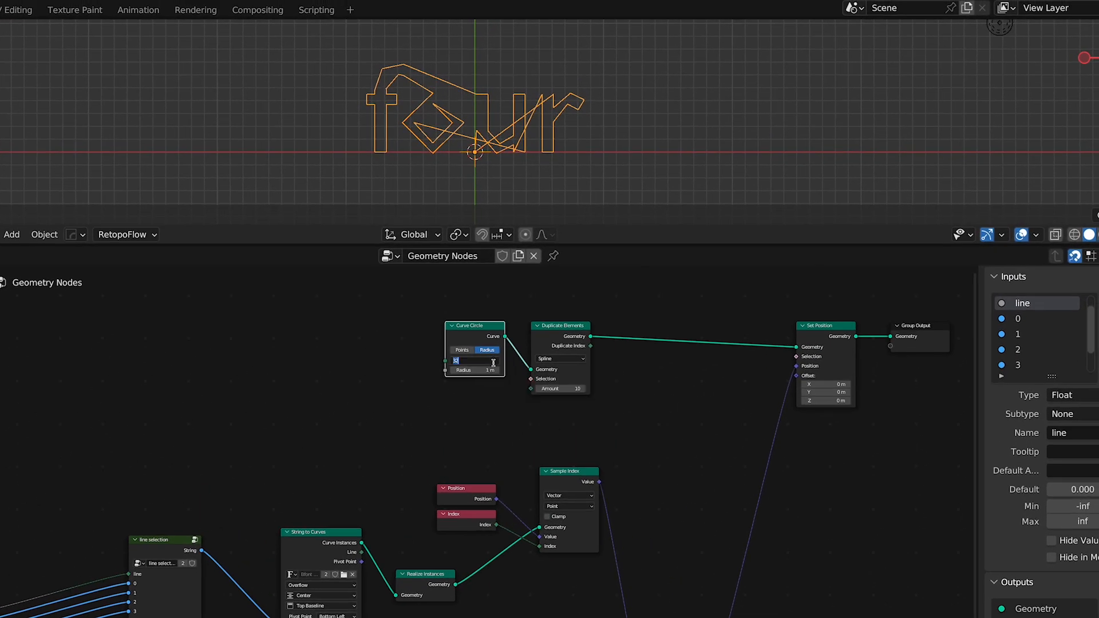
pyautogui.press('Return')
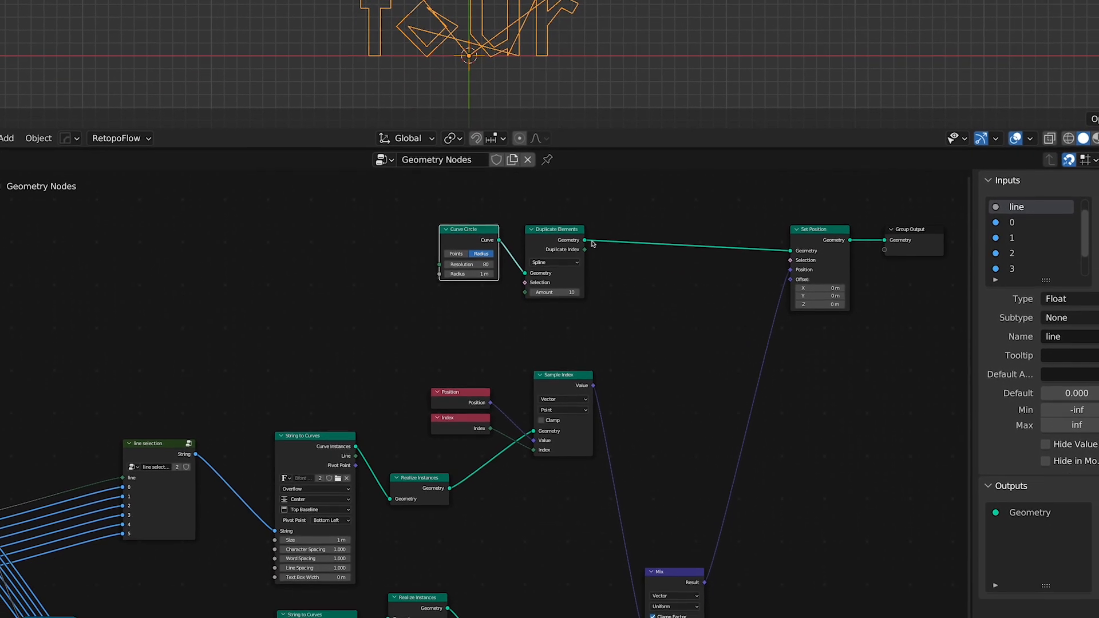
# Insert a Resample Curve node with a count of 80 between Realize Instances and Sample Index in both branches
pyautogui.hotkey('shift', 'a')
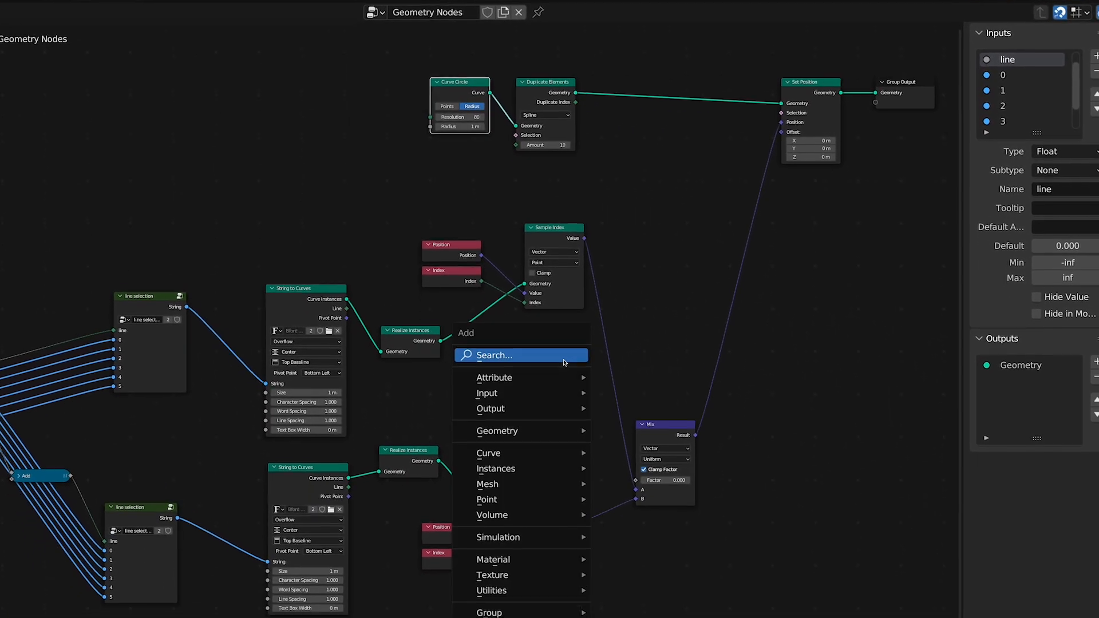
pyautogui.write('resam')
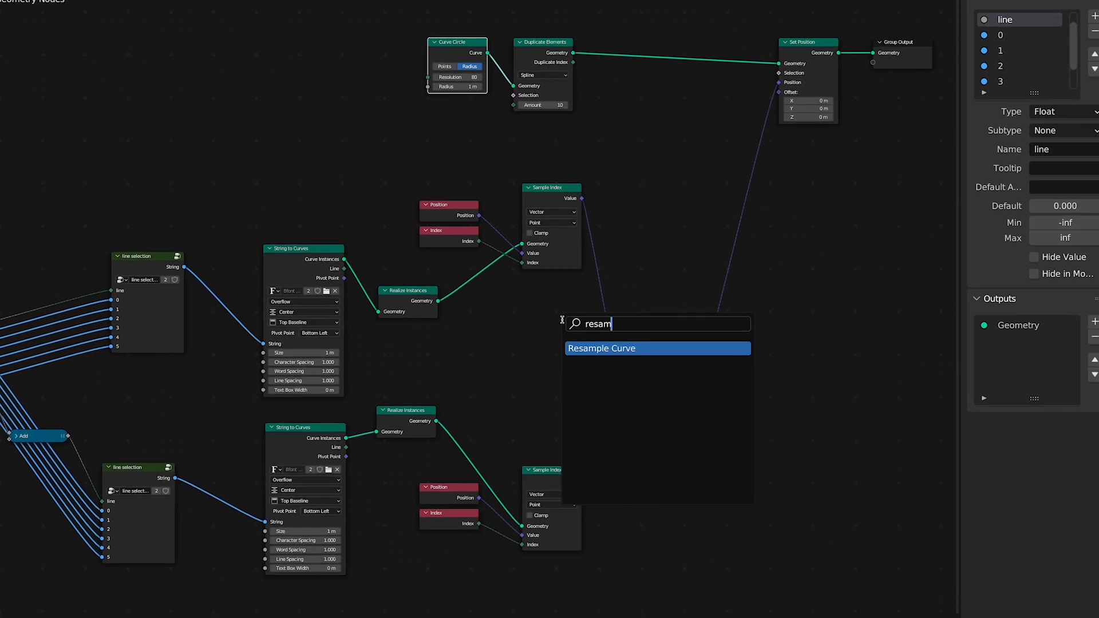
pyautogui.press('Return')
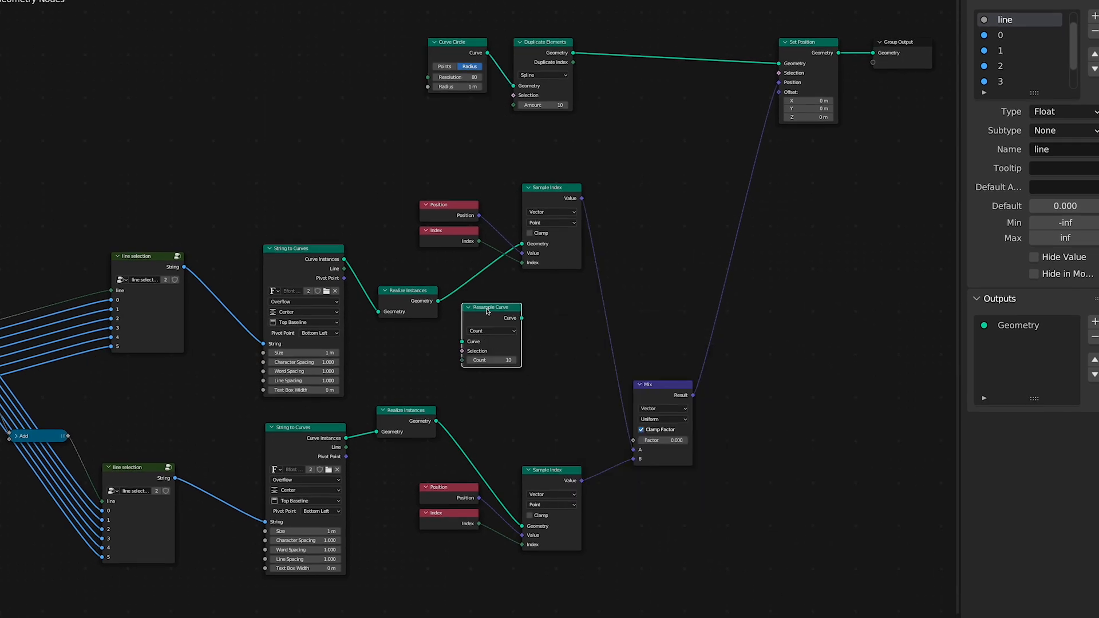
pyautogui.click(490, 274)
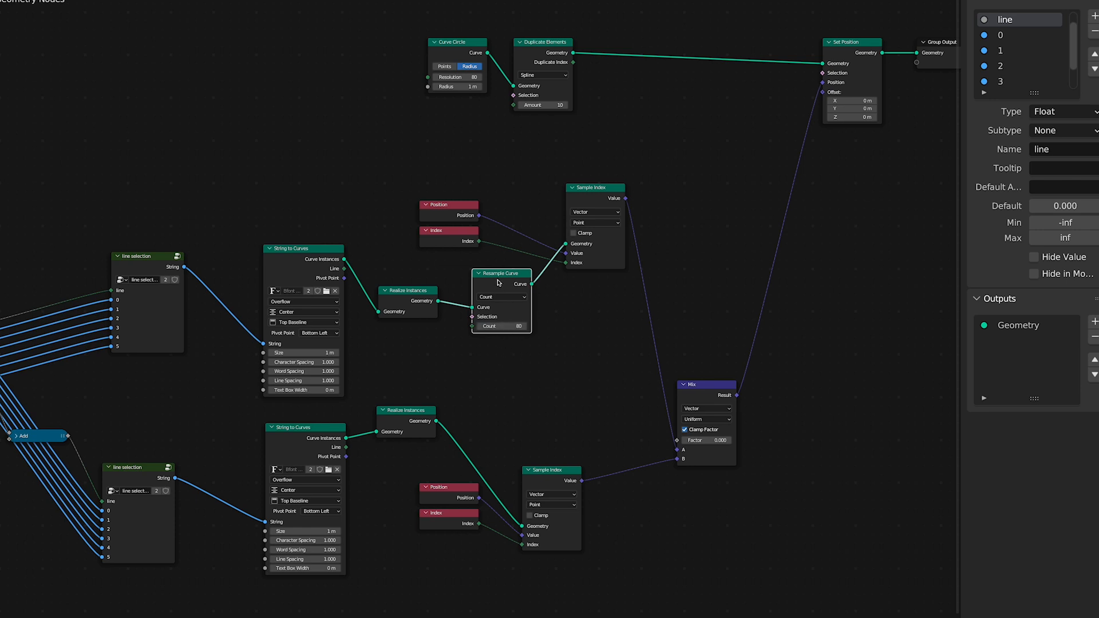
pyautogui.hotkey('shift', 'd')
pyautogui.click(488, 415)
pyautogui.scroll(-1, 577, 369)
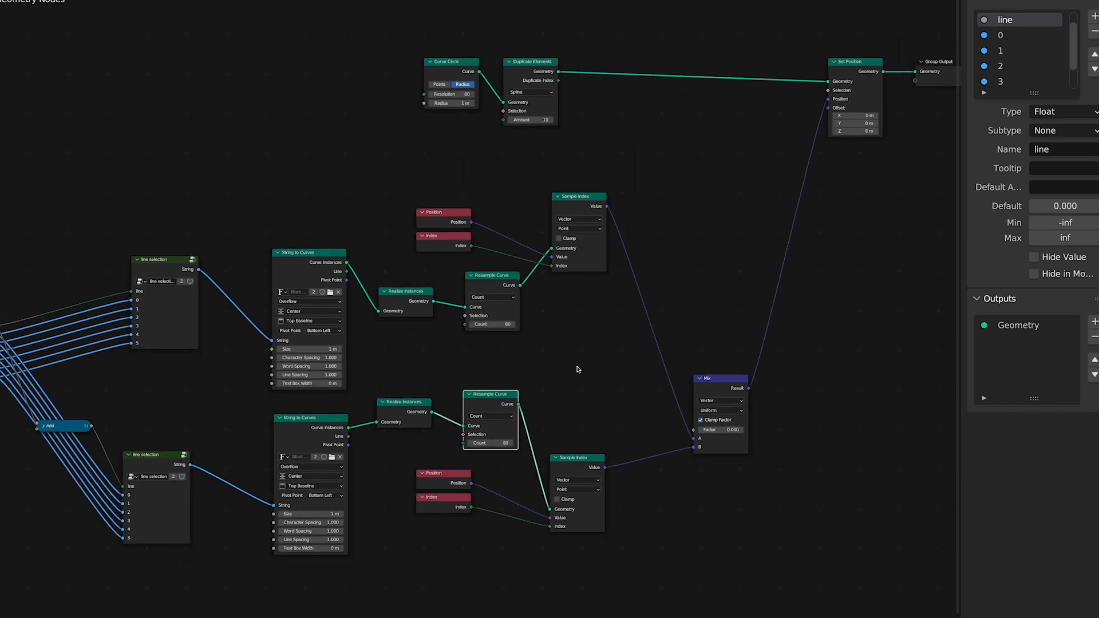
# Vary the Mix factor to preview the morph between the two words
pyautogui.moveTo(577, 369); pyautogui.dragTo(494, 367, button='middle')
pyautogui.scroll(1, 493, 367)
pyautogui.moveTo(655, 436); pyautogui.dragTo(717, 457)
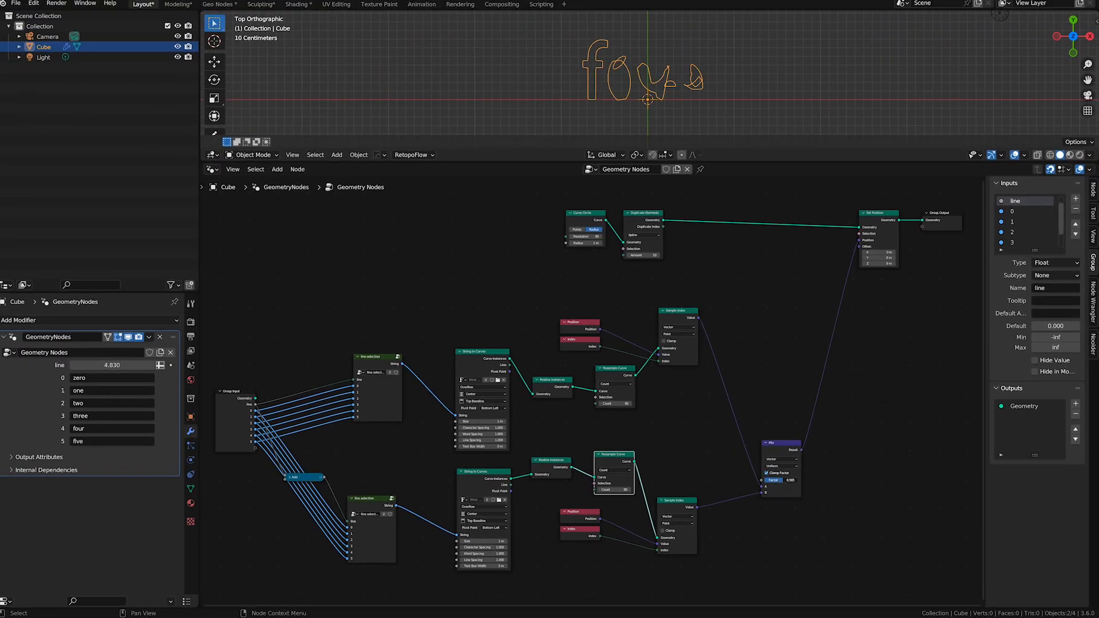
pyautogui.moveTo(781, 480); pyautogui.dragTo(800, 480)
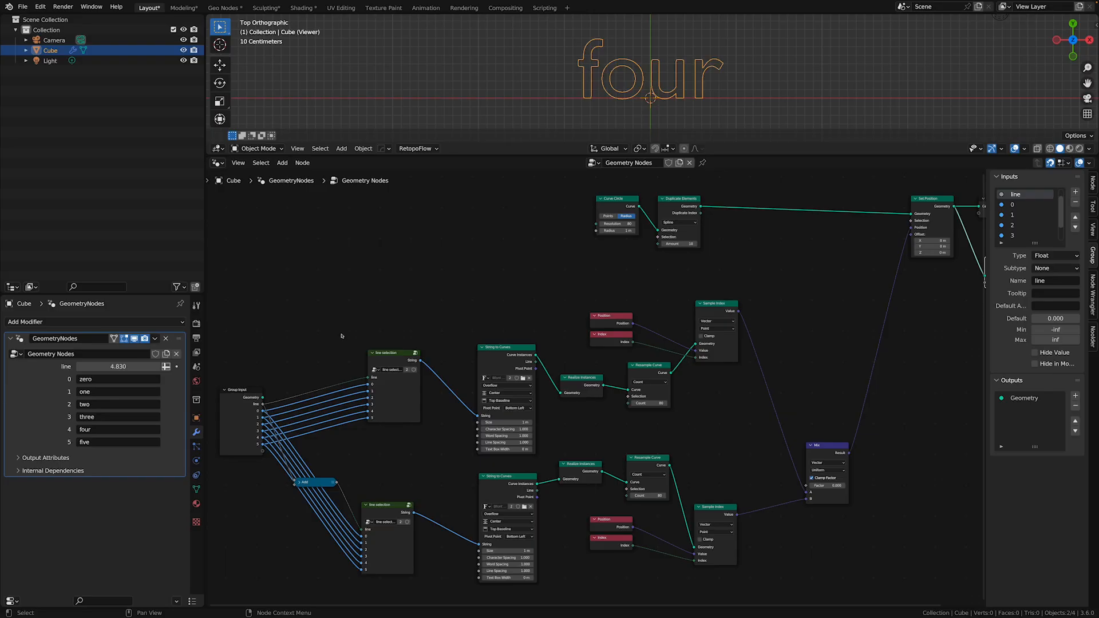
# Duplicate the Group Input node and place the copy above the upper line selection node
pyautogui.click(243, 421)
pyautogui.hotkey('shift', 'd')
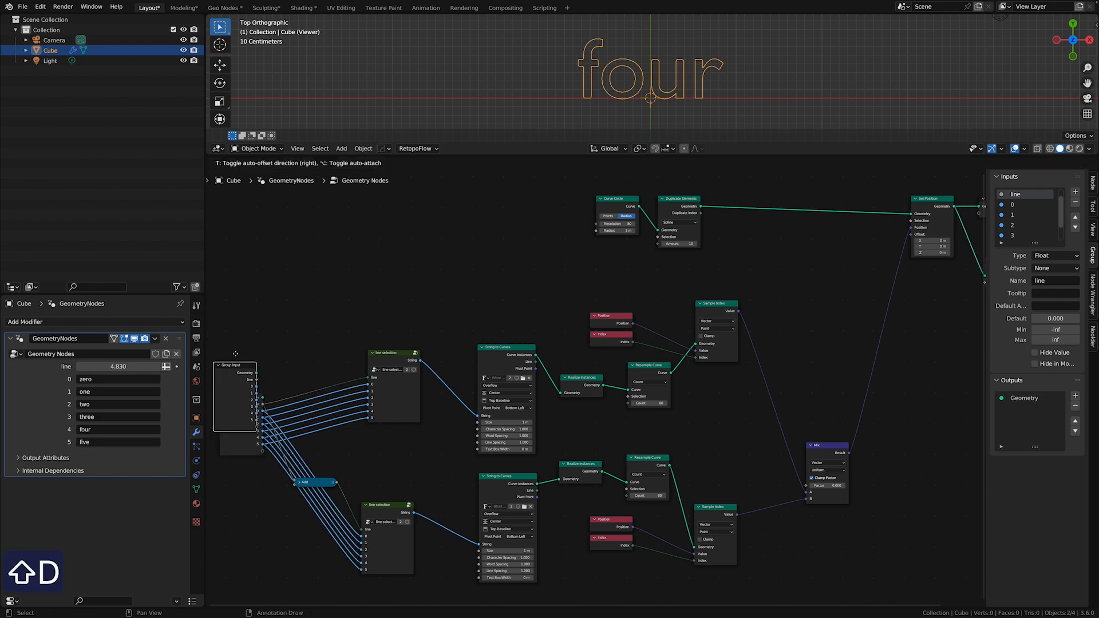
pyautogui.click(398, 241)
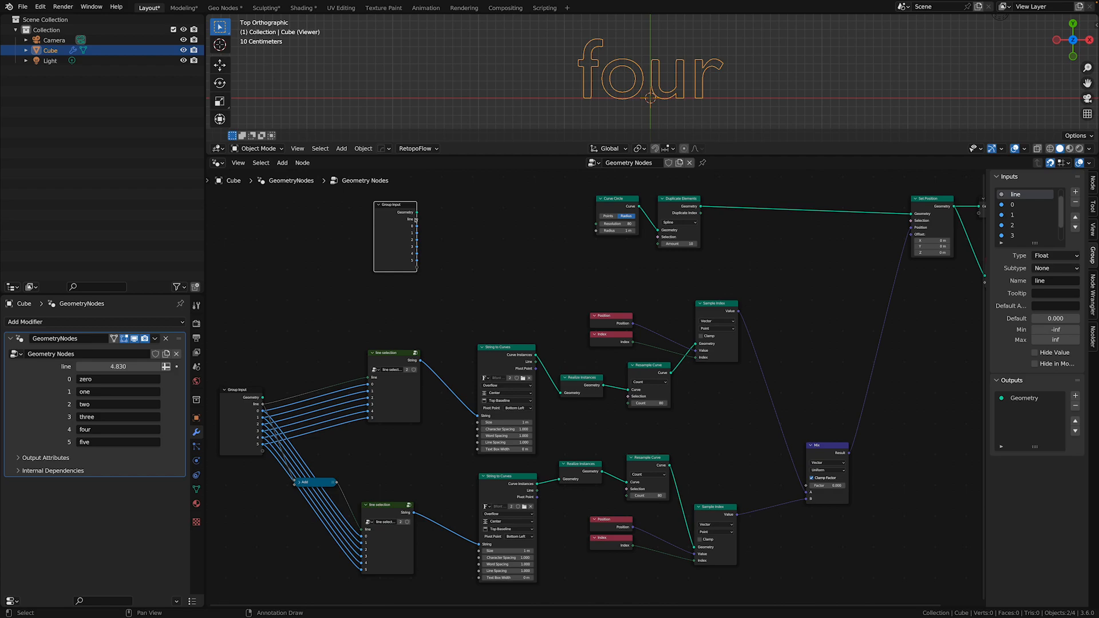
# Feed the copied Group Input's line value into a new Math node set to Floor
pyautogui.moveTo(415, 220); pyautogui.dragTo(492, 220)
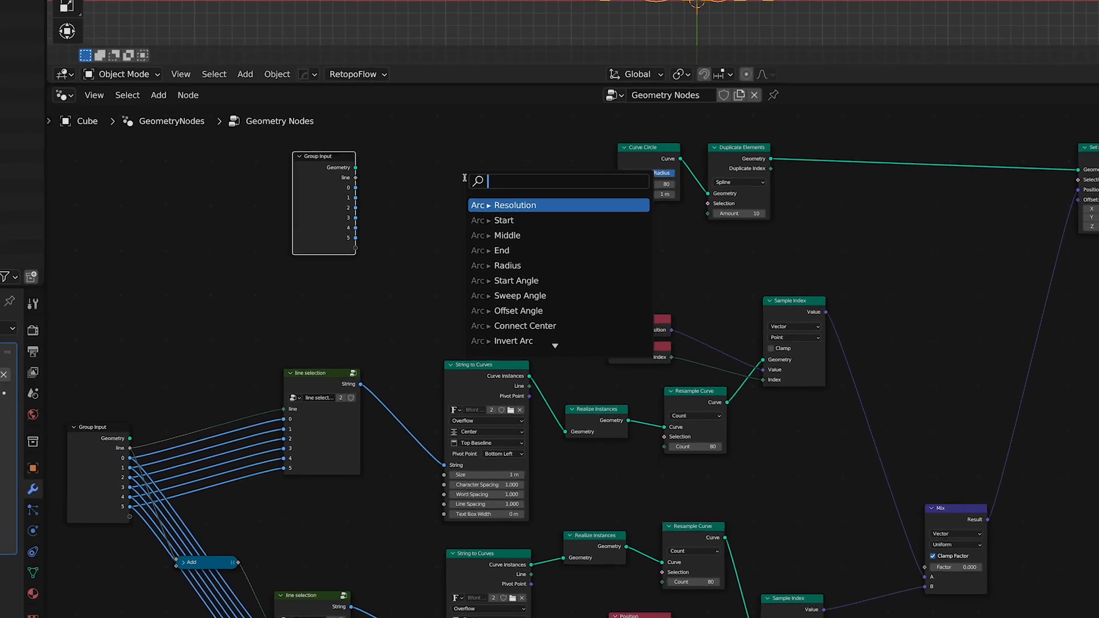
pyautogui.write('math')
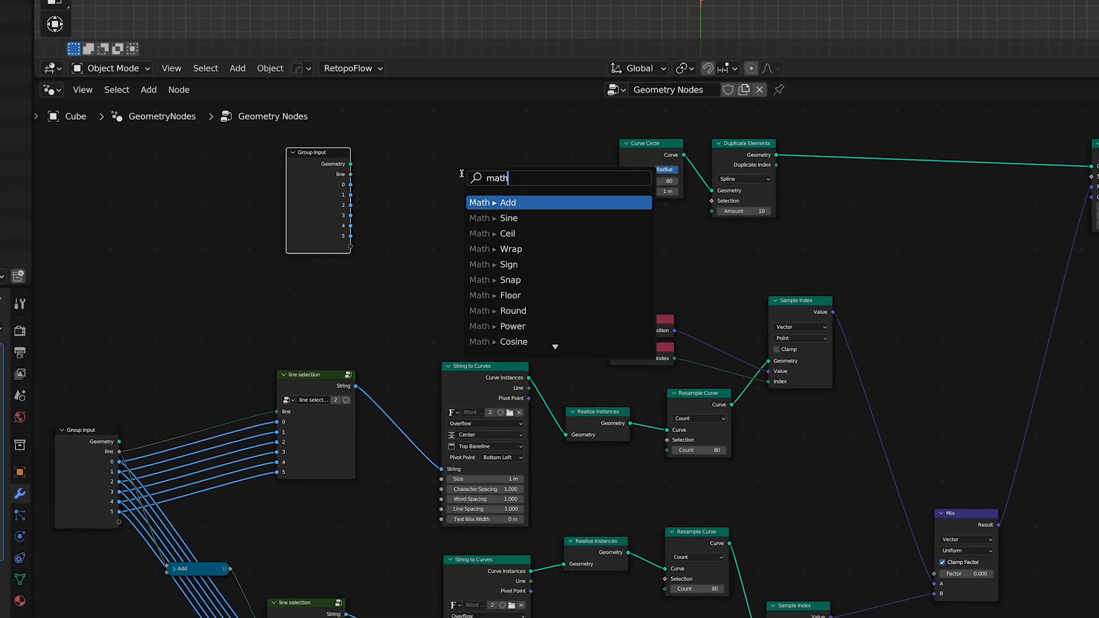
pyautogui.press('Return')
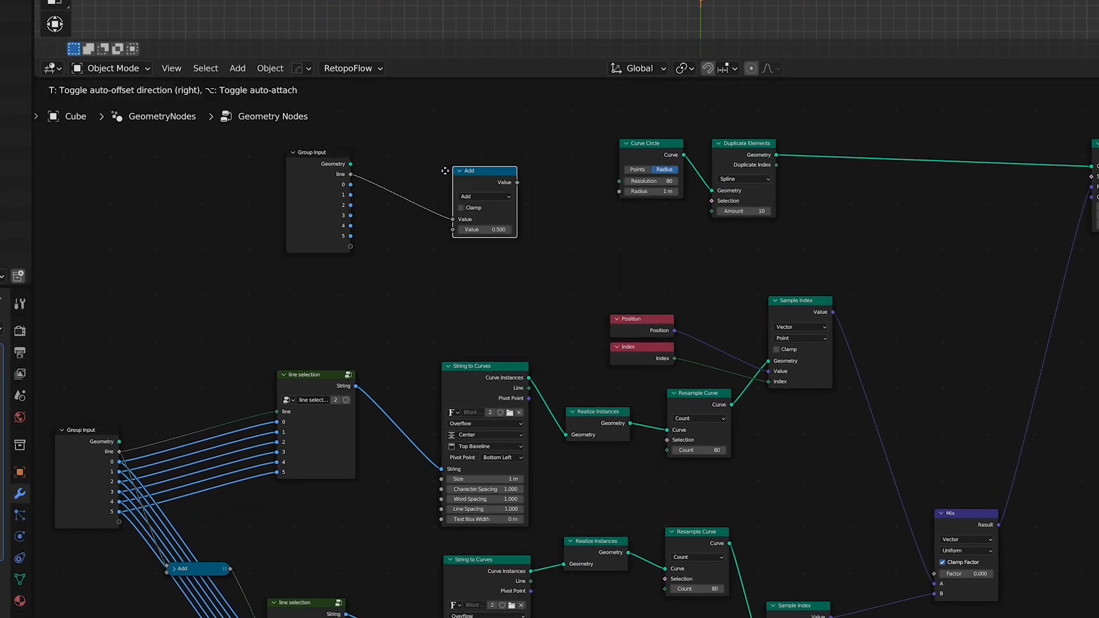
pyautogui.click(430, 167)
pyautogui.click(462, 188)
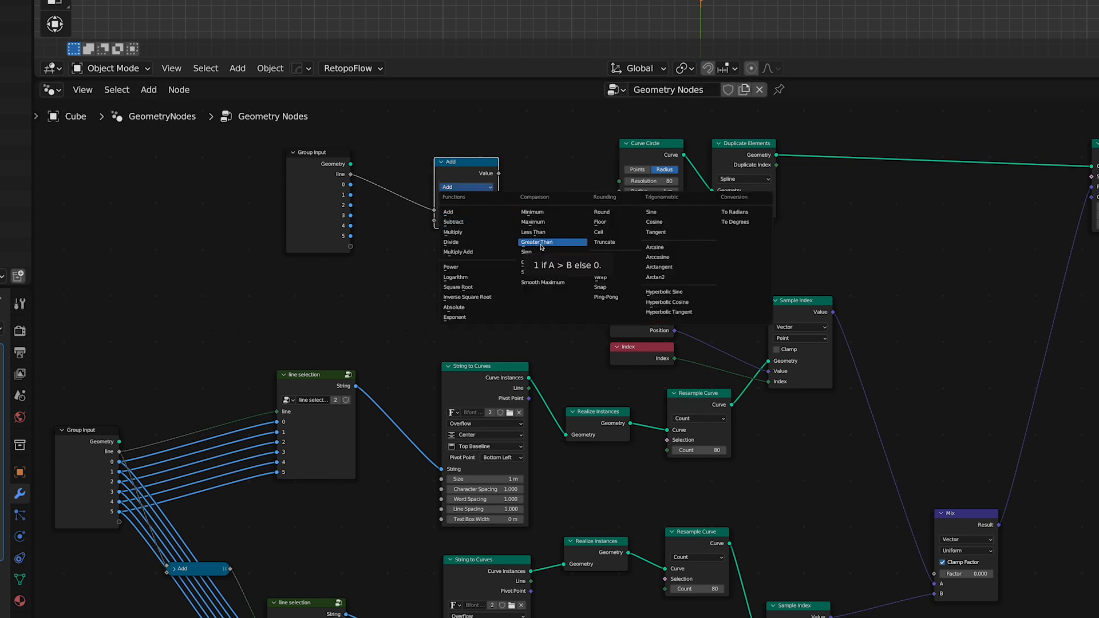
pyautogui.click(600, 222)
# Rearrange the Floor node below the link path beside the copied Group Input, leaving room for another node
pyautogui.scroll(3, 545, 312)
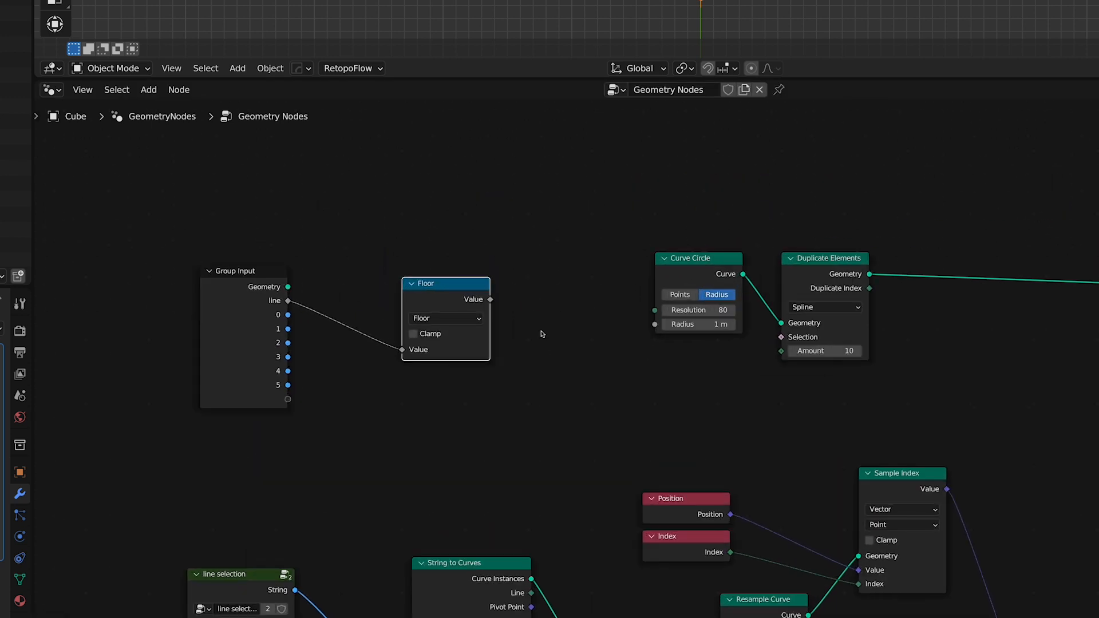
pyautogui.moveTo(542, 334); pyautogui.dragTo(576, 372, button='middle')
pyautogui.moveTo(449, 322); pyautogui.dragTo(385, 309)
pyautogui.moveTo(229, 265); pyautogui.dragTo(412, 479)
pyautogui.moveTo(397, 310); pyautogui.dragTo(313, 385)
pyautogui.click(300, 313)
pyautogui.click(328, 267)
pyautogui.click(243, 369)
# Add a Math node set to Subtract, with line as its first value and the Floor result as its second
pyautogui.moveTo(207, 339); pyautogui.dragTo(404, 314)
pyautogui.write('add')
pyautogui.press('Return')
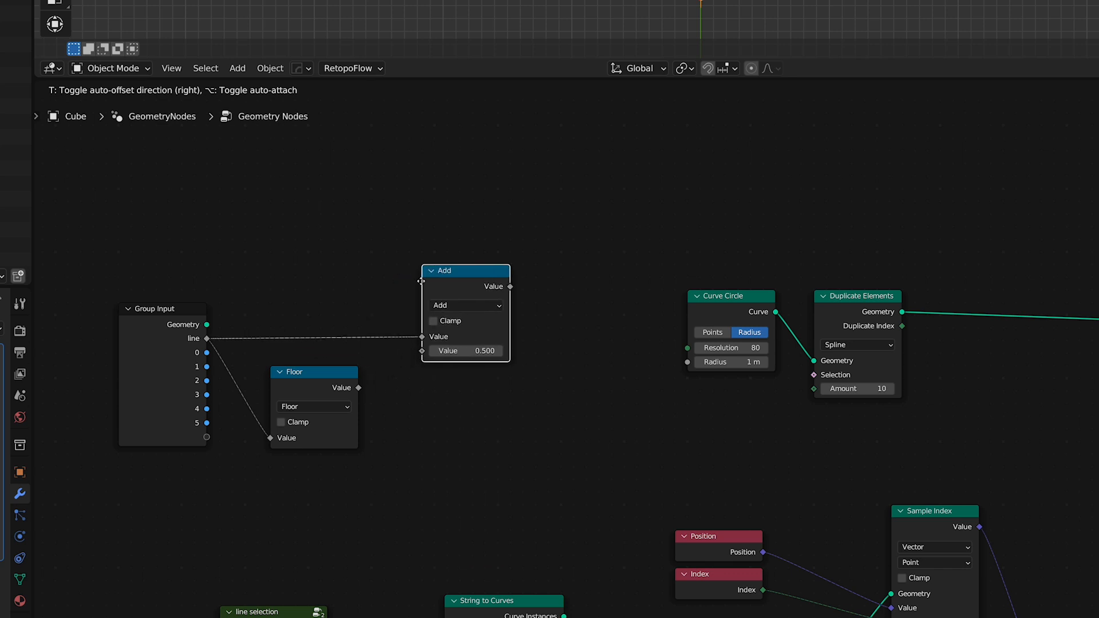
pyautogui.click(421, 281)
pyautogui.click(466, 305)
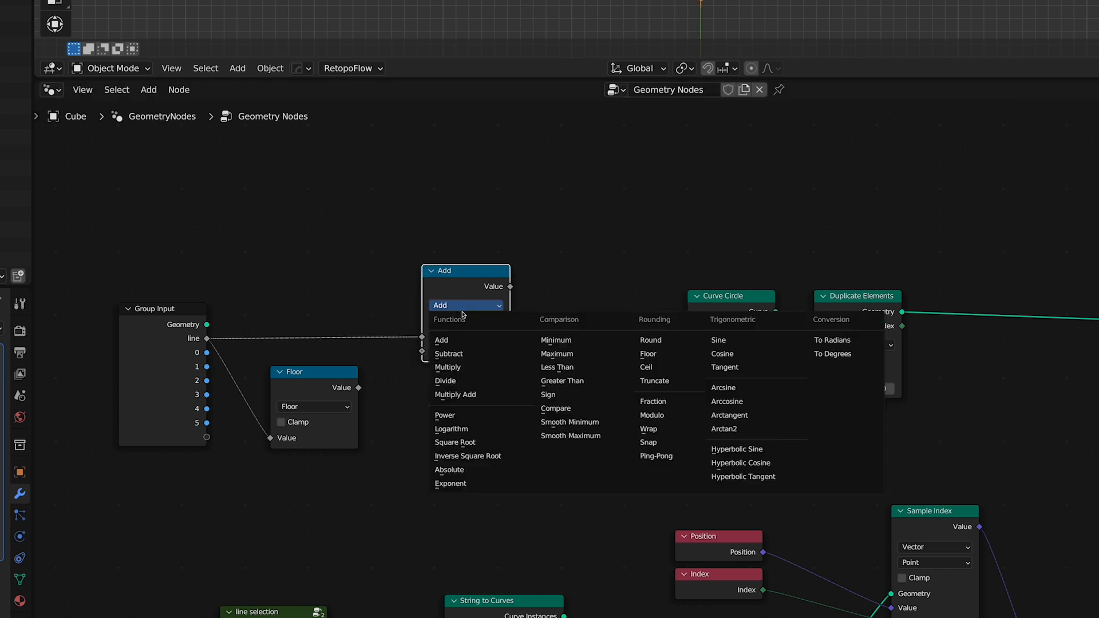
pyautogui.click(467, 355)
pyautogui.moveTo(359, 388); pyautogui.dragTo(433, 351)
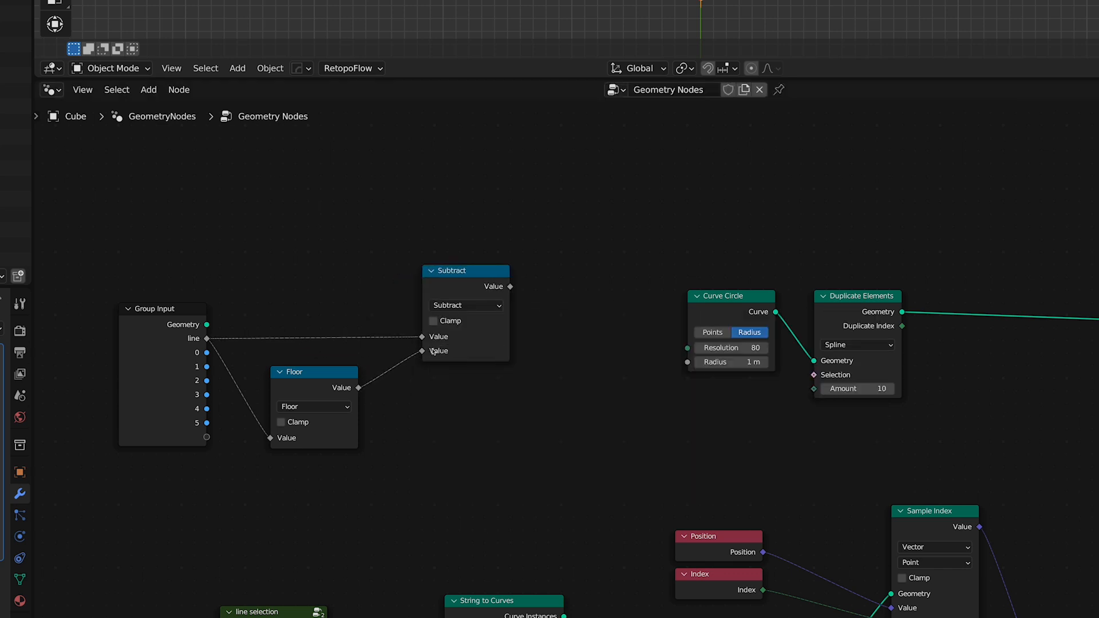
# Connect the Subtract result to the Mix factor and sweep the modifier's line value up to 5
pyautogui.scroll(-3, 553, 323)
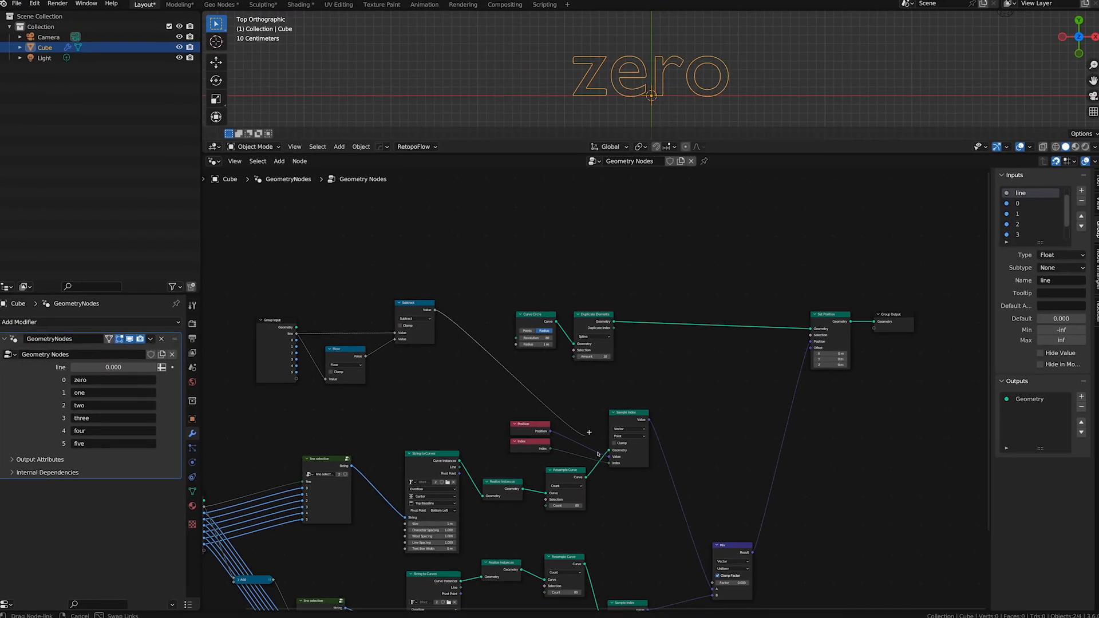
pyautogui.moveTo(426, 310); pyautogui.dragTo(733, 605)
pyautogui.moveTo(118, 366); pyautogui.dragTo(301, 367)
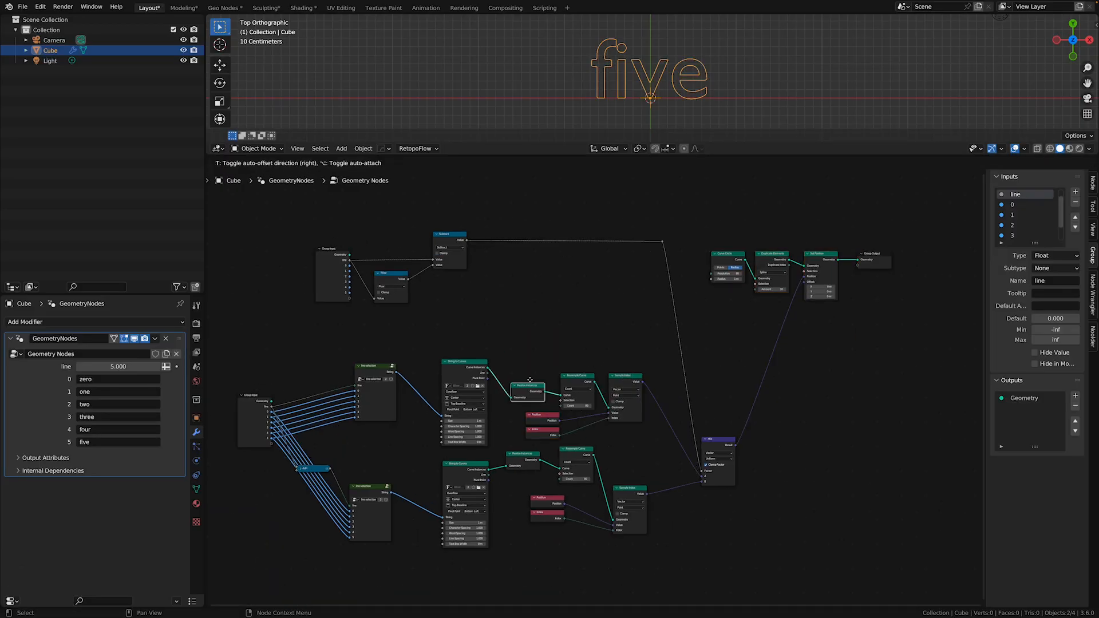
# Tidy the two word branches by aligning their line selection, Realize Instances, Resample Curve, Sample Index and Mix nodes
pyautogui.moveTo(499, 461); pyautogui.dragTo(571, 504)
pyautogui.moveTo(576, 449); pyautogui.dragTo(572, 464)
pyautogui.moveTo(628, 488); pyautogui.dragTo(621, 464)
pyautogui.moveTo(718, 440); pyautogui.dragTo(708, 400)
pyautogui.moveTo(372, 366); pyautogui.dragTo(404, 362)
pyautogui.moveTo(402, 482); pyautogui.dragTo(409, 464)
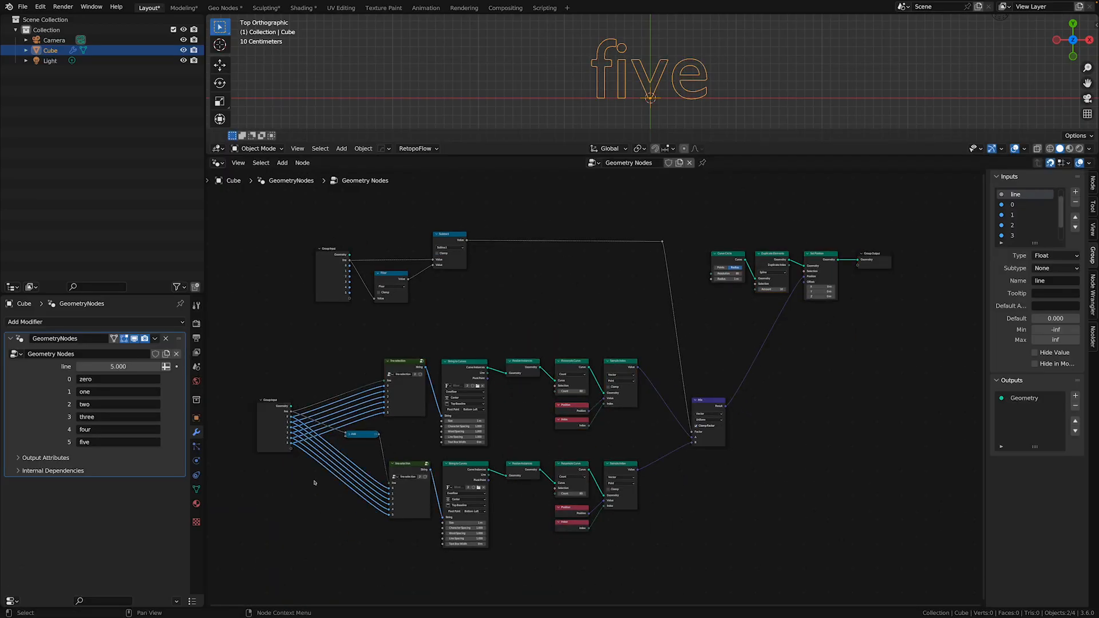
# Move the Curve Circle, Duplicate Elements, Set Position and Group Output nodes together farther away from the Mix node
pyautogui.scroll(5, 794, 409)
pyautogui.moveTo(795, 409); pyautogui.dragTo(592, 497, button='middle')
pyautogui.scroll(1, 579, 497)
pyautogui.moveTo(458, 197); pyautogui.dragTo(721, 359)
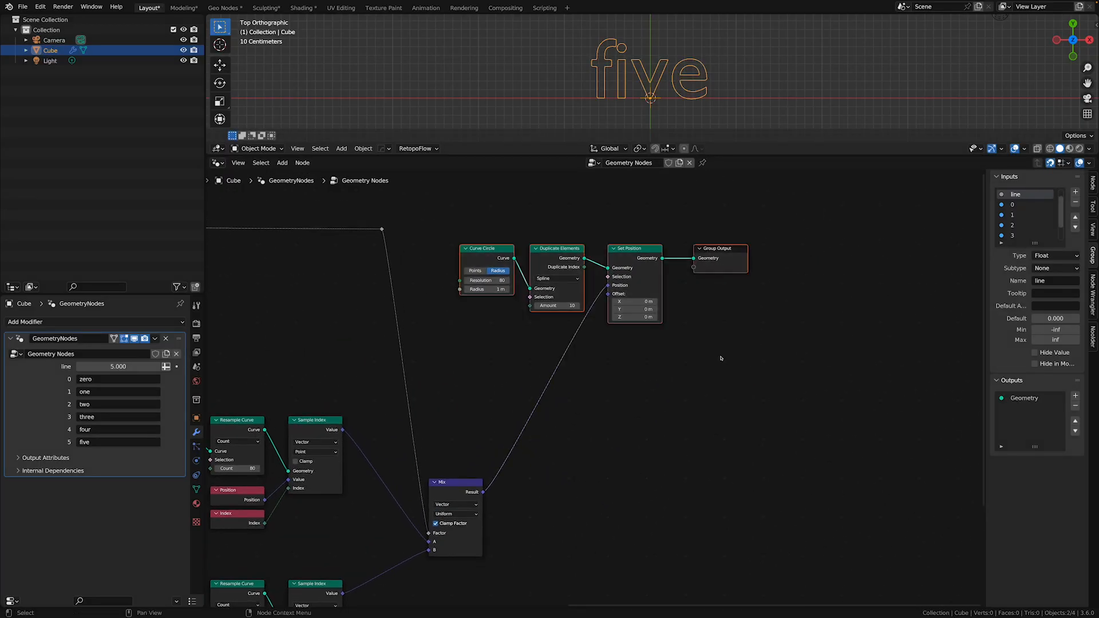
pyautogui.moveTo(622, 250); pyautogui.dragTo(769, 219)
# Insert a Vector Math node between the Mix result and Set Position's Position, and set its operation to Scale
pyautogui.hotkey('shift', 'a')
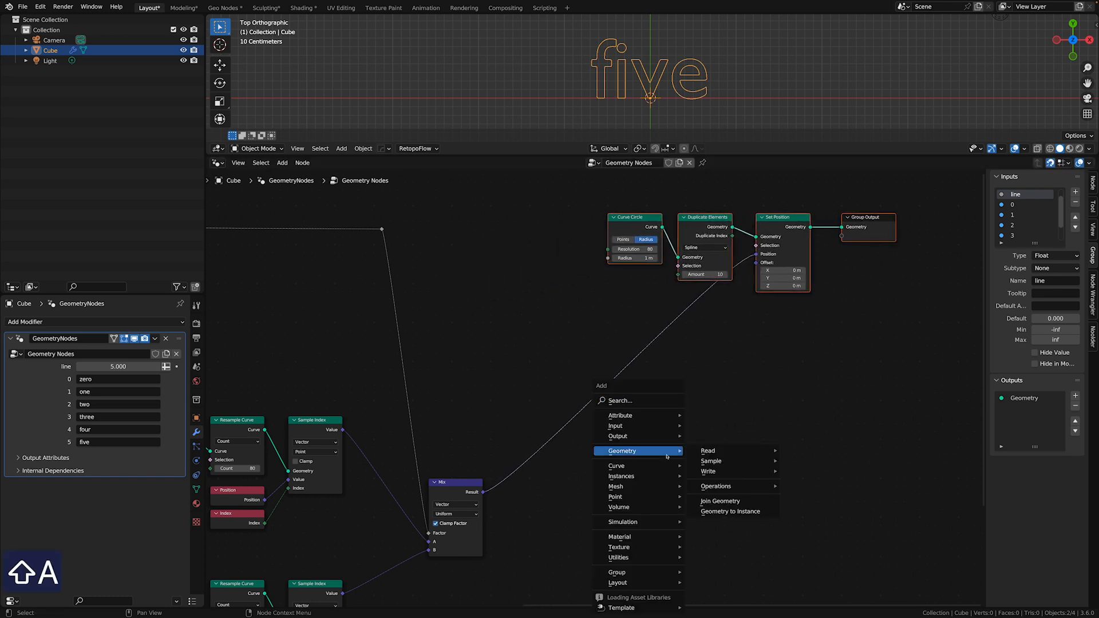
pyautogui.write('s')
pyautogui.write('vec')
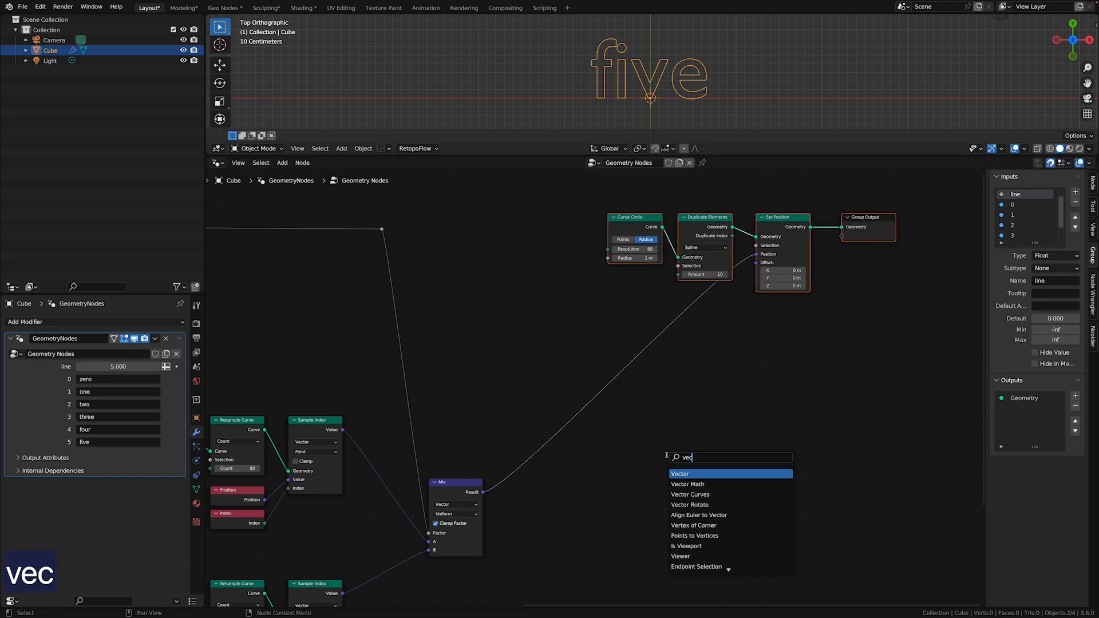
pyautogui.click(682, 483)
pyautogui.click(595, 397)
pyautogui.click(611, 388)
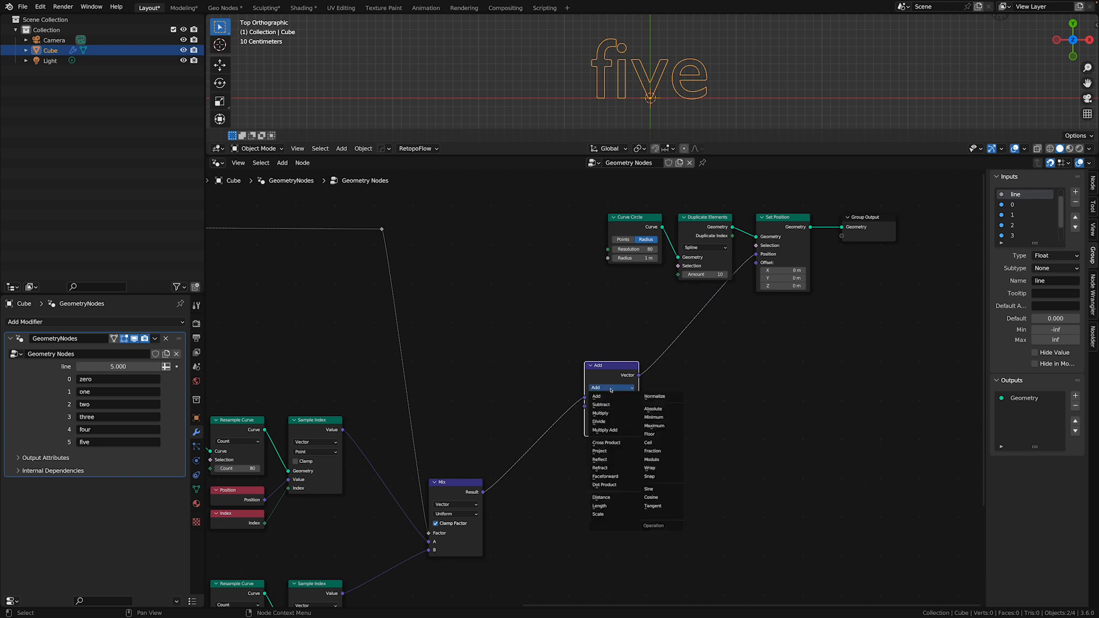
pyautogui.click(612, 515)
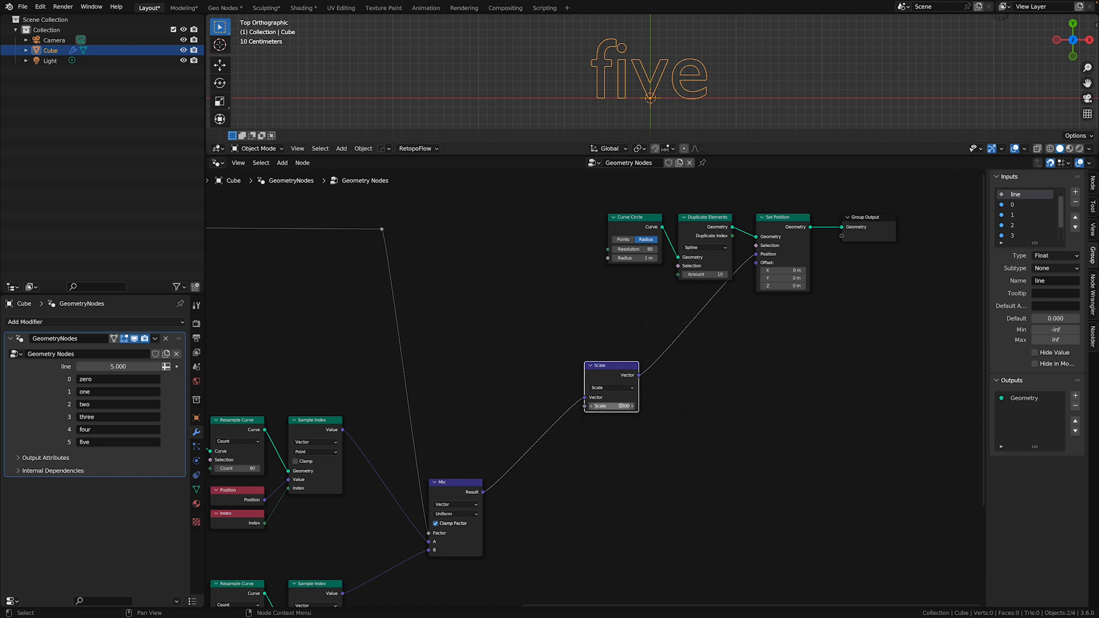
# Undo the trial change to the Scale node's factor and connect the fractional-part reroute to its Scale input
pyautogui.moveTo(621, 406)
pyautogui.mouseDown()
pyautogui.moveTo(652, 406)
pyautogui.moveTo(601, 406)
pyautogui.moveTo(623, 406)
pyautogui.mouseUp()
pyautogui.hotkey('ctrl', 'z')
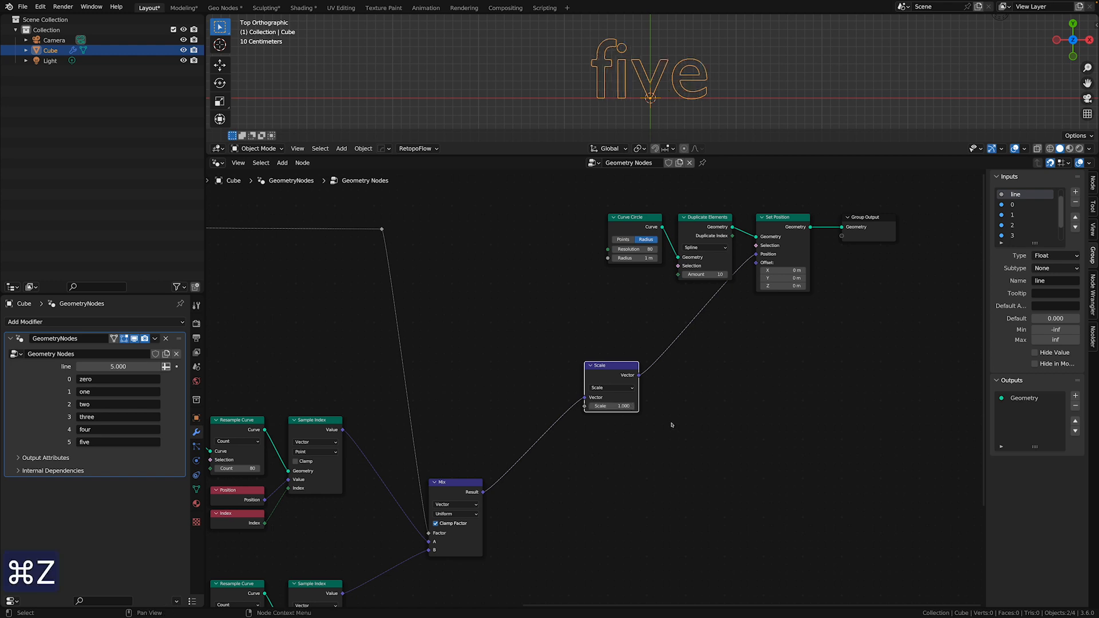
pyautogui.scroll(-6, 636, 404)
pyautogui.moveTo(446, 284); pyautogui.dragTo(427, 304, button='middle')
pyautogui.scroll(1, 585, 292)
pyautogui.scroll(5, 431, 303)
pyautogui.moveTo(329, 250); pyautogui.dragTo(531, 427)
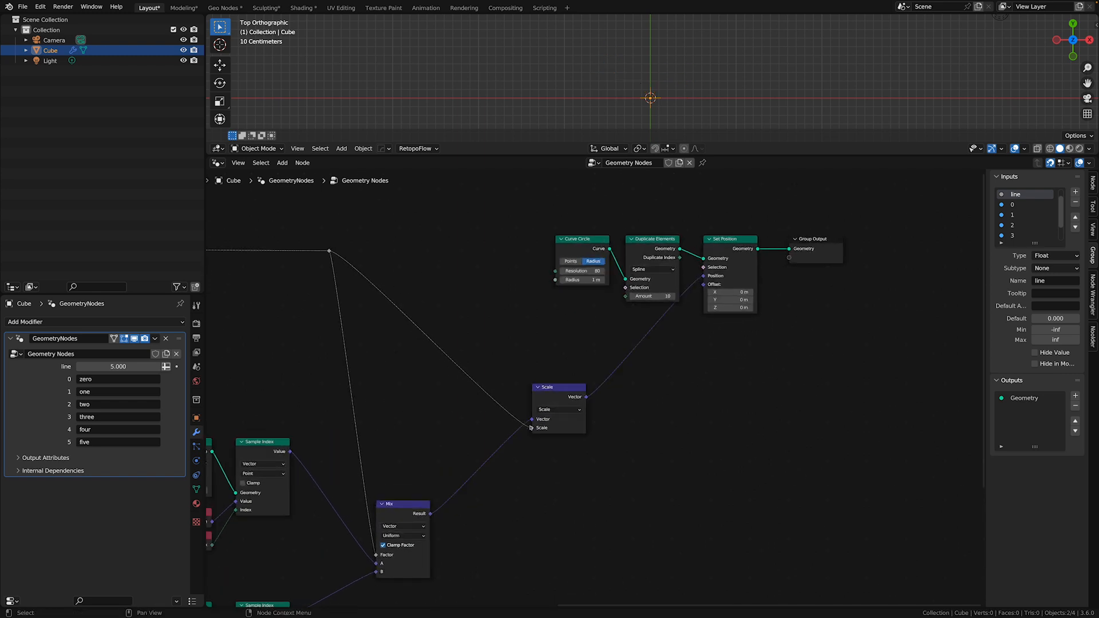
# Set the modifier's line value to 0, sweep it up to about 5 to preview the scaling, and reset it to 0
pyautogui.click(119, 369)
pyautogui.write('0')
pyautogui.press('Return')
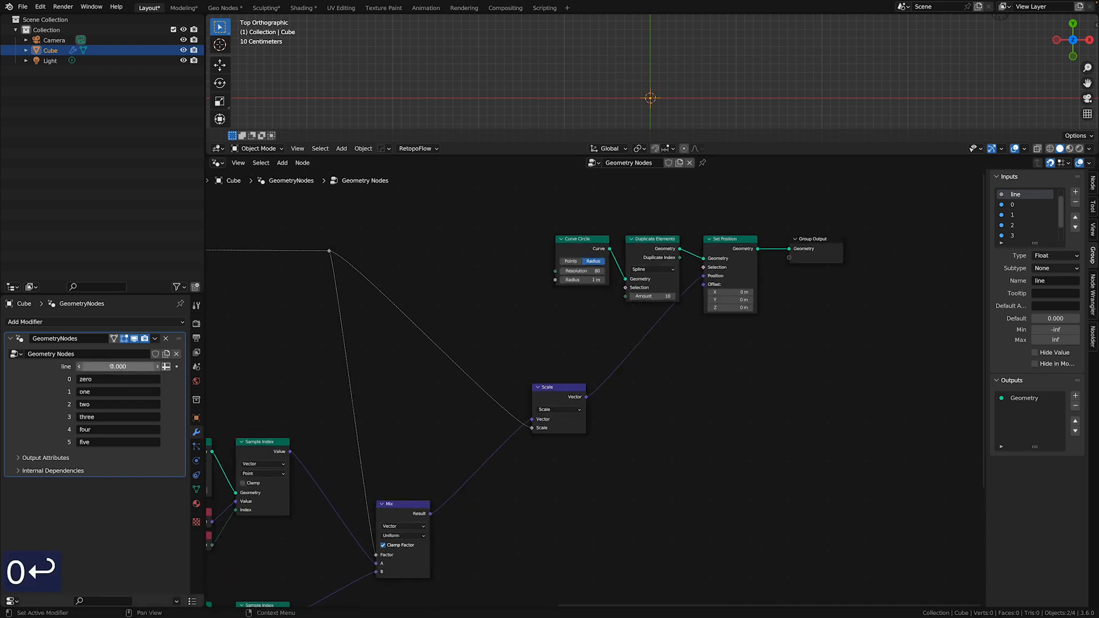
pyautogui.moveTo(112, 367); pyautogui.dragTo(134, 366)
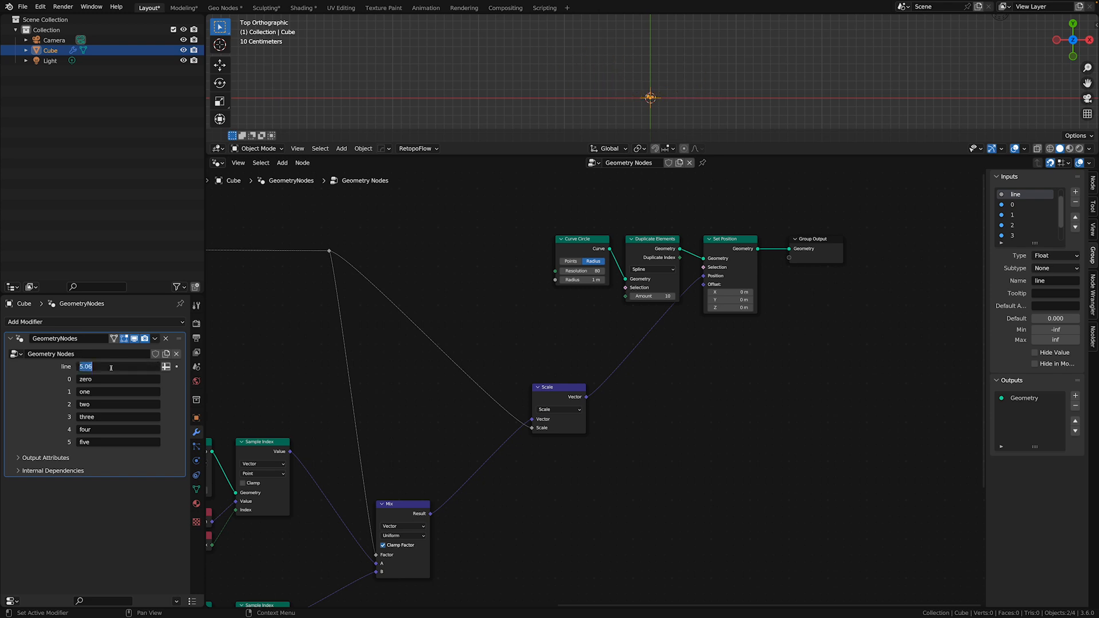
pyautogui.write('0')
pyautogui.press('Return')
# Add a Float Curve node on the link between the fractional-part reroute and the Scale node's Scale input
pyautogui.click(282, 163)
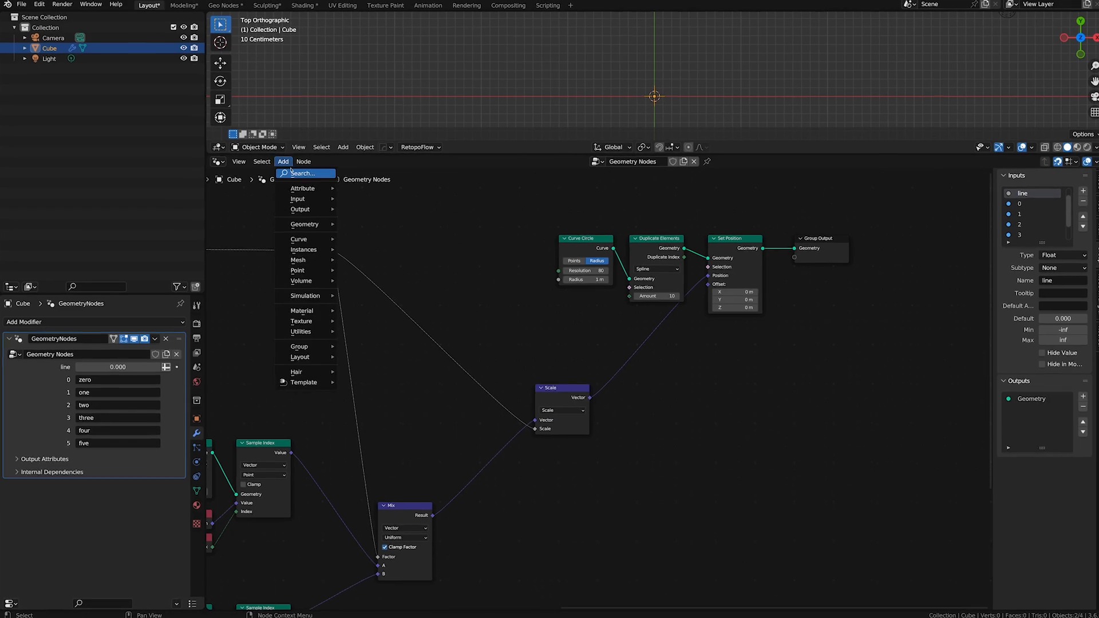
pyautogui.write('flo')
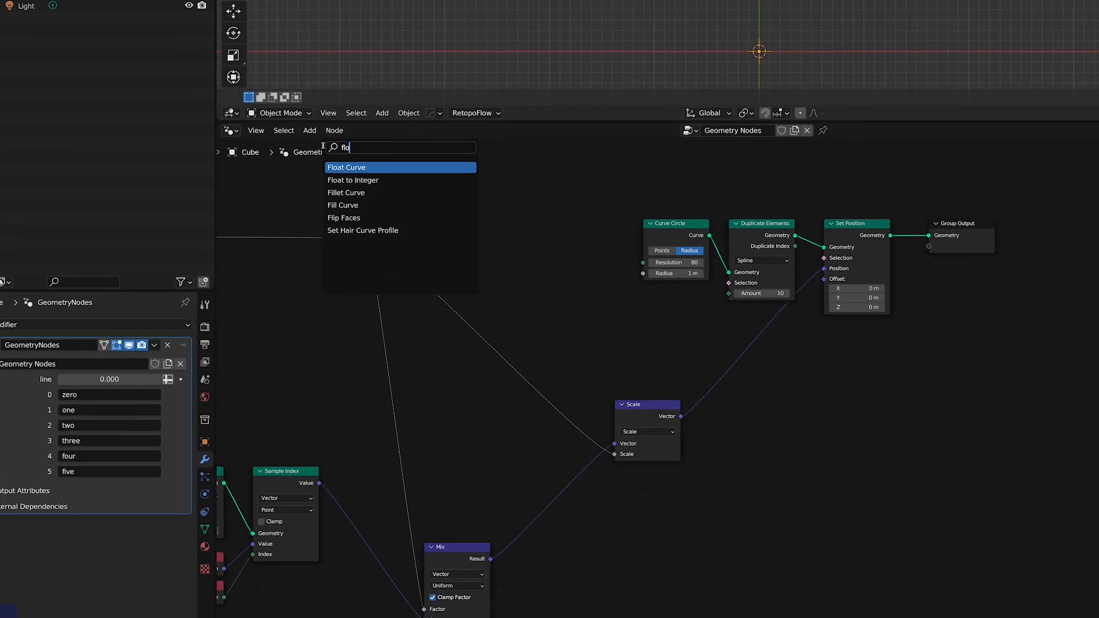
pyautogui.write('a')
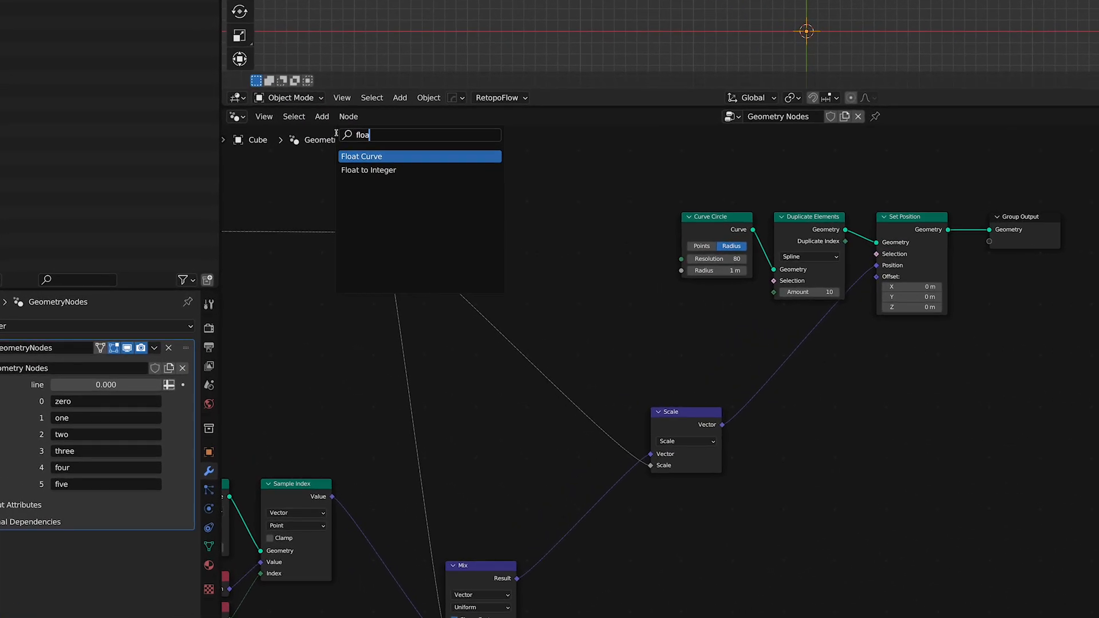
pyautogui.press('Return')
pyautogui.click(433, 273)
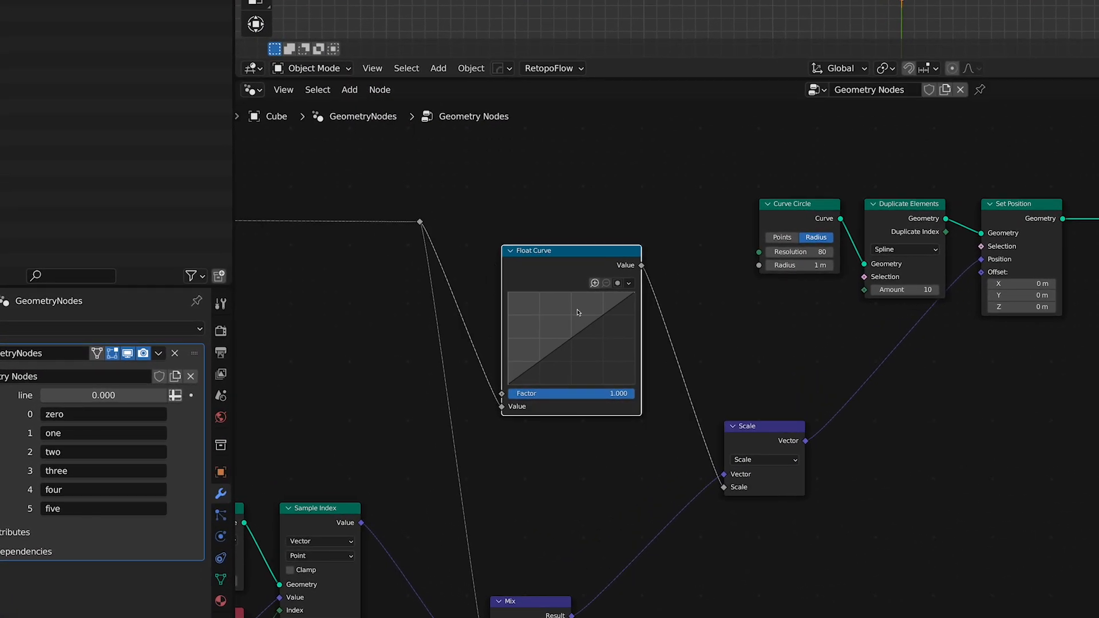
# Raise the Float Curve's clipping Max Y to 2 and reset the curve view to fit the new range
pyautogui.click(618, 284)
pyautogui.click(690, 345)
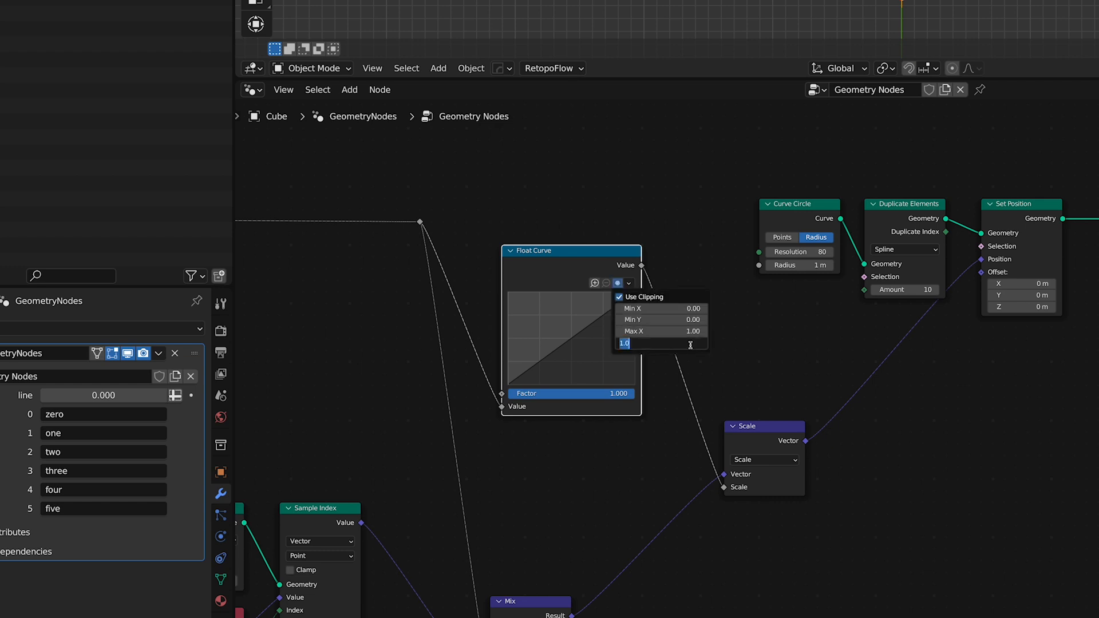
pyautogui.press('Return')
pyautogui.click(629, 282)
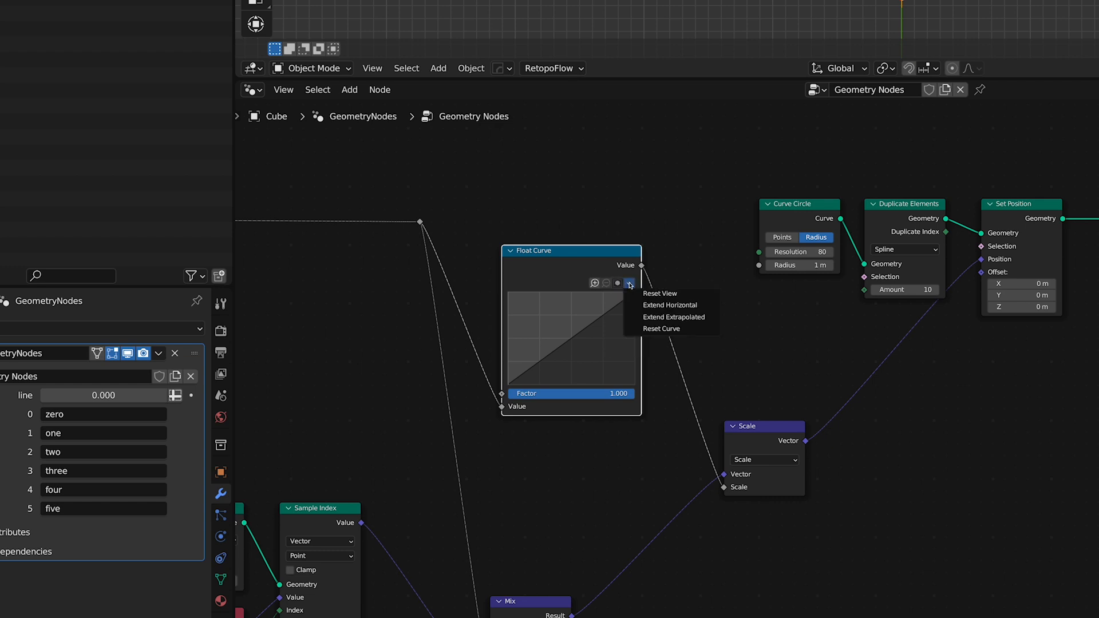
pyautogui.click(645, 294)
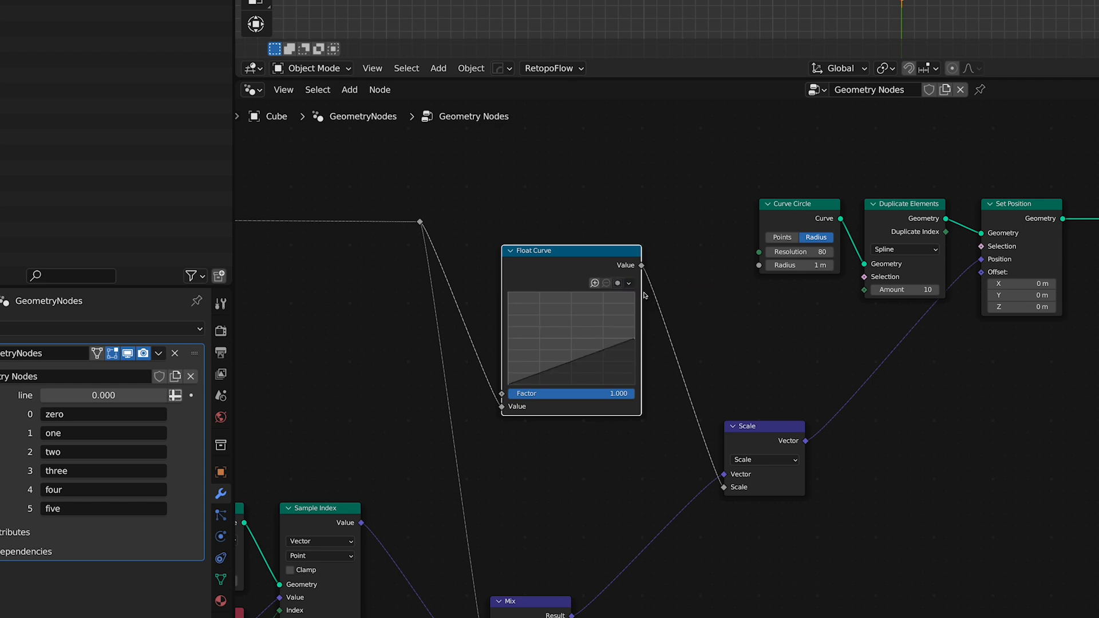
# Set the Float Curve's start point height to 1 and raise its middle point to about 1.91
pyautogui.click(510, 386)
pyautogui.write('1')
pyautogui.press('Return')
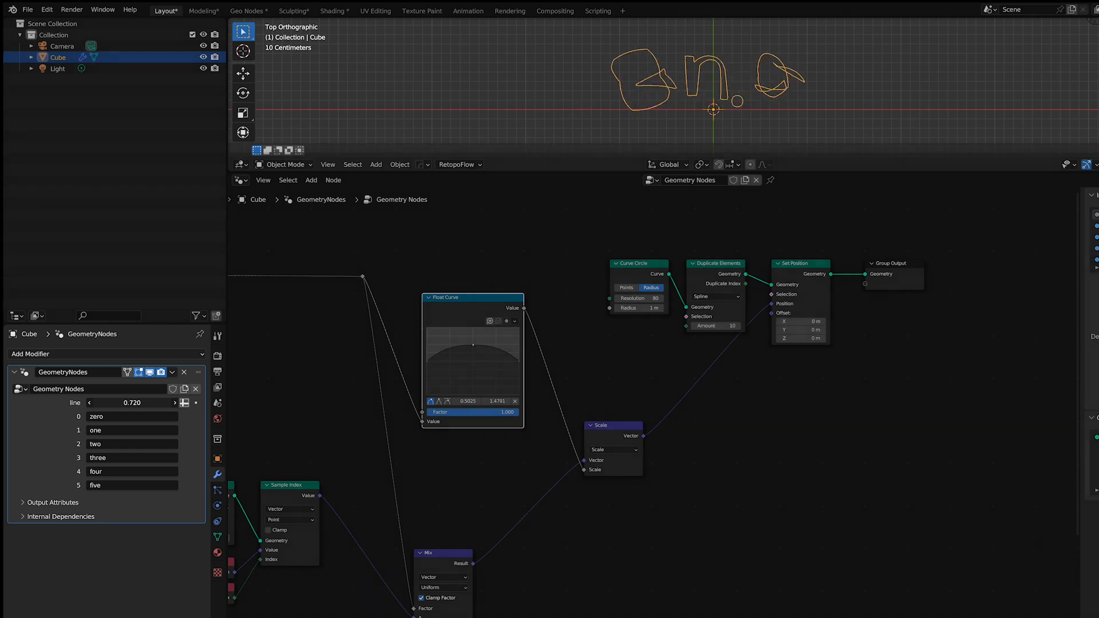
pyautogui.moveTo(474, 338); pyautogui.dragTo(474, 331)
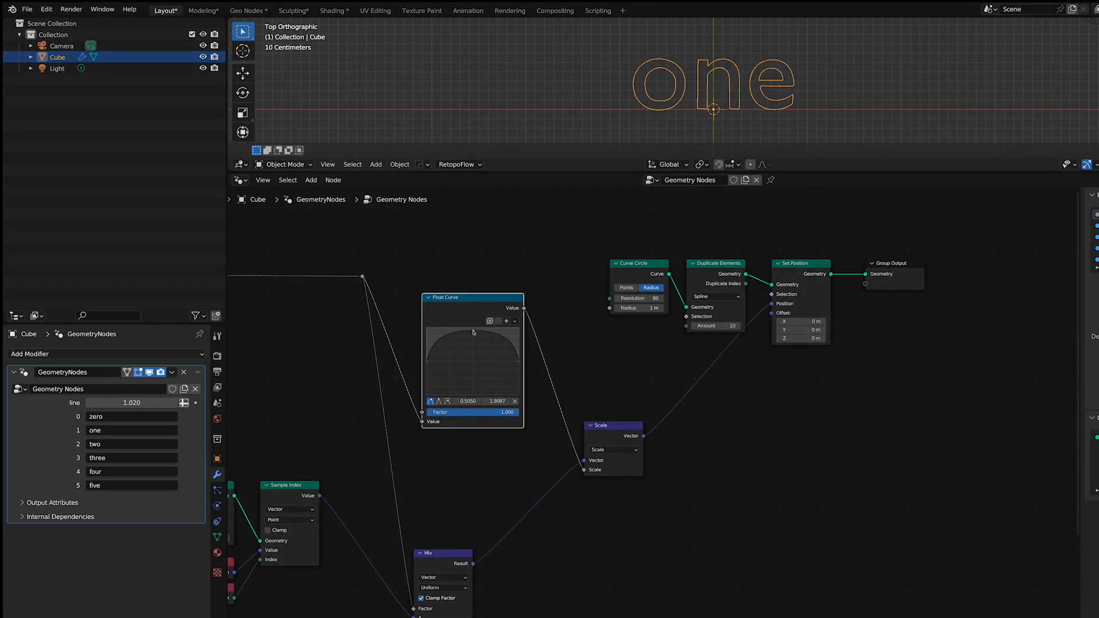
# Sweep the line value down to about -2.29 to preview the curve-driven scaling, and reset it to 0
pyautogui.moveTo(132, 403); pyautogui.dragTo(3, 404)
pyautogui.doubleClick(131, 403)
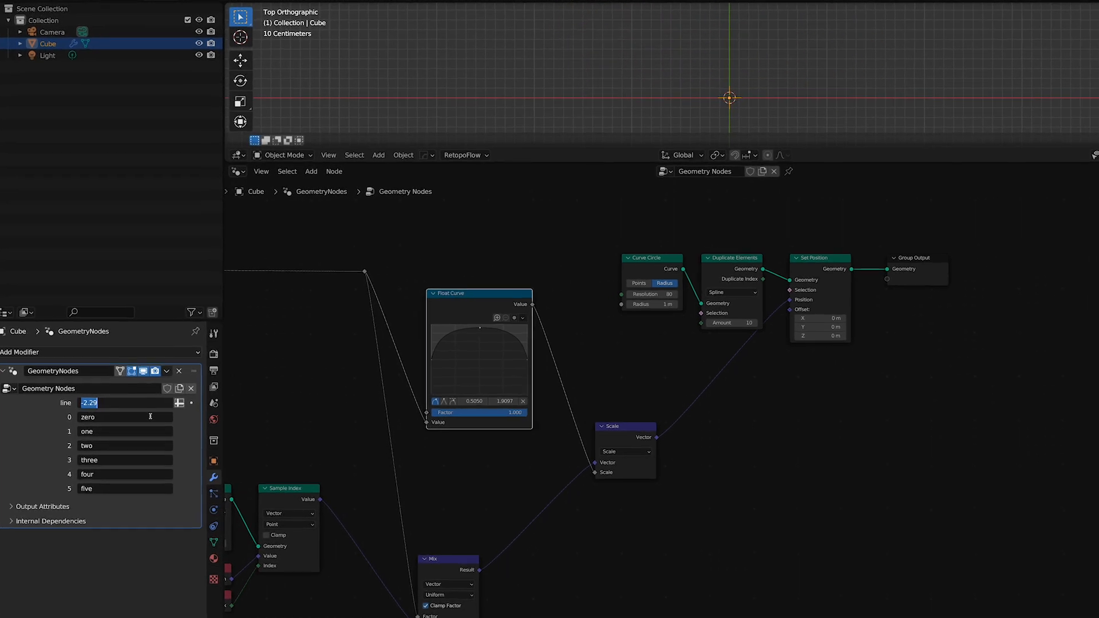
pyautogui.write('0')
pyautogui.press('Return')
# Set the height of the Float Curve's middle point to 1.2
pyautogui.doubleClick(499, 402)
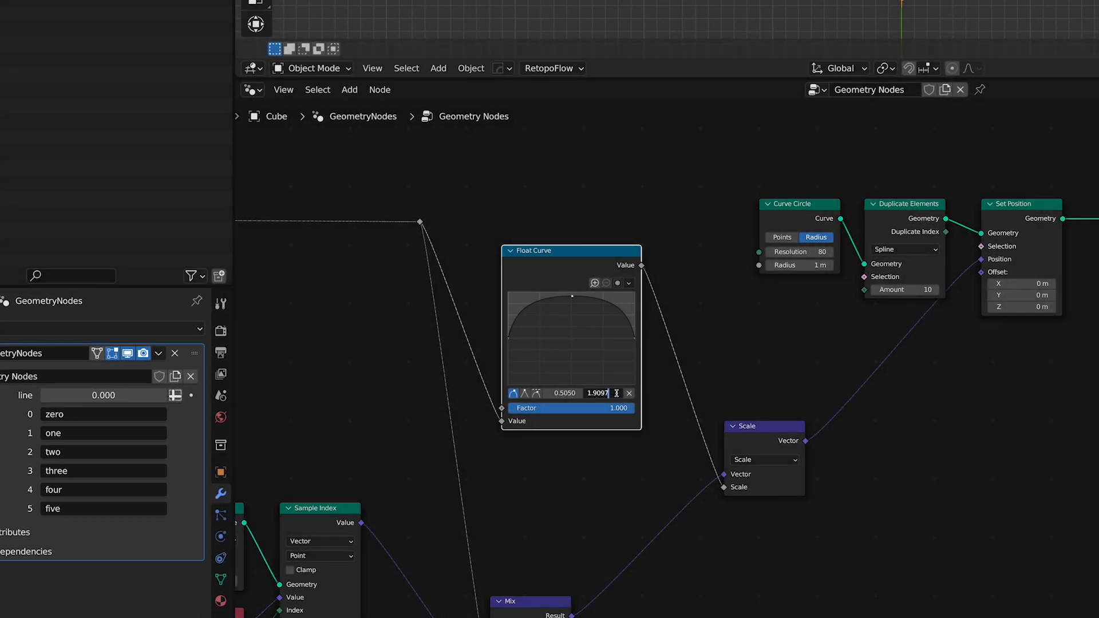
pyautogui.write('1.2')
pyautogui.press('Return')
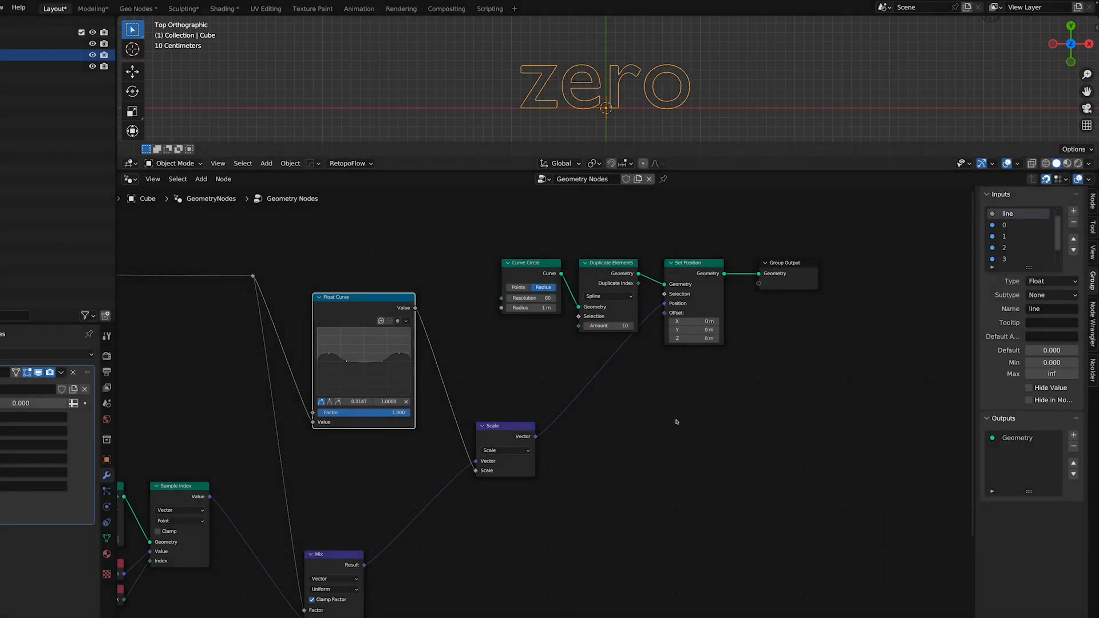
# Insert a Map Range node between the reroute and the Mix node's Factor, and move the Float Curve clear above it
pyautogui.click(201, 179)
pyautogui.write('map')
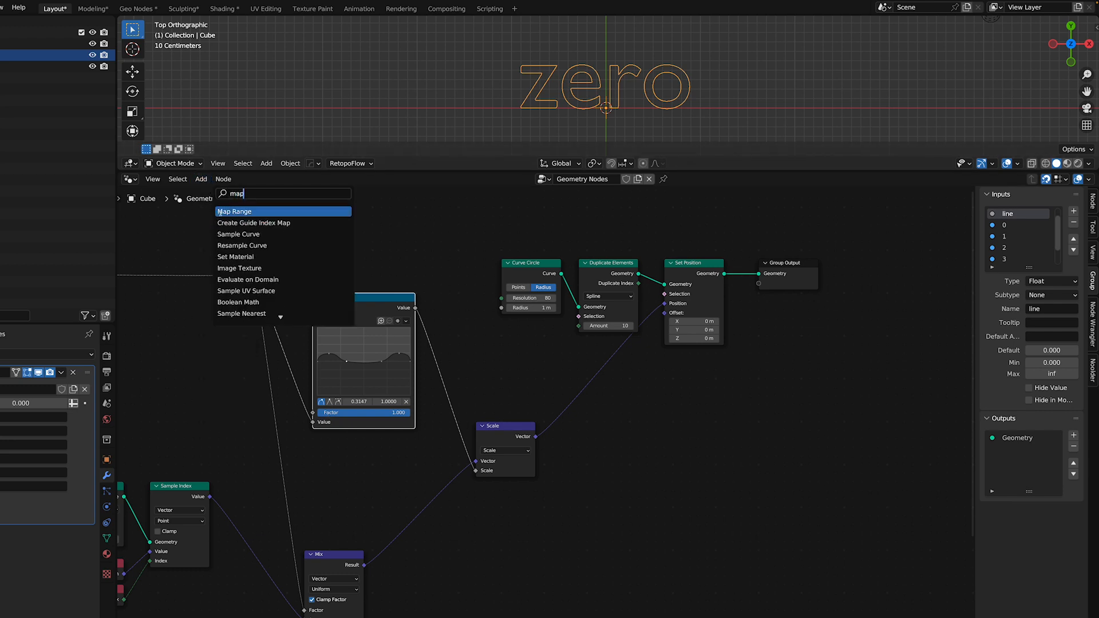
pyautogui.click(219, 212)
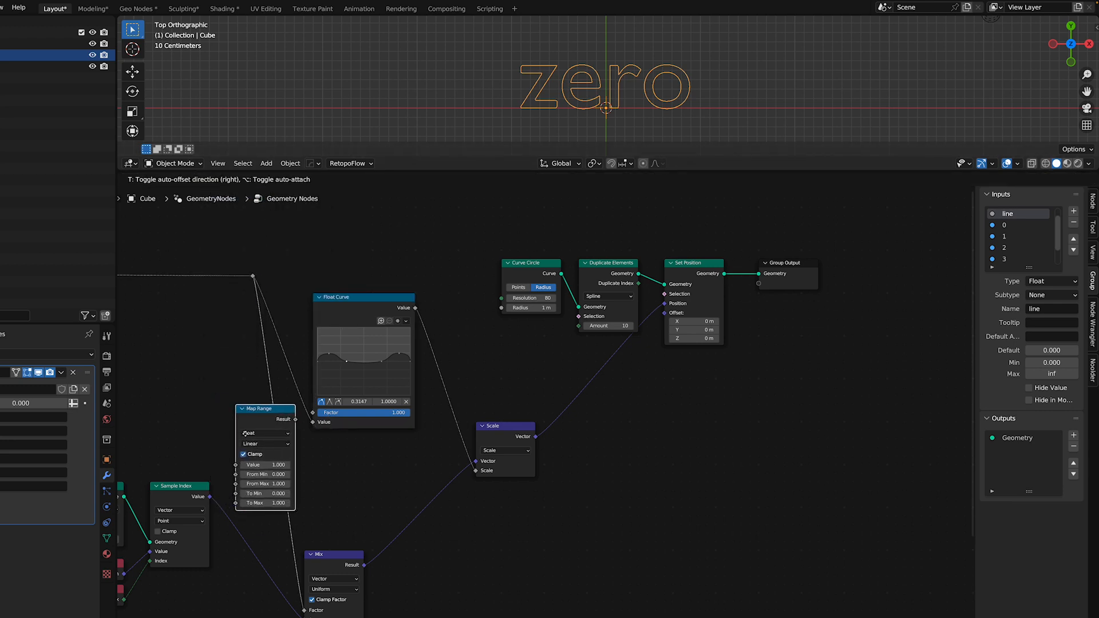
pyautogui.click(215, 415)
pyautogui.moveTo(367, 303); pyautogui.dragTo(344, 269)
# Set the Map Range node's From Min to 0.1 and From Max to 0.9
pyautogui.scroll(-1, 205, 329)
pyautogui.moveTo(204, 329); pyautogui.dragTo(292, 324, button='middle')
pyautogui.scroll(2, 309, 312)
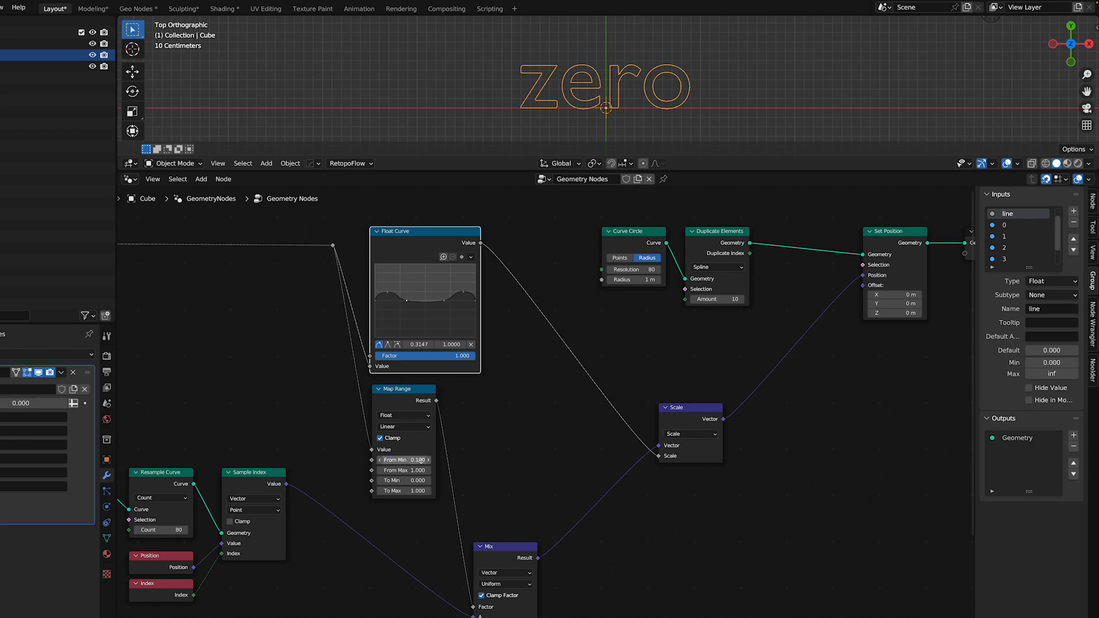
pyautogui.click(423, 470)
pyautogui.write('1.0')
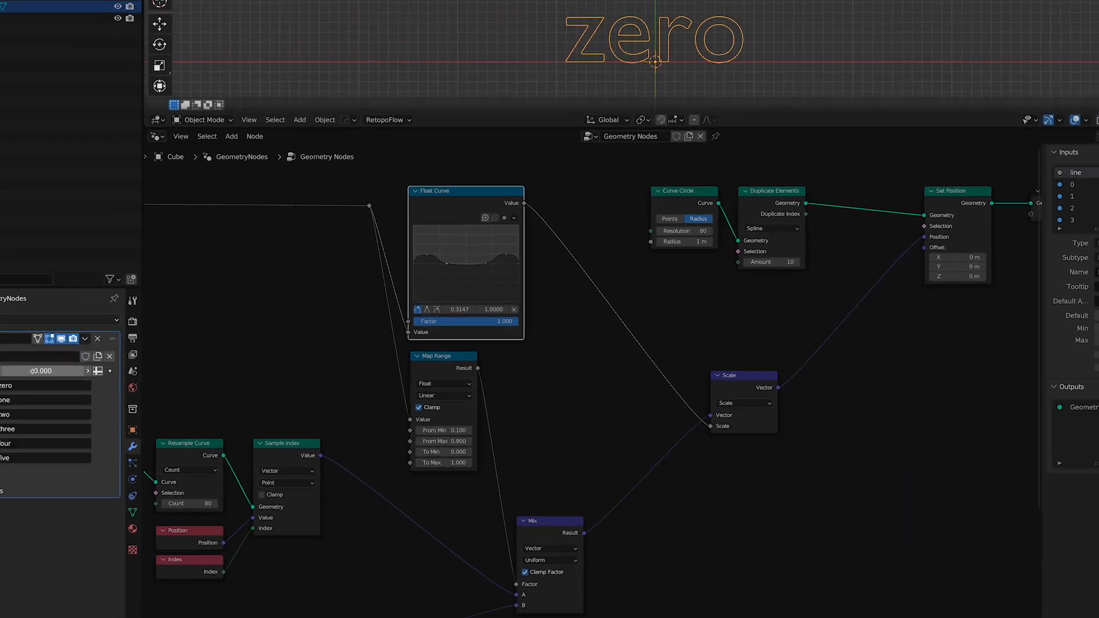
# Sweep the line value to 3.99 and back to 2.99, and switch the Float Curve's two inner points to auto-clamped handles
pyautogui.moveTo(114, 367); pyautogui.dragTo(256, 367)
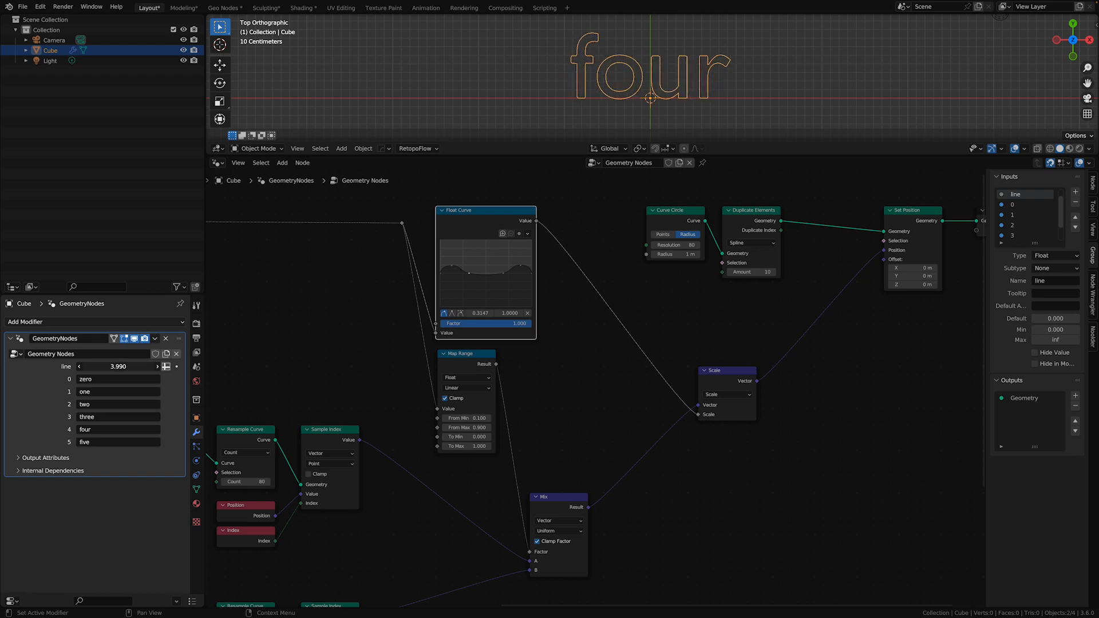
pyautogui.moveTo(118, 366); pyautogui.dragTo(91, 367)
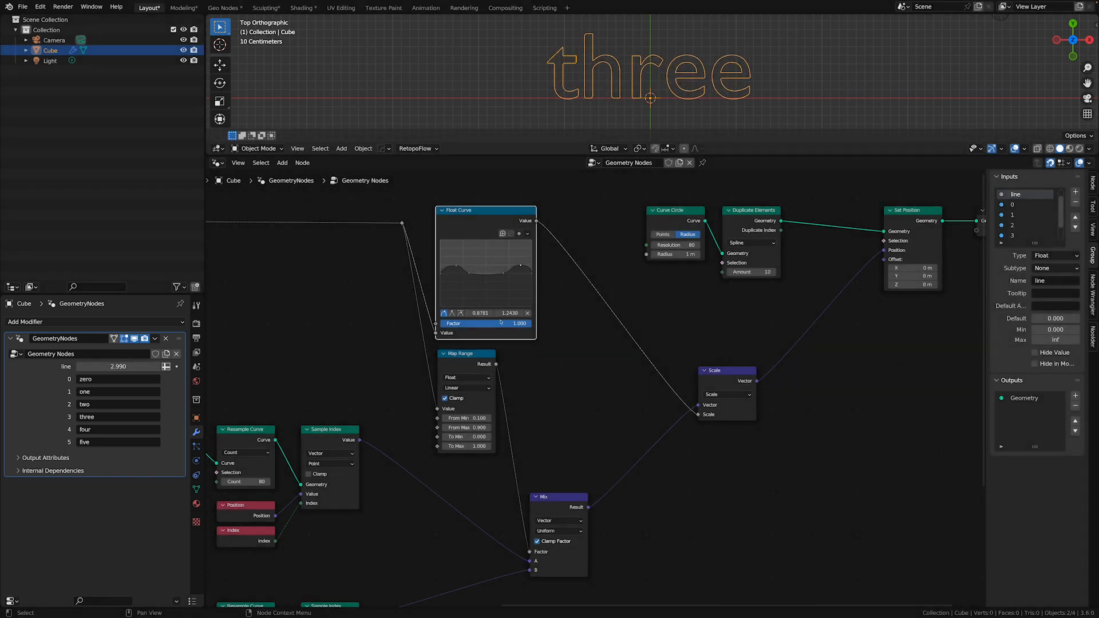
pyautogui.moveTo(487, 314)
pyautogui.mouseDown()
pyautogui.moveTo(471, 314)
pyautogui.moveTo(486, 313)
pyautogui.mouseUp()
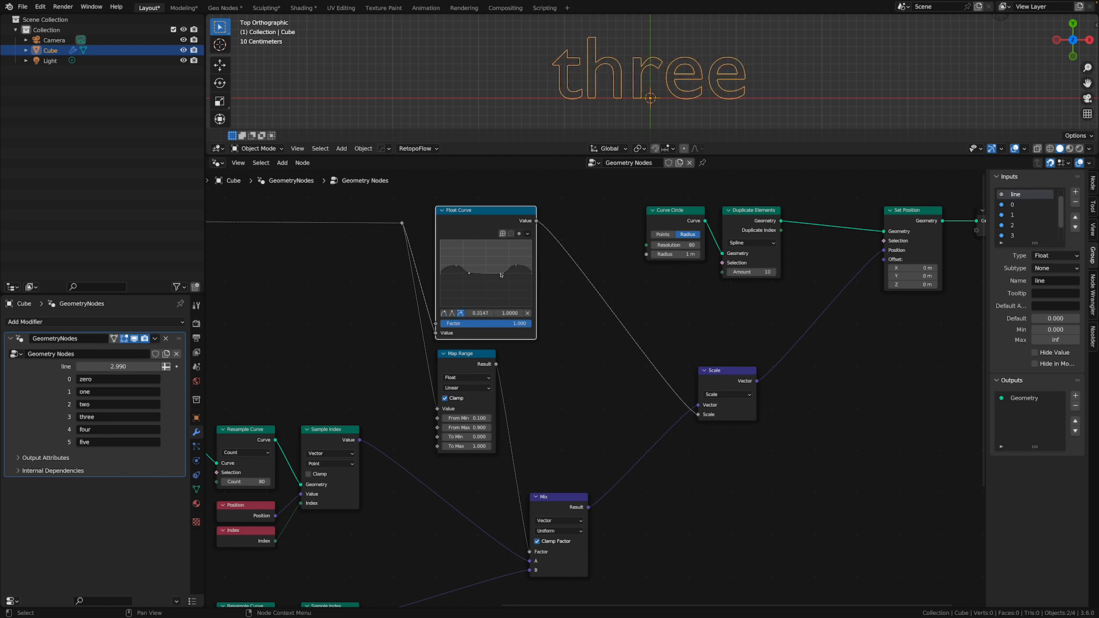
# Reset the line value to 0, sweep it beyond 3 and back to preview the word morphs, and set it to 0
pyautogui.click(109, 366)
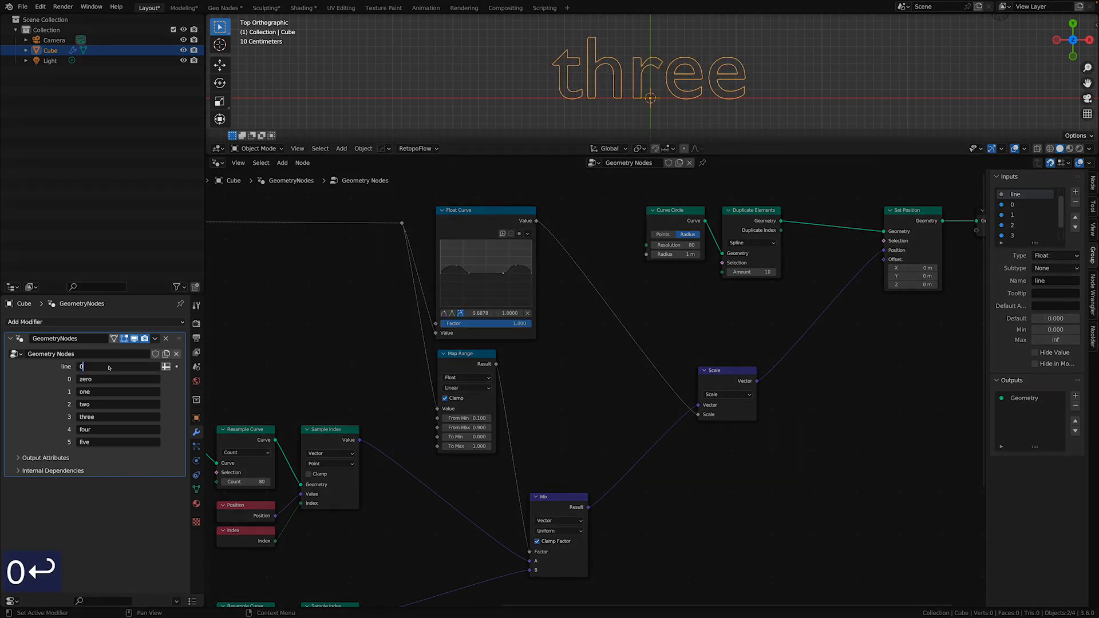
pyautogui.write('0')
pyautogui.press('Return')
pyautogui.moveTo(109, 366); pyautogui.dragTo(166, 367)
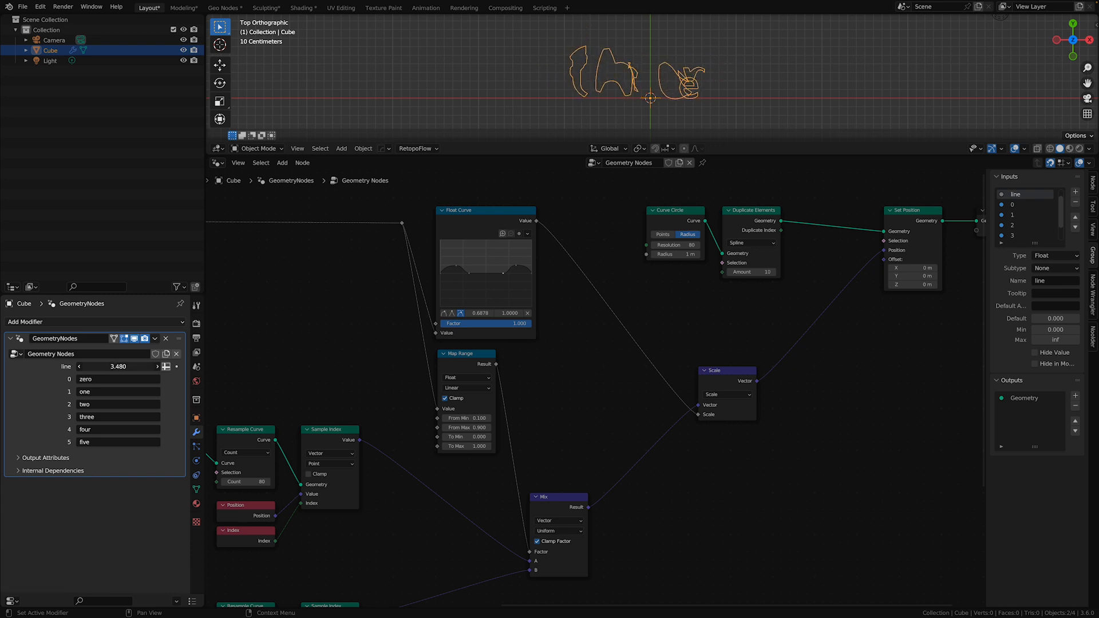
pyautogui.moveTo(166, 367); pyautogui.dragTo(108, 367)
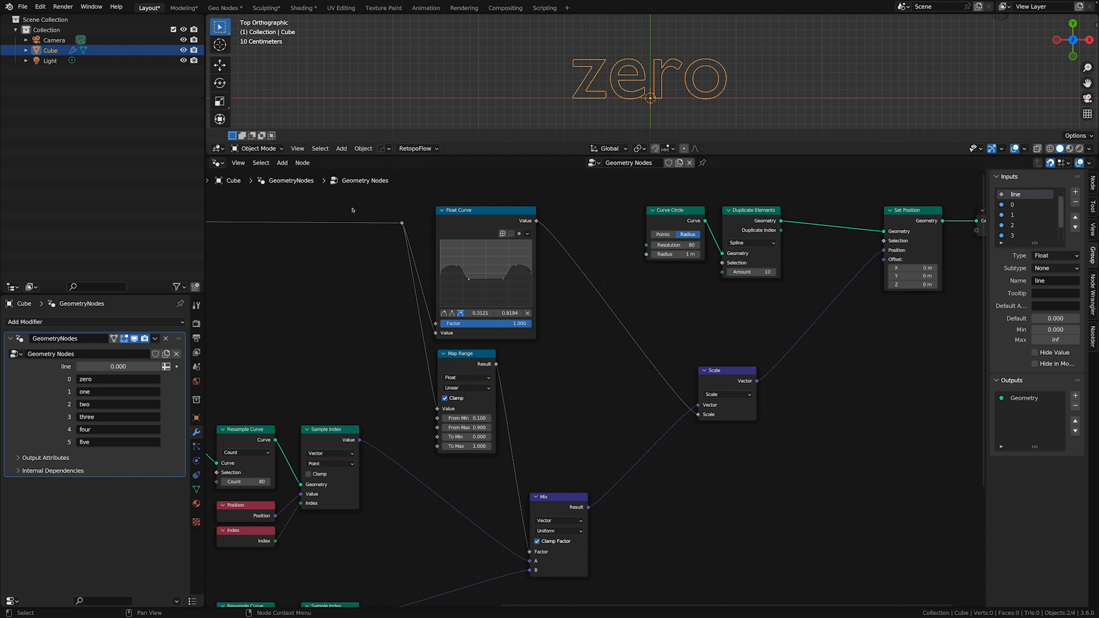
pyautogui.moveTo(115, 367)
pyautogui.mouseDown()
pyautogui.moveTo(285, 366)
pyautogui.moveTo(117, 367)
pyautogui.mouseUp()
pyautogui.write('0')
pyautogui.press('Return')
# Split the node editor horizontally near its lower edge and switch the new lower area to a Timeline
pyautogui.rightClick(372, 155)
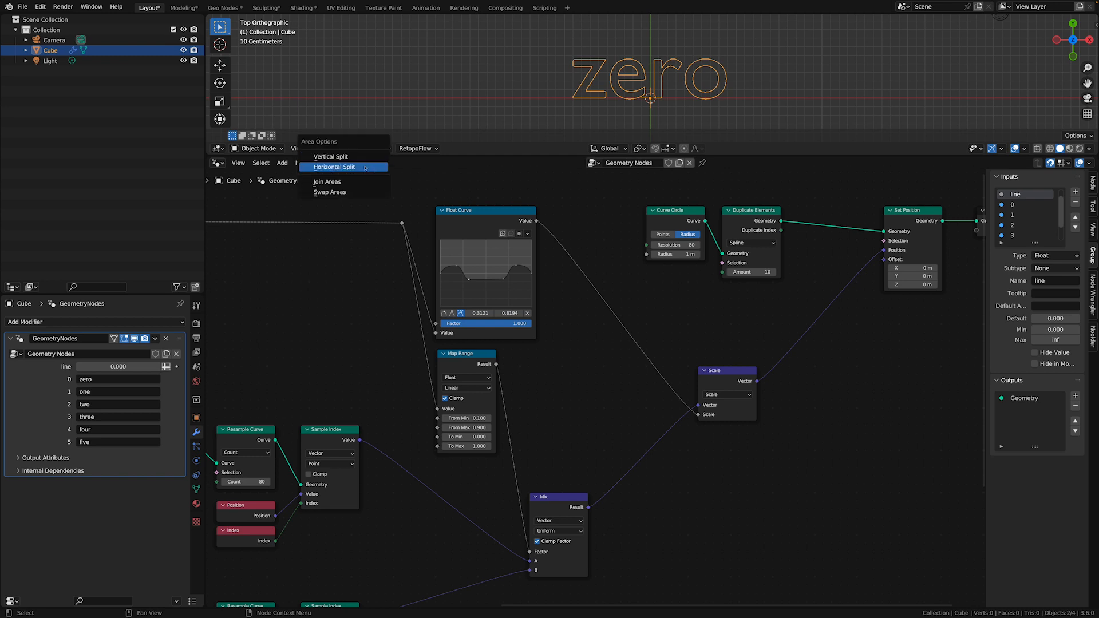
pyautogui.click(365, 166)
pyautogui.click(365, 531)
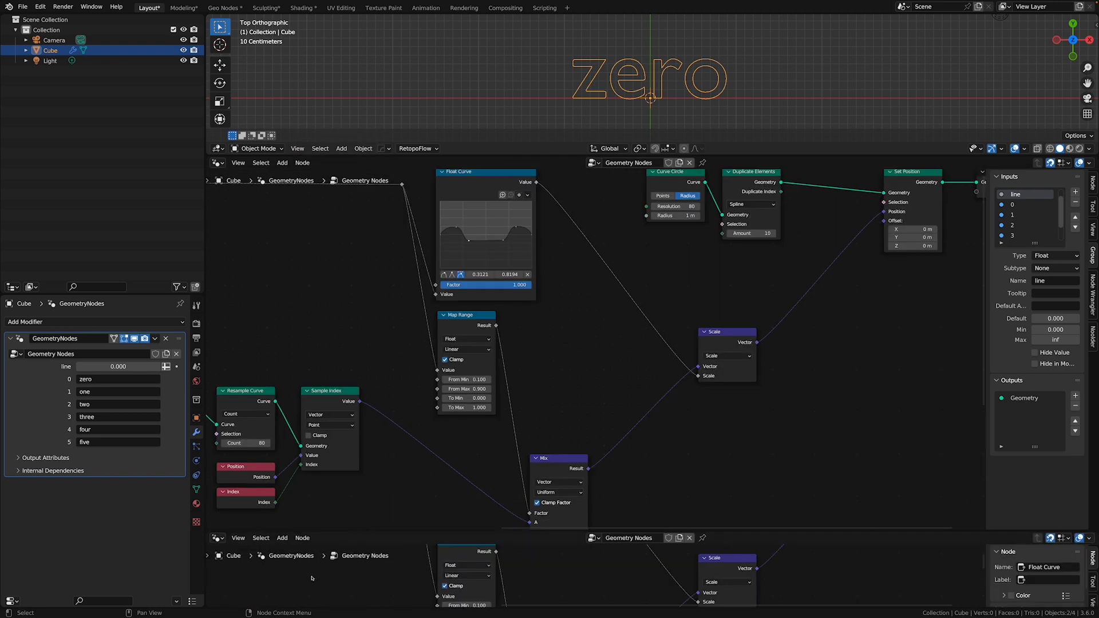
pyautogui.hotkey('shift', 'F12')
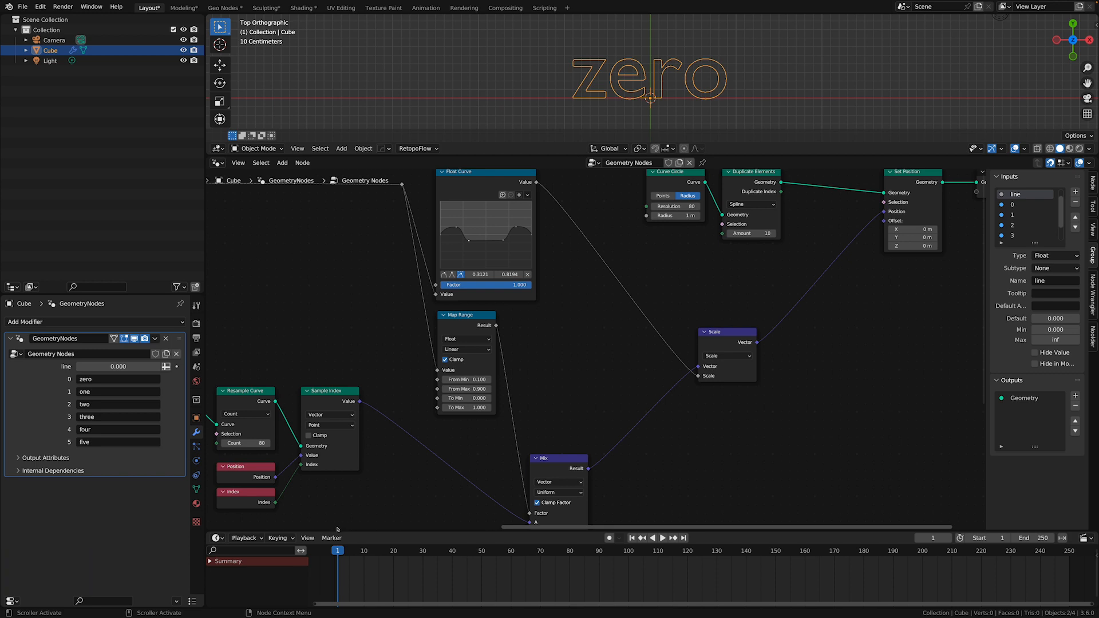
# Keyframe the modifier's line value at 0 on frame 1 and at 1 on frame 10
pyautogui.scroll(-2, 508, 422)
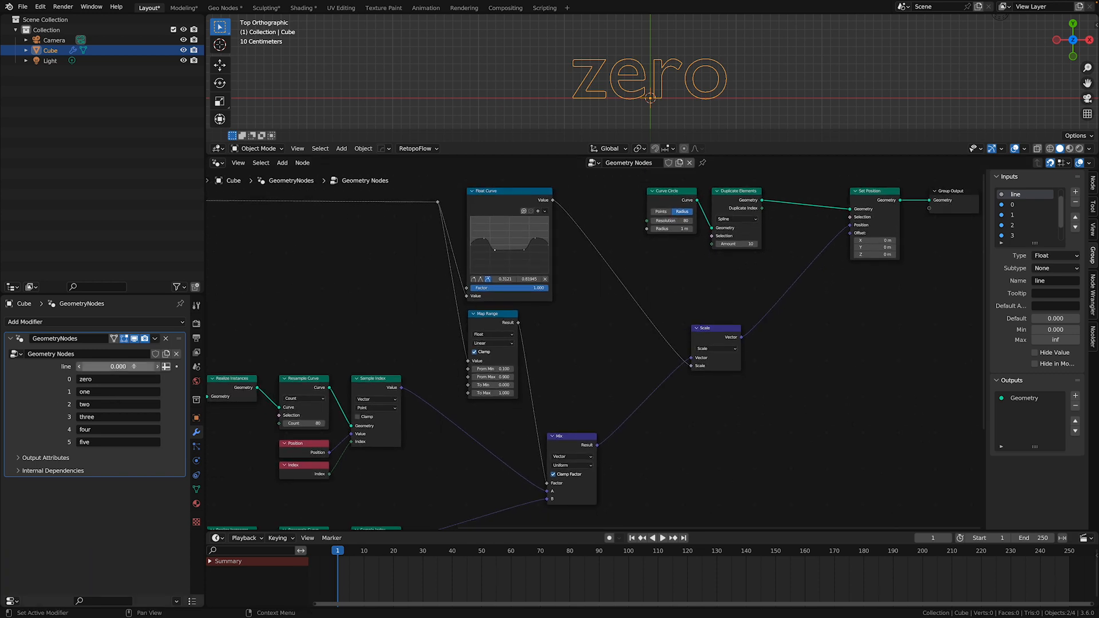
pyautogui.press('i')
pyautogui.press('Right')
pyautogui.press('Right')
pyautogui.press('Right')
pyautogui.press('Right')
pyautogui.press('Right')
pyautogui.press('Right')
pyautogui.press('Right')
pyautogui.press('Right')
pyautogui.press('Right')
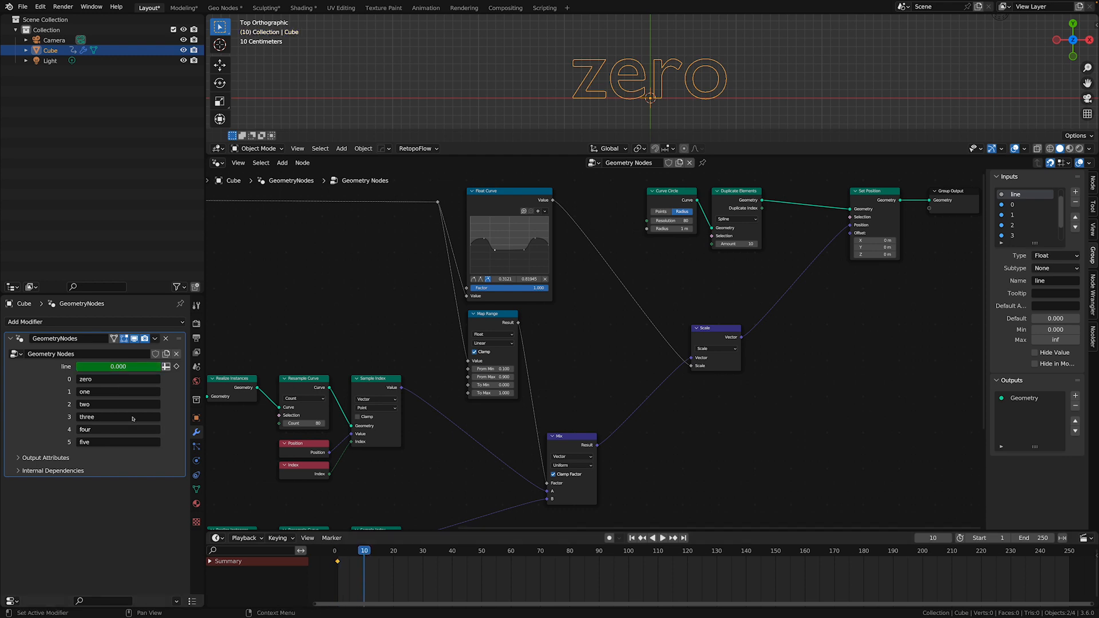
pyautogui.click(118, 367)
pyautogui.write('1')
pyautogui.press('Return')
pyautogui.press('i')
# Hold the line value at 1 with a keyframe on frame 20, and keyframe it at 2 on frame 30
pyautogui.click(394, 551)
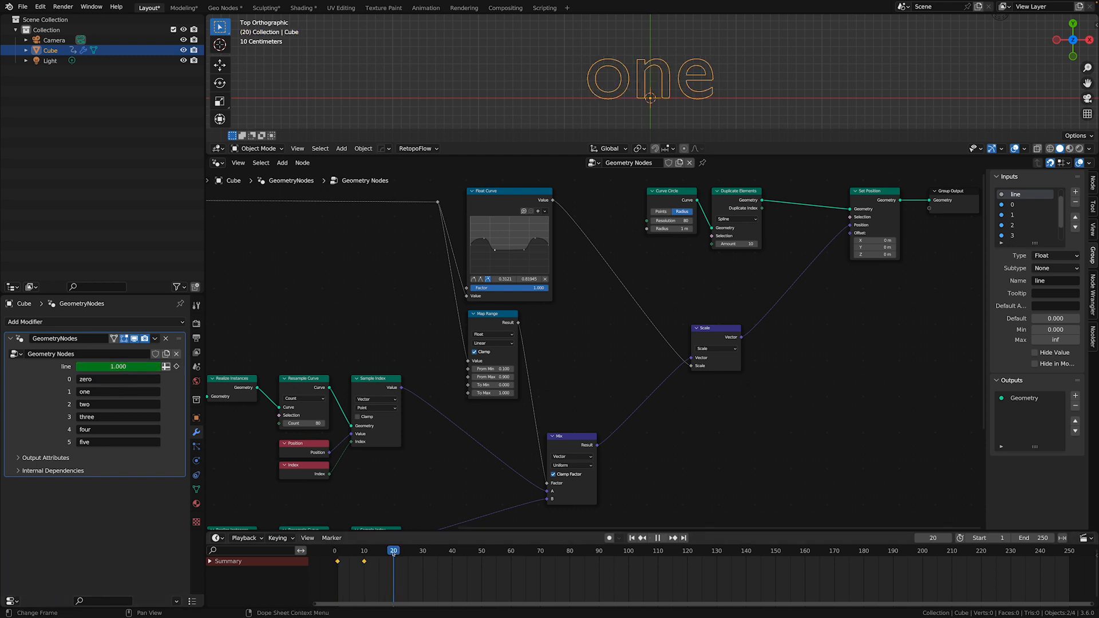
pyautogui.click(177, 368)
pyautogui.press('space')
pyautogui.write('2')
pyautogui.press('Return')
pyautogui.press('i')
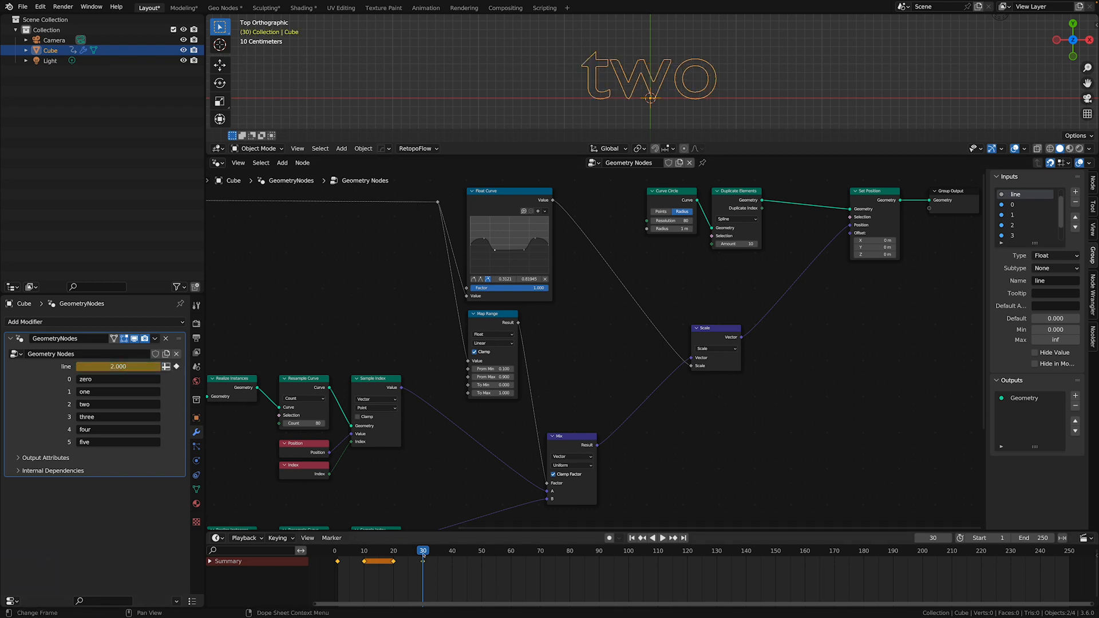
# Hold the line value at 2 with a keyframe on frame 40, and keyframe it at 3 on frame 50
pyautogui.click(452, 557)
pyautogui.press('i')
pyautogui.click(475, 553)
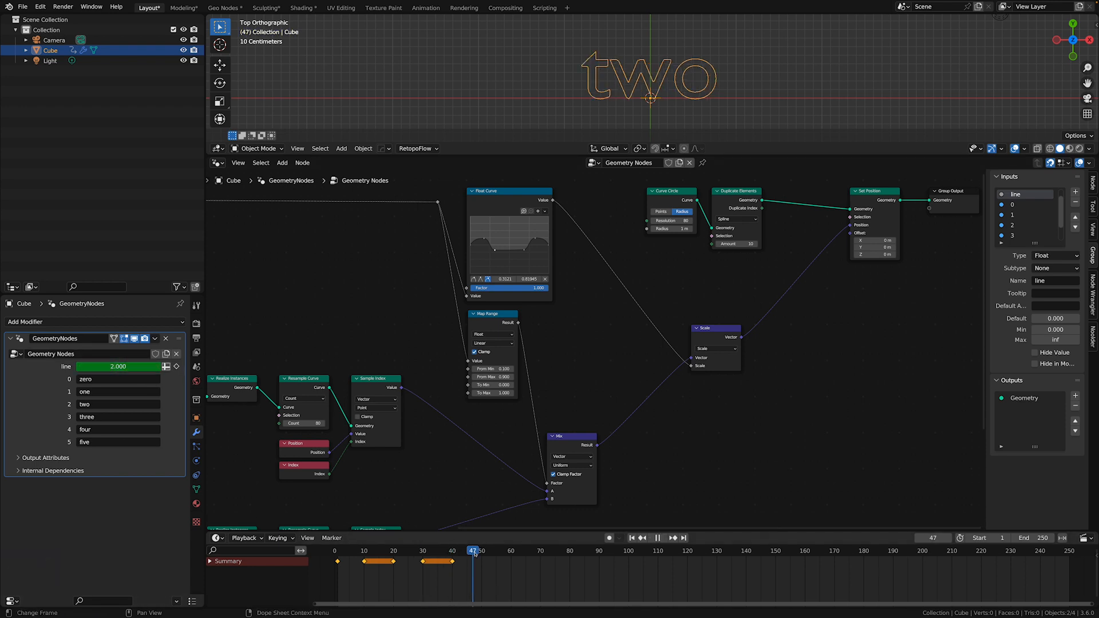
pyautogui.click(127, 368)
pyautogui.write('3')
pyautogui.press('Return')
pyautogui.press('i')
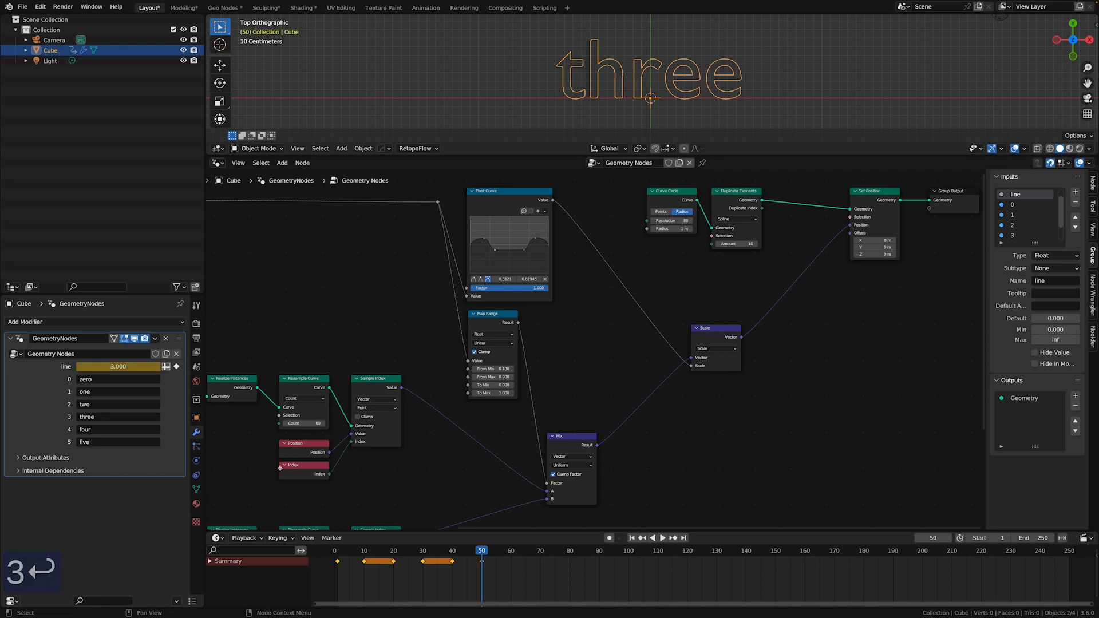
# Hold the line value at 3 with a keyframe on frame 60, and keyframe it at 4 on frame 70
pyautogui.click(511, 554)
pyautogui.click(120, 368)
pyautogui.write('3')
pyautogui.press('Return')
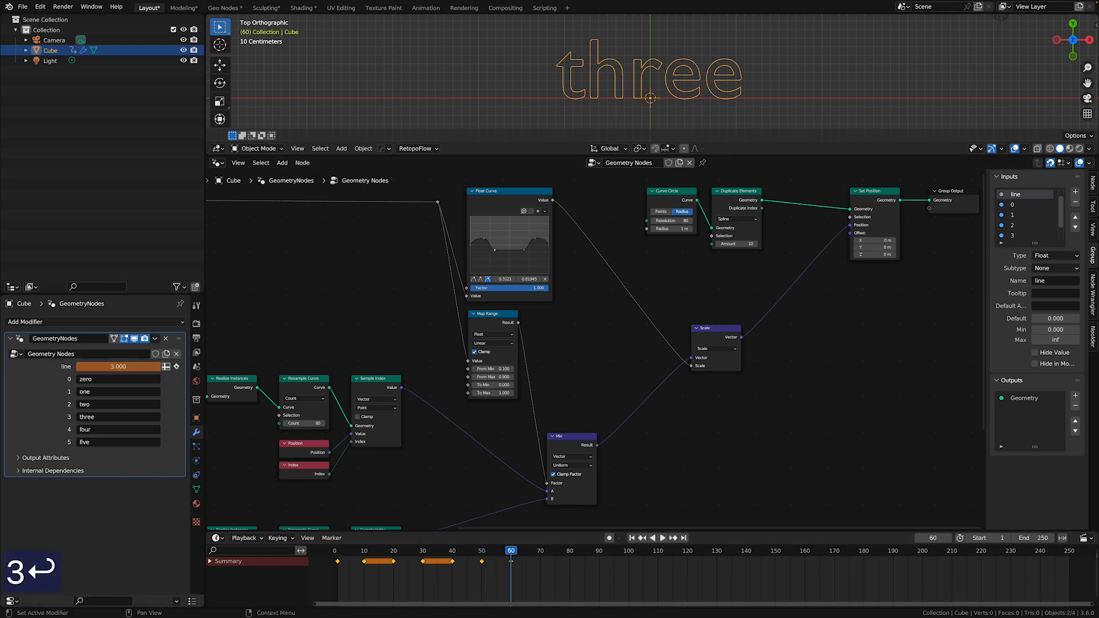
pyautogui.press('space')
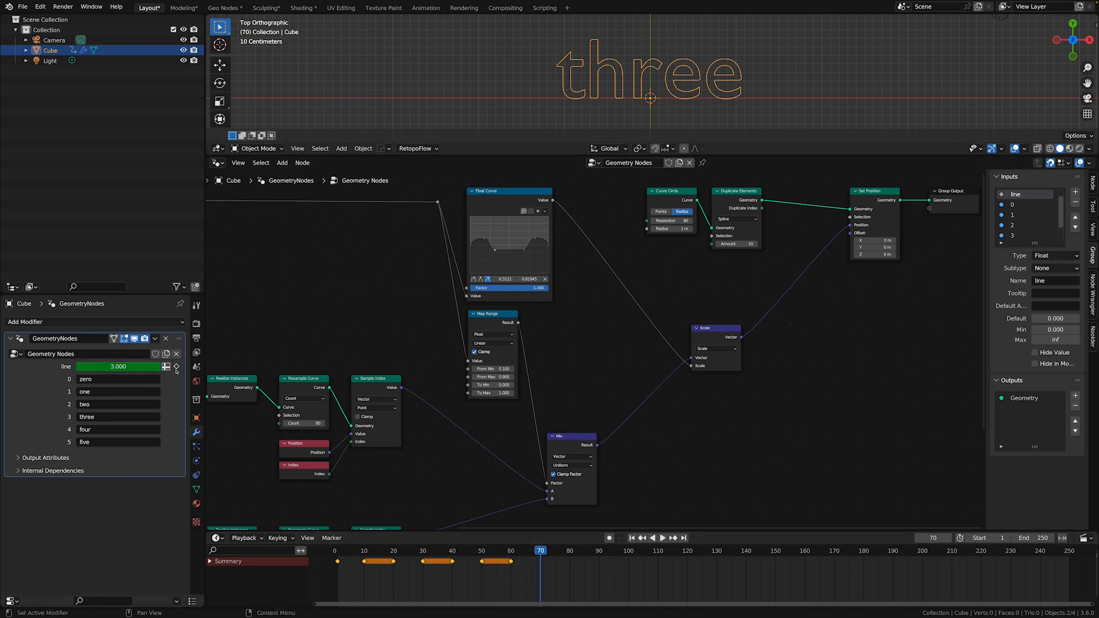
pyautogui.press('i')
pyautogui.click(117, 367)
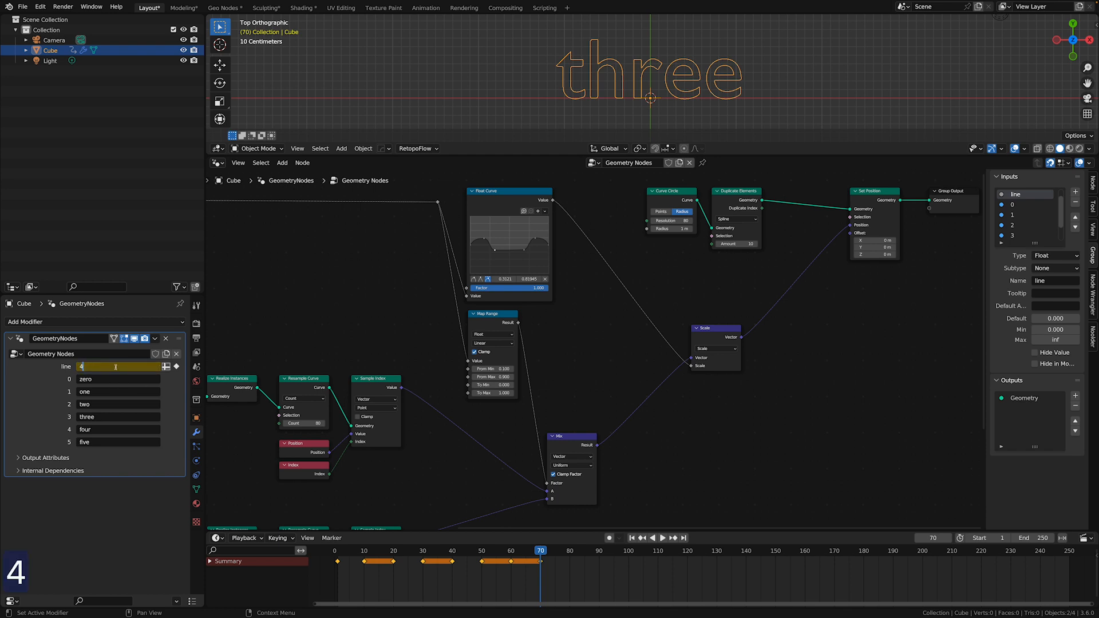
pyautogui.write('4')
pyautogui.press('Return')
# Hold the line value at 4 with a keyframe on frame 80, and keyframe it at 5 on frame 90
pyautogui.moveTo(547, 551); pyautogui.dragTo(548, 552)
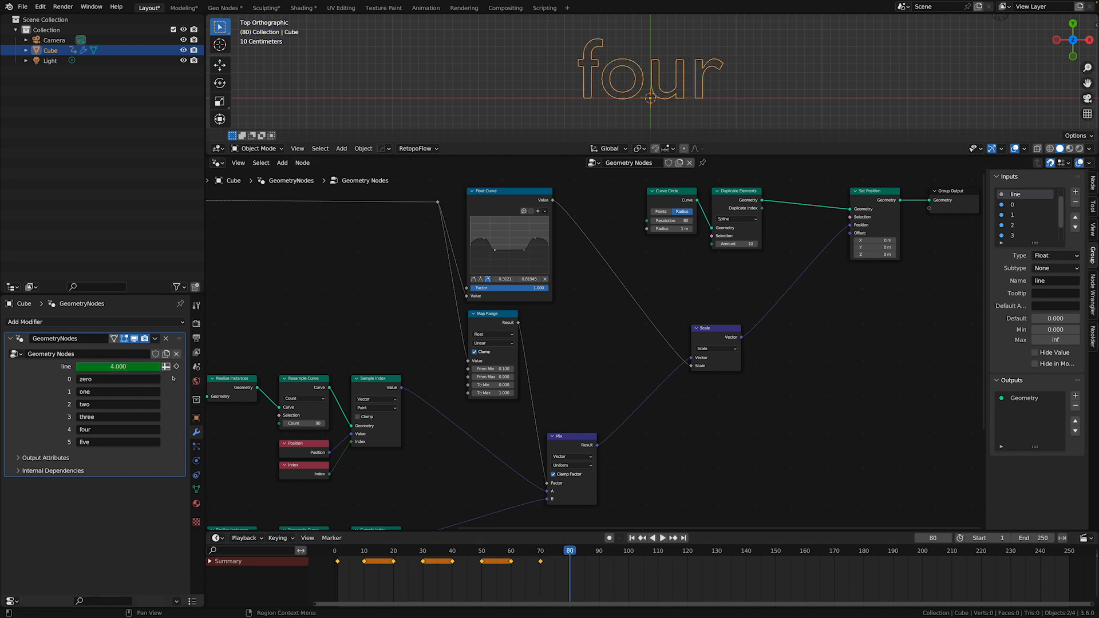
pyautogui.click(122, 366)
pyautogui.write('4')
pyautogui.press('Return')
pyautogui.click(177, 366)
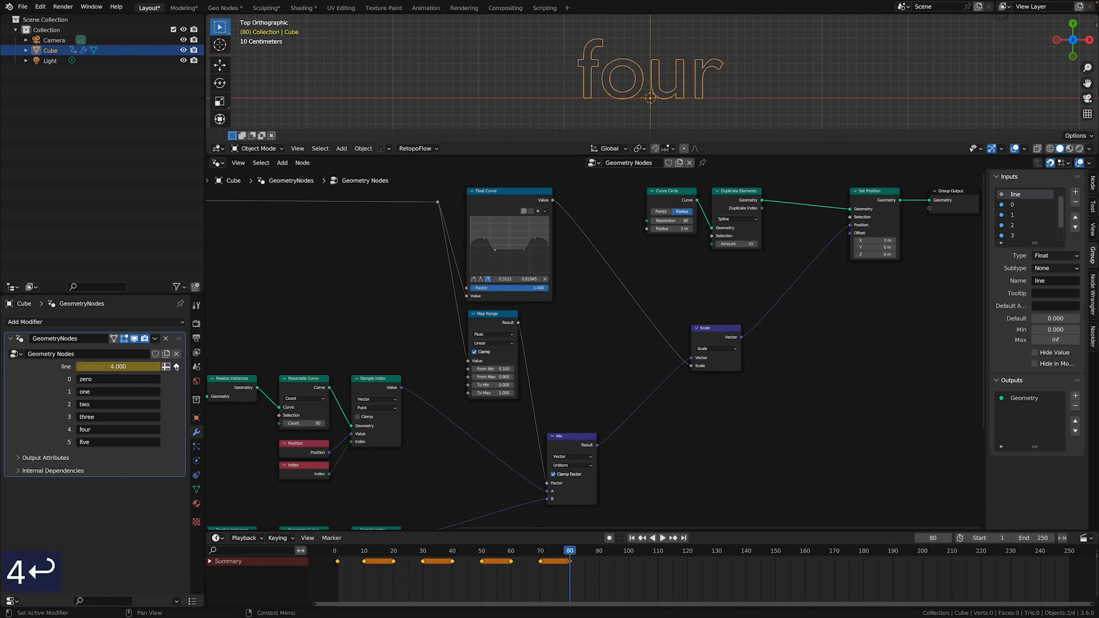
pyautogui.click(599, 552)
pyautogui.click(118, 367)
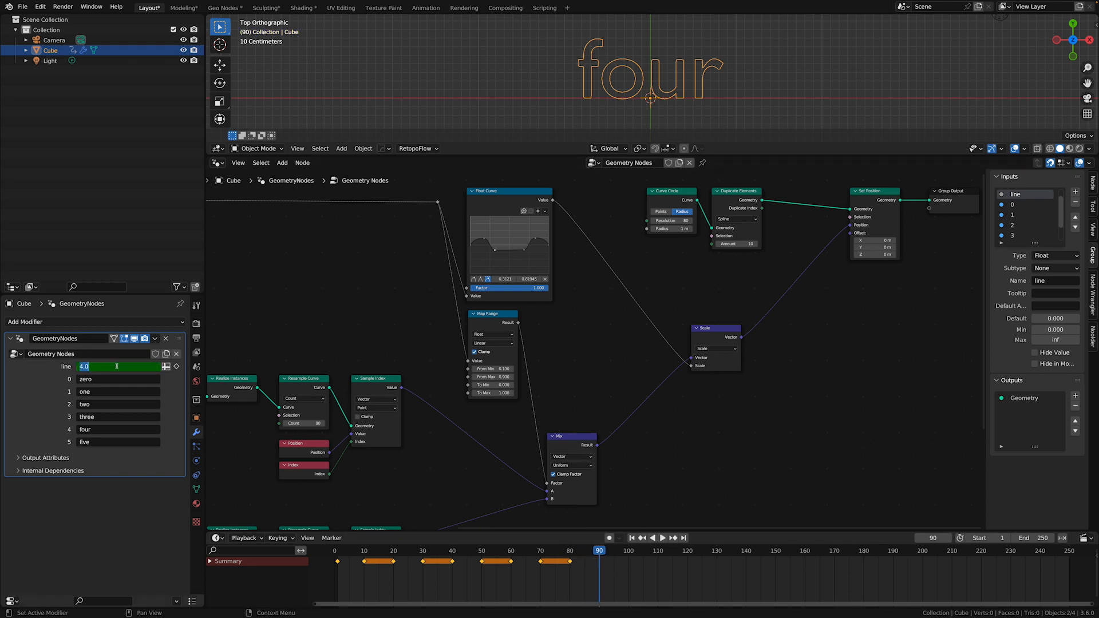
pyautogui.write('5')
pyautogui.press('Return')
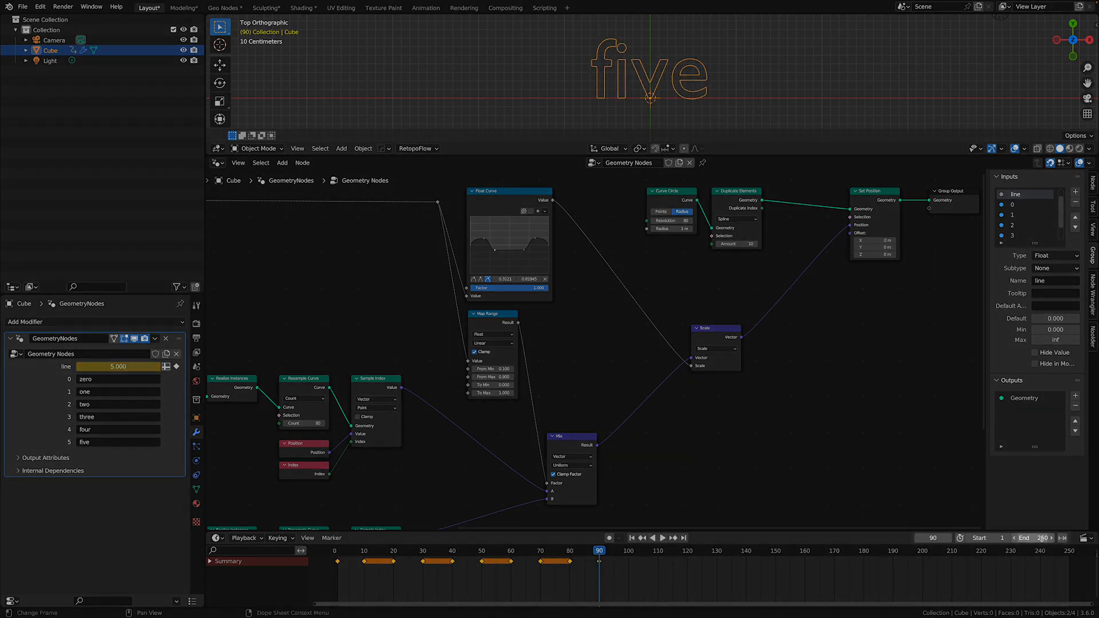
# Set the animation's end frame to 100 and play back the morph
pyautogui.click(1042, 538)
pyautogui.write('100')
pyautogui.press('Return')
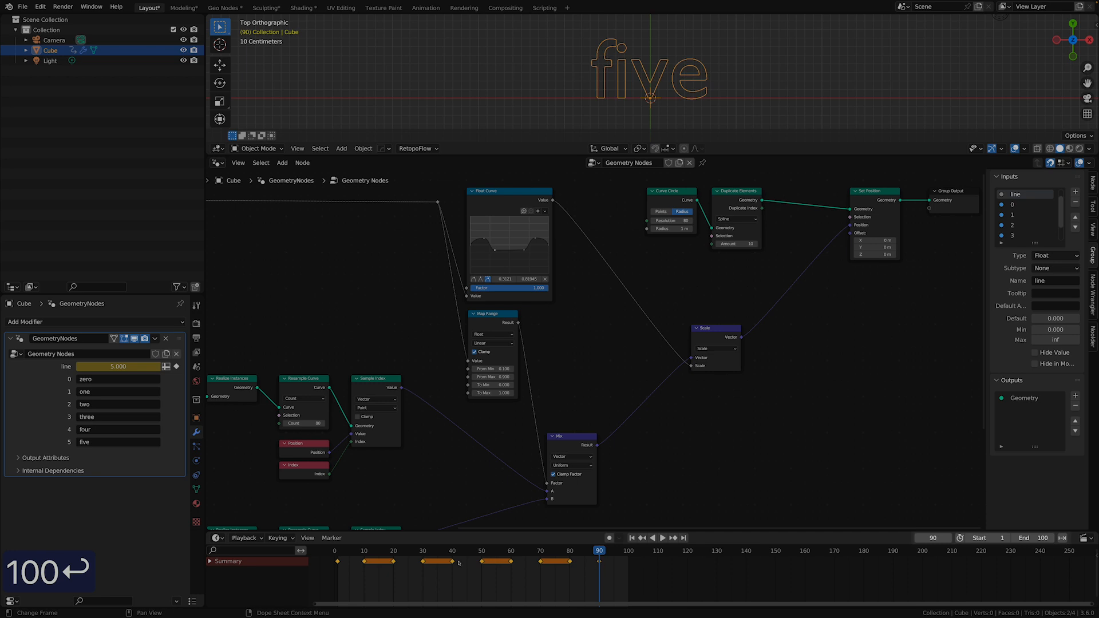
pyautogui.press('space')
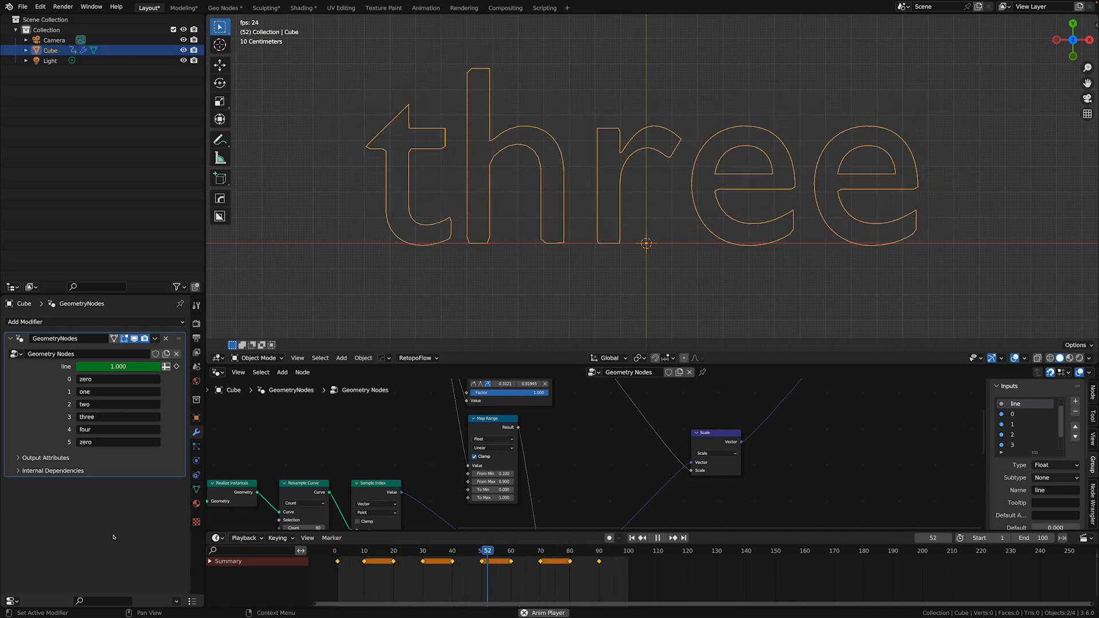
pyautogui.press('space')
pyautogui.press('space')
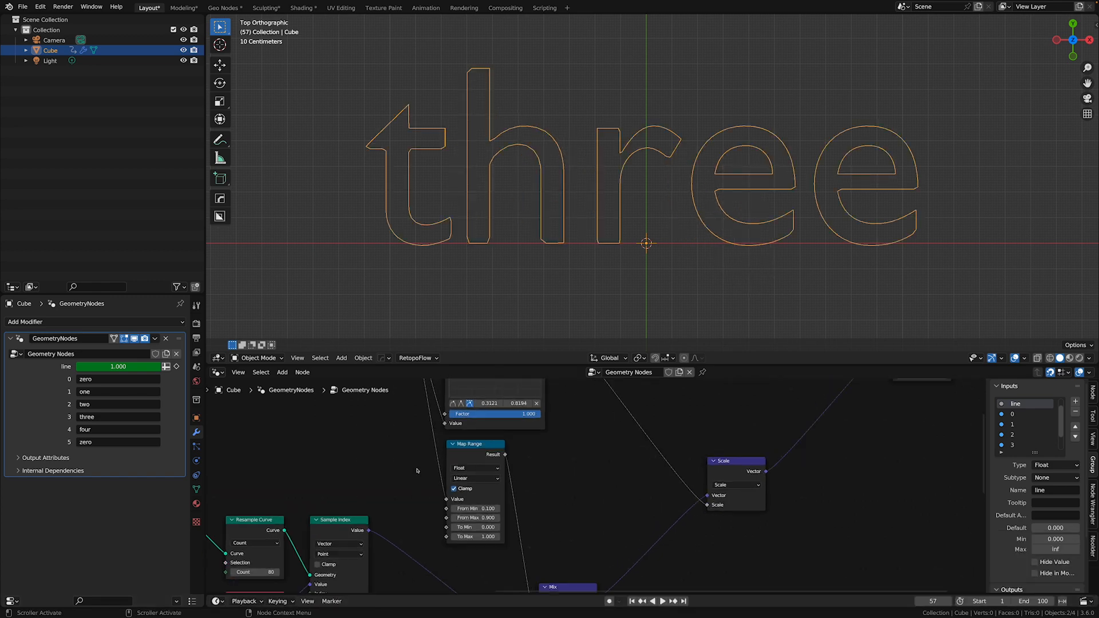
# Move the Float Curve's two upper points inward toward the central dip, the second to about 0.76, and replay the animation
pyautogui.moveTo(449, 395); pyautogui.dragTo(361, 483, button='middle')
pyautogui.scroll(9, 361, 483)
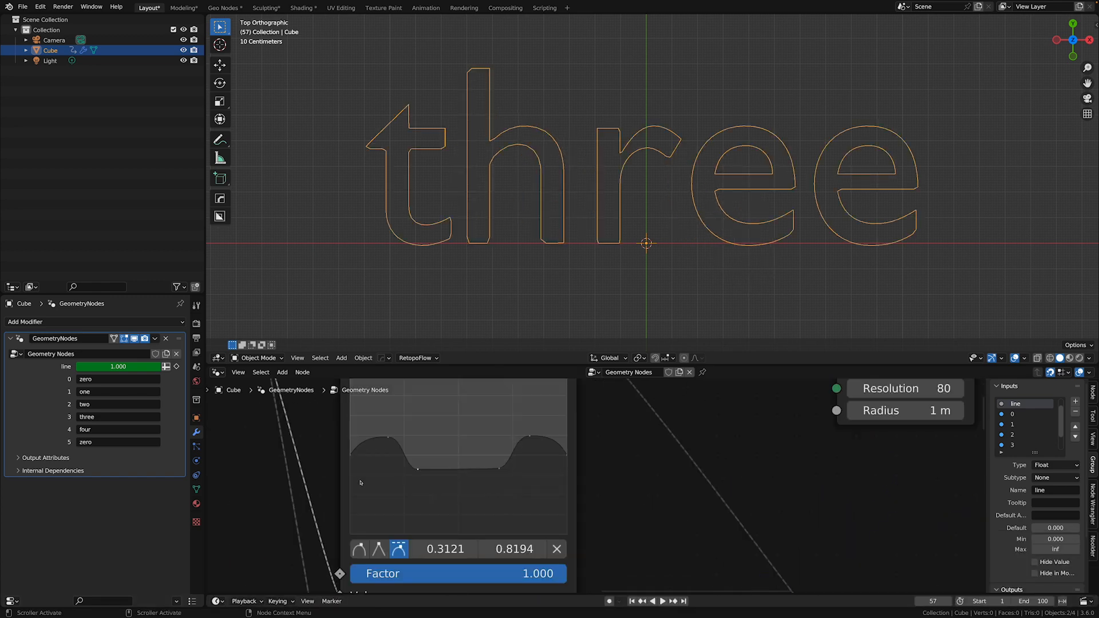
pyautogui.click(389, 439)
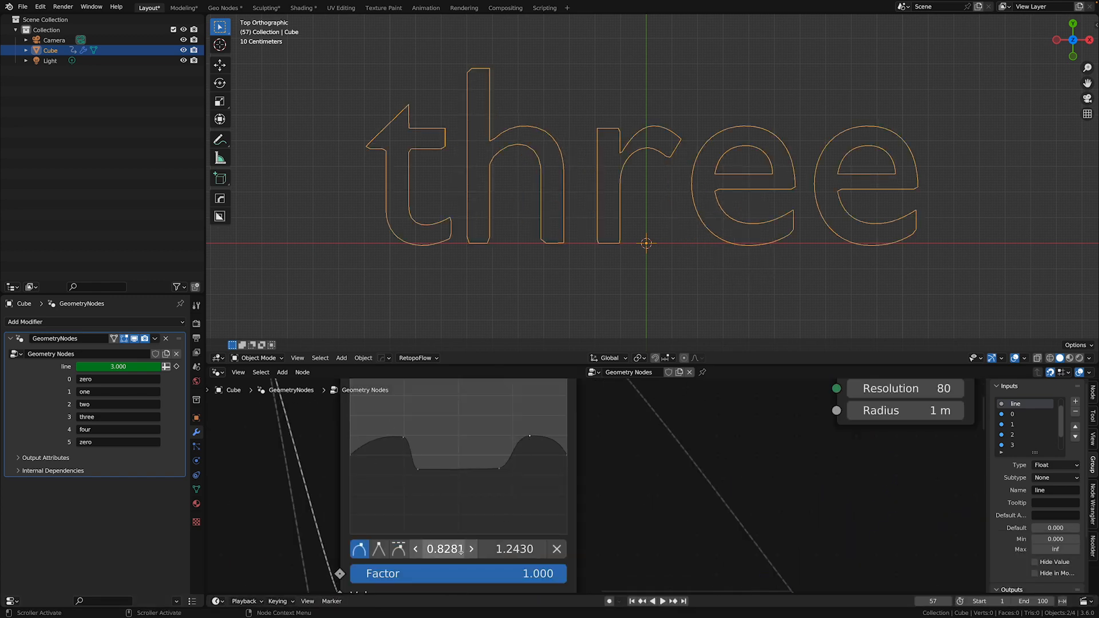
pyautogui.moveTo(529, 440); pyautogui.dragTo(514, 437)
pyautogui.press('space')
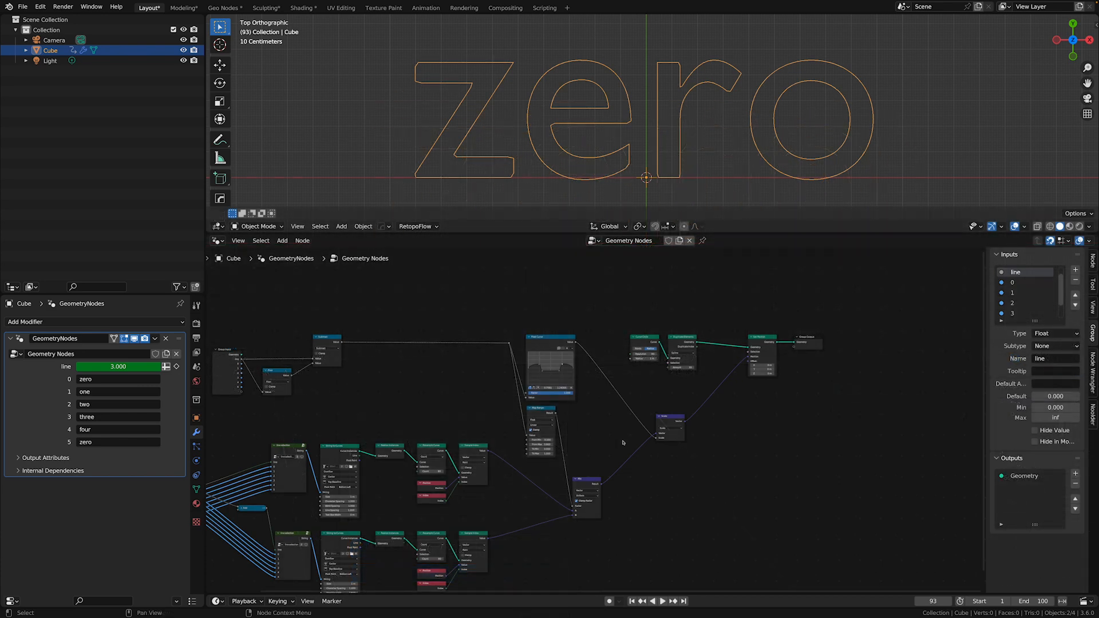
# Duplicate the Group Input node and place the copy beside the Map Range node
pyautogui.hotkey('shift', 'd')
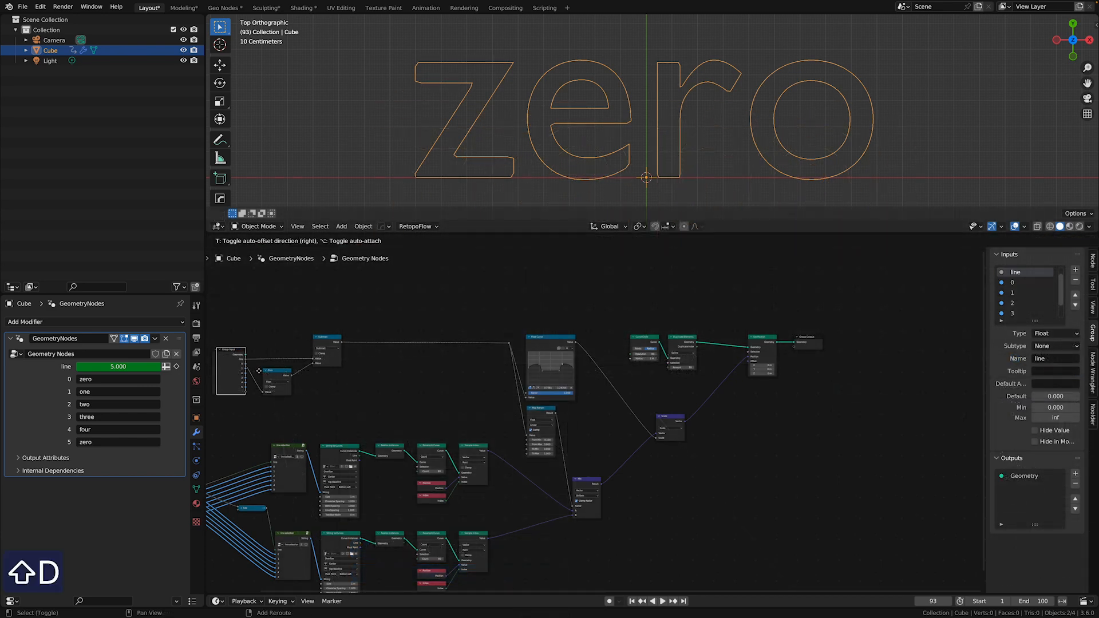
pyautogui.scroll(2, 584, 435)
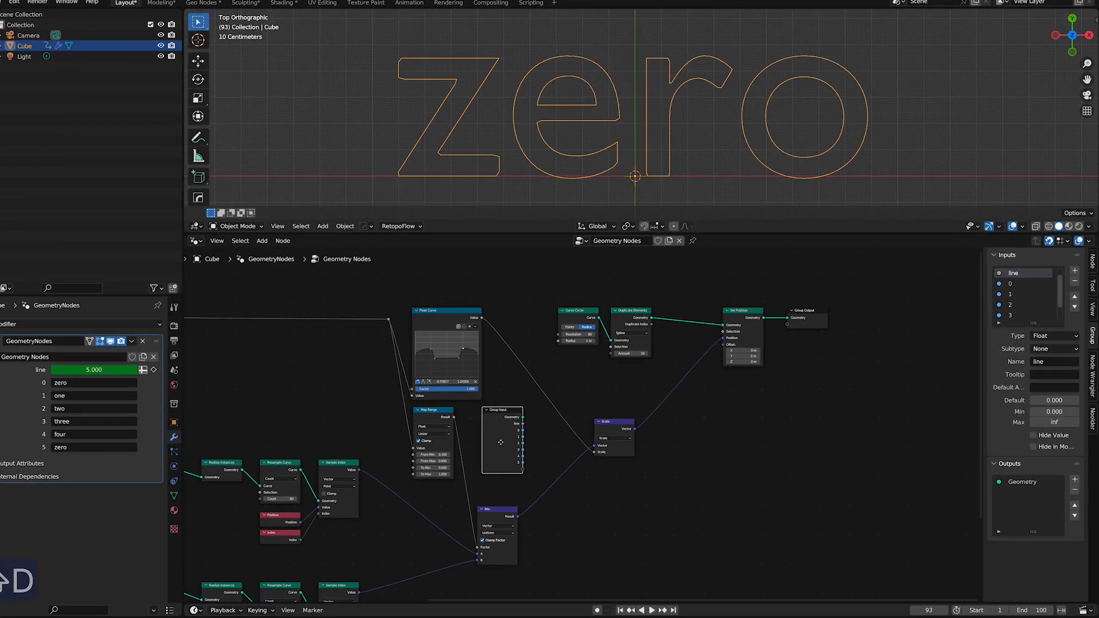
pyautogui.click(500, 442)
pyautogui.scroll(1, 501, 442)
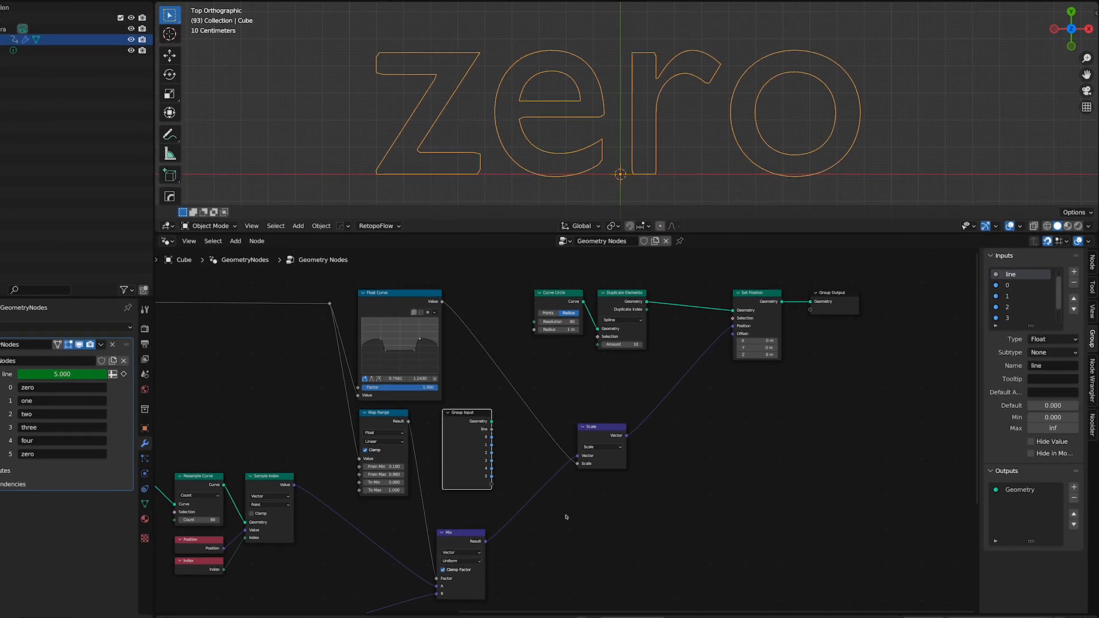
# Add a Mix node below the Scale node and link its Factor to a new socket on the duplicated Group Input
pyautogui.hotkey('shift', 'a')
pyautogui.write('m')
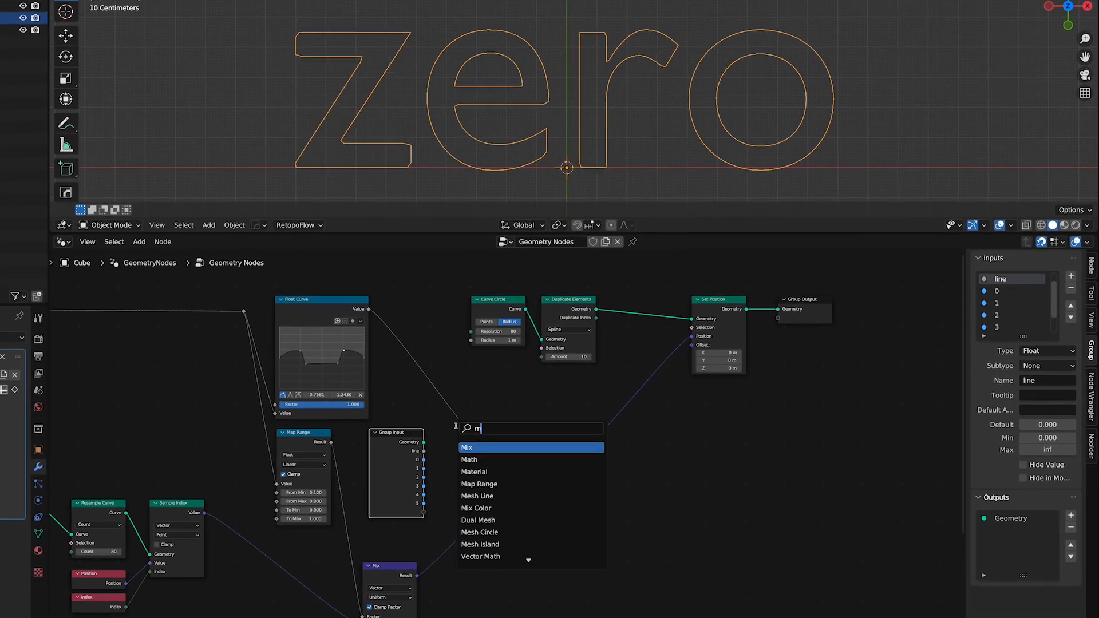
pyautogui.write('ix')
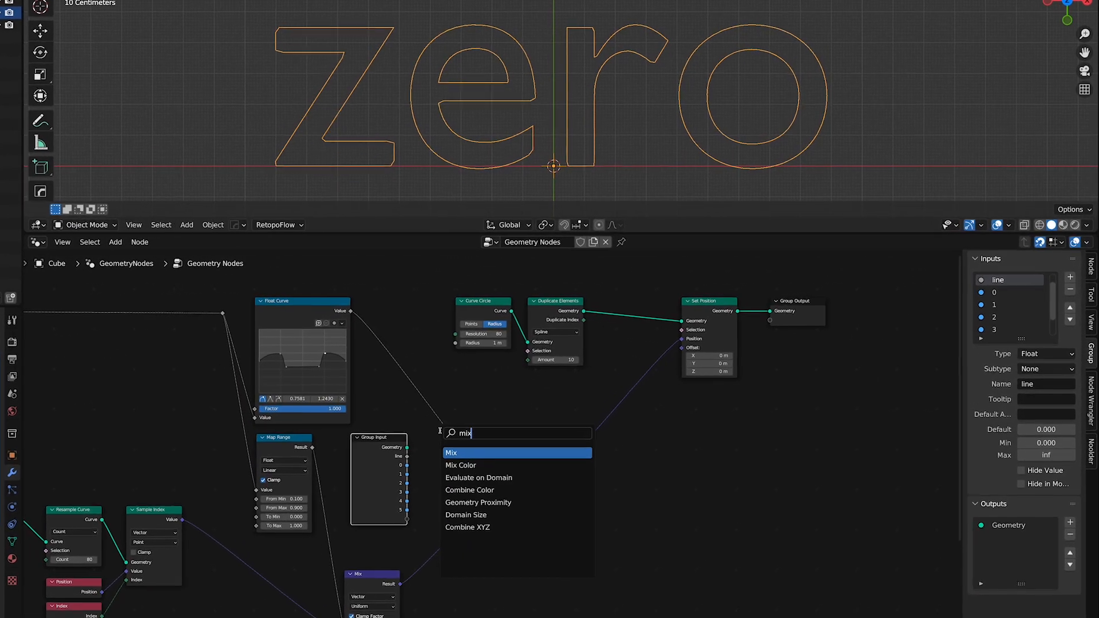
pyautogui.press('Return')
pyautogui.click(521, 527)
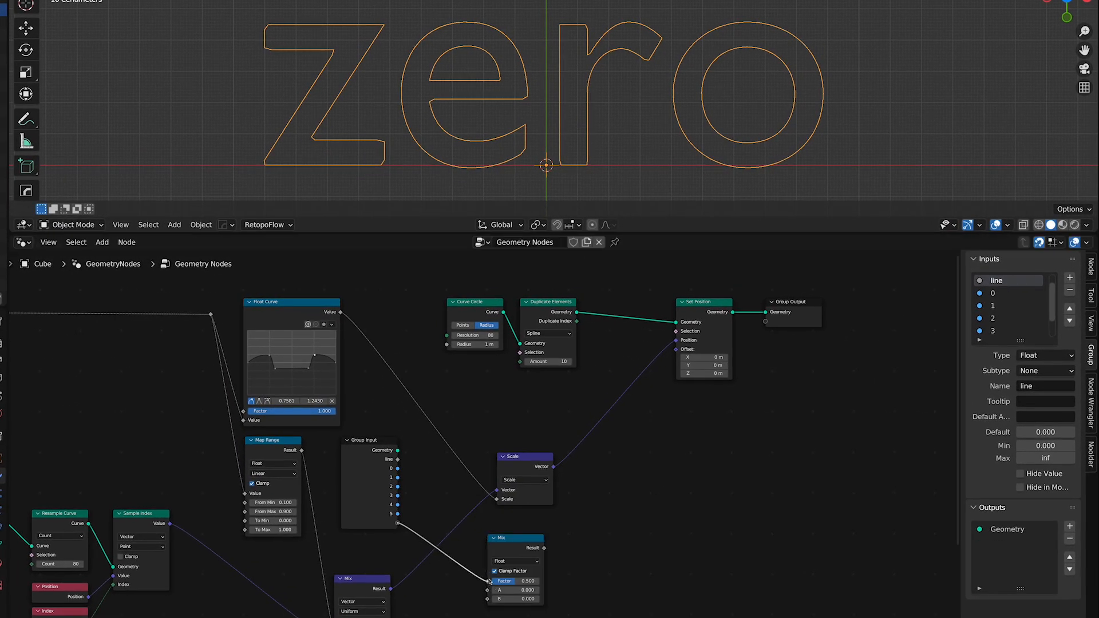
pyautogui.moveTo(489, 582); pyautogui.dragTo(488, 581)
# Rename the new Factor group input to pop and move it up the input list to just below line
pyautogui.doubleClick(1006, 331)
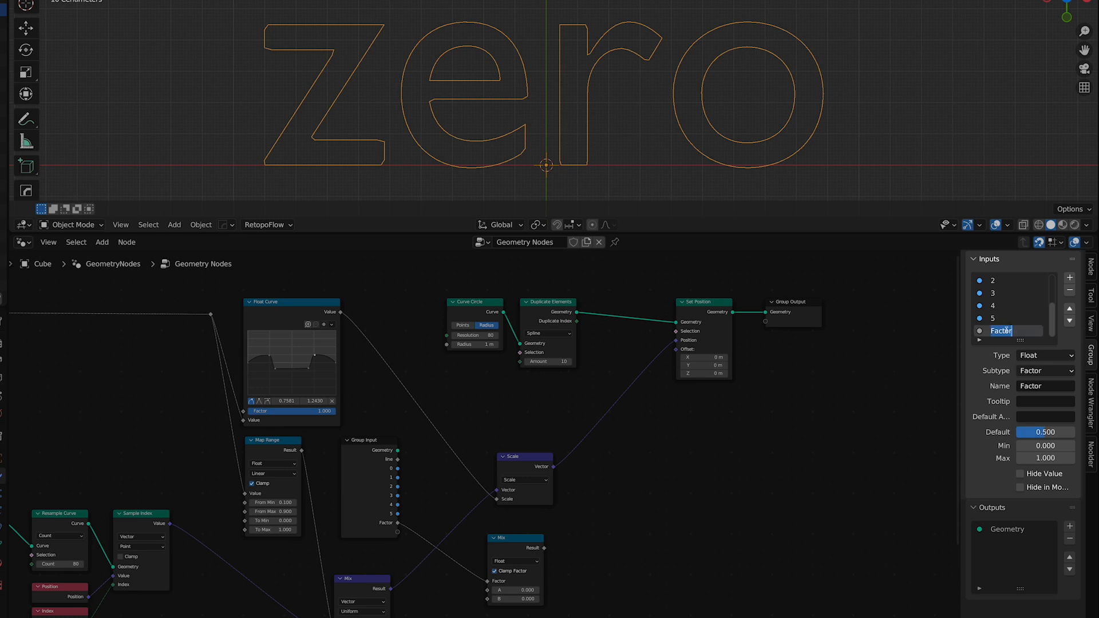
pyautogui.click(1070, 308)
pyautogui.click(1069, 308)
pyautogui.click(1069, 308)
pyautogui.click(1070, 308)
pyautogui.click(1070, 308)
pyautogui.click(1069, 308)
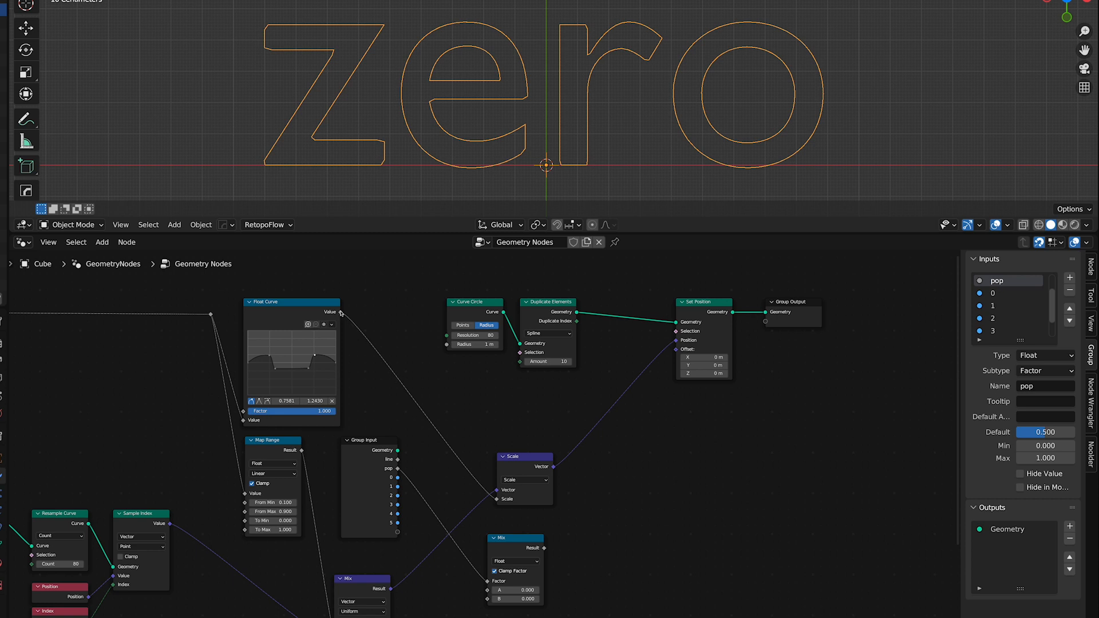
# Link the Float Curve's Value to the Mix node's B input and position the reroute point on that link
pyautogui.moveTo(471, 522); pyautogui.dragTo(488, 599)
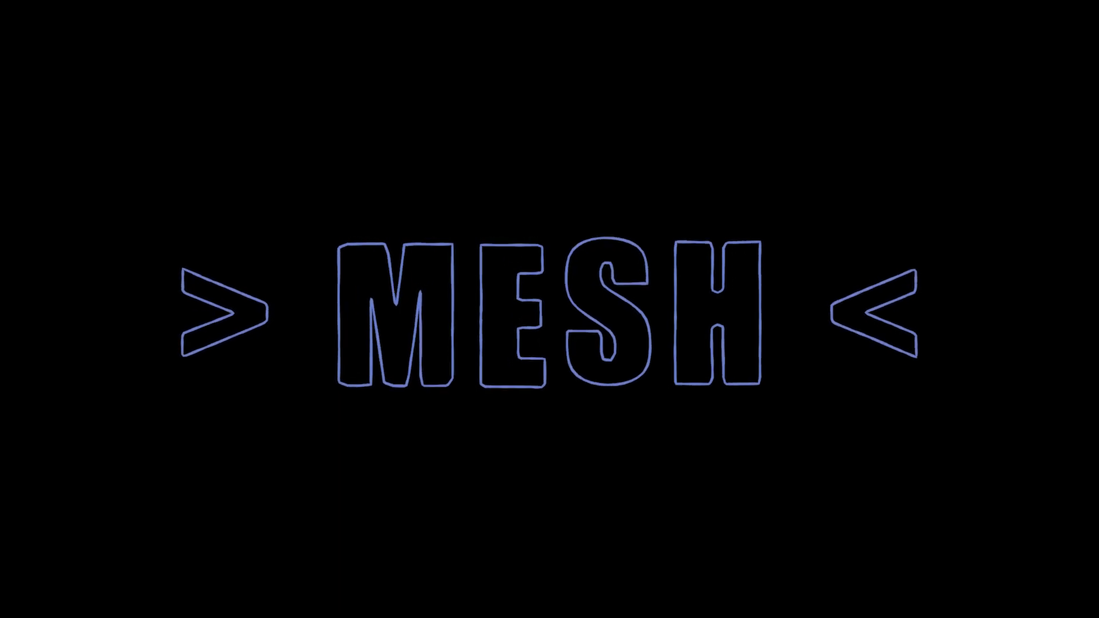
pyautogui.press('g')
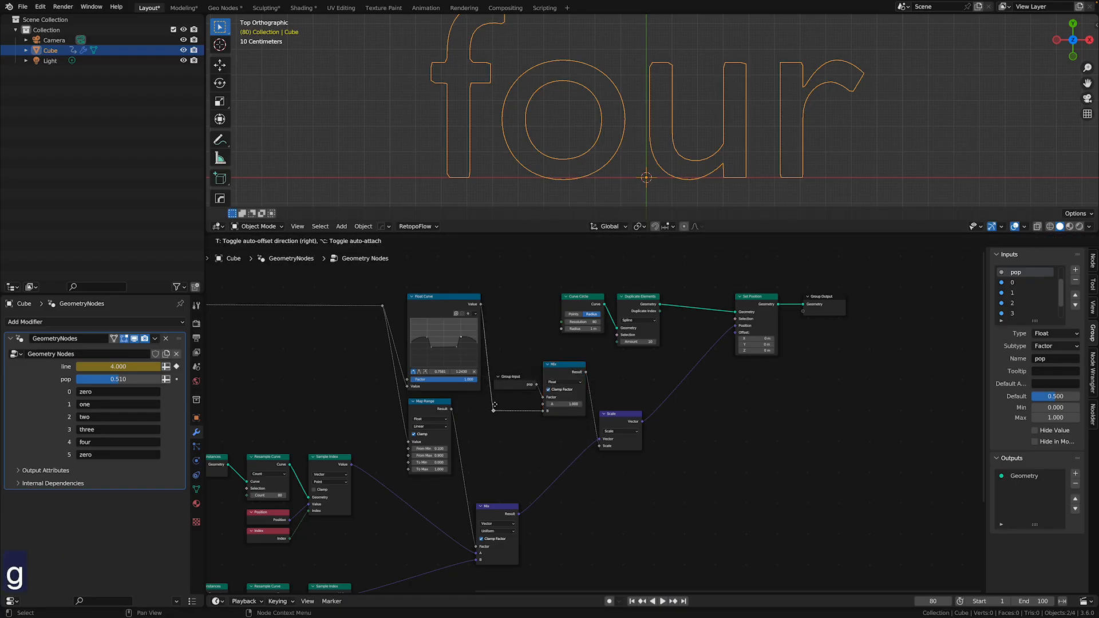
pyautogui.click(487, 411)
# Spread out the nodes at the end of the tree, leaving a wide gap between Set Position and Group Output
pyautogui.scroll(-5, 521, 412)
pyautogui.scroll(6, 652, 386)
pyautogui.moveTo(647, 372); pyautogui.dragTo(553, 309)
pyautogui.moveTo(601, 307); pyautogui.dragTo(648, 307)
pyautogui.moveTo(796, 311); pyautogui.dragTo(917, 312)
pyautogui.moveTo(915, 312); pyautogui.dragTo(672, 387, button='middle')
pyautogui.scroll(4, 682, 344)
pyautogui.scroll(1, 672, 386)
pyautogui.moveTo(766, 363); pyautogui.dragTo(924, 362)
# Insert a Curve to Mesh node on the link between Set Position and Group Output
pyautogui.click(283, 241)
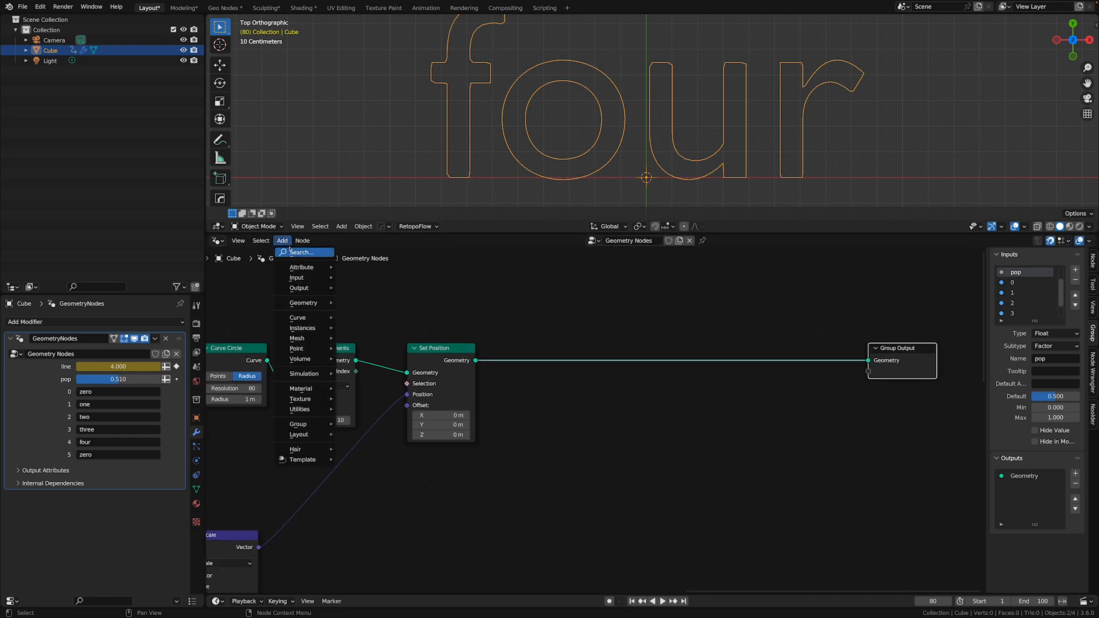
pyautogui.write('curve to')
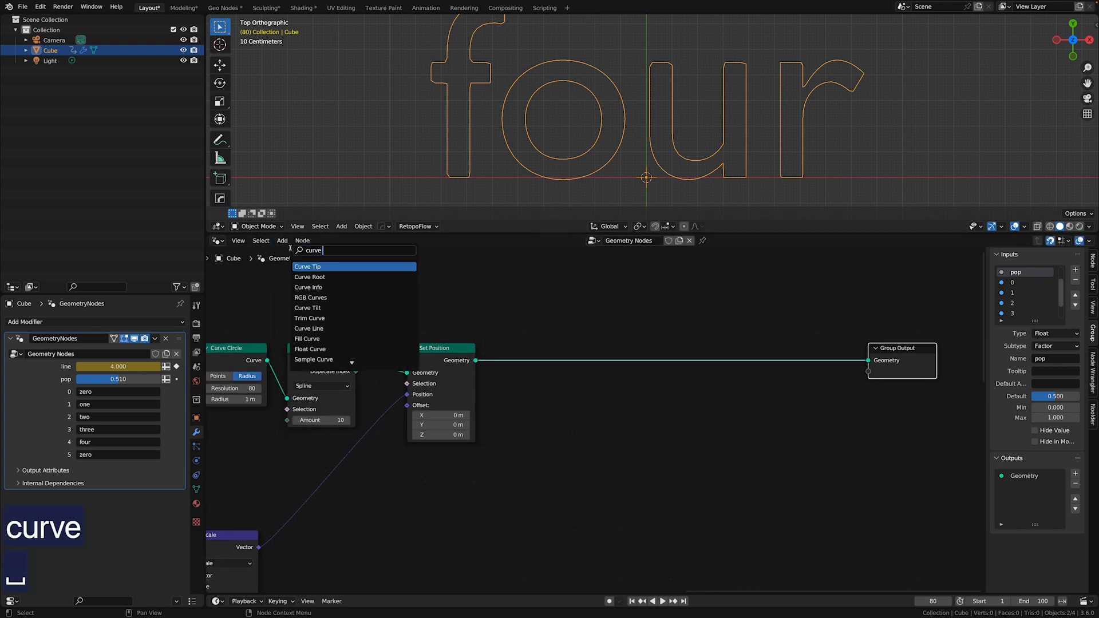
pyautogui.press('Return')
pyautogui.click(621, 360)
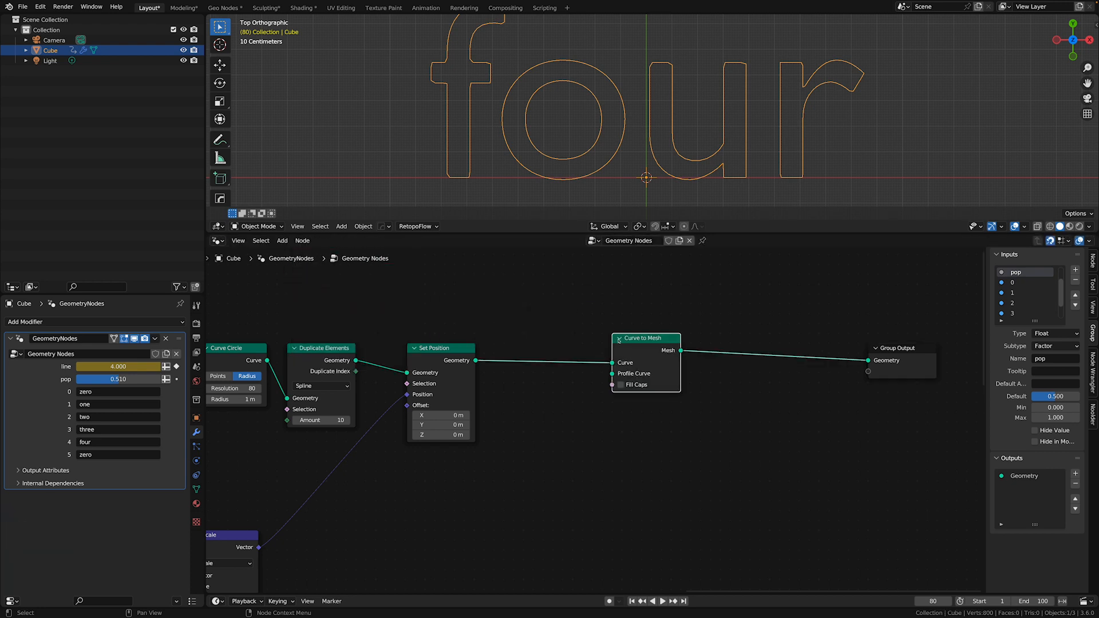
# Feed the Curve to Mesh profile from a new Curve Circle with a radius of 0.008 m and a resolution of 4
pyautogui.moveTo(619, 340); pyautogui.dragTo(578, 471)
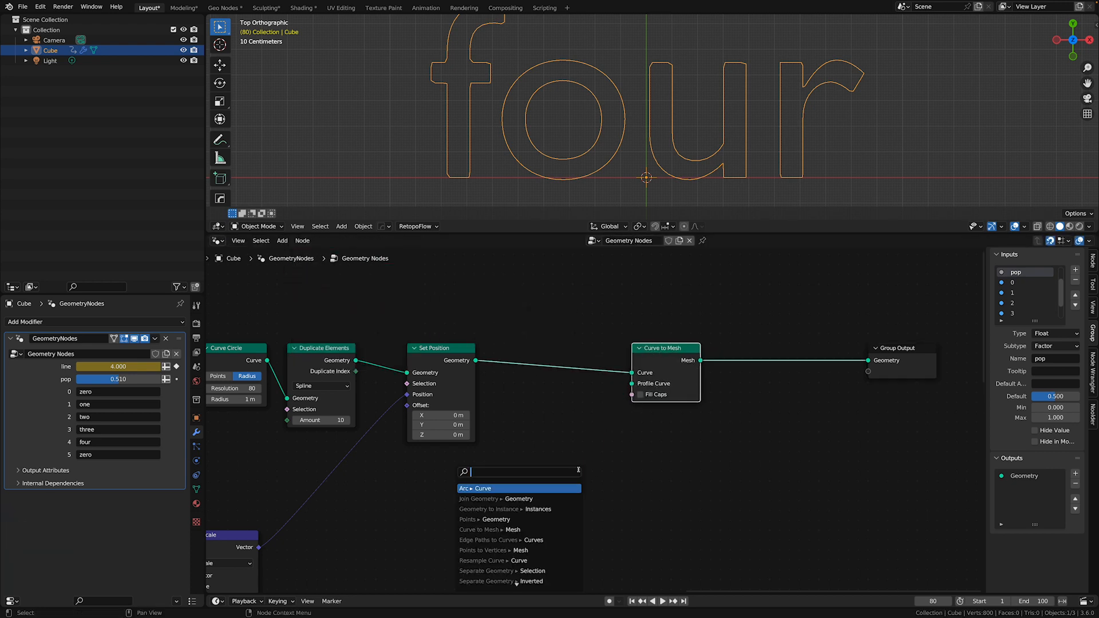
pyautogui.write('curve ci')
pyautogui.press('Return')
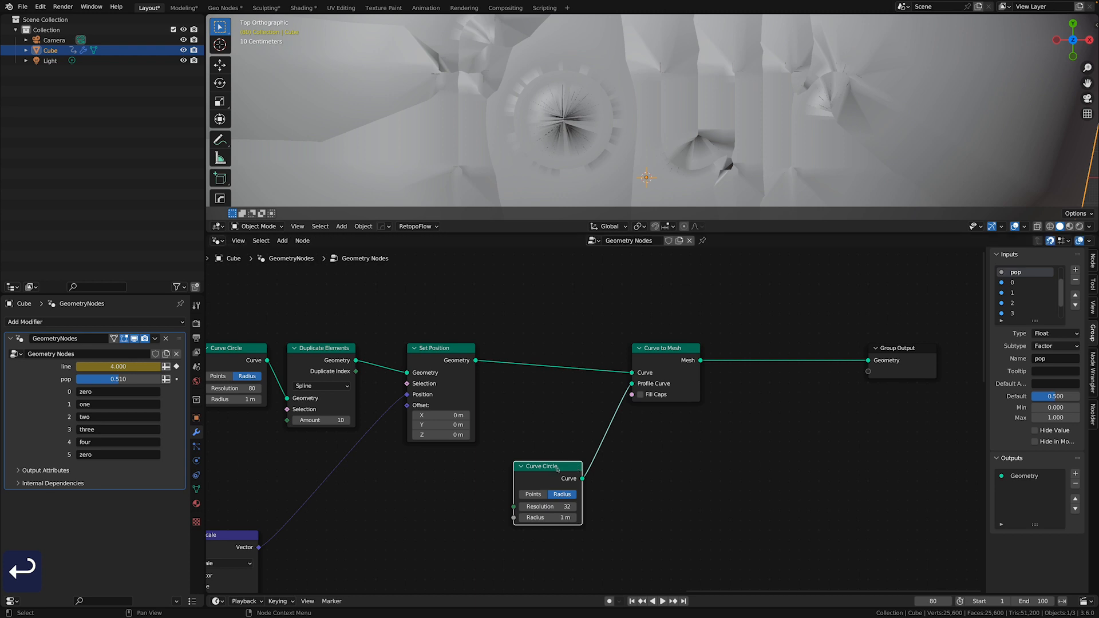
pyautogui.click(561, 516)
pyautogui.write('.008')
pyautogui.press('Return')
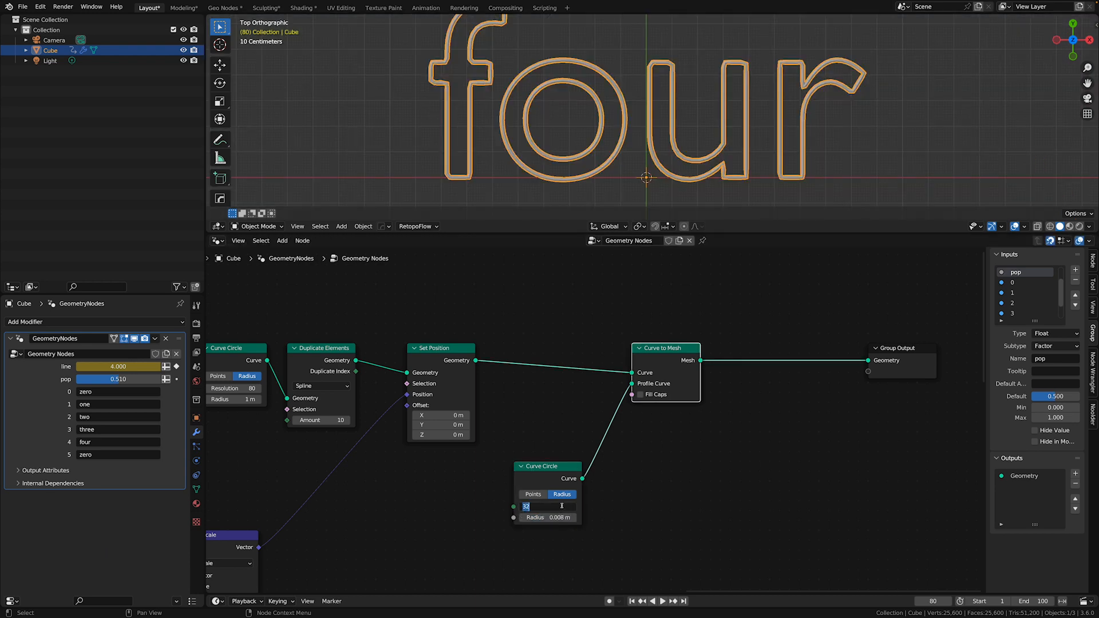
pyautogui.write('4')
pyautogui.press('Return')
# Place the profile Curve Circle beneath Set Position and move Curve to Mesh closer to Set Position
pyautogui.click(636, 525)
pyautogui.moveTo(671, 349); pyautogui.dragTo(642, 348)
pyautogui.moveTo(544, 468); pyautogui.dragTo(433, 478)
pyautogui.moveTo(636, 349); pyautogui.dragTo(596, 349)
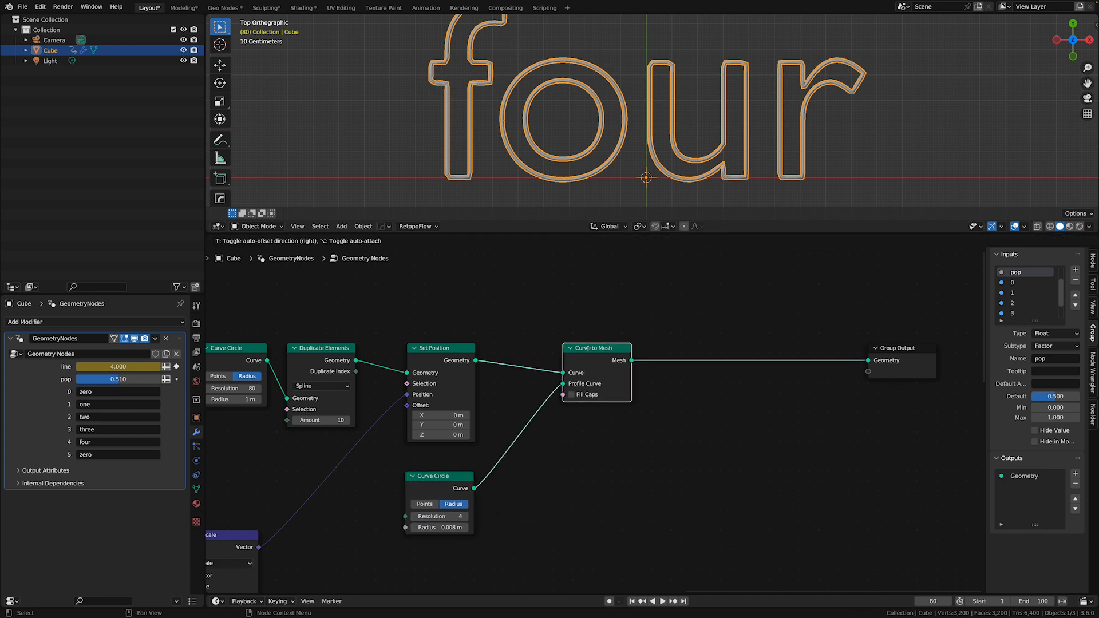
# Insert a Set Shade Smooth node between Curve to Mesh and Group Output
pyautogui.hotkey('shift', 'a')
pyautogui.write('s')
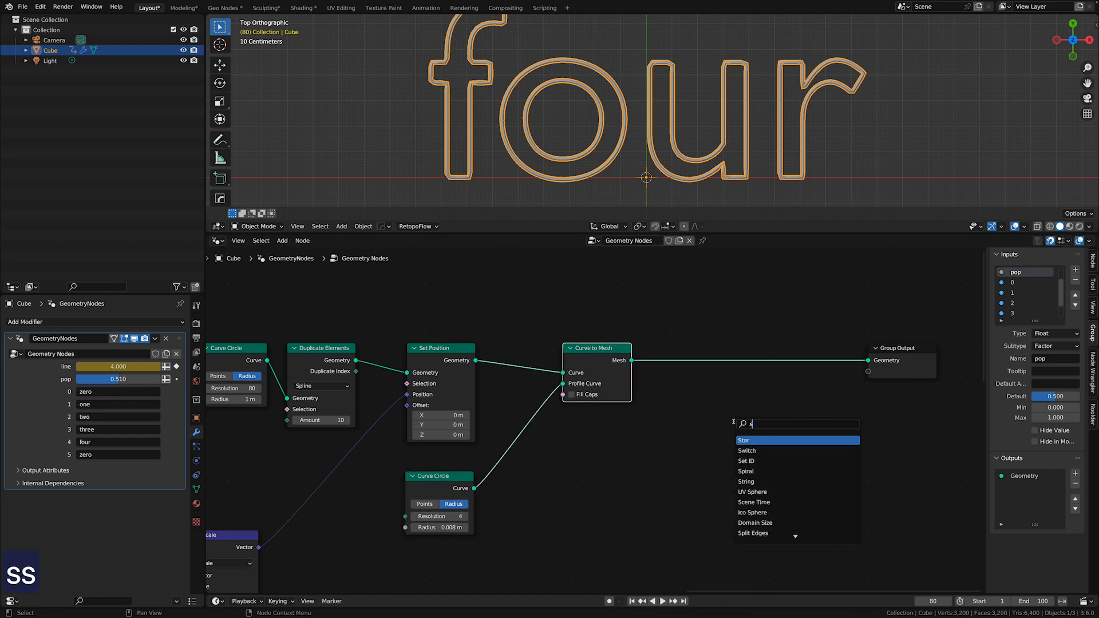
pyautogui.write('et sh')
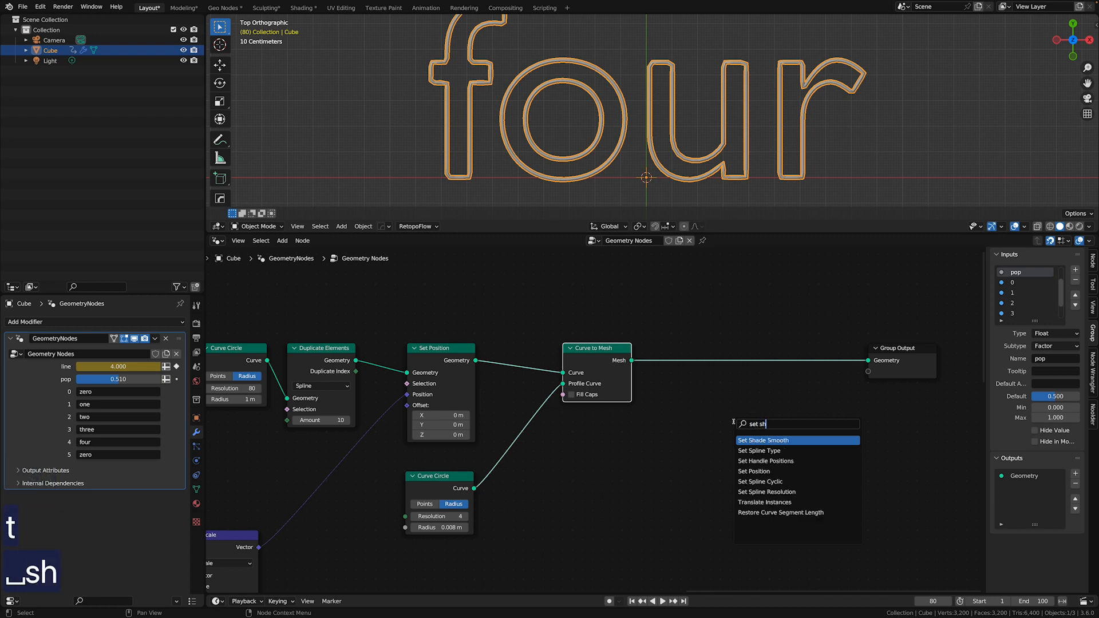
pyautogui.press('Return')
pyautogui.click(715, 349)
pyautogui.click(669, 400)
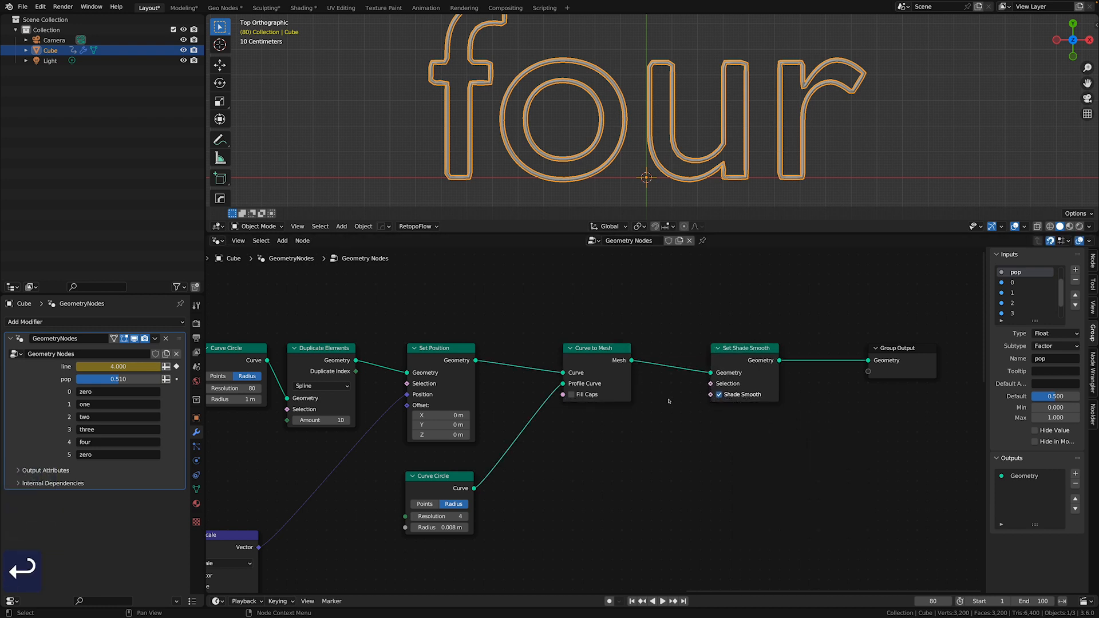
# Deselect the word object, move Curve to Mesh next to Set Shade Smooth, and shift Group Output farther right
pyautogui.click(687, 196)
pyautogui.moveTo(595, 348); pyautogui.dragTo(654, 348)
pyautogui.moveTo(891, 350); pyautogui.dragTo(921, 351)
# Insert a Set Material node between Set Shade Smooth and Group Output and assign the existing Material to it
pyautogui.hotkey('shift', 'a')
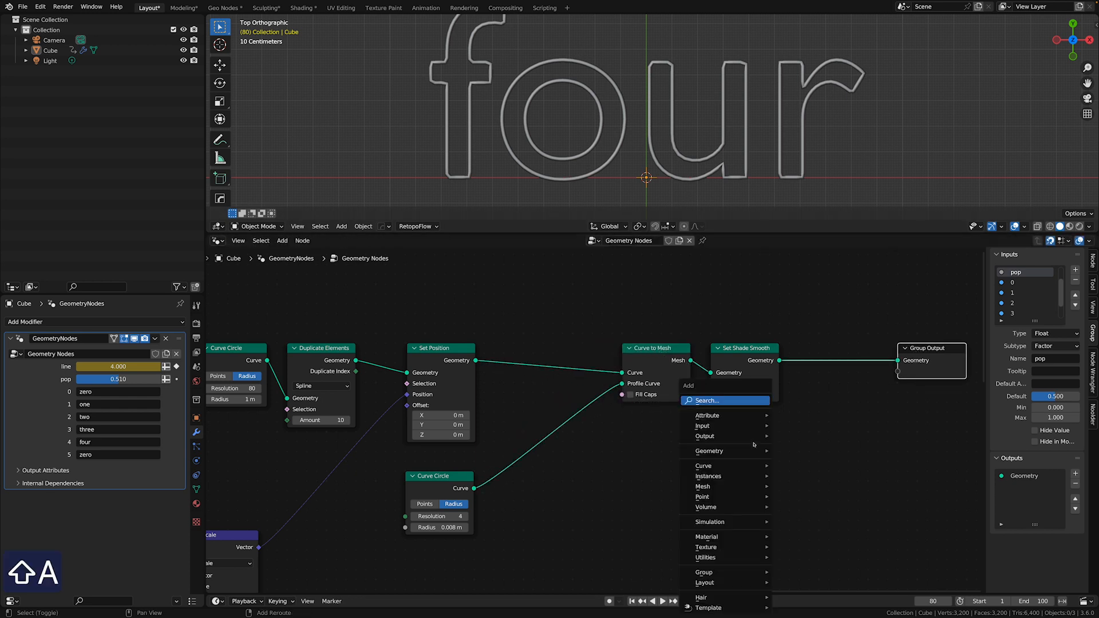
pyautogui.write('se')
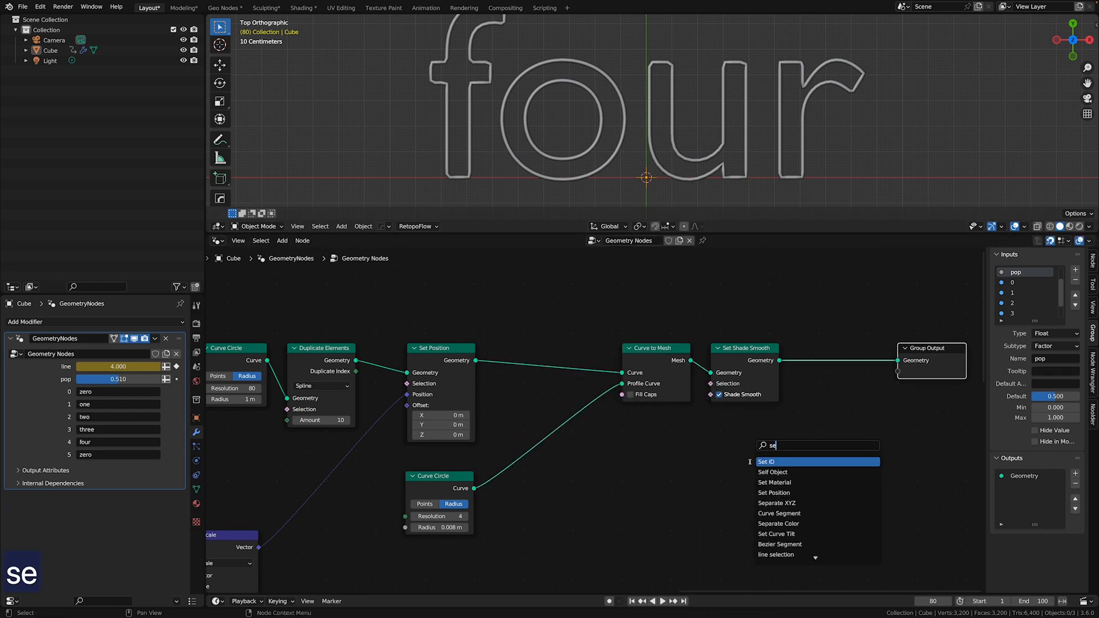
pyautogui.click(774, 483)
pyautogui.click(808, 415)
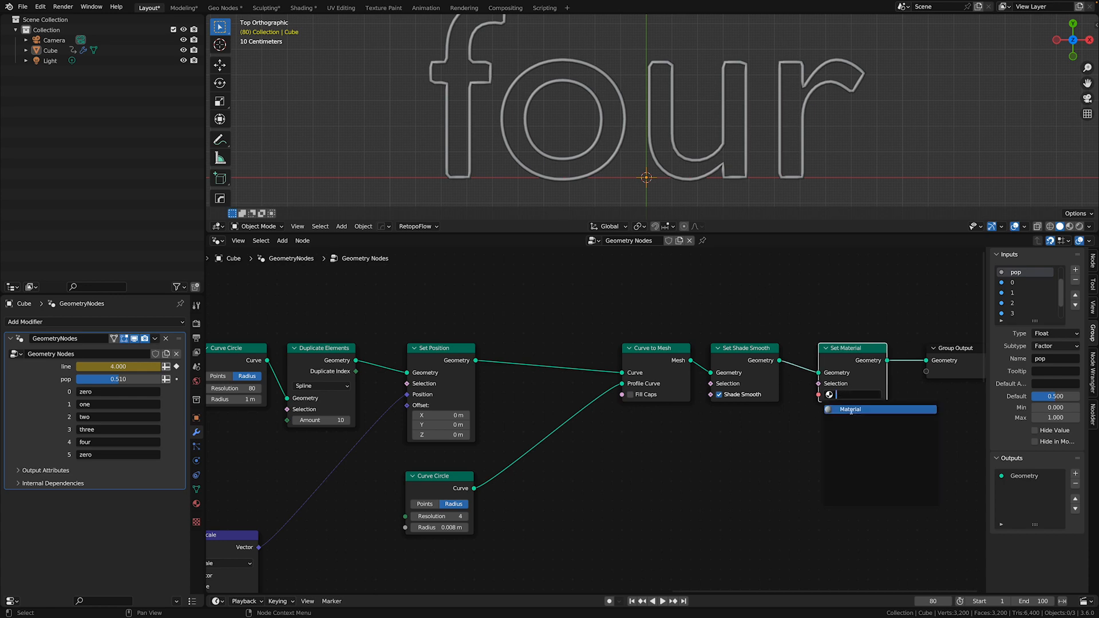
pyautogui.click(851, 410)
# Give the material an orange emission colour and preview it in rendered shading before returning to solid shading
pyautogui.click(196, 505)
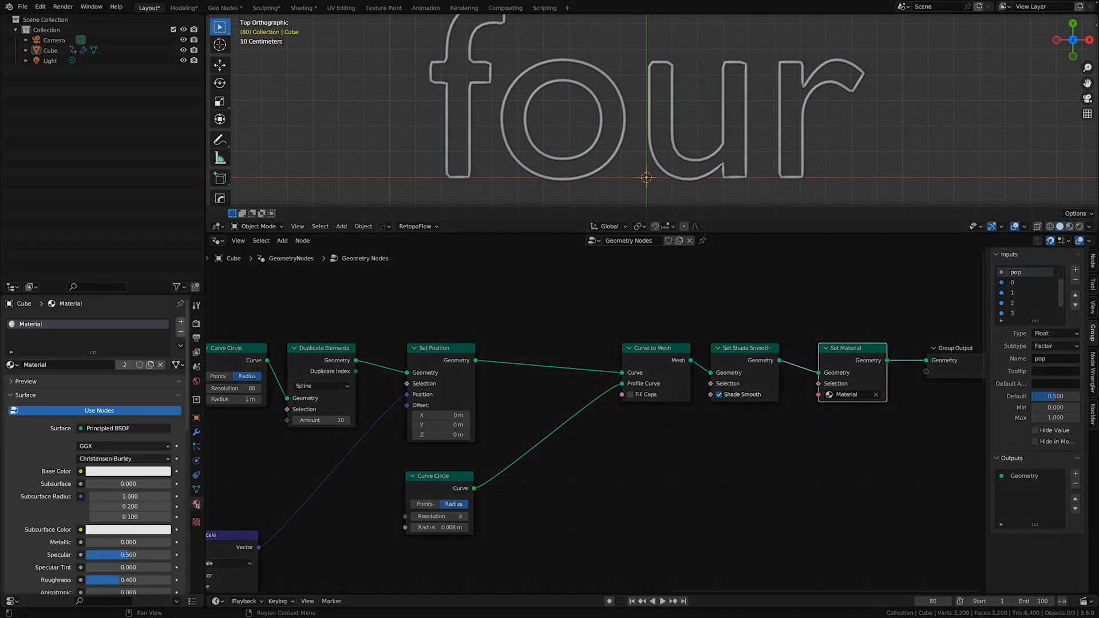
pyautogui.scroll(-4, 11, 444)
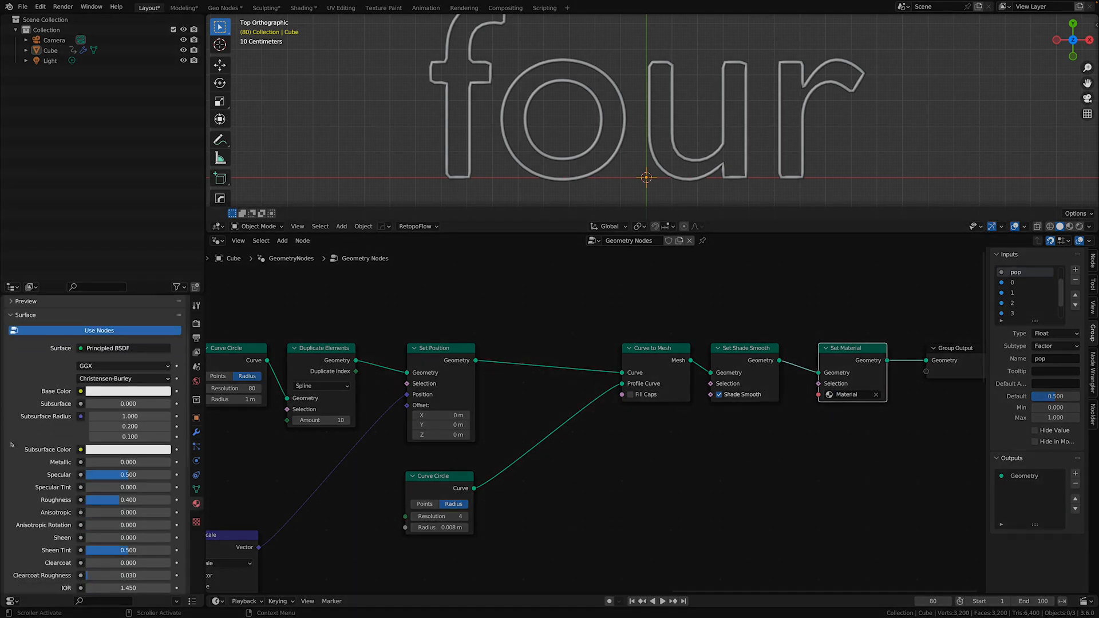
pyautogui.scroll(-7, 39, 440)
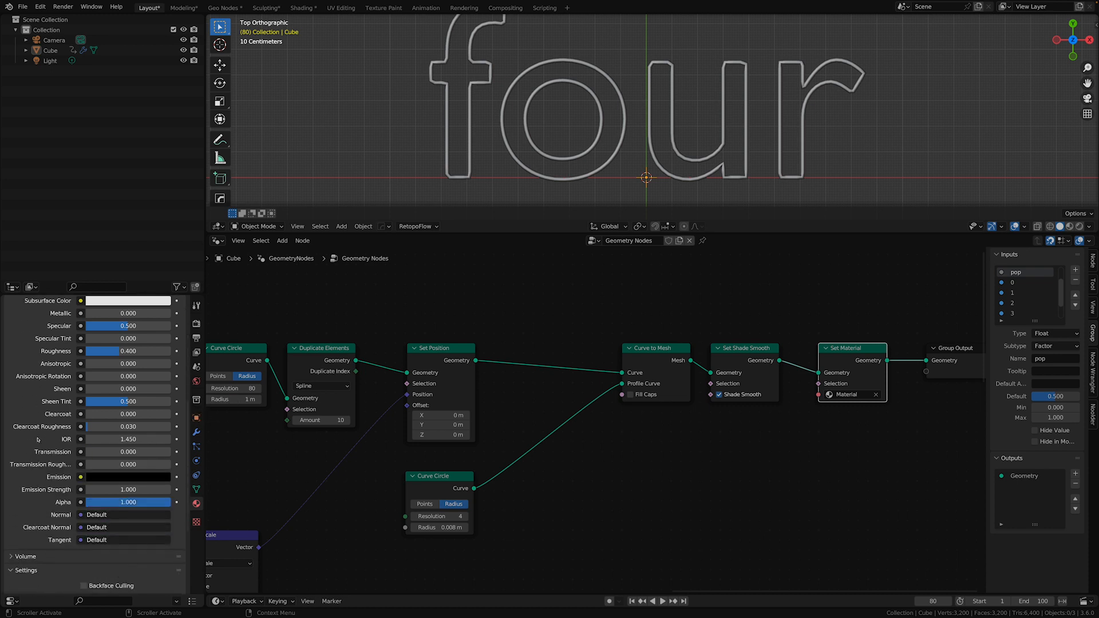
pyautogui.click(115, 477)
pyautogui.moveTo(170, 372); pyautogui.dragTo(176, 333)
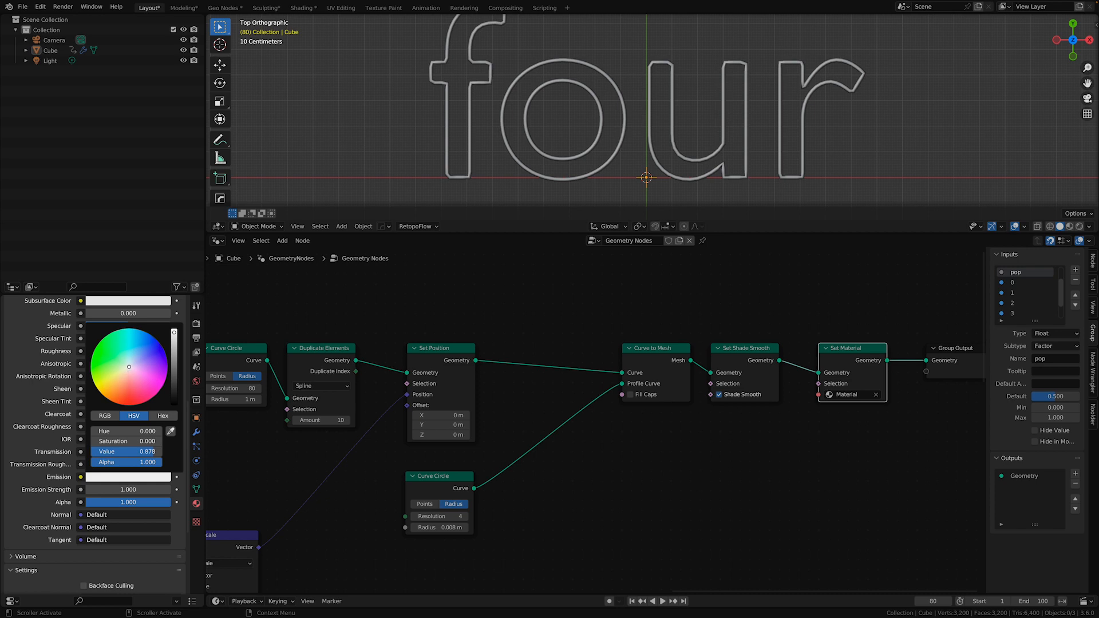
pyautogui.click(1079, 227)
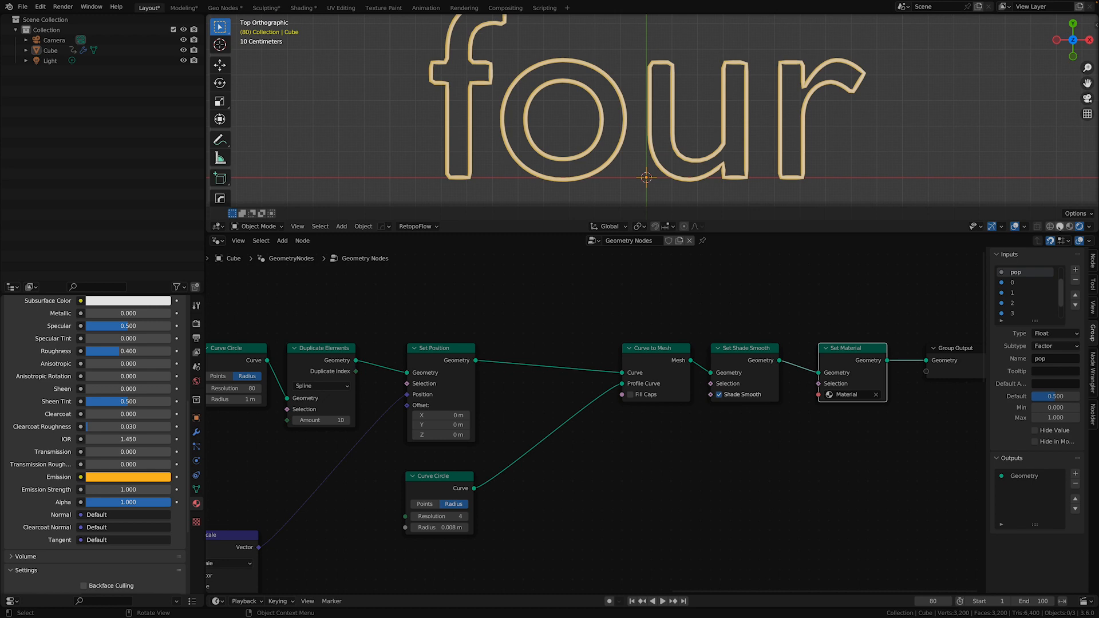
pyautogui.click(1060, 227)
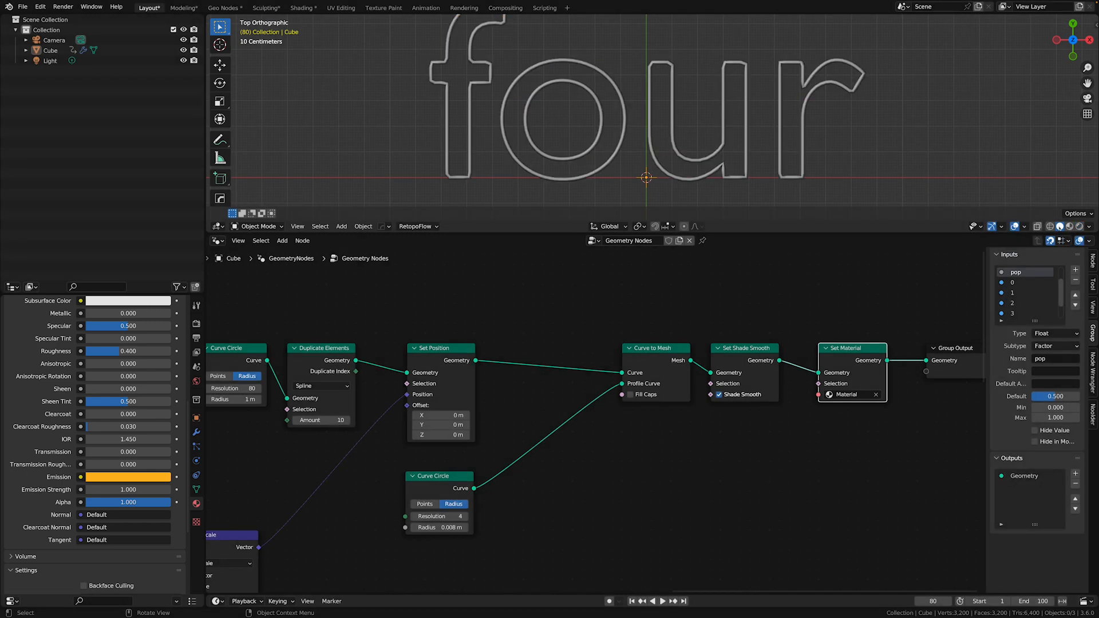
# Insert a Resample Curve node between Set Position and Curve to Mesh, using Length mode with a length of 0.01 m
pyautogui.click(283, 242)
pyautogui.click(309, 253)
pyautogui.write('resam')
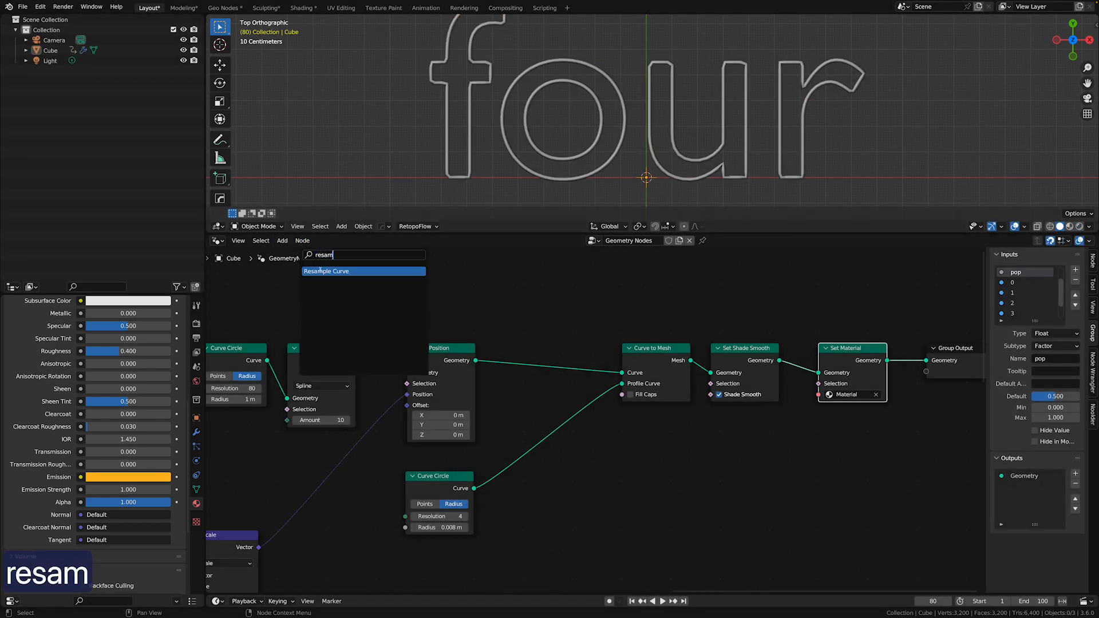
pyautogui.click(320, 271)
pyautogui.click(538, 344)
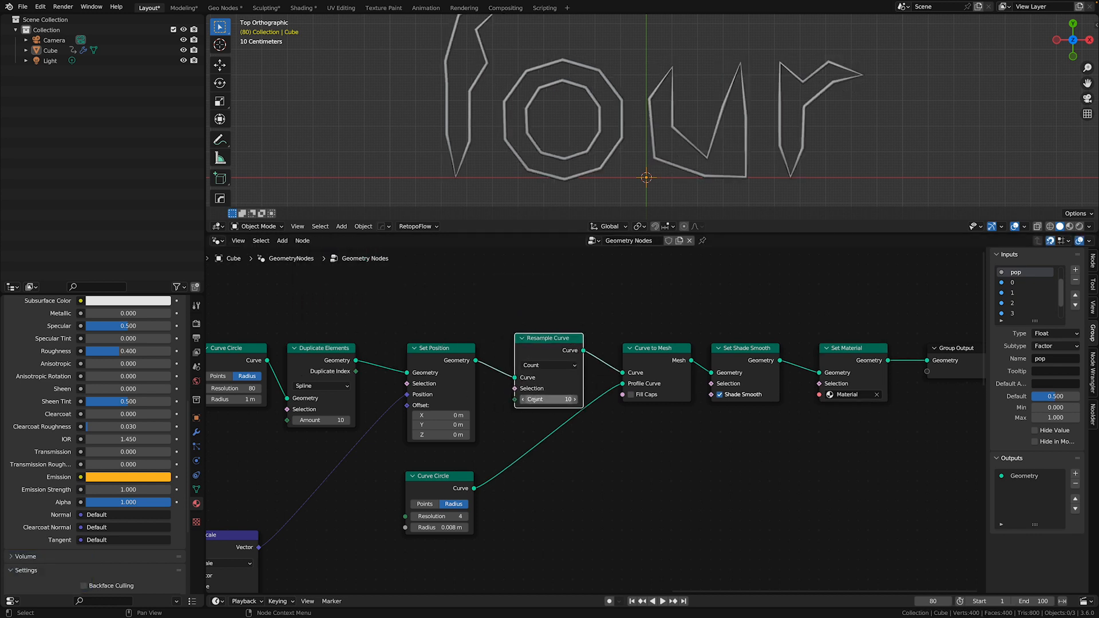
pyautogui.click(534, 366)
pyautogui.click(547, 399)
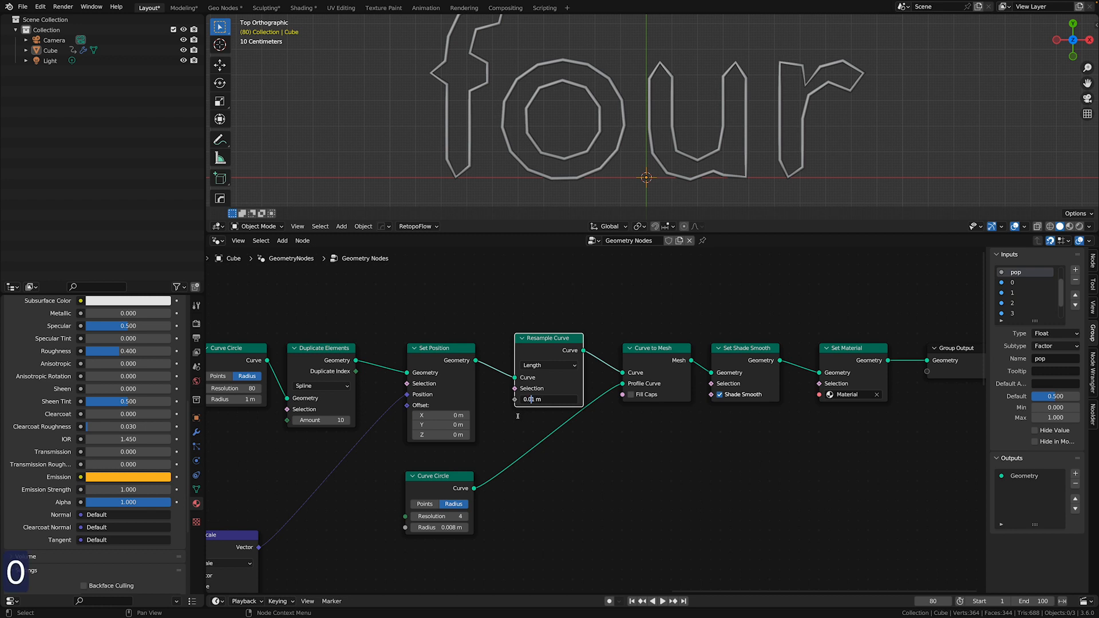
pyautogui.press('Return')
# Place the profile Curve Circle beneath Resample Curve and move the other Curve Circle and Duplicate Elements farther away from Set Position
pyautogui.moveTo(441, 476); pyautogui.dragTo(549, 436)
pyautogui.moveTo(537, 339); pyautogui.dragTo(536, 353)
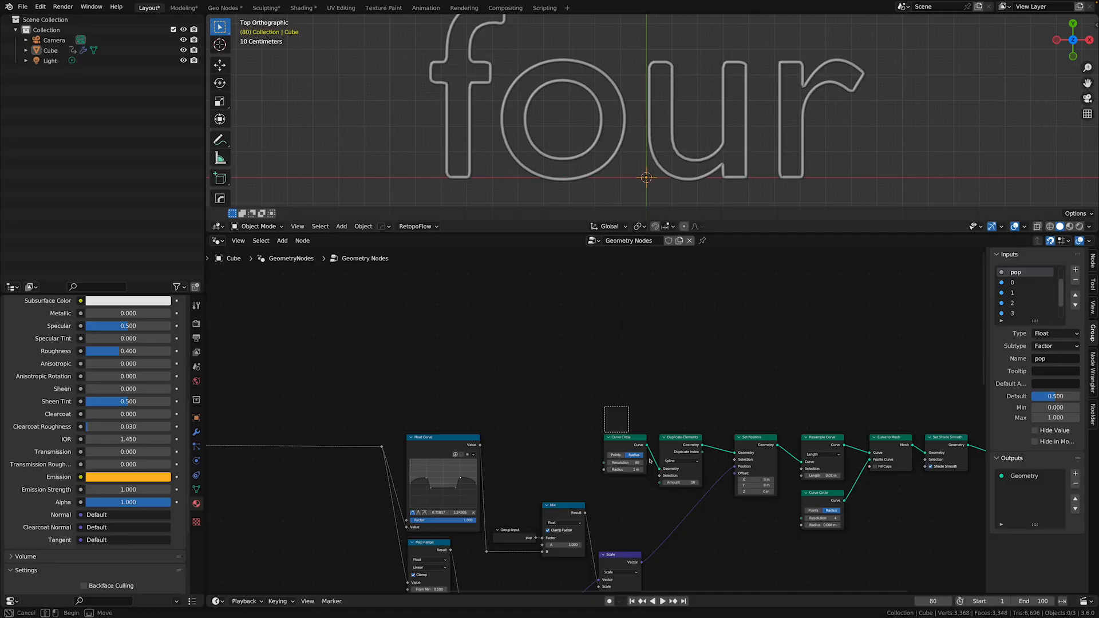
pyautogui.moveTo(650, 461); pyautogui.dragTo(680, 486)
pyautogui.press('g')
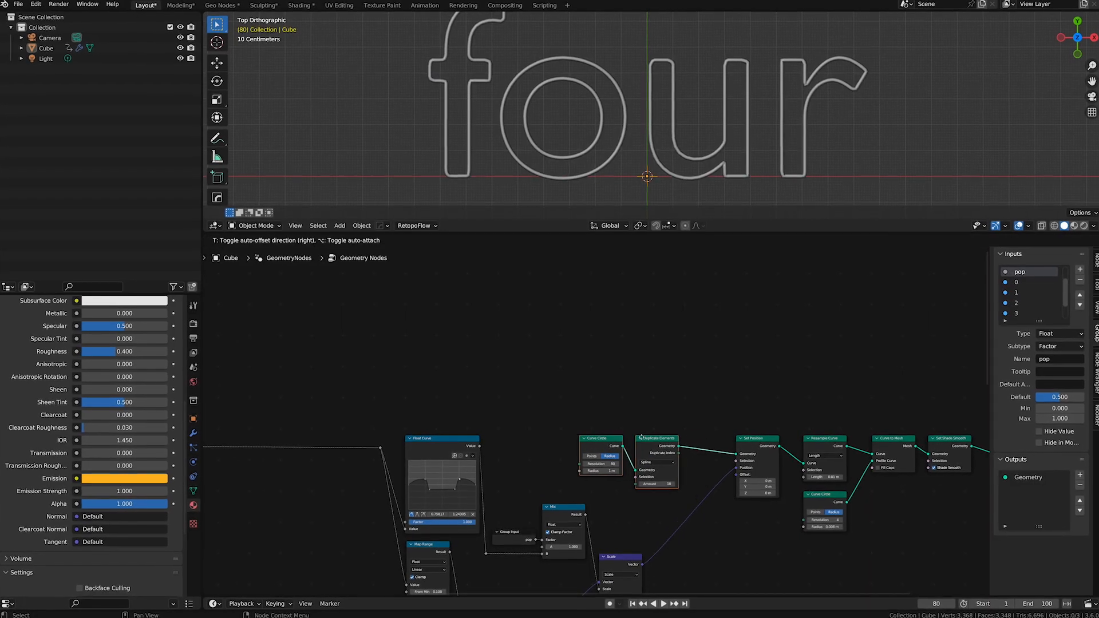
pyautogui.click(600, 467)
# Insert a Set Curve Radius node between Duplicate Elements and Set Position with a radius of 1 m
pyautogui.click(274, 239)
pyautogui.write('set cu')
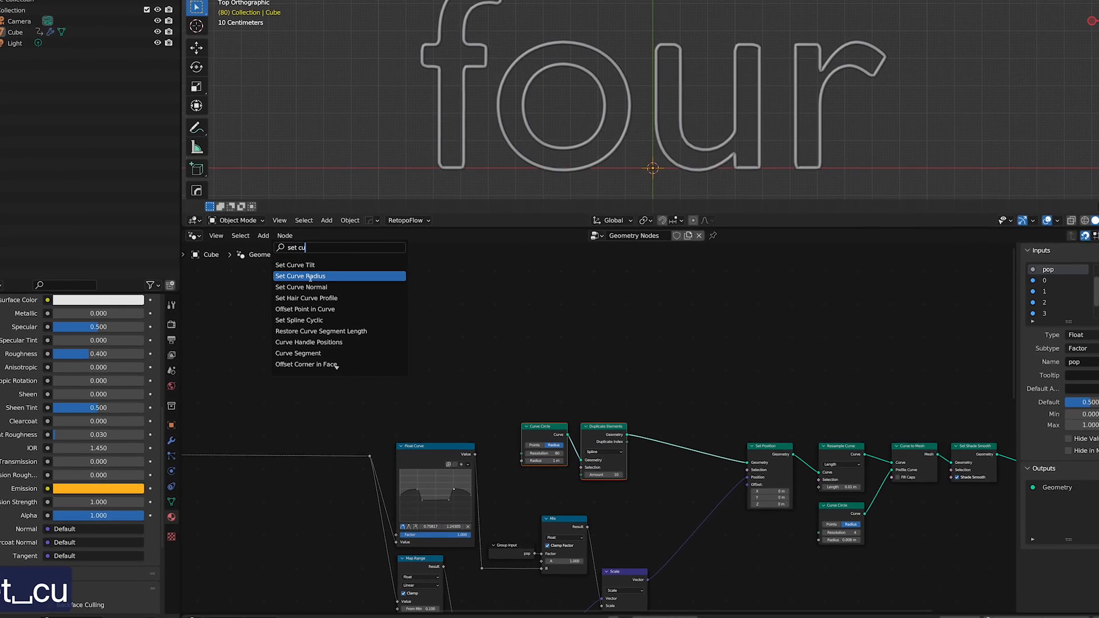
pyautogui.click(350, 143)
pyautogui.click(758, 478)
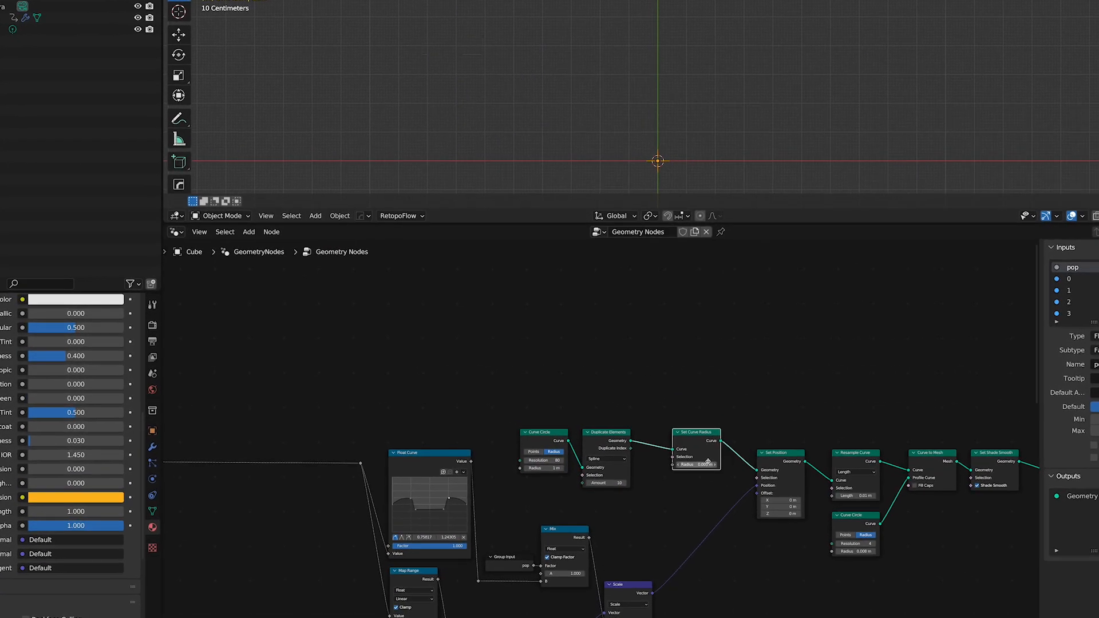
pyautogui.doubleClick(698, 460)
pyautogui.write('1')
pyautogui.press('Return')
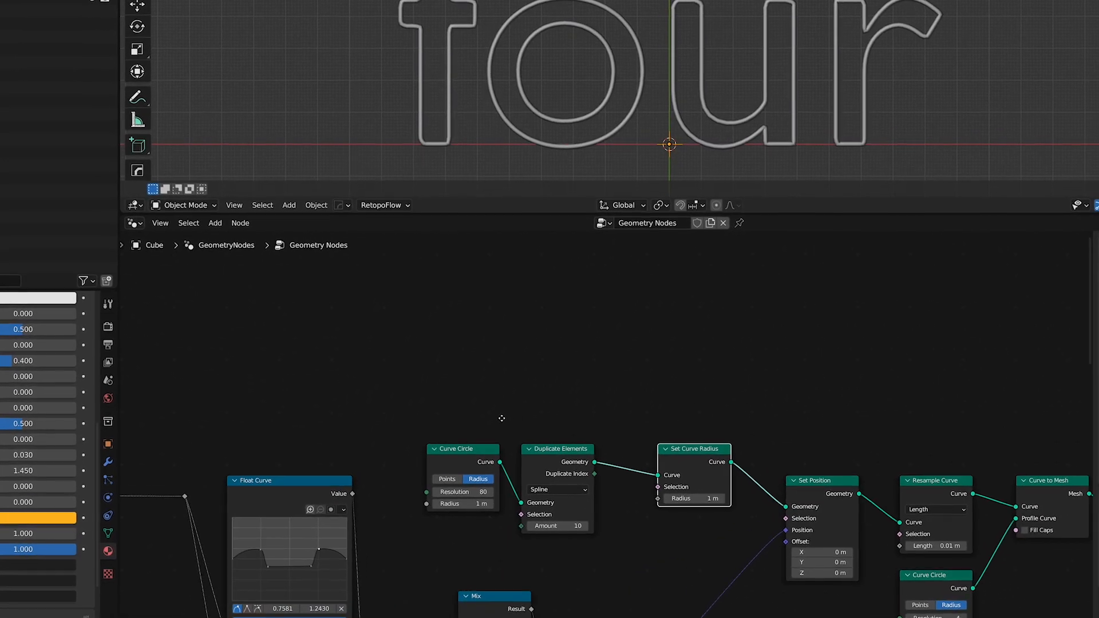
# Drive the Set Curve Radius radius with a Random Value node of Min 0.650 and Max 1.100, trying different seeds
pyautogui.click(215, 223)
pyautogui.write('rand')
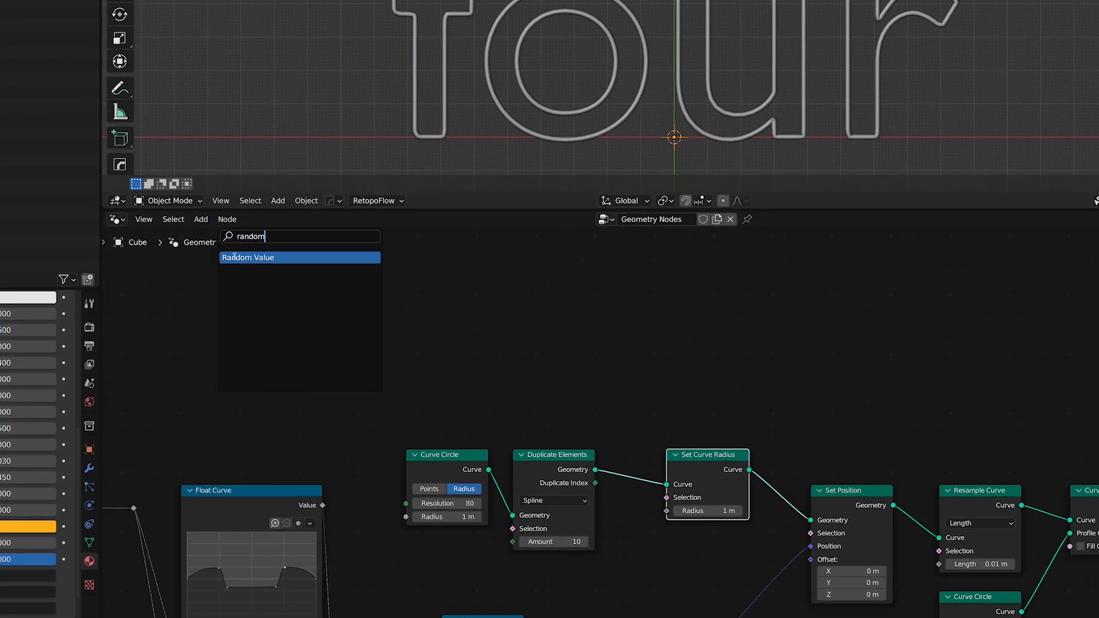
pyautogui.write('om')
pyautogui.click(234, 257)
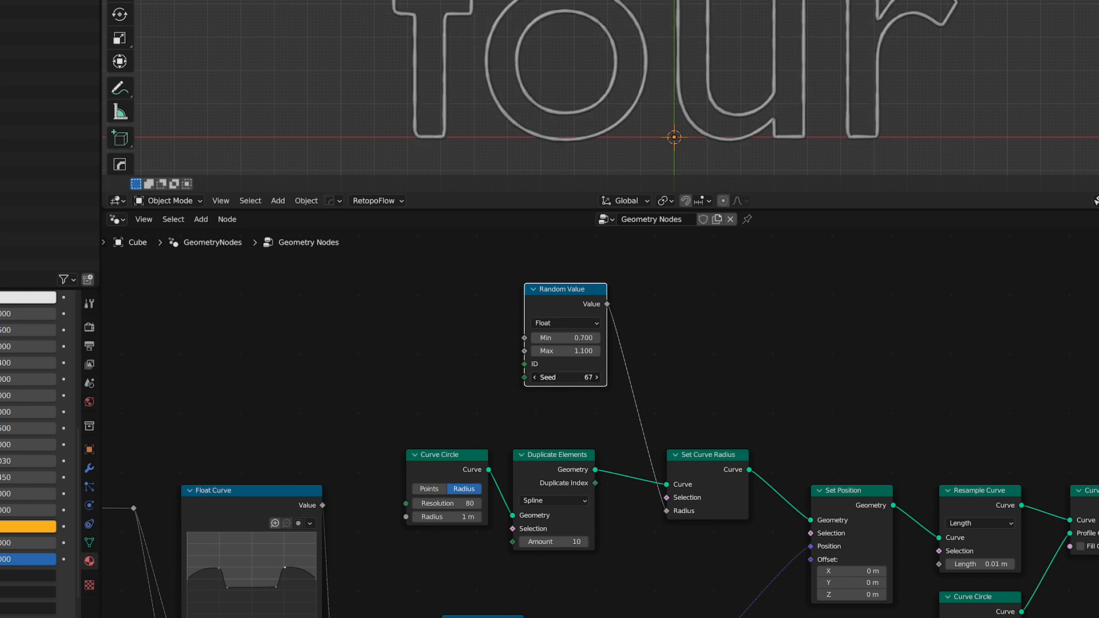
pyautogui.moveTo(565, 377); pyautogui.dragTo(555, 377)
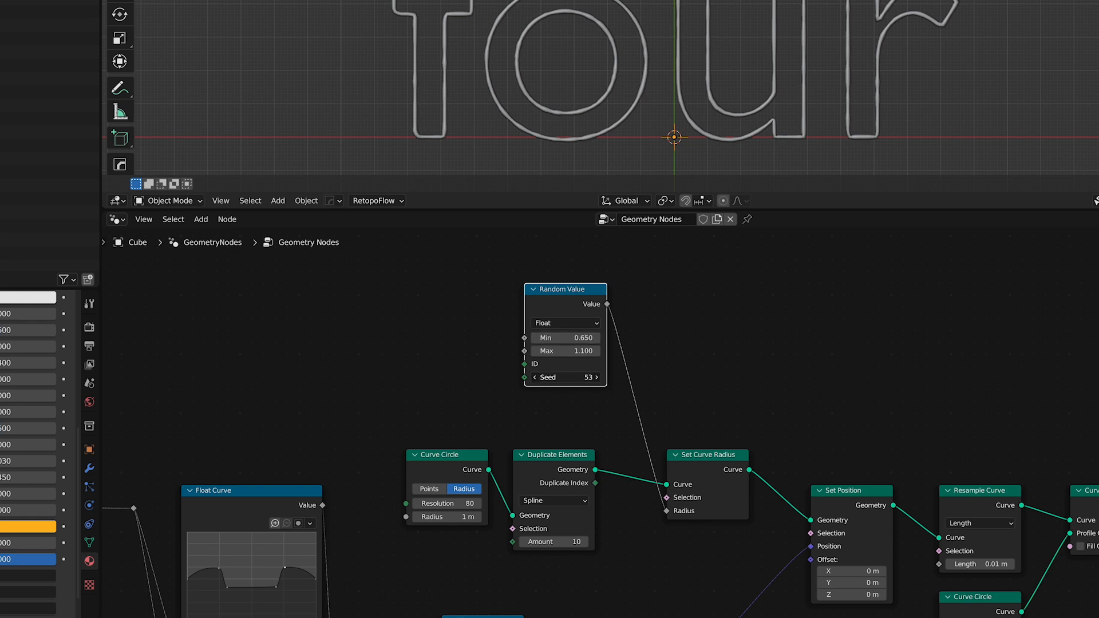
# Drive the Random Value seed with the Frame output of a new Scene Time node and play the animation
pyautogui.moveTo(566, 377); pyautogui.dragTo(318, 332)
pyautogui.write('time')
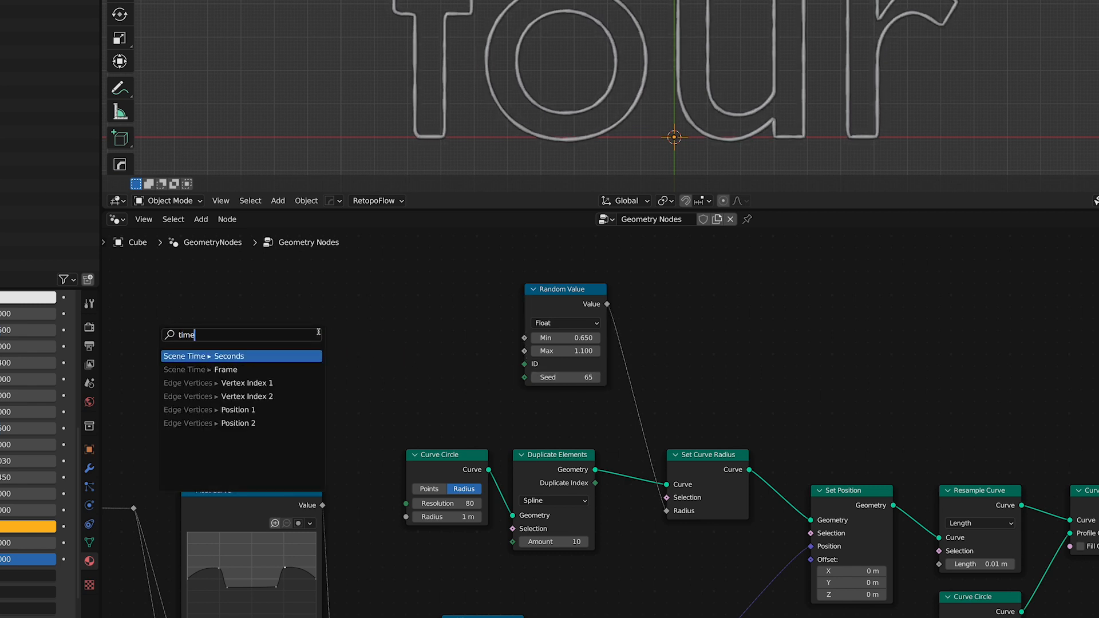
pyautogui.click(229, 369)
pyautogui.click(297, 332)
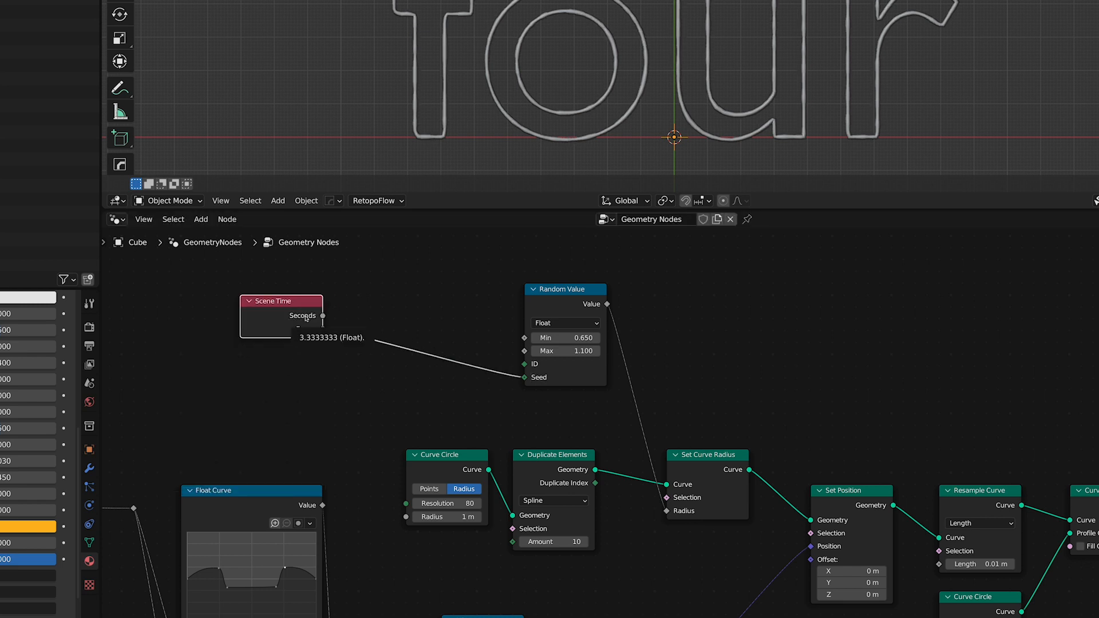
pyautogui.press('space')
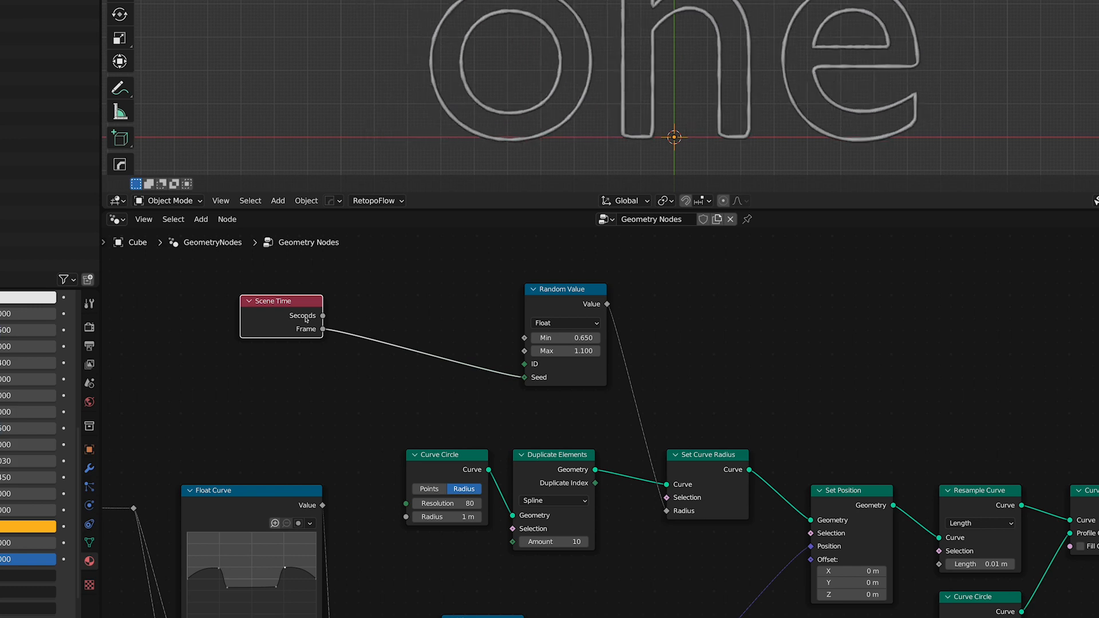
pyautogui.press('space')
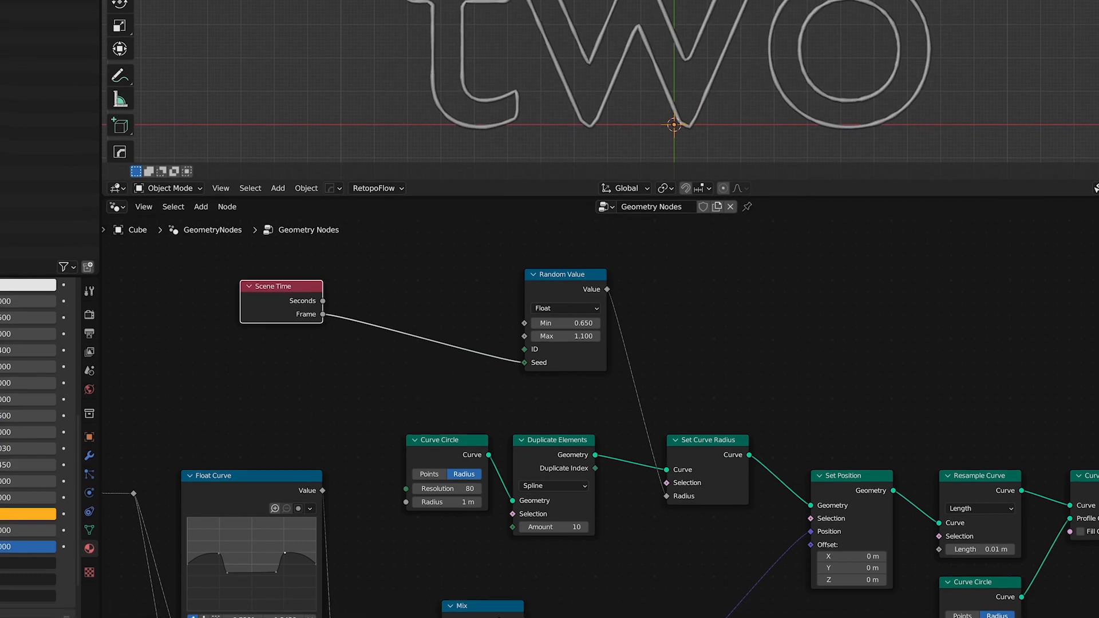
# Enlarge the timeline with the word object selected to show its keyframes, and go to frame 90
pyautogui.moveTo(259, 617); pyautogui.dragTo(270, 392)
pyautogui.click(465, 95)
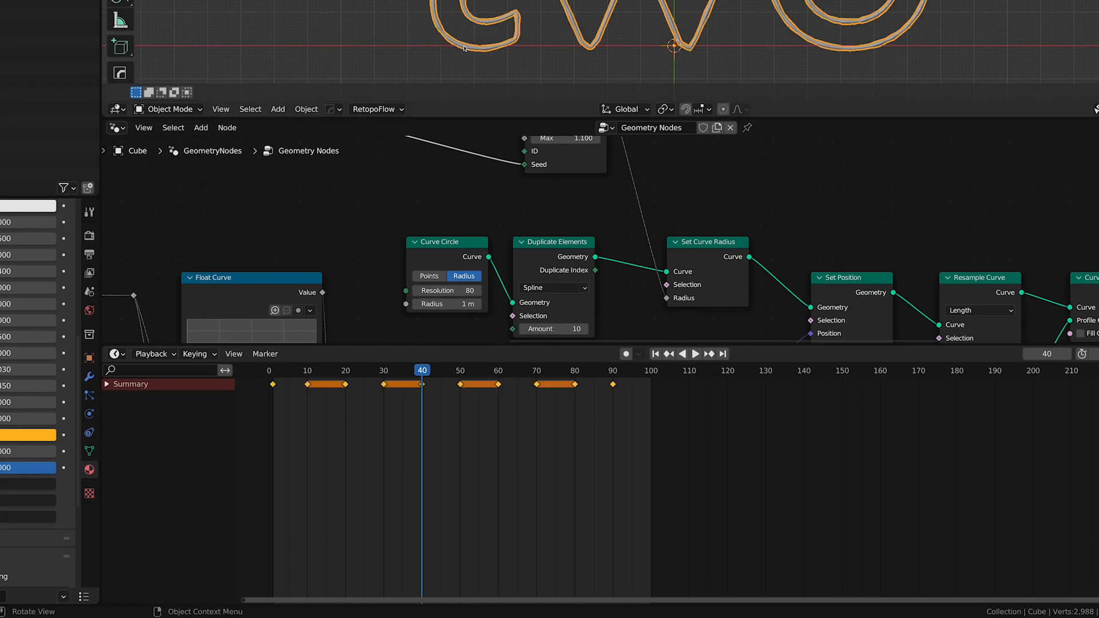
pyautogui.click(394, 420)
pyautogui.click(614, 371)
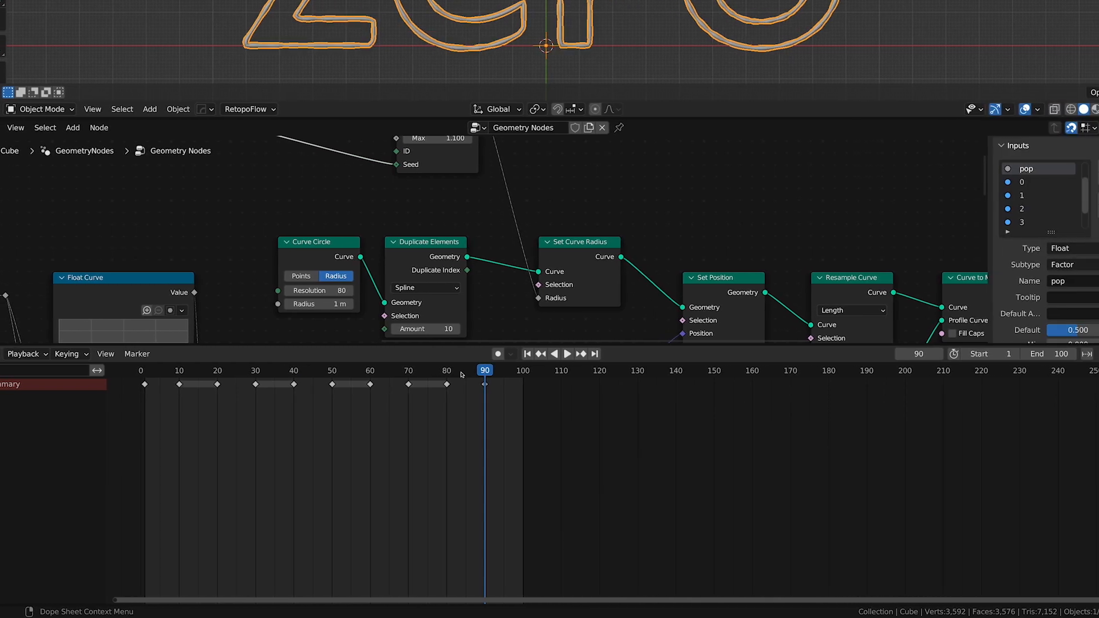
# Set the playback range to start at frame 90 and end at frame 120
pyautogui.click(968, 354)
pyautogui.write('90')
pyautogui.press('Return')
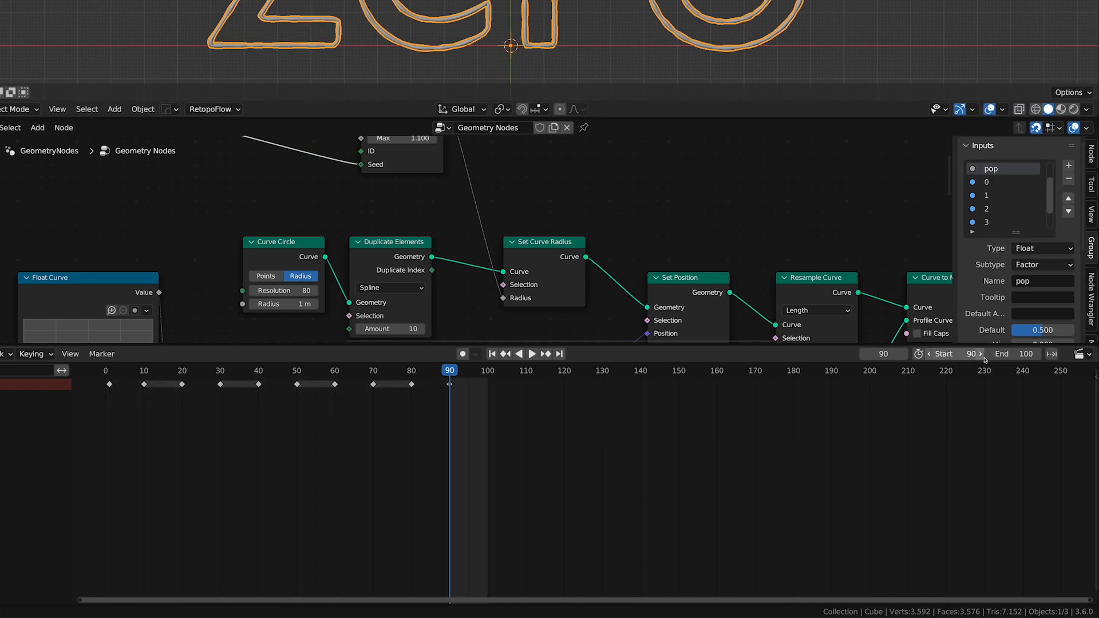
pyautogui.click(1028, 356)
pyautogui.write('120')
pyautogui.press('Return')
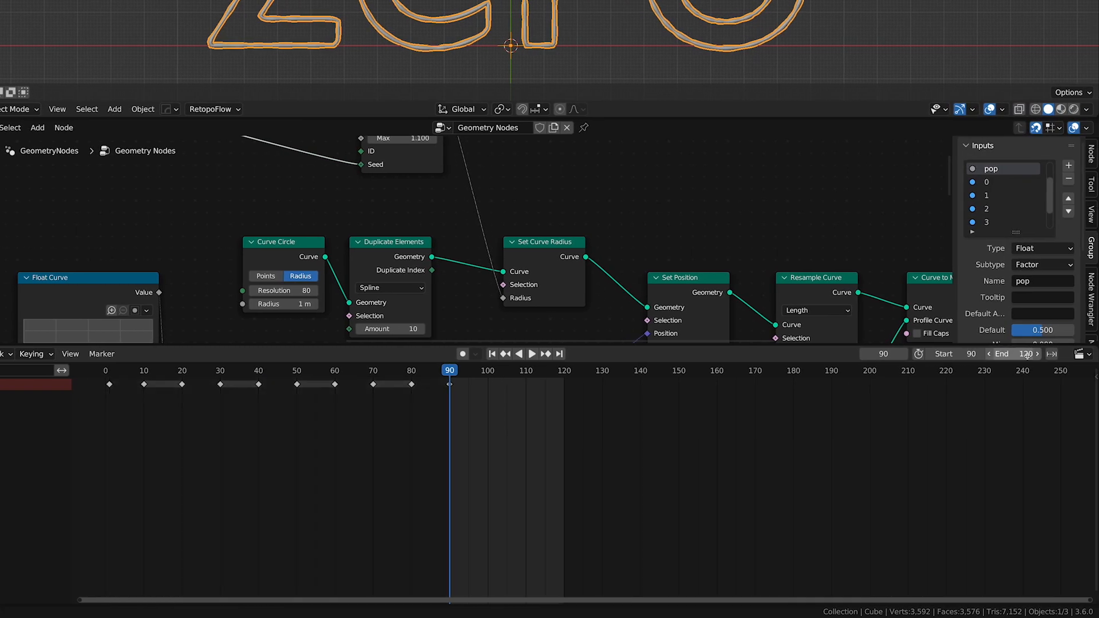
# Play back the shortened frame range to check the line wobble, and collapse the timeline again
pyautogui.press('space')
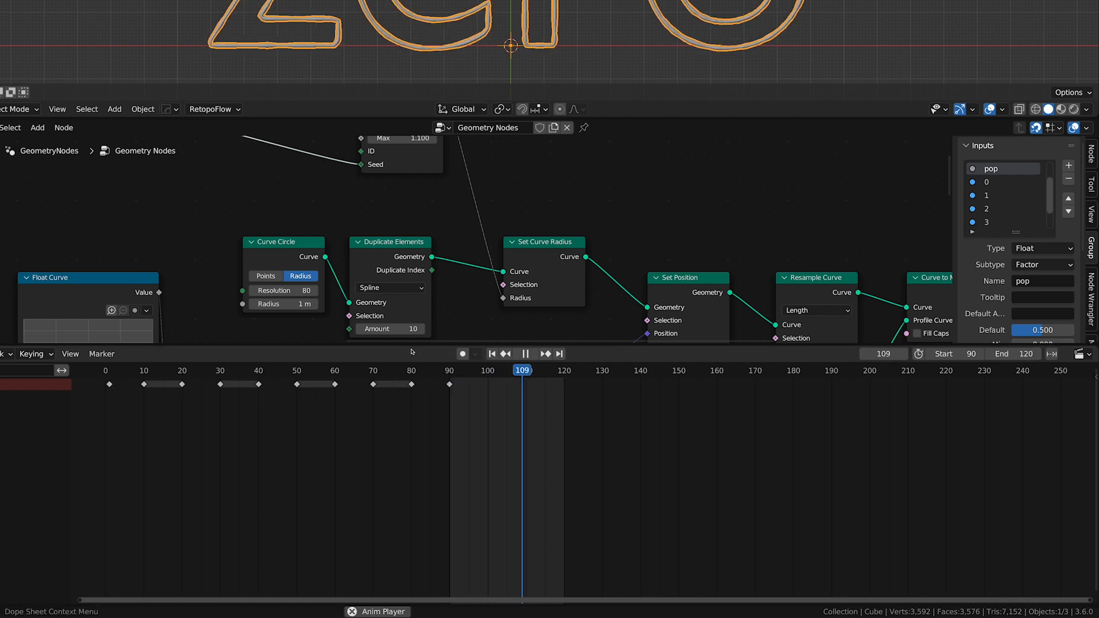
pyautogui.press('space')
pyautogui.moveTo(408, 344); pyautogui.dragTo(404, 587)
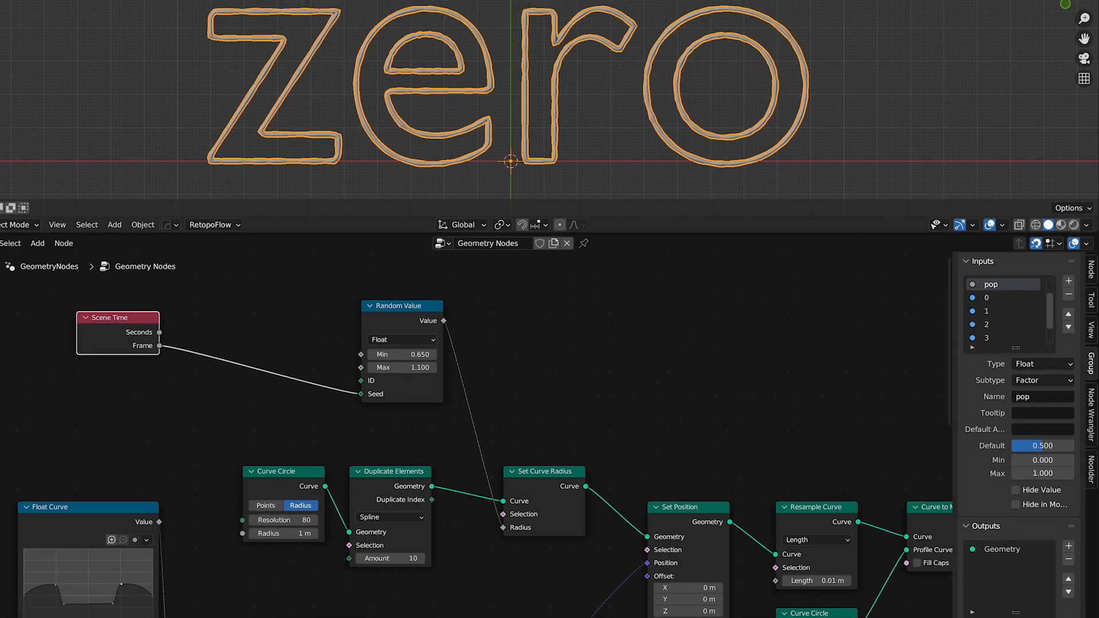
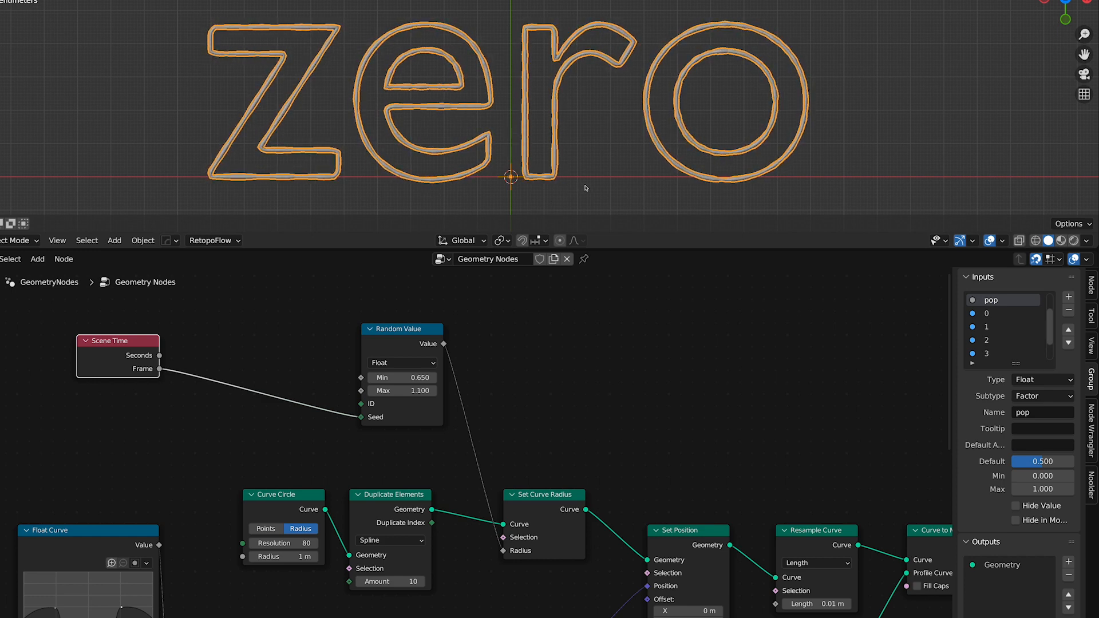
# Insert a Math node set to Round between the Scene Time frame output and the Random Value seed
pyautogui.hotkey('shift', 'a')
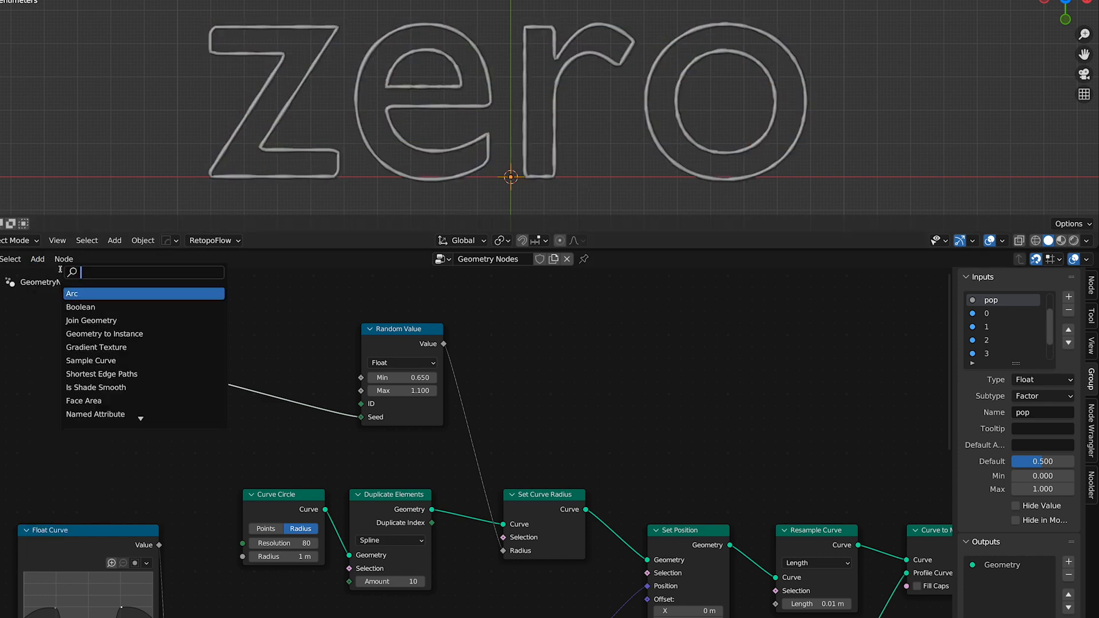
pyautogui.write('math')
pyautogui.press('Return')
pyautogui.click(201, 341)
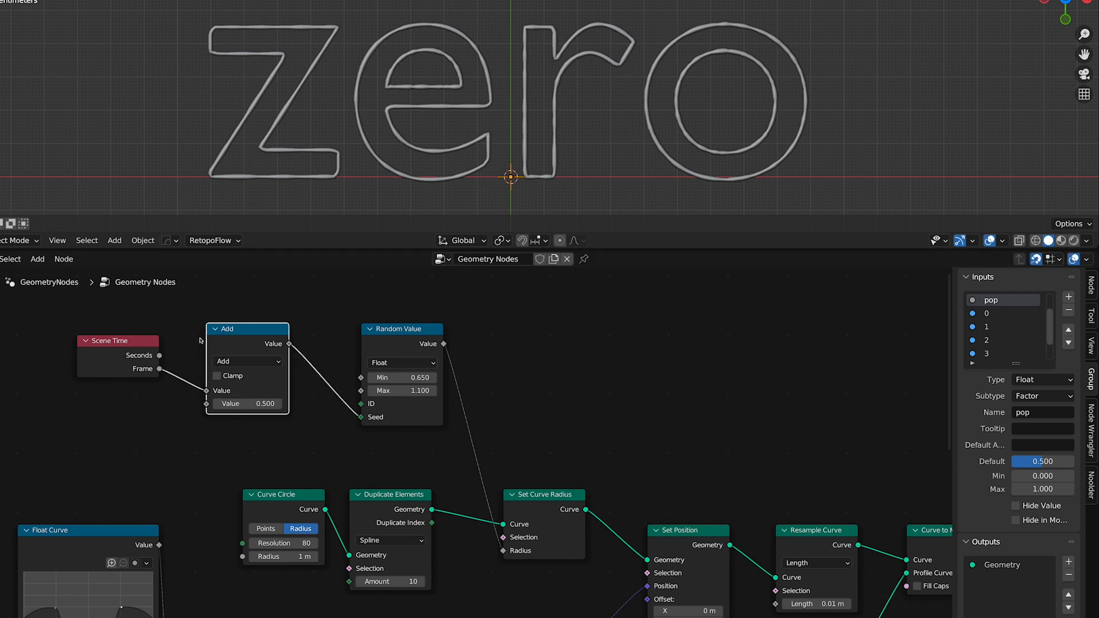
pyautogui.click(238, 363)
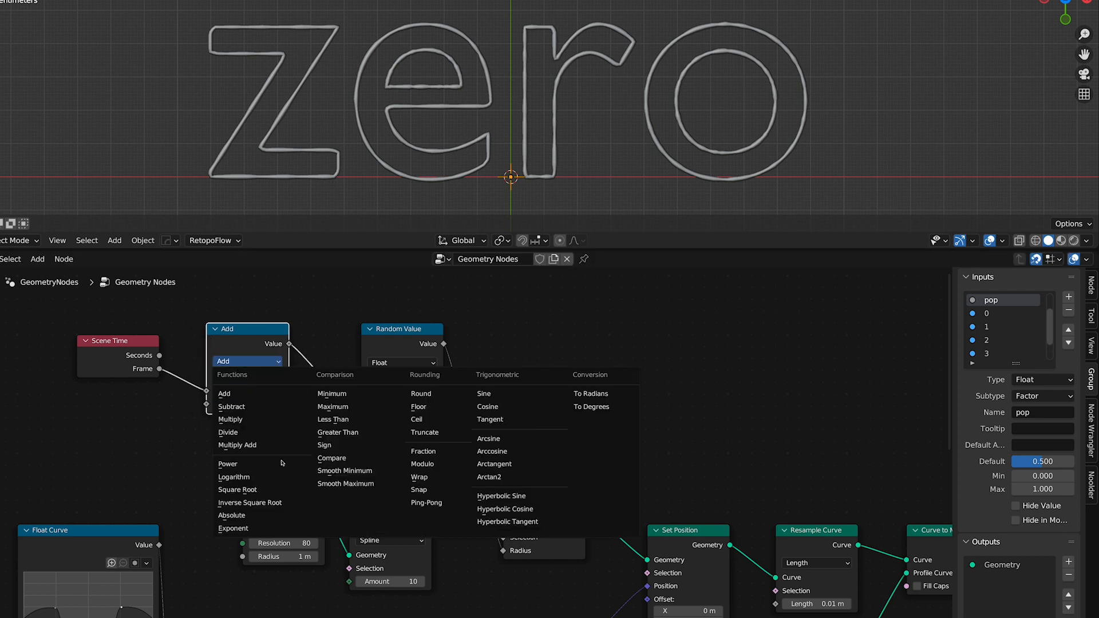
pyautogui.click(421, 394)
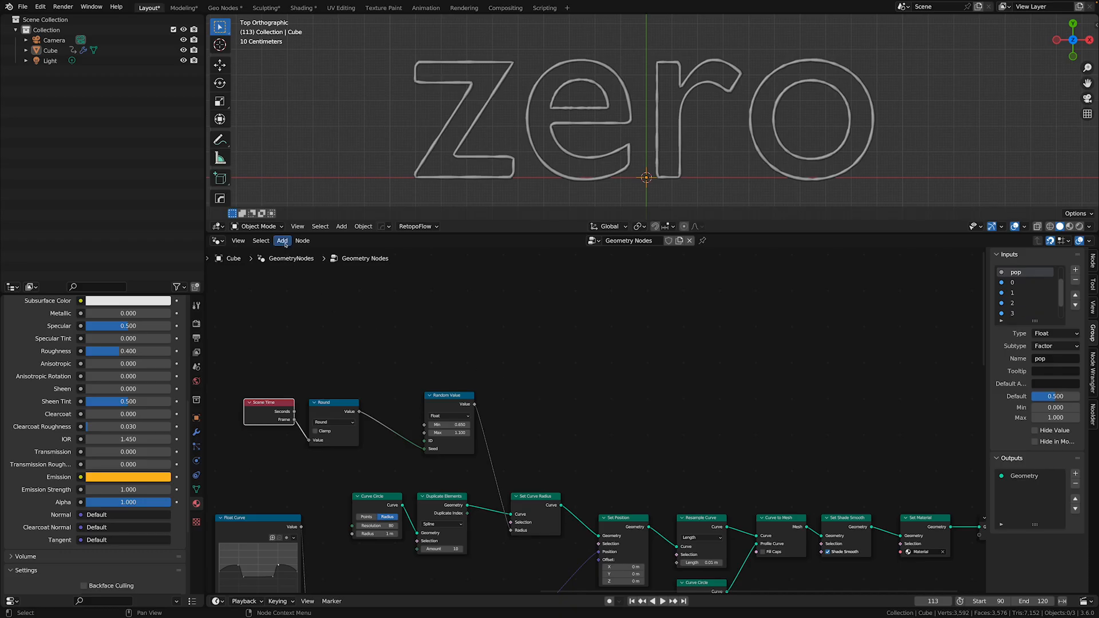
# Add a Noise Texture node set to 4D and drive its W input from the rounded frame value
pyautogui.click(282, 242)
pyautogui.write('noise')
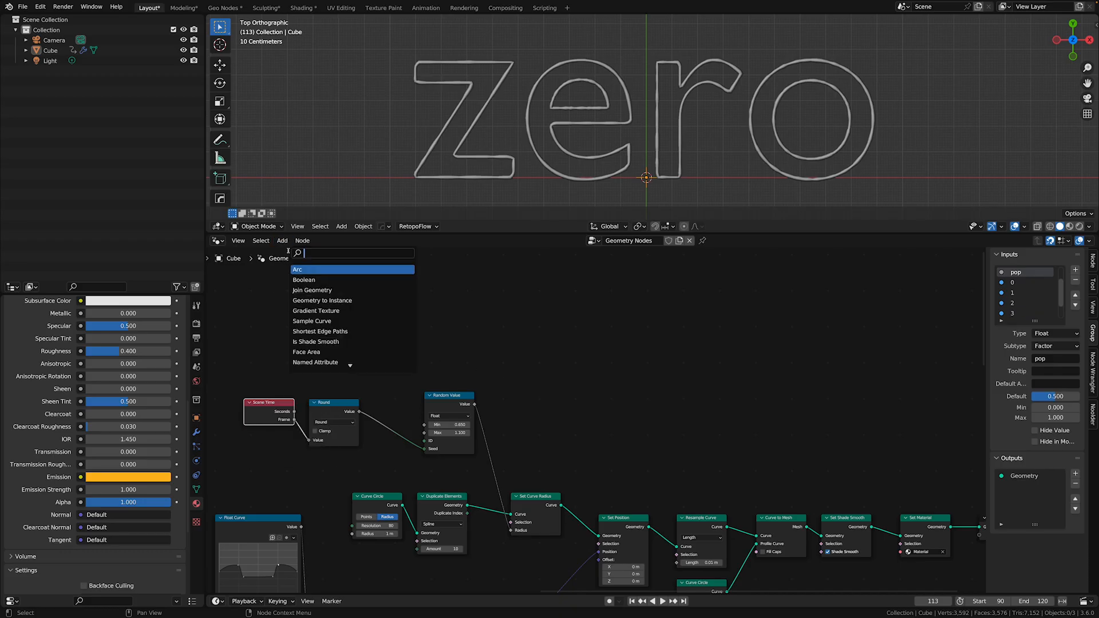
pyautogui.press('Return')
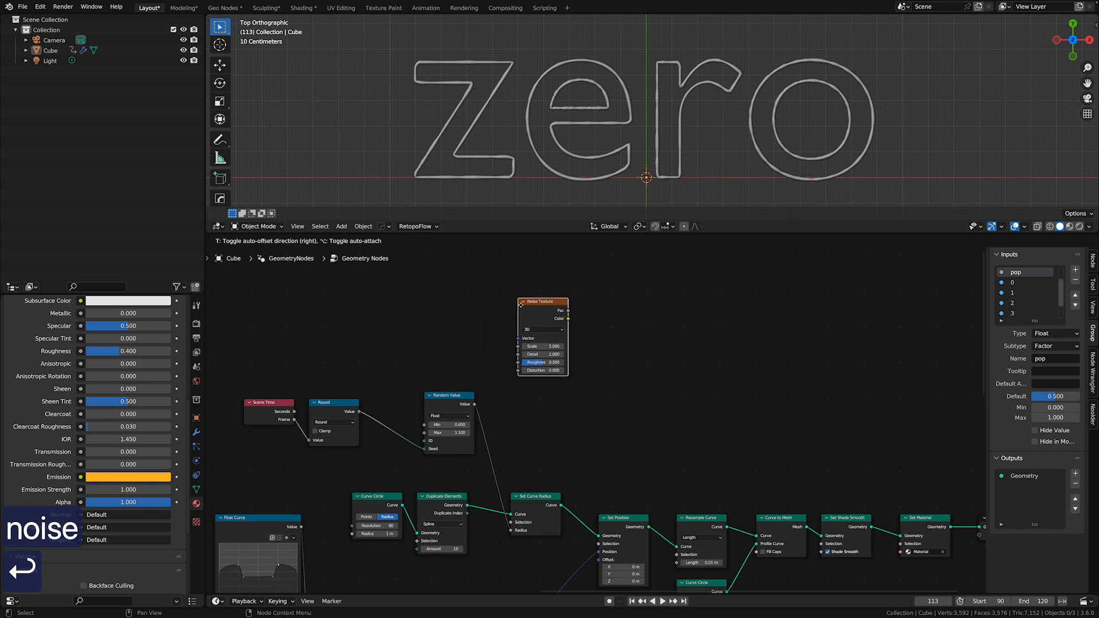
pyautogui.click(522, 306)
pyautogui.scroll(1, 522, 307)
pyautogui.scroll(1, 522, 306)
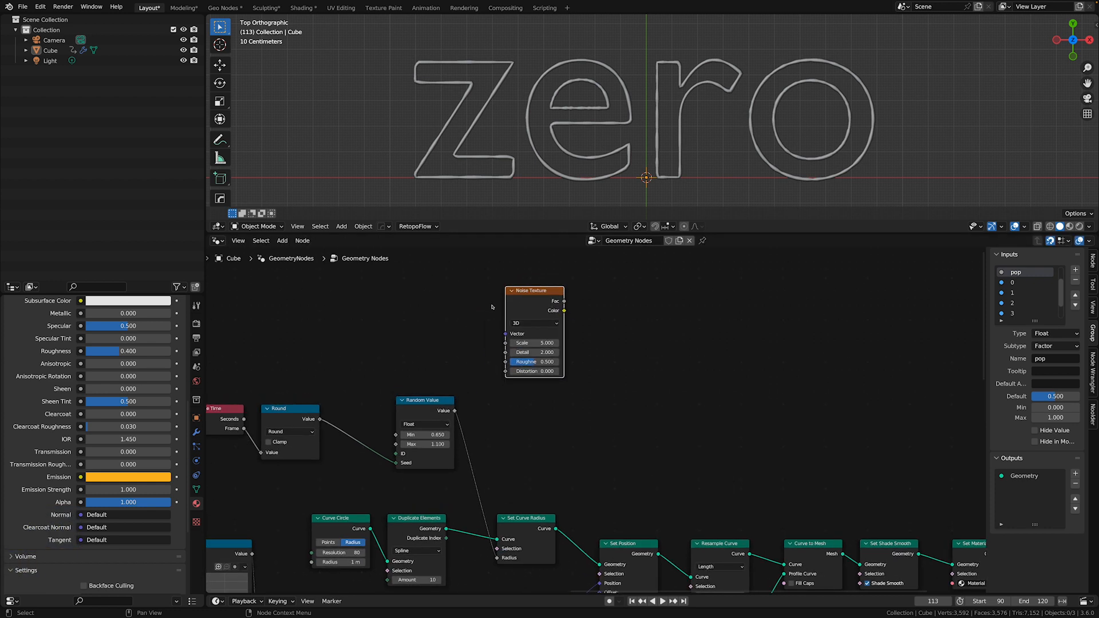
pyautogui.click(546, 323)
pyautogui.click(536, 359)
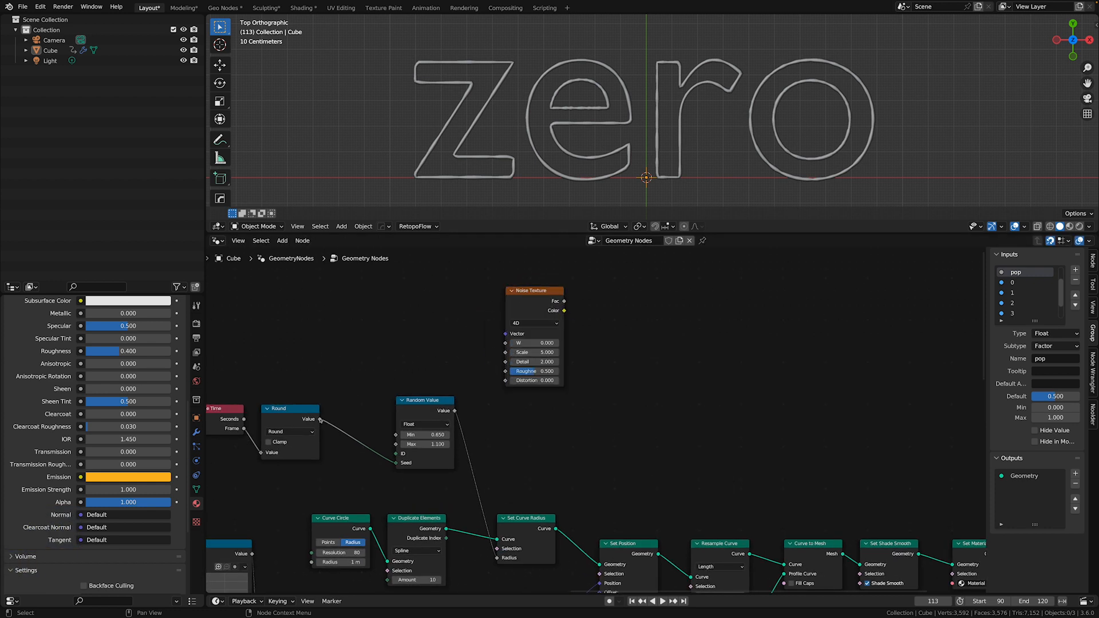
pyautogui.moveTo(447, 351); pyautogui.dragTo(505, 343)
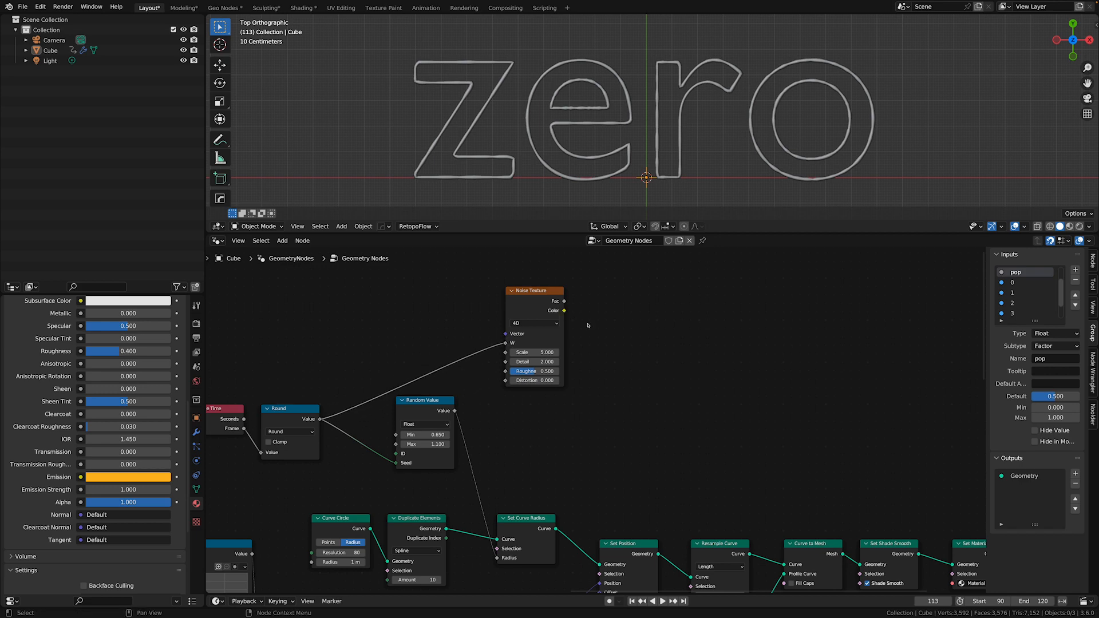
# Move the Curve to Mesh chain and its profile Curve Circle away from Resample Curve to free space between them
pyautogui.scroll(-4, 587, 325)
pyautogui.moveTo(603, 404); pyautogui.dragTo(744, 524)
pyautogui.keyDown('shift'); pyautogui.click(559, 500); pyautogui.keyUp('shift')
pyautogui.press('g')
pyautogui.click(660, 493)
pyautogui.scroll(4, 646, 436)
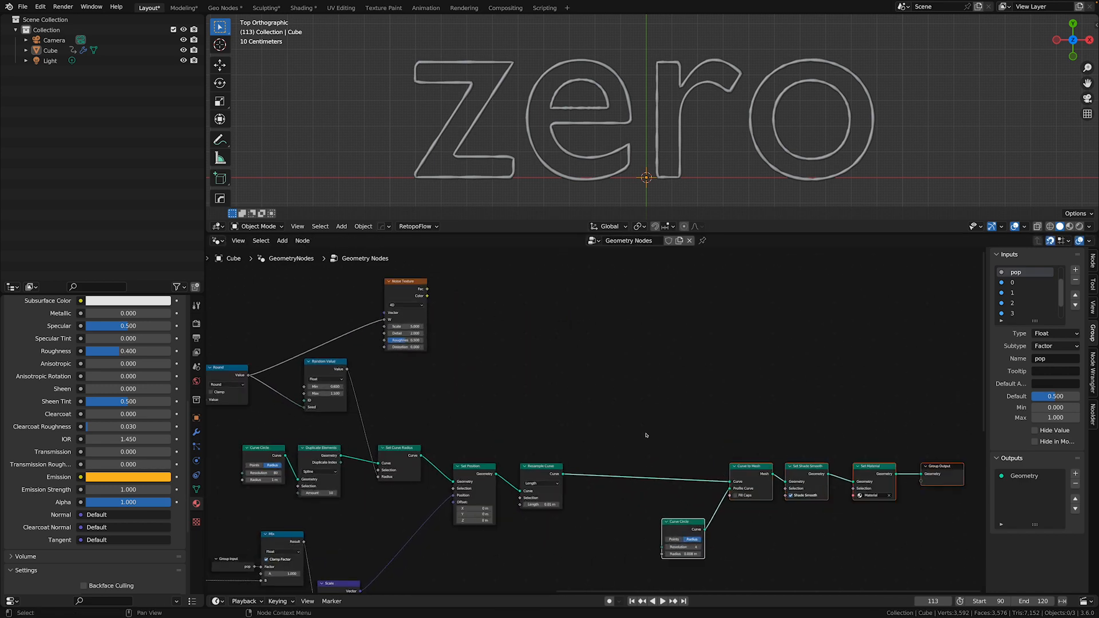
# Insert a copy of Set Position between Resample Curve and Curve to Mesh, with the noise Color linked to its Offset
pyautogui.scroll(3, 646, 435)
pyautogui.click(384, 407)
pyautogui.hotkey('shift', 'd')
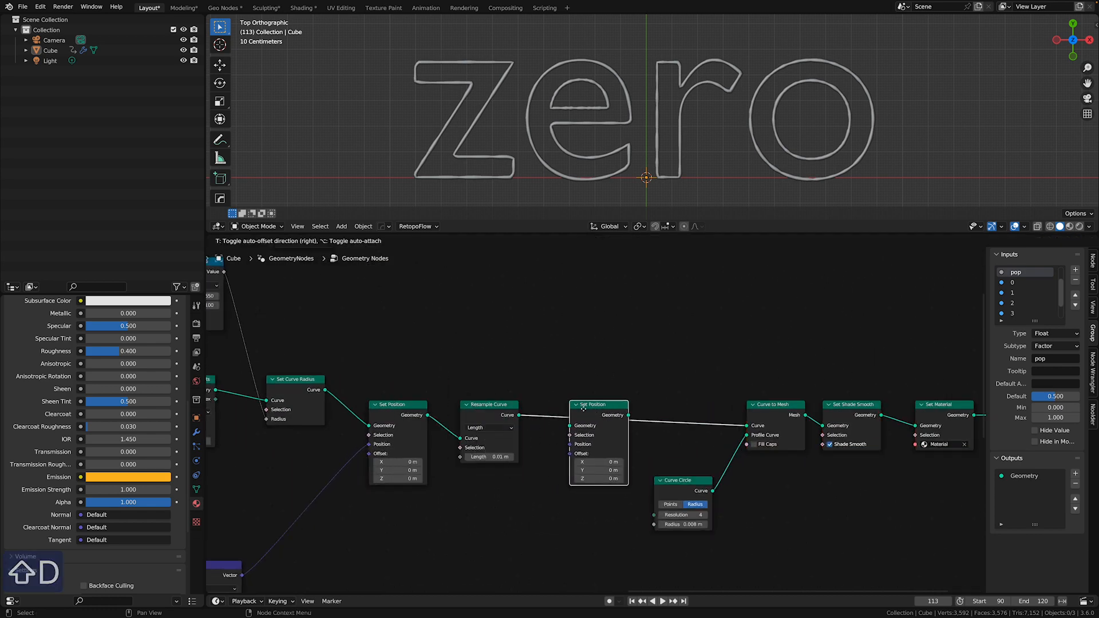
pyautogui.click(584, 409)
pyautogui.scroll(-4, 542, 393)
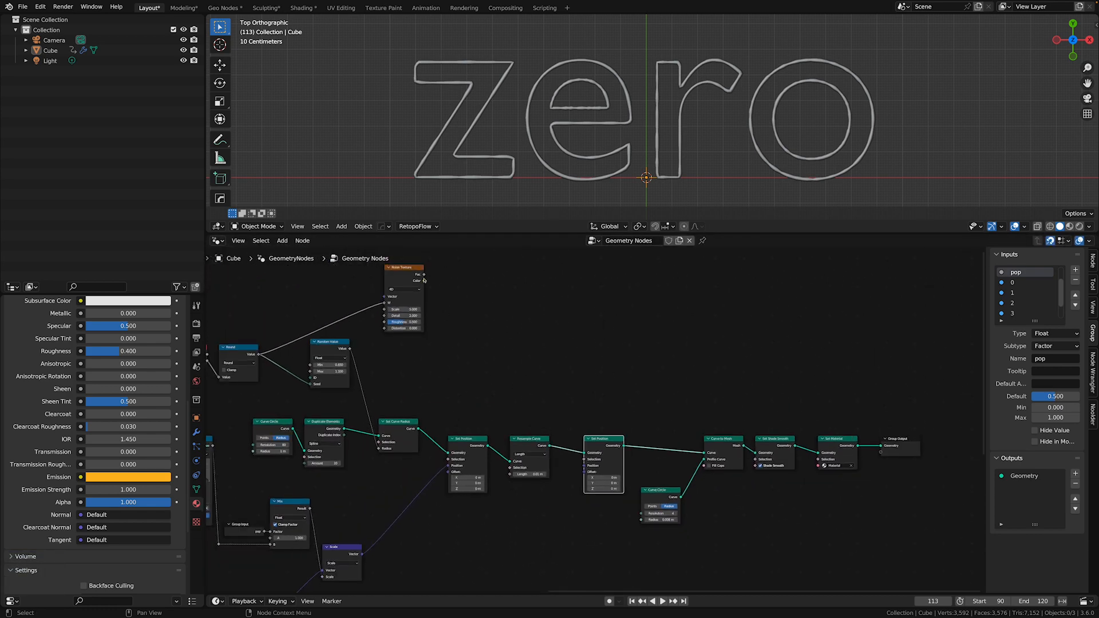
pyautogui.moveTo(586, 475); pyautogui.dragTo(585, 474)
# Frame the distorted word in the viewport and play back the animation to check the noise displacement
pyautogui.scroll(-4, 517, 174)
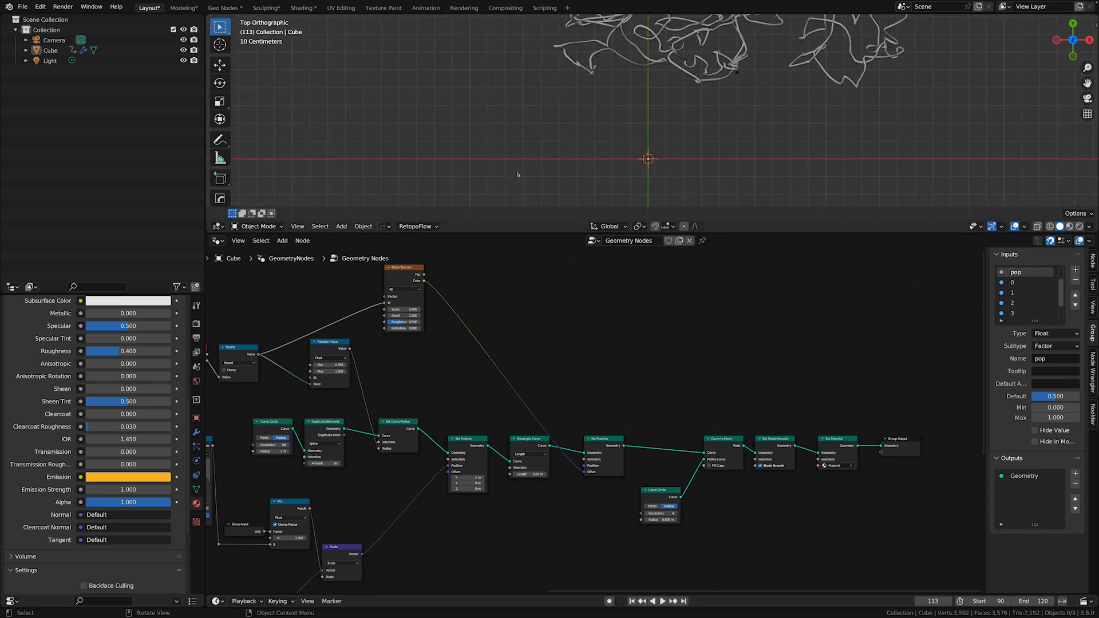
pyautogui.keyDown('shift'); pyautogui.moveTo(517, 164); pyautogui.dragTo(500, 206, button='middle'); pyautogui.keyUp('shift')
pyautogui.scroll(1, 500, 206)
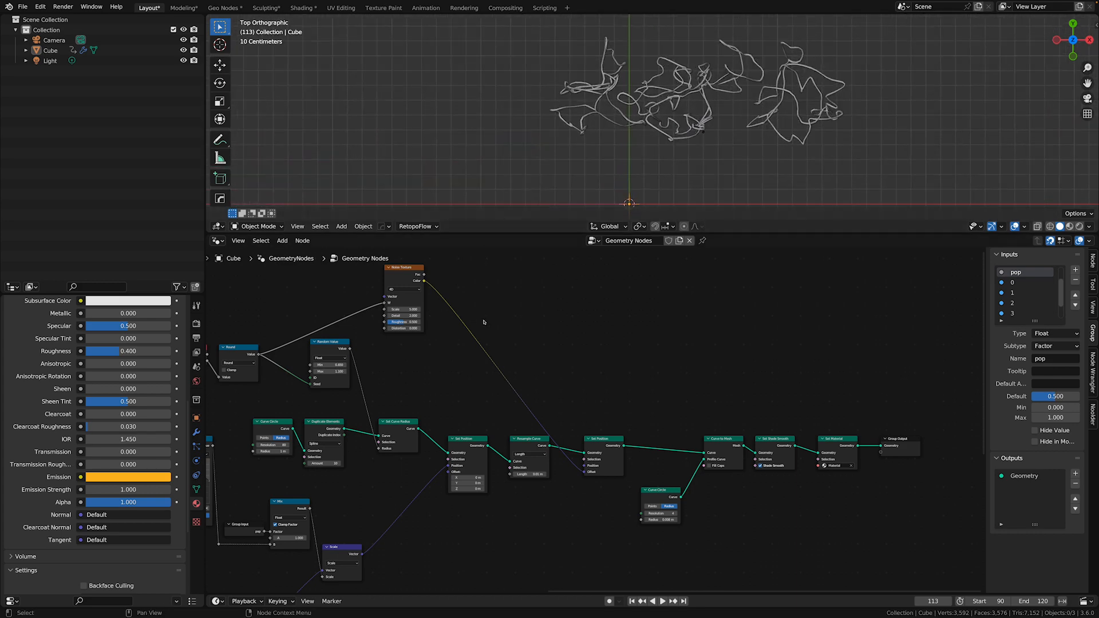
pyautogui.press('space')
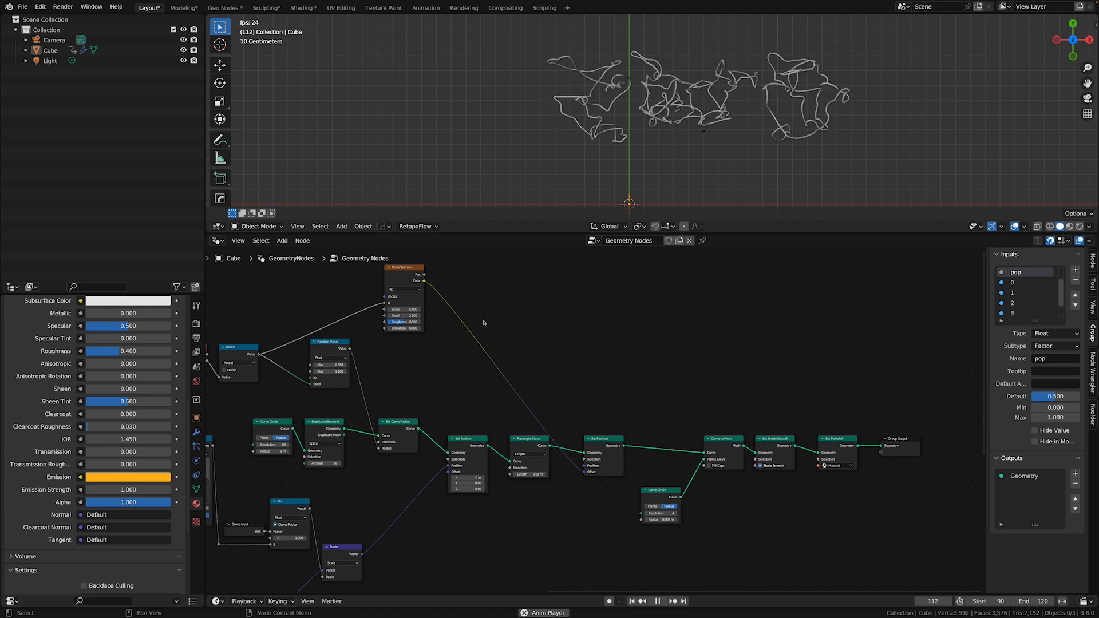
pyautogui.press('space')
# Insert a Vector Math node on the link between the noise Color and the new Set Position node's Offset
pyautogui.click(283, 241)
pyautogui.click(291, 250)
pyautogui.write('vewct')
pyautogui.press('BackSpace')
pyautogui.press('BackSpace')
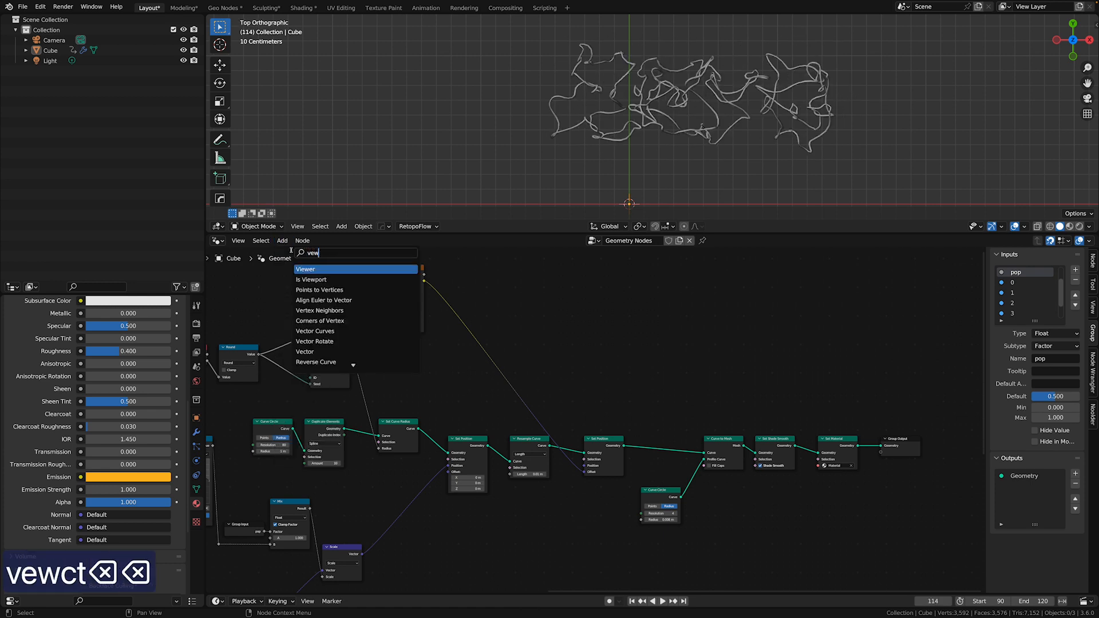
pyautogui.press('BackSpace')
pyautogui.write('c')
pyautogui.press('BackSpace')
pyautogui.write('r ')
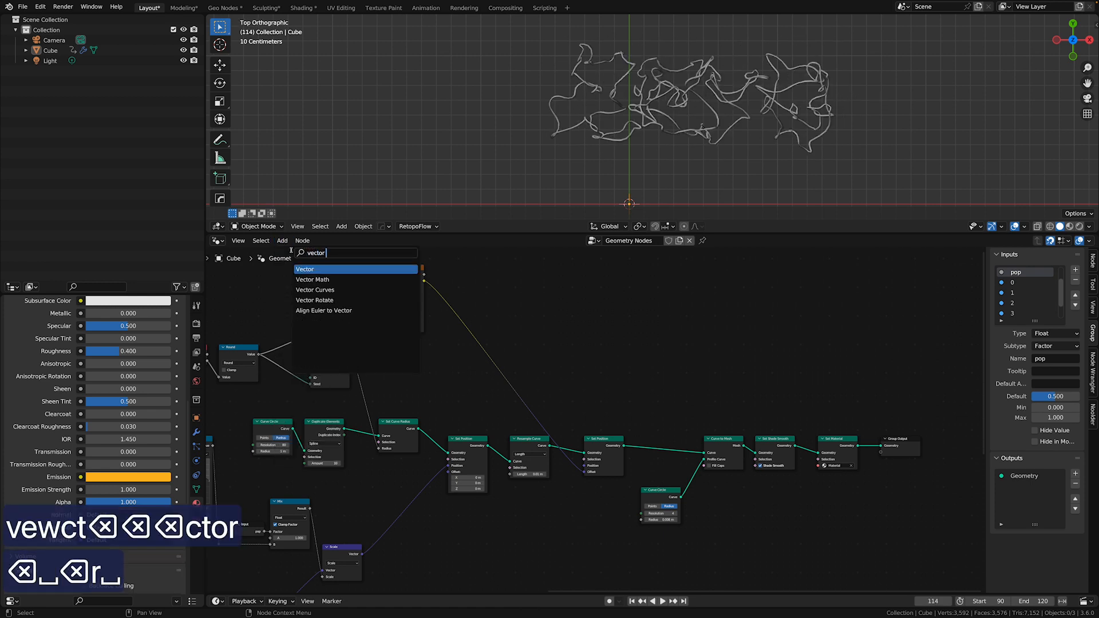
pyautogui.write('math')
pyautogui.click(308, 270)
pyautogui.click(477, 324)
pyautogui.scroll(2, 487, 306)
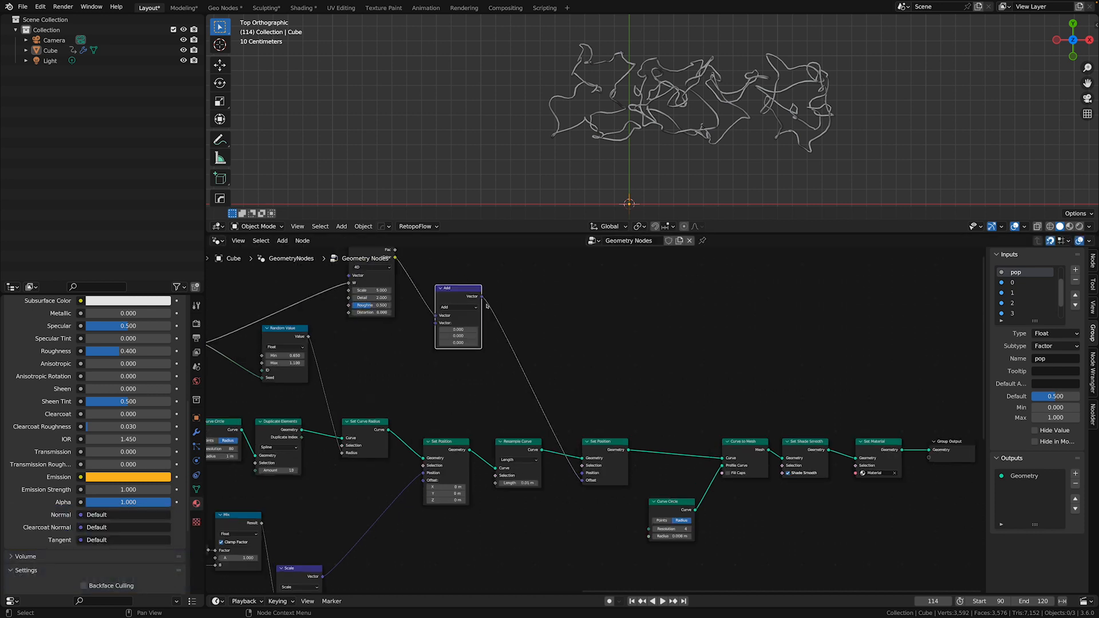
pyautogui.scroll(2, 487, 306)
# Set the Vector Math node to Subtract with 0.5 on all three axes, and play back the result briefly
pyautogui.click(422, 324)
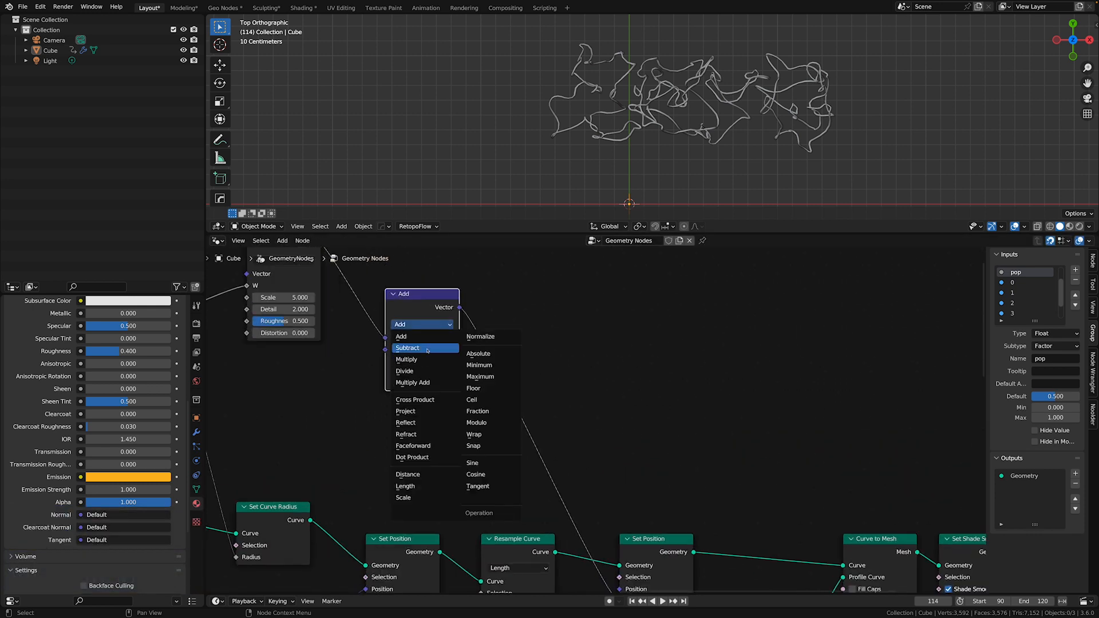
pyautogui.click(427, 349)
pyautogui.click(424, 361)
pyautogui.write('.5')
pyautogui.press('Return')
pyautogui.click(424, 371)
pyautogui.write('.5')
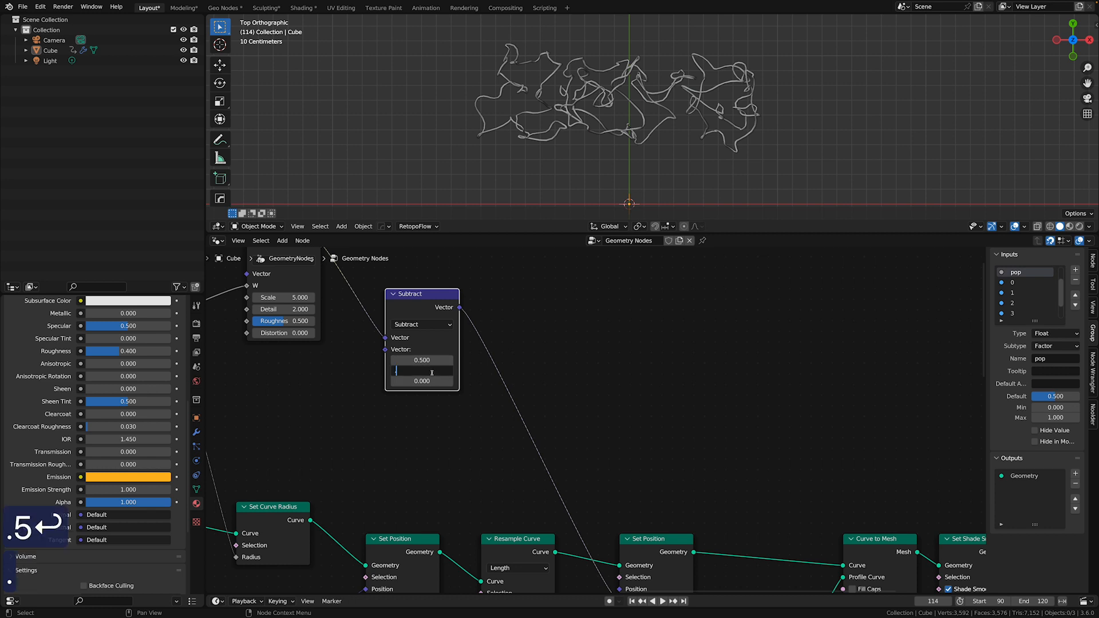
pyautogui.press('Return')
pyautogui.write('.5')
pyautogui.press('Return')
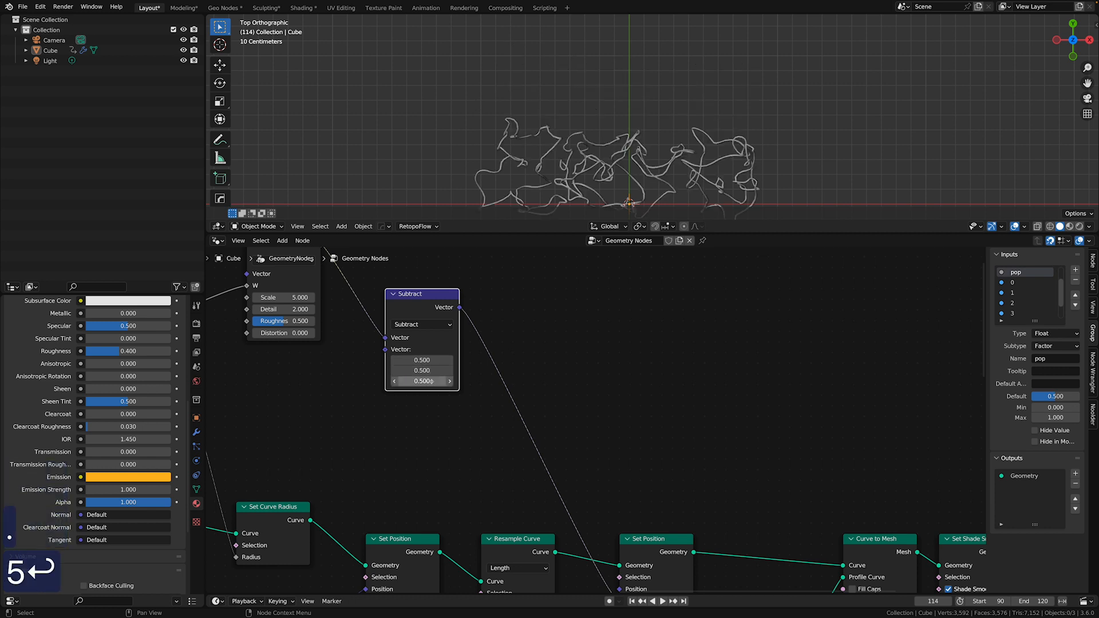
pyautogui.press('space')
pyautogui.press('space')
# Duplicate the Subtract node onto its outgoing link, change the copy to Multiply, and line it up with the Subtract node
pyautogui.scroll(-2, 552, 353)
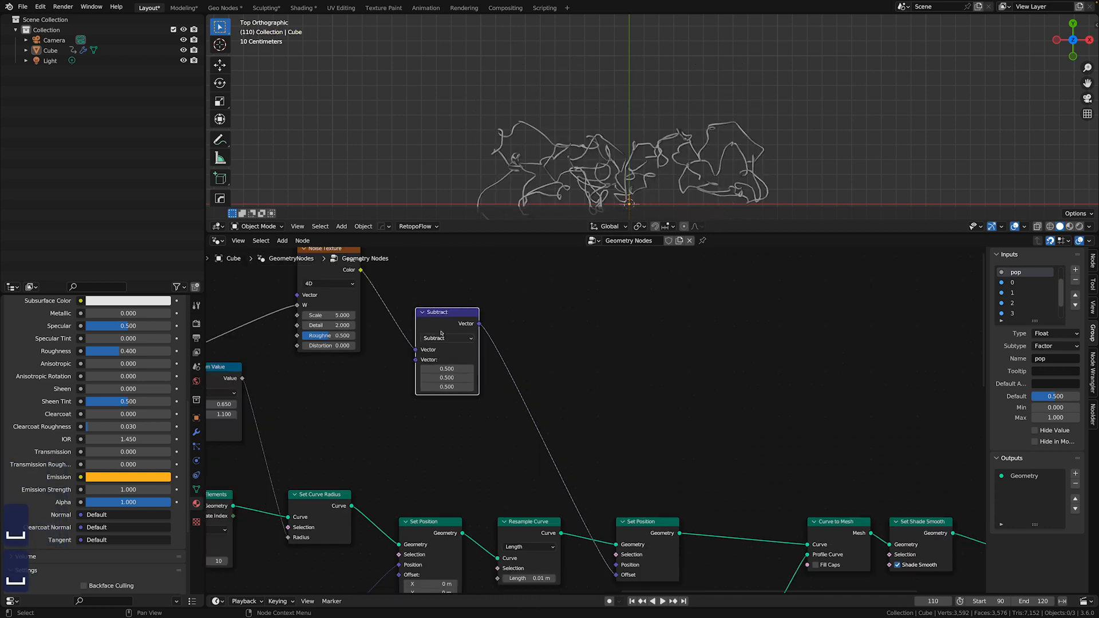
pyautogui.moveTo(444, 310); pyautogui.dragTo(450, 351, button='middle')
pyautogui.moveTo(449, 350); pyautogui.dragTo(413, 278)
pyautogui.hotkey('shift', 'd')
pyautogui.click(512, 296)
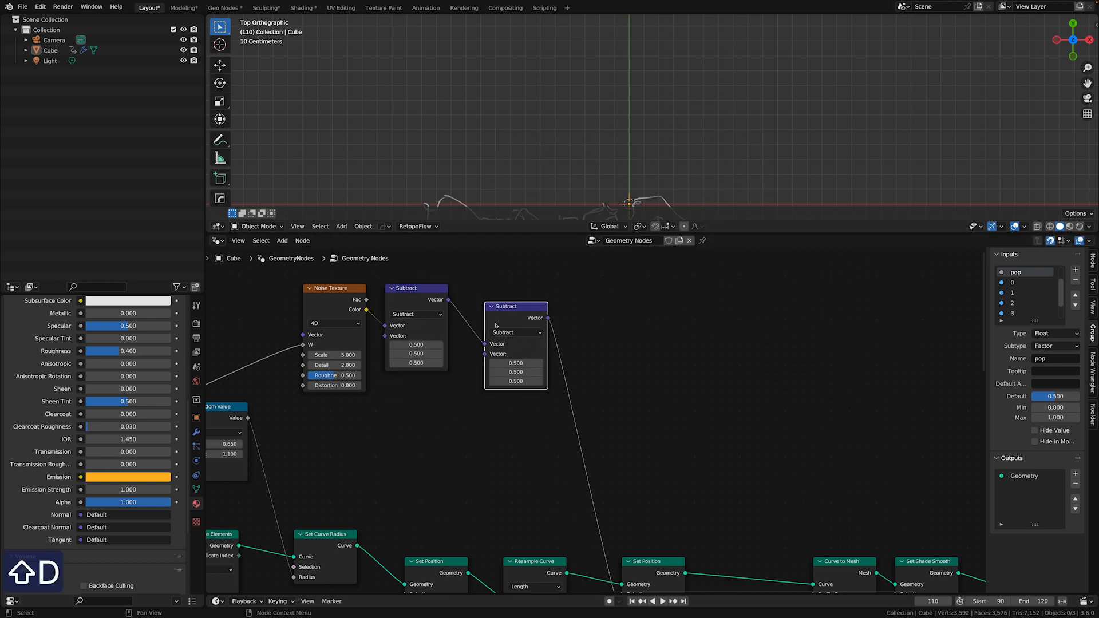
pyautogui.click(517, 332)
pyautogui.click(530, 364)
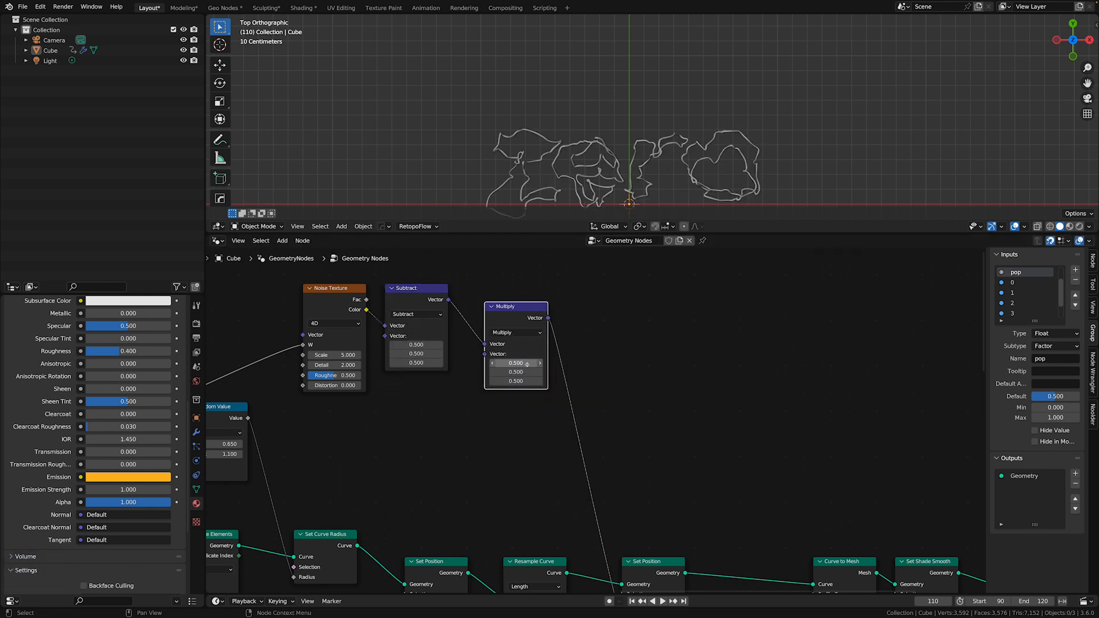
pyautogui.moveTo(506, 311); pyautogui.dragTo(489, 293)
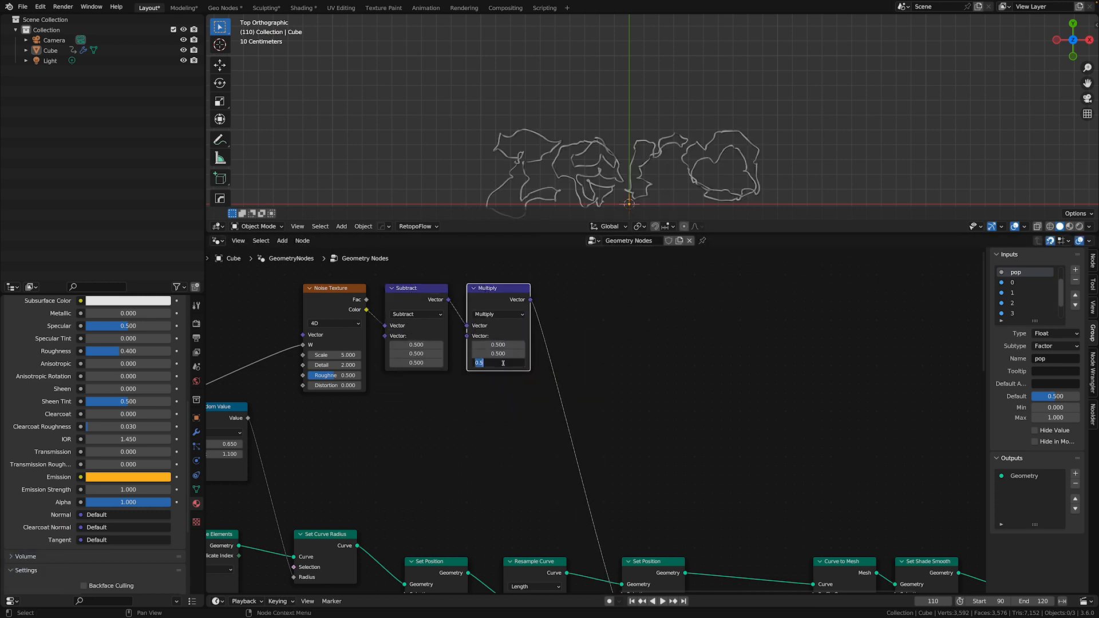
# Set the Multiply vector to 0.025 in X, 0.025 in Y and 0 in Z, and play back the wobble
pyautogui.write('0')
pyautogui.press('Return')
pyautogui.press('BackSpace')
pyautogui.press('BackSpace')
pyautogui.press('BackSpace')
pyautogui.write('.025')
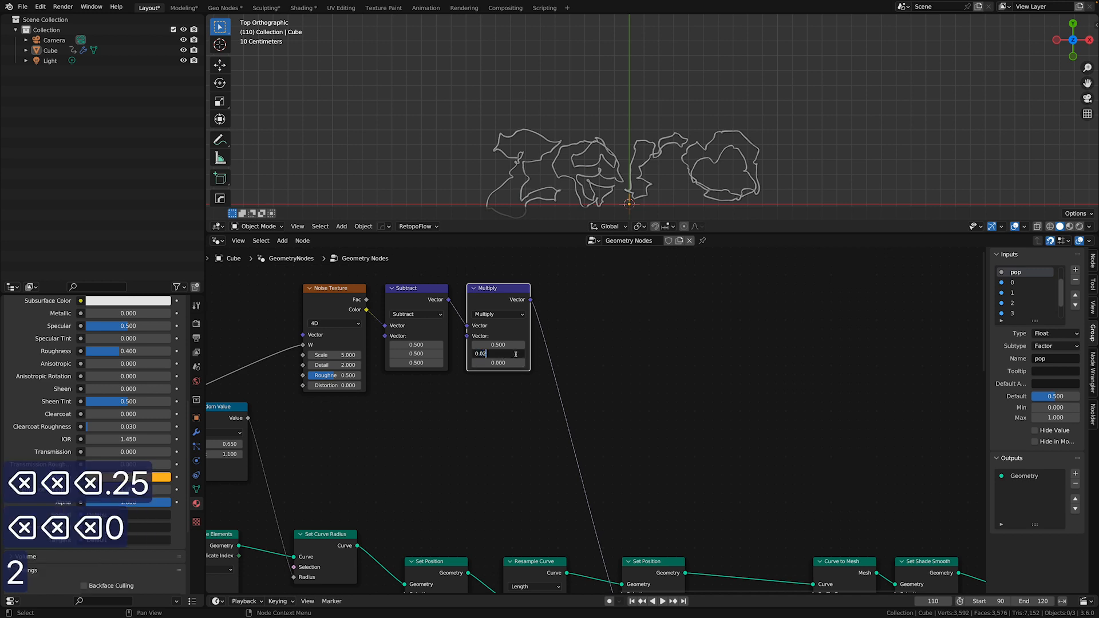
pyautogui.press('Return')
pyautogui.click(503, 345)
pyautogui.press('BackSpace')
pyautogui.write('.025')
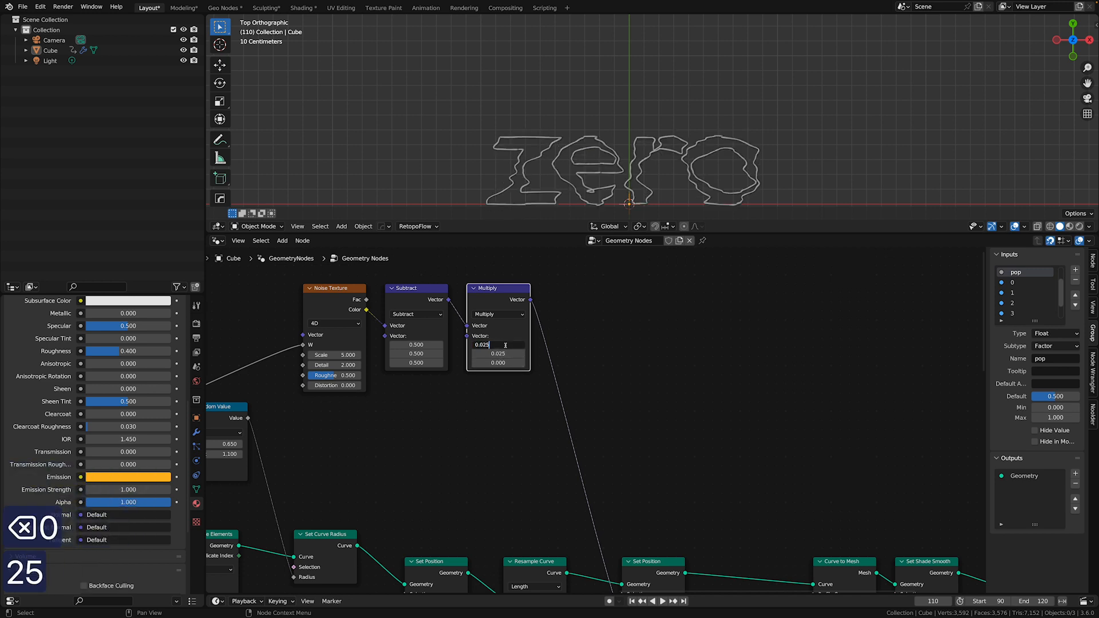
pyautogui.press('Return')
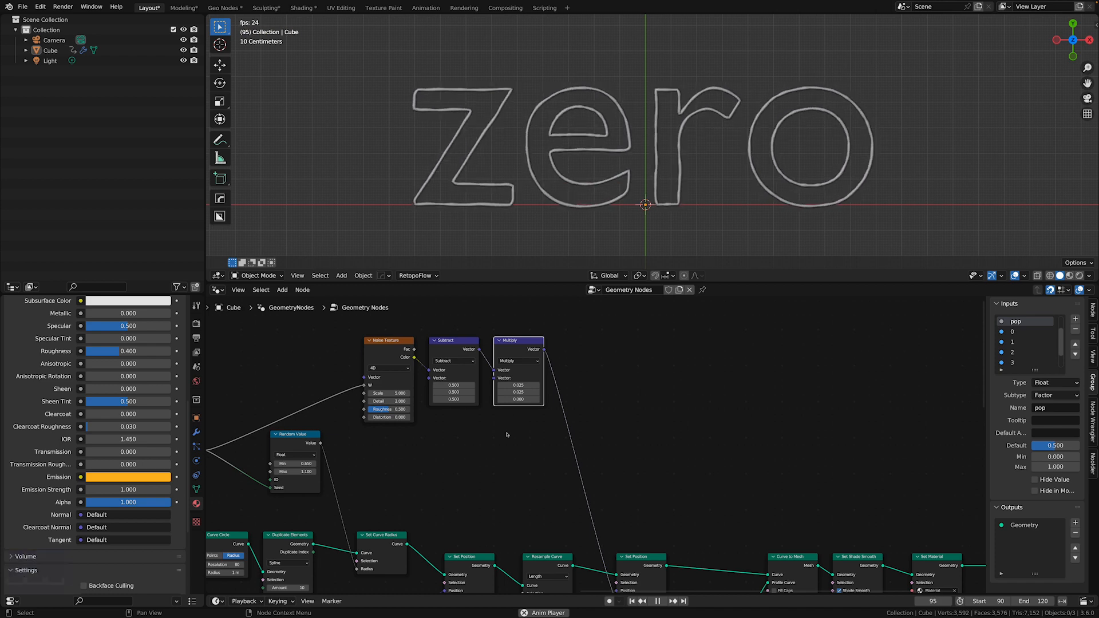
pyautogui.press('space')
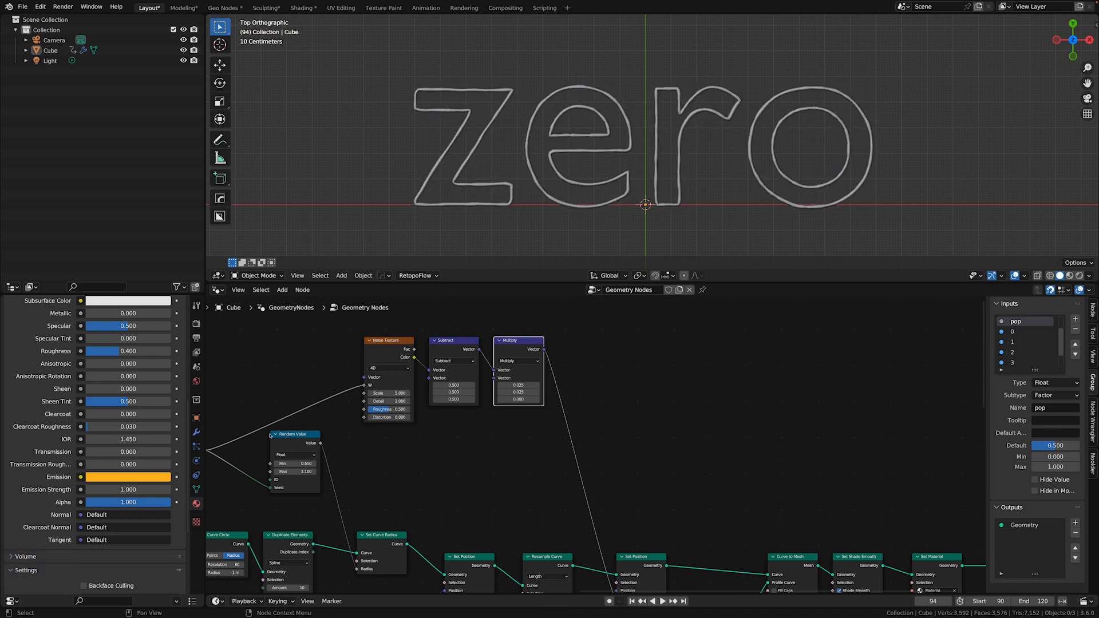
# Show the object's modifier settings and place a copy of the Group Input node above the Noise Texture and Subtract nodes
pyautogui.click(195, 434)
pyautogui.scroll(-4, 356, 424)
pyautogui.moveTo(357, 424); pyautogui.dragTo(499, 410, button='middle')
pyautogui.scroll(-2, 412, 400)
pyautogui.scroll(-2, 395, 338)
pyautogui.scroll(-2, 539, 343)
pyautogui.hotkey('shift', 'd')
pyautogui.click(584, 340)
pyautogui.scroll(4, 486, 385)
pyautogui.scroll(4, 499, 410)
pyautogui.moveTo(236, 408); pyautogui.dragTo(431, 374)
# Add a Combine XYZ node with X and Y exposed as new group inputs, and link its vector into the Multiply node
pyautogui.click(282, 289)
pyautogui.click(291, 301)
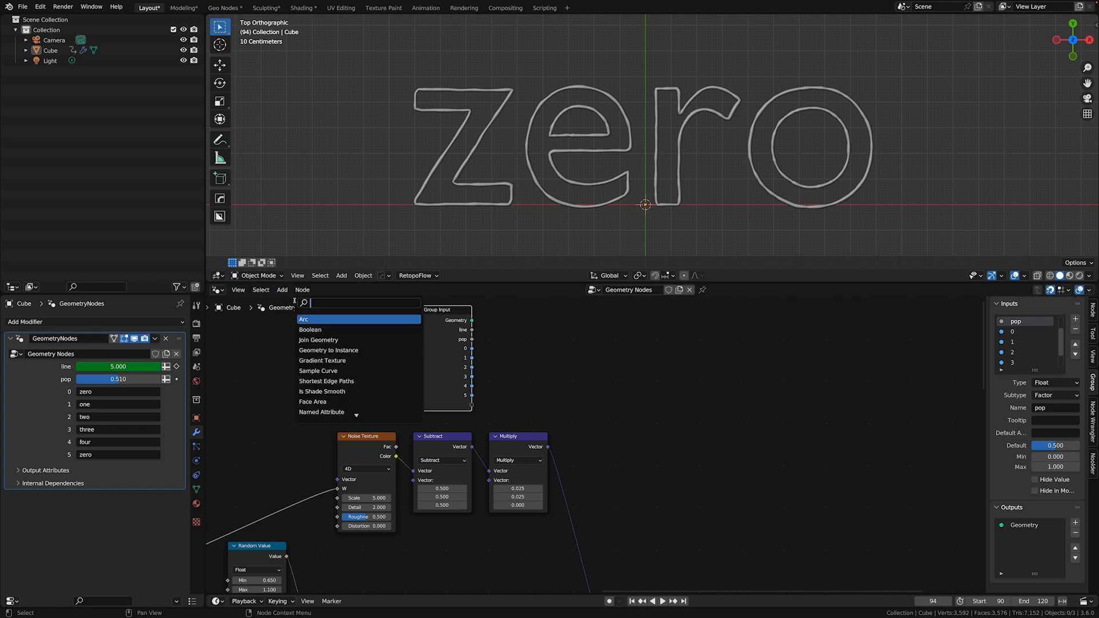
pyautogui.write('combun')
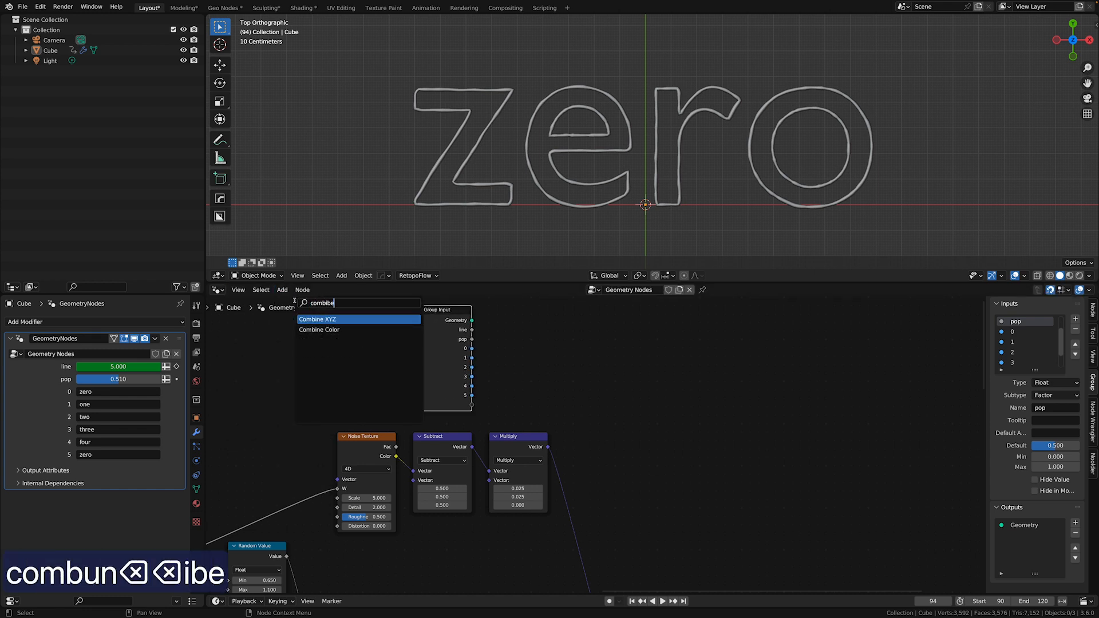
pyautogui.press('Return')
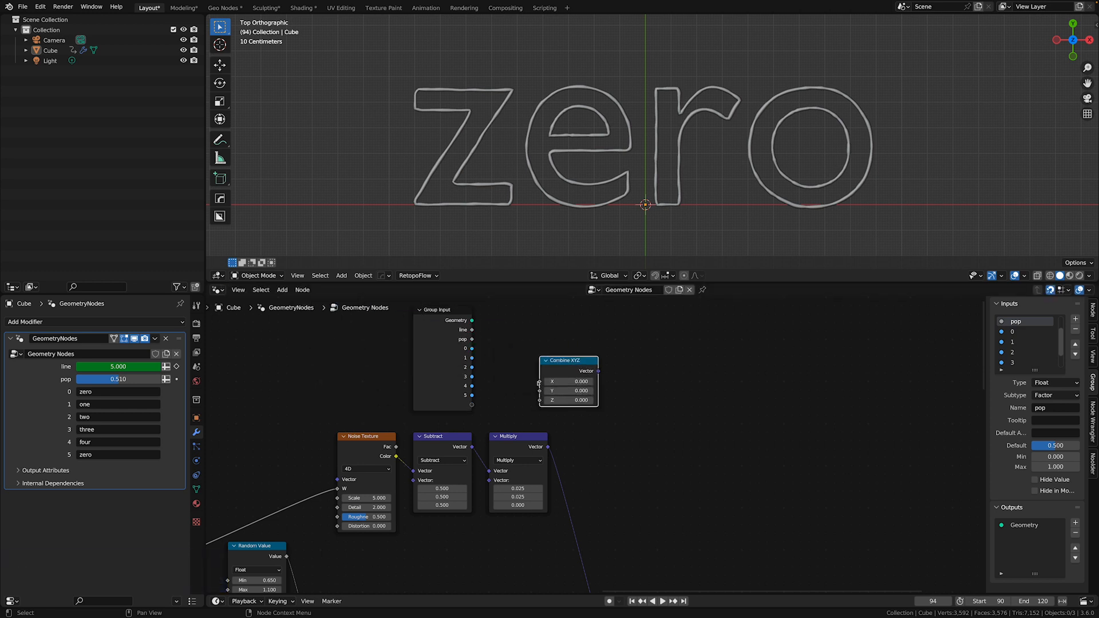
pyautogui.moveTo(478, 405); pyautogui.dragTo(441, 386)
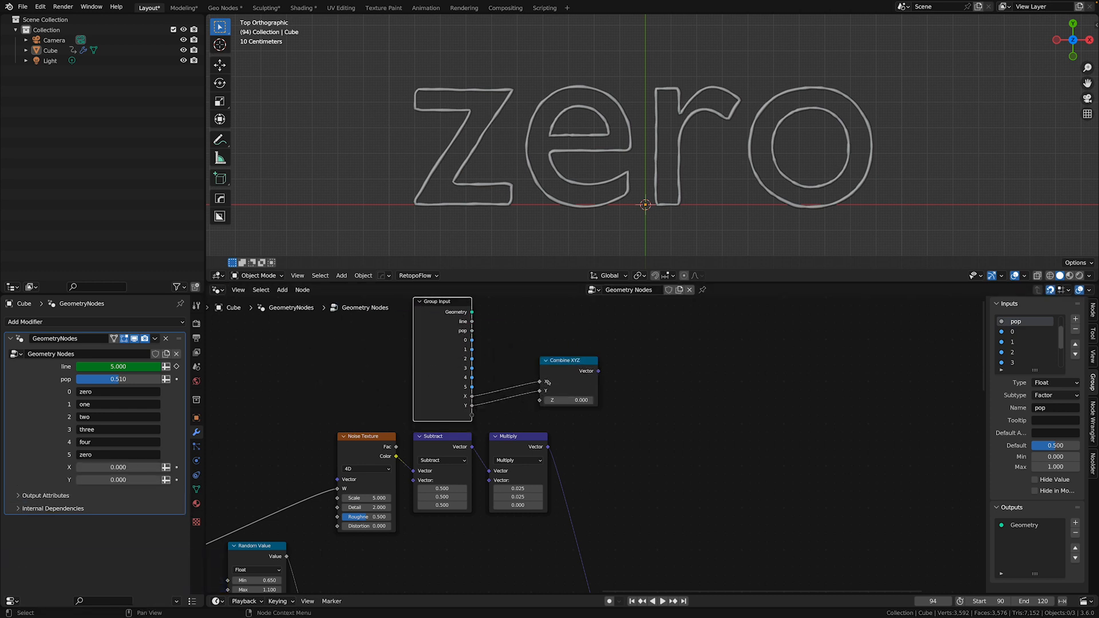
pyautogui.moveTo(492, 481); pyautogui.dragTo(491, 480)
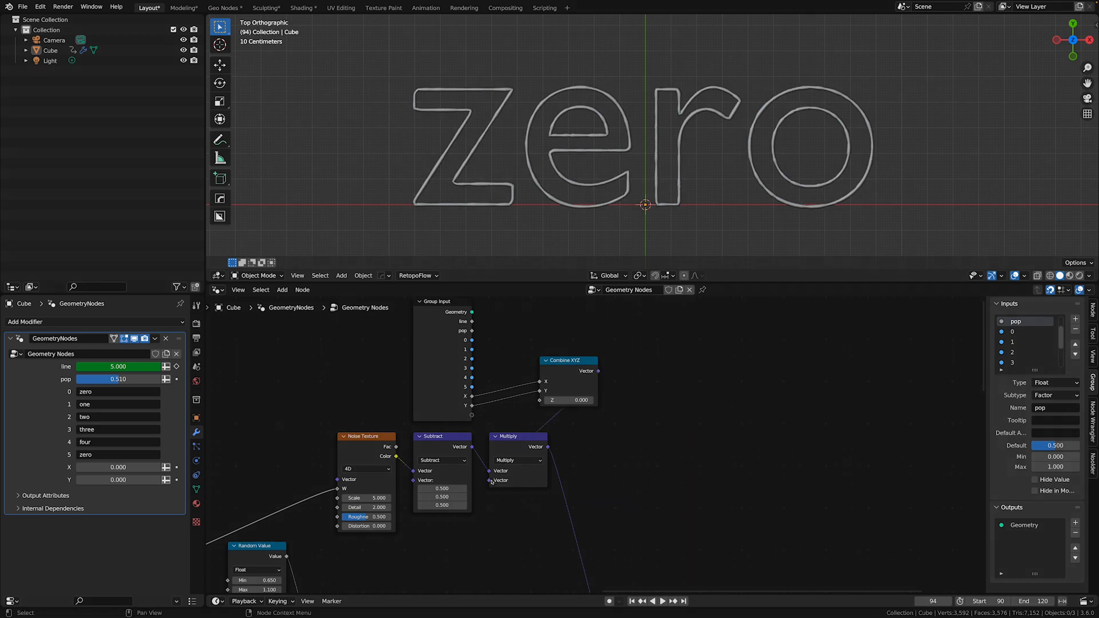
# Set the modifier's new X and Y inputs to 0.025 each
pyautogui.write('5')
pyautogui.press('Return')
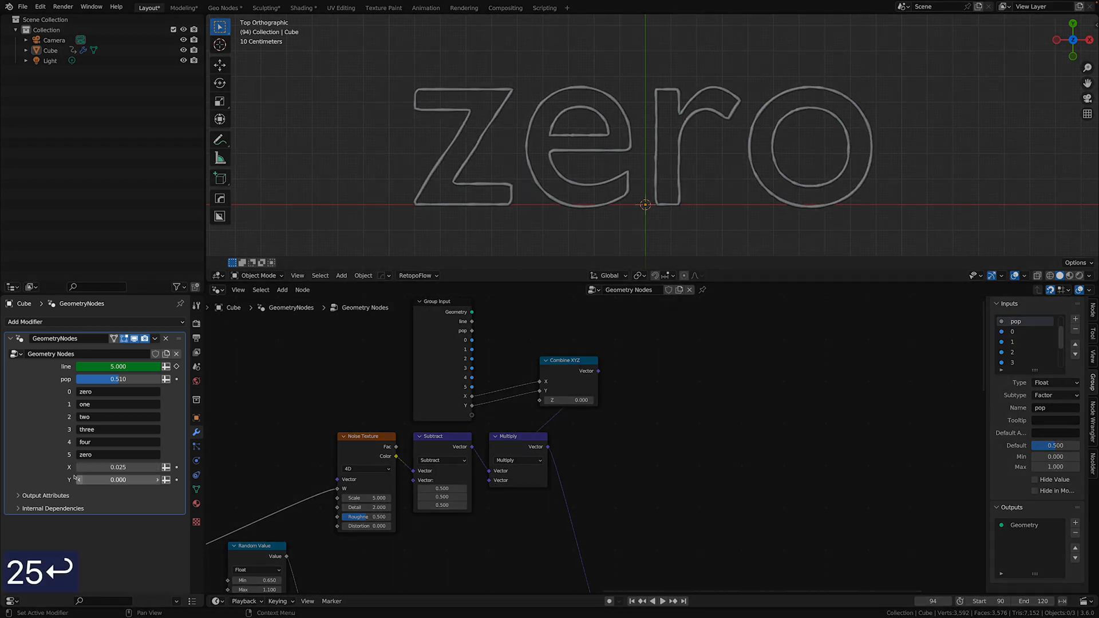
pyautogui.write('5')
pyautogui.press('Return')
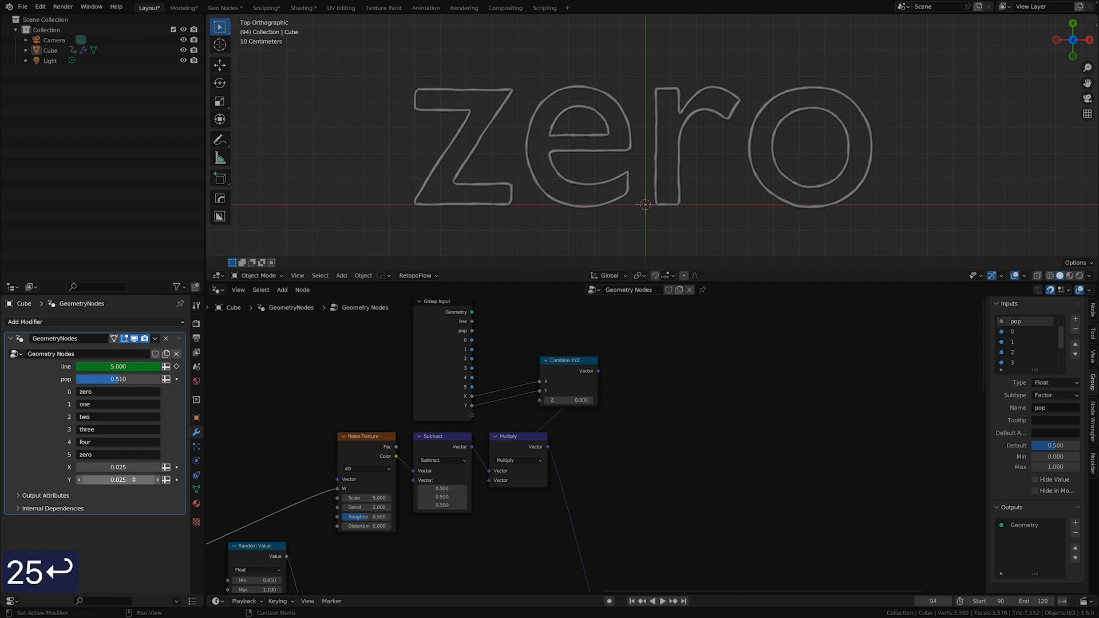
# Rename the group inputs X and Y as "x tickle" and "y tickle"
pyautogui.scroll(-4, 1025, 344)
pyautogui.doubleClick(1013, 352)
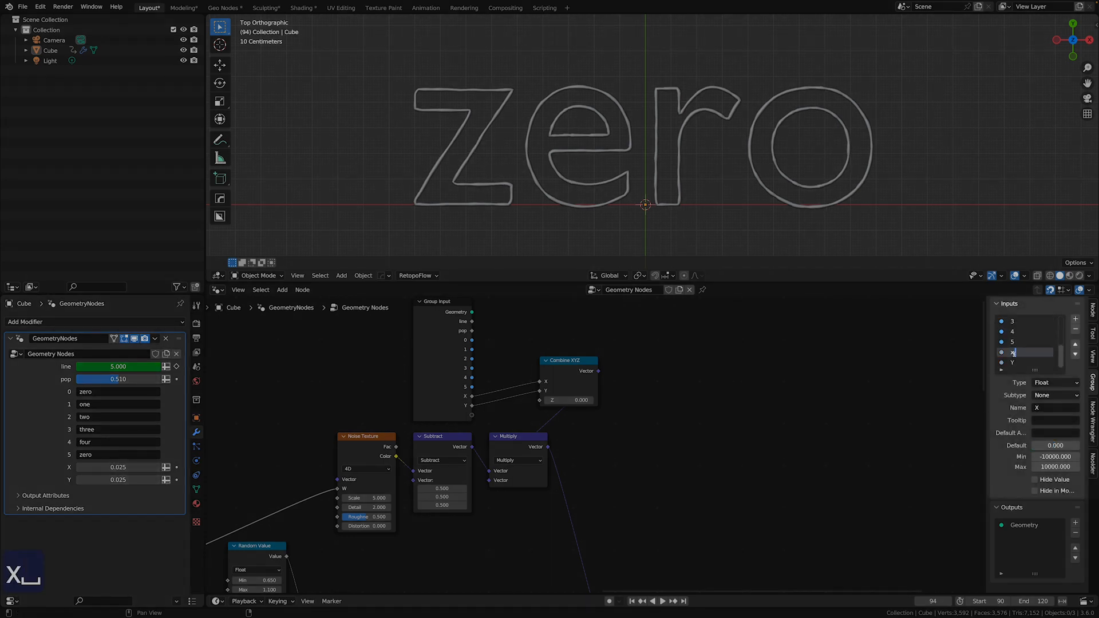
pyautogui.write('x tickel')
pyautogui.press('BackSpace')
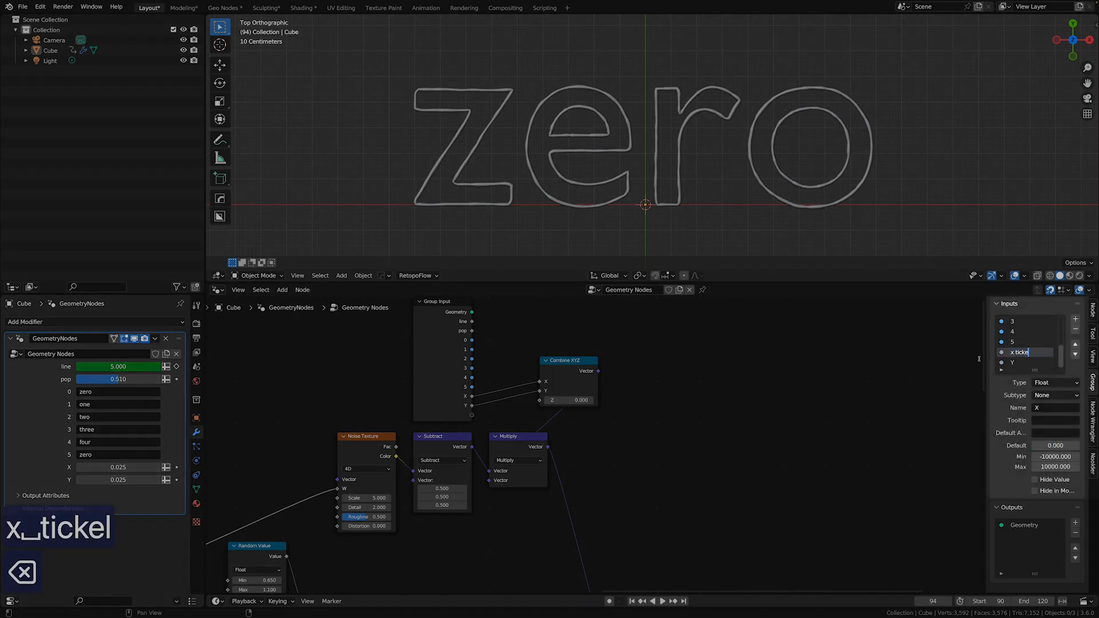
pyautogui.write('e')
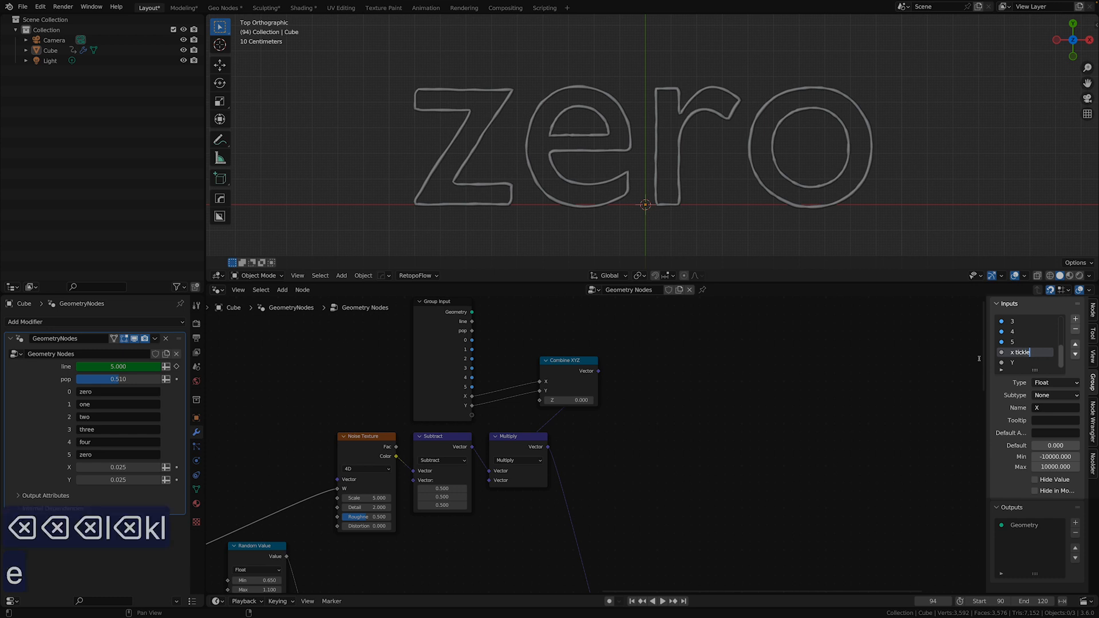
pyautogui.press('Return')
pyautogui.doubleClick(1019, 362)
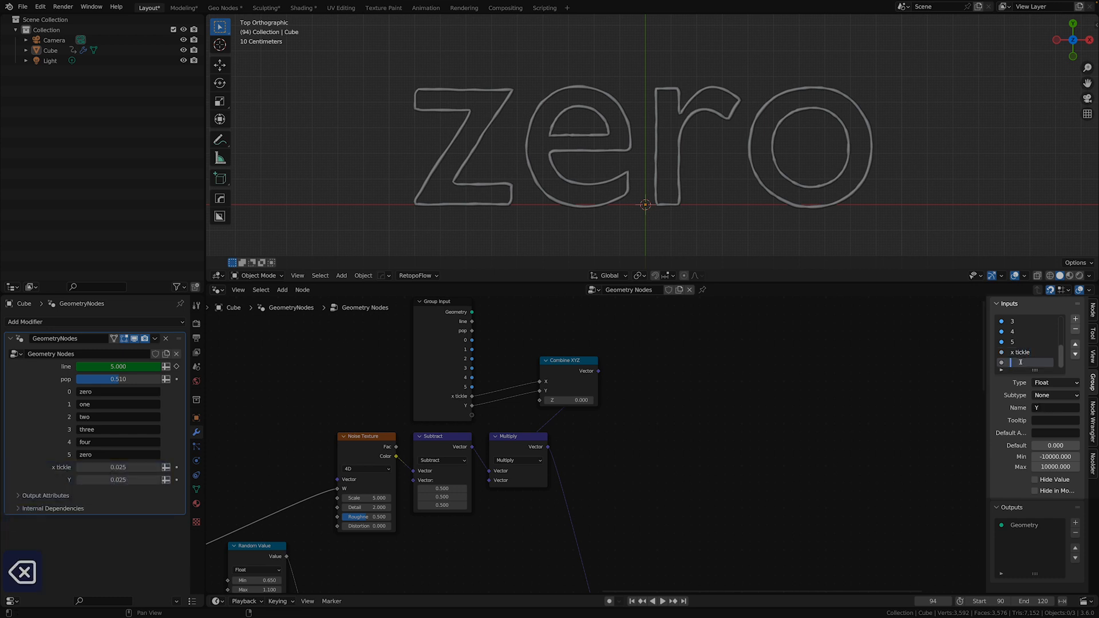
pyautogui.write('y tick')
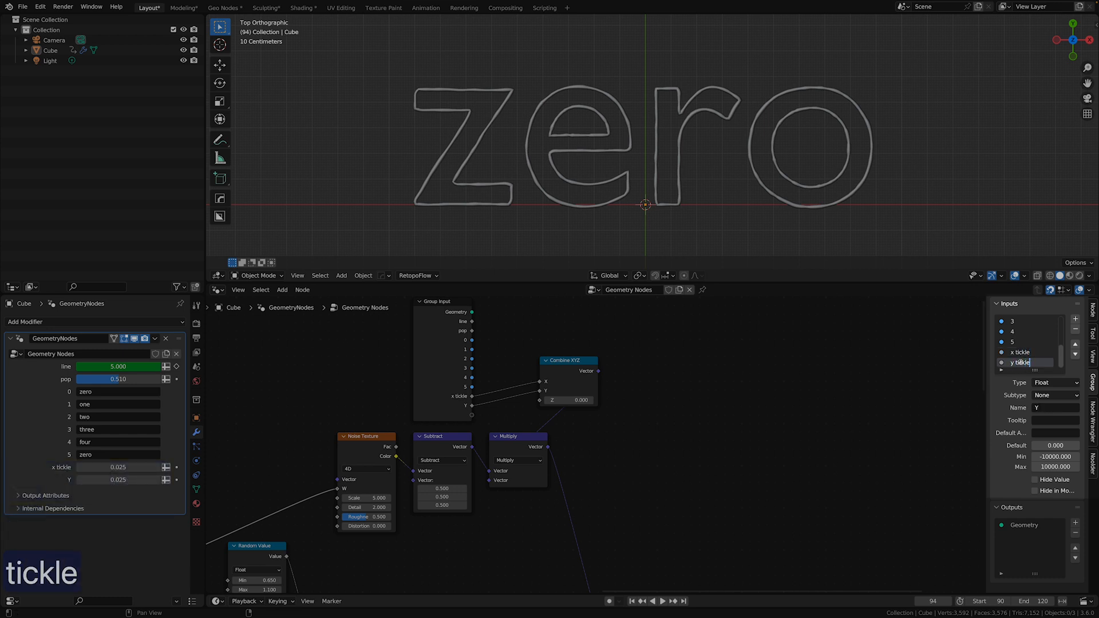
pyautogui.write('le')
pyautogui.press('Return')
# Play back the wobble and undo the last y tickle change
pyautogui.press('space')
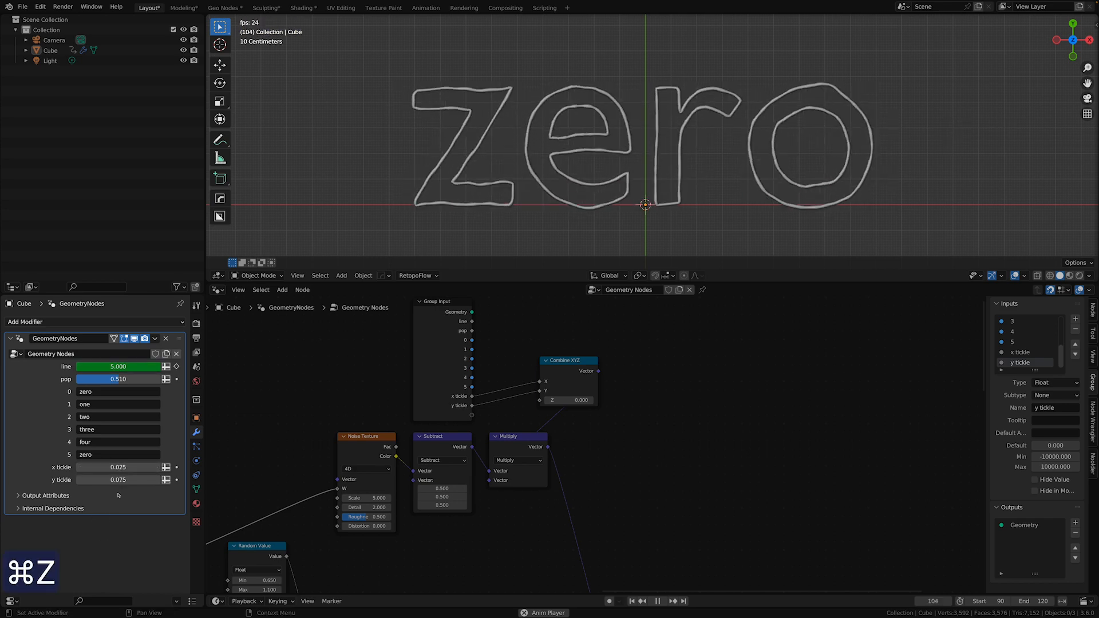
pyautogui.press('super+z')
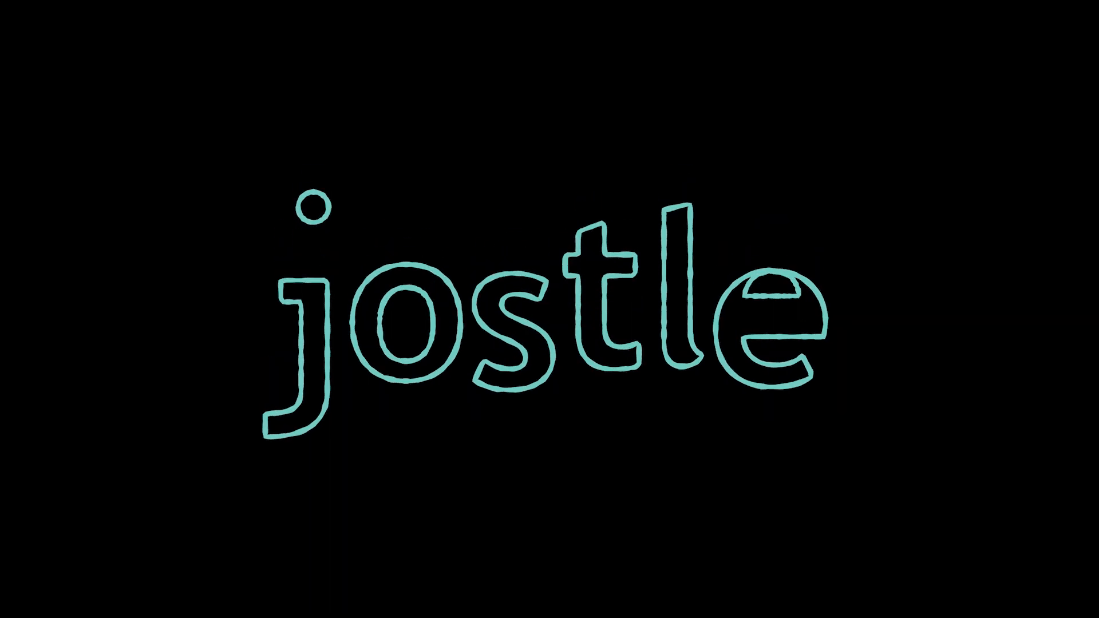
# Move the Noise Texture, Subtract, Multiply, Group Input and Combine XYZ nodes up together, leaving free space beneath them
pyautogui.press('g')
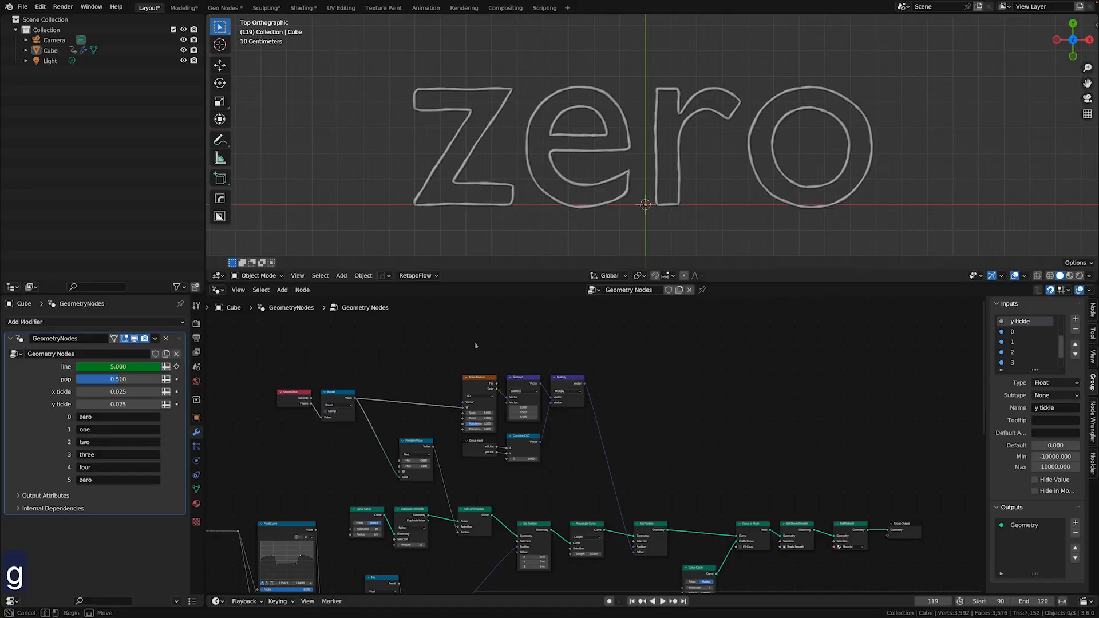
pyautogui.moveTo(476, 344); pyautogui.dragTo(567, 474)
pyautogui.press('g')
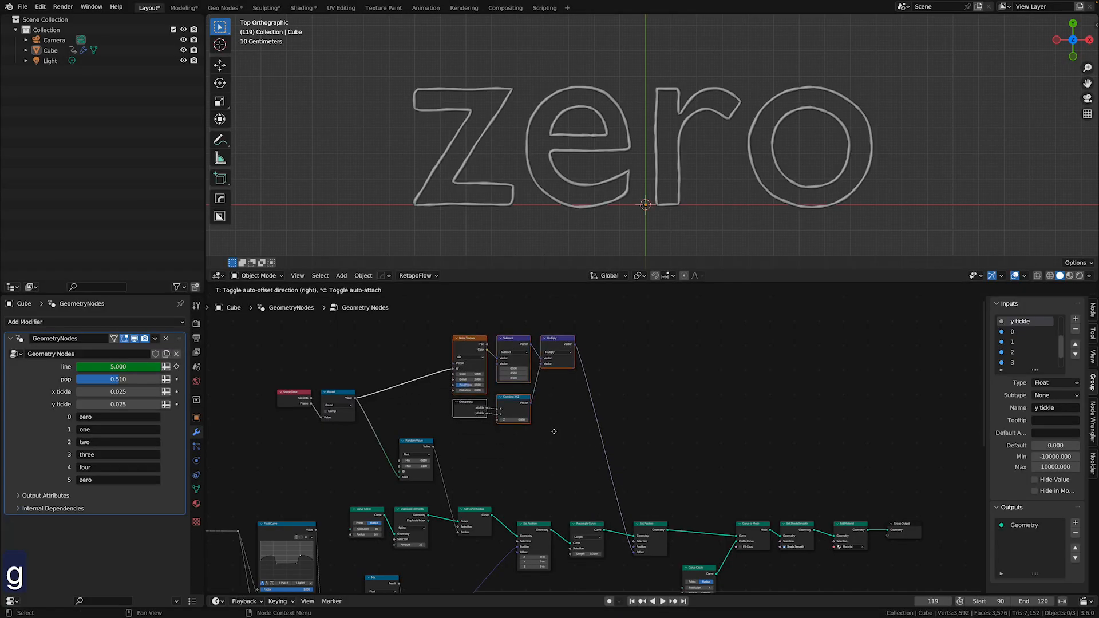
pyautogui.click(545, 416)
pyautogui.scroll(3, 544, 414)
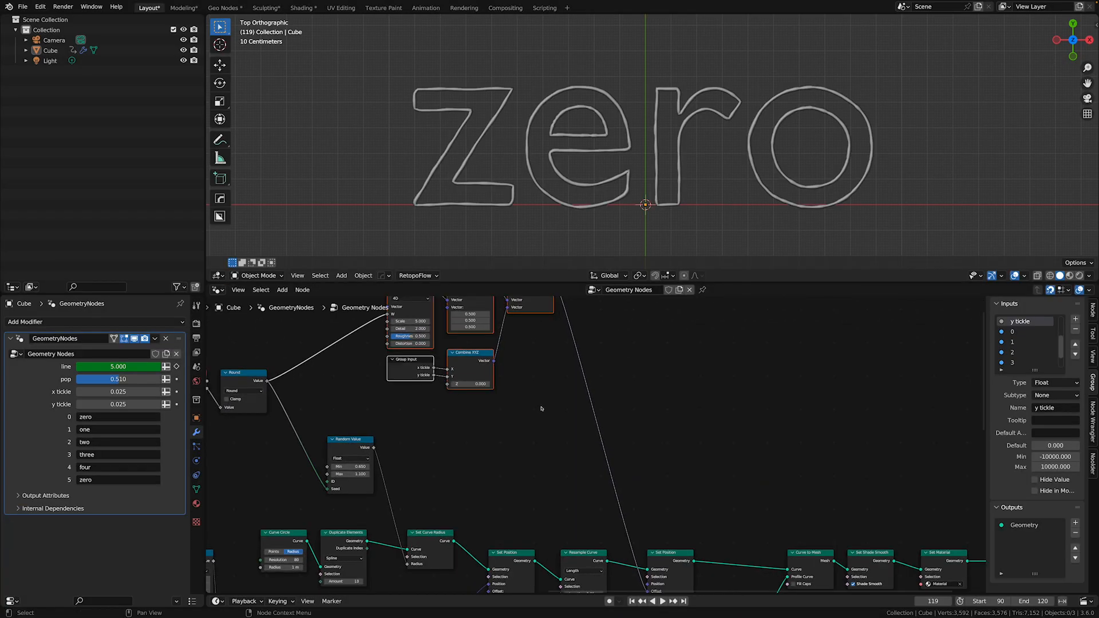
# Place a copy of the Random Value node with Min -1 and Max 1, feeding a Math Multiply node with value 0.02
pyautogui.hotkey('shift', 'd')
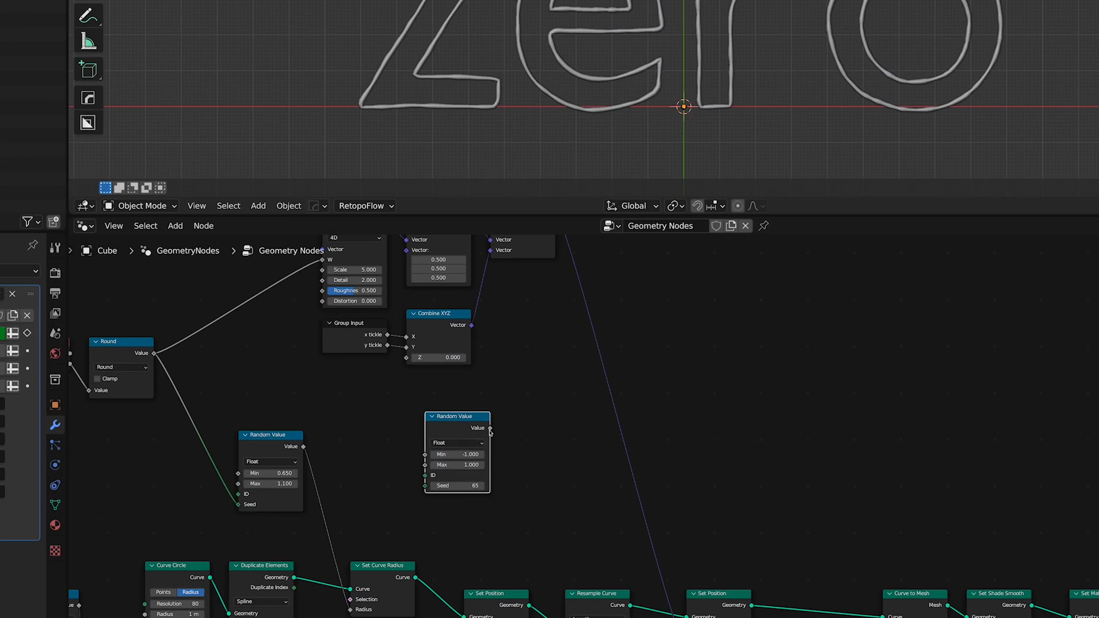
pyautogui.moveTo(545, 458); pyautogui.dragTo(547, 459)
pyautogui.write('math')
pyautogui.press('Return')
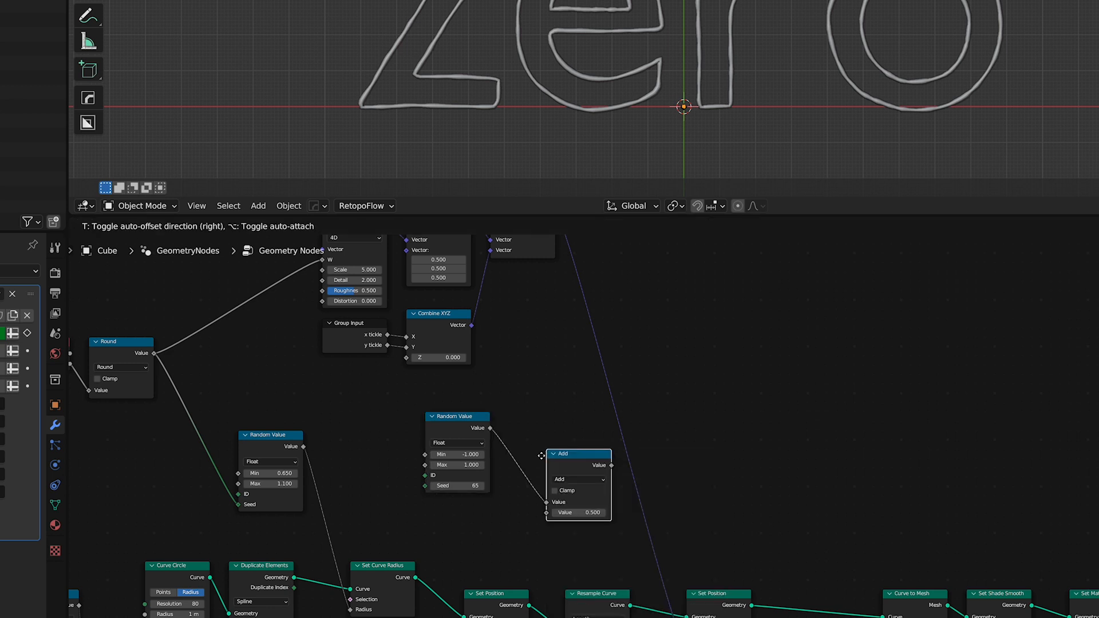
pyautogui.click(495, 424)
pyautogui.click(537, 443)
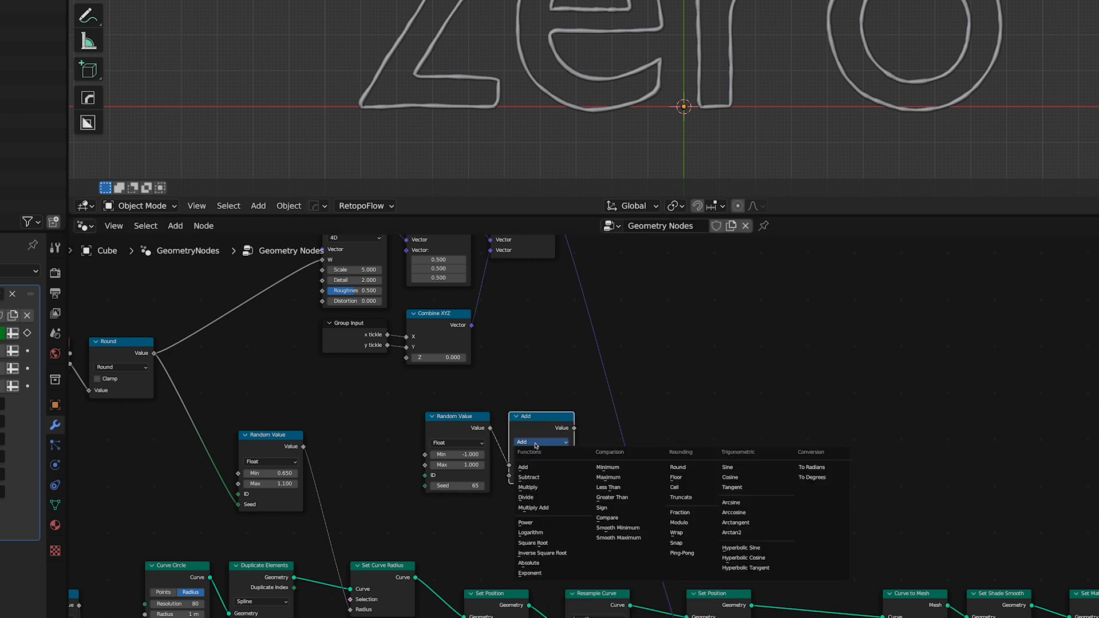
pyautogui.click(538, 490)
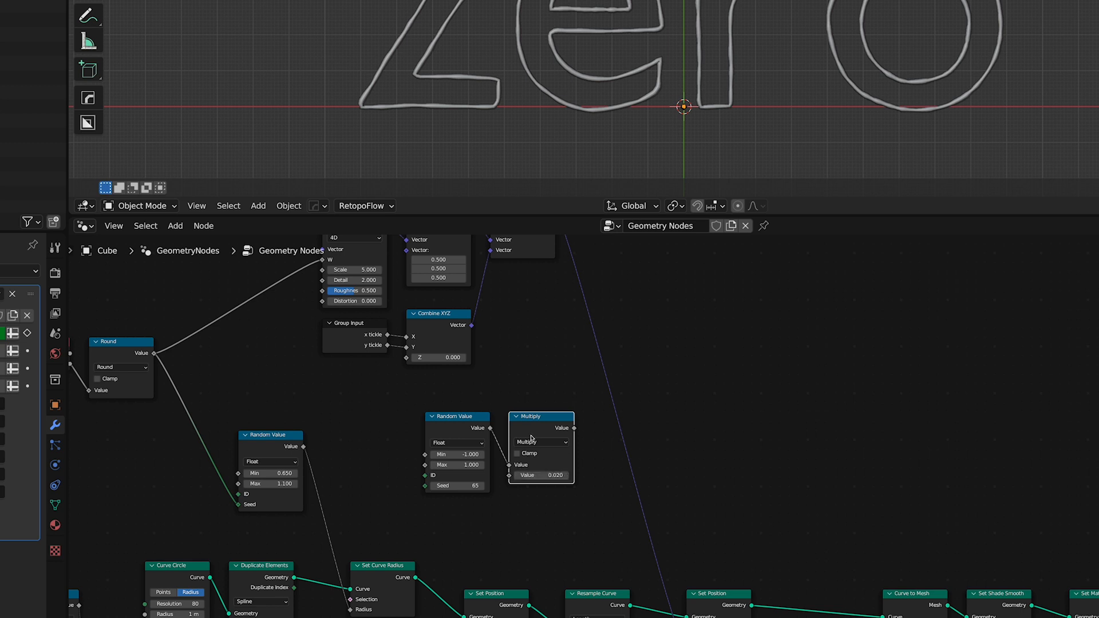
# Add a Vector Math Add node and feed the random Multiply value into its second vector input
pyautogui.moveTo(632, 415); pyautogui.dragTo(703, 401)
pyautogui.write('vector math')
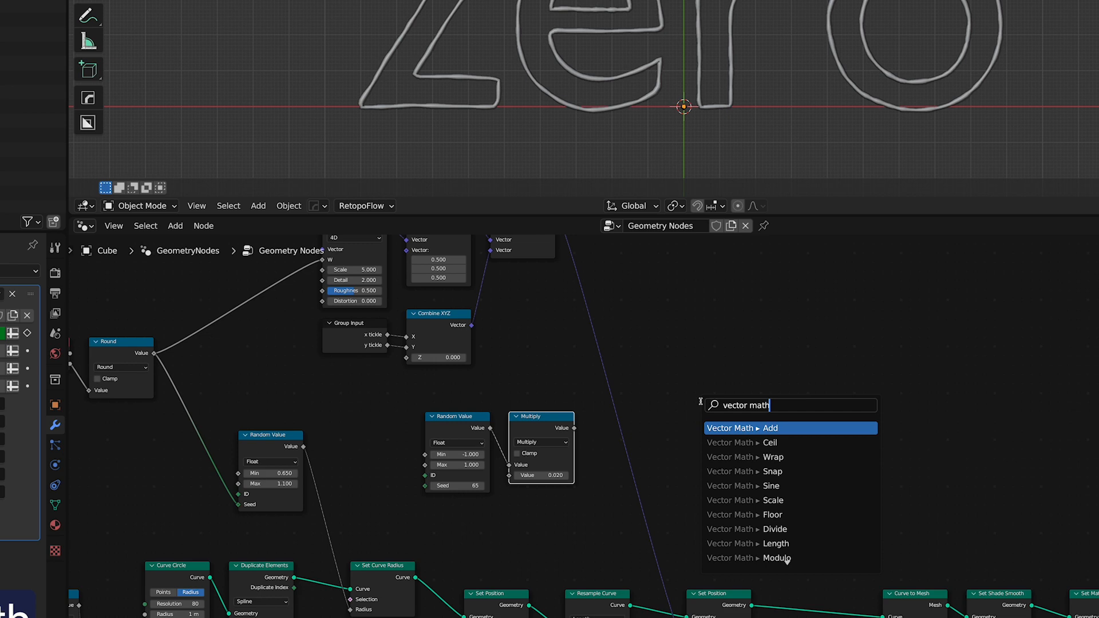
pyautogui.press('Return')
pyautogui.click(690, 366)
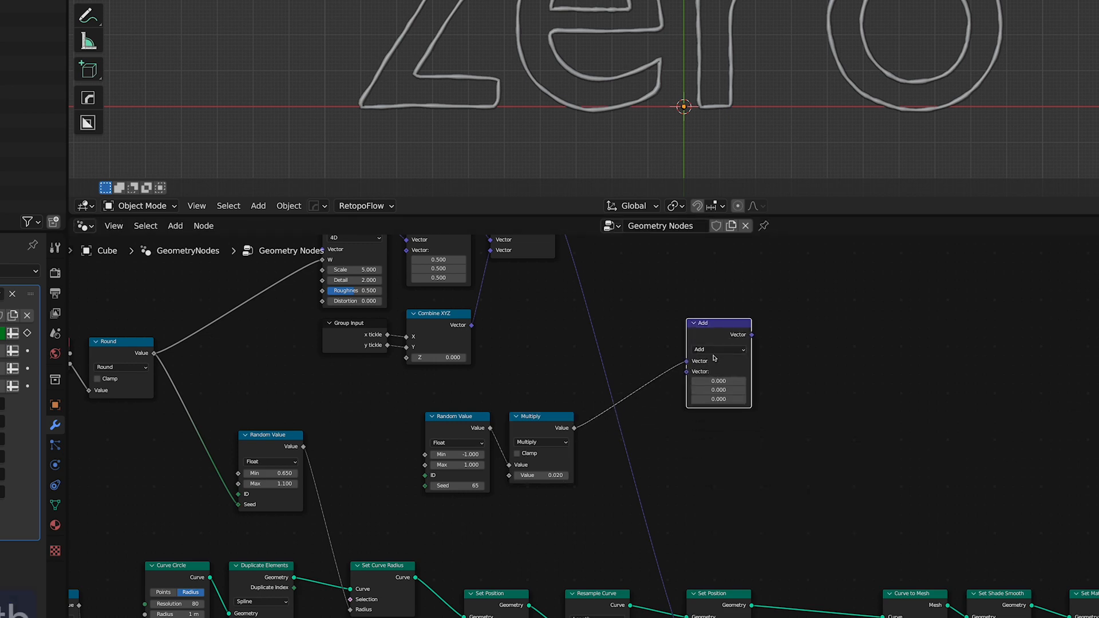
pyautogui.moveTo(690, 366); pyautogui.dragTo(634, 415, button='middle')
pyautogui.scroll(-2, 634, 415)
pyautogui.scroll(2, 633, 415)
pyautogui.moveTo(638, 454); pyautogui.dragTo(639, 464)
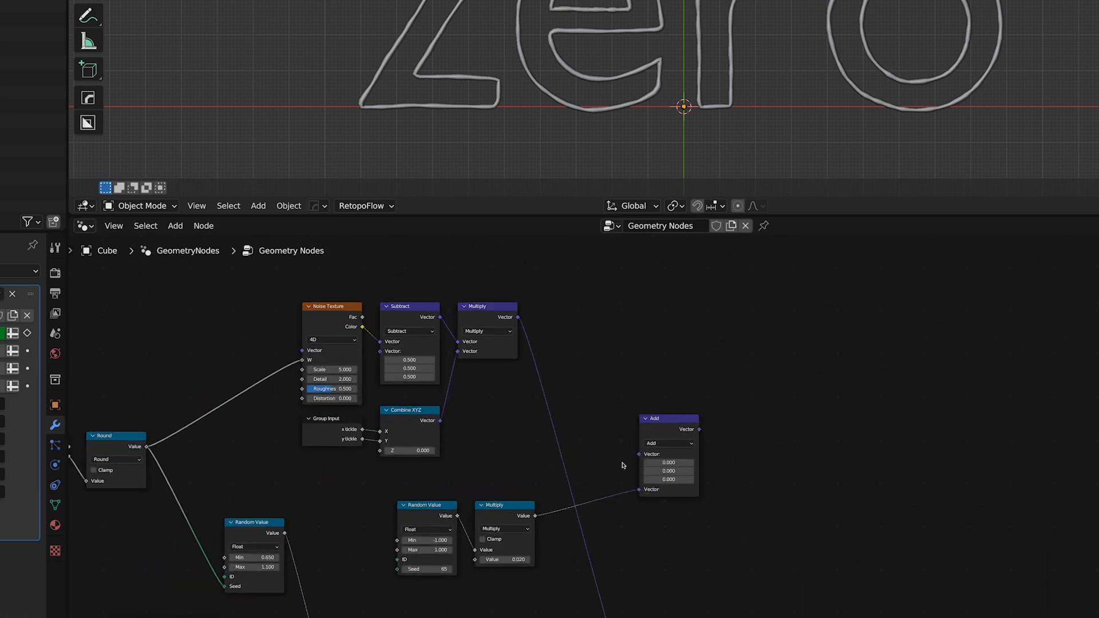
# Link the noise Multiply vector into the Add node and its result into the second Set Position's Offset, then preview the animation
pyautogui.moveTo(518, 318); pyautogui.dragTo(604, 423)
pyautogui.moveTo(640, 457); pyautogui.dragTo(640, 456)
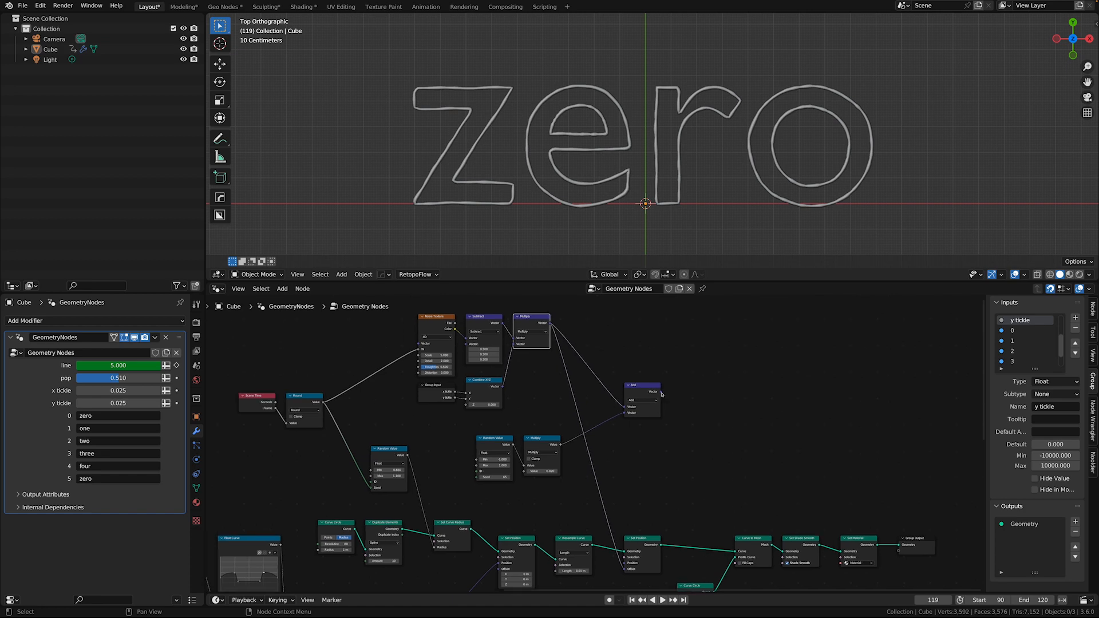
pyautogui.moveTo(662, 392); pyautogui.dragTo(624, 569)
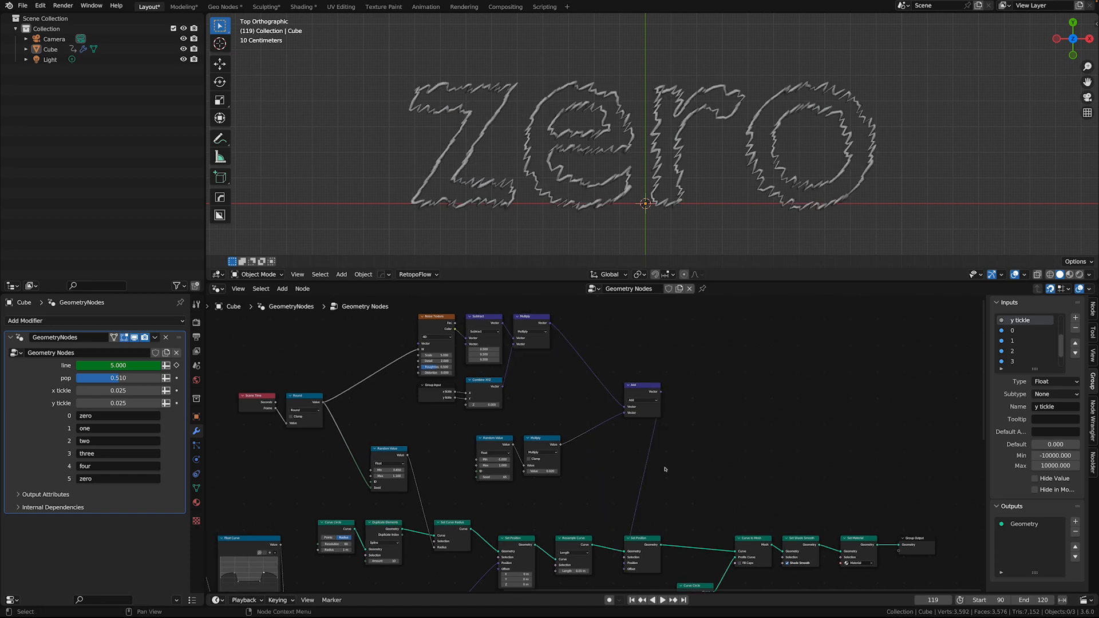
pyautogui.press('space')
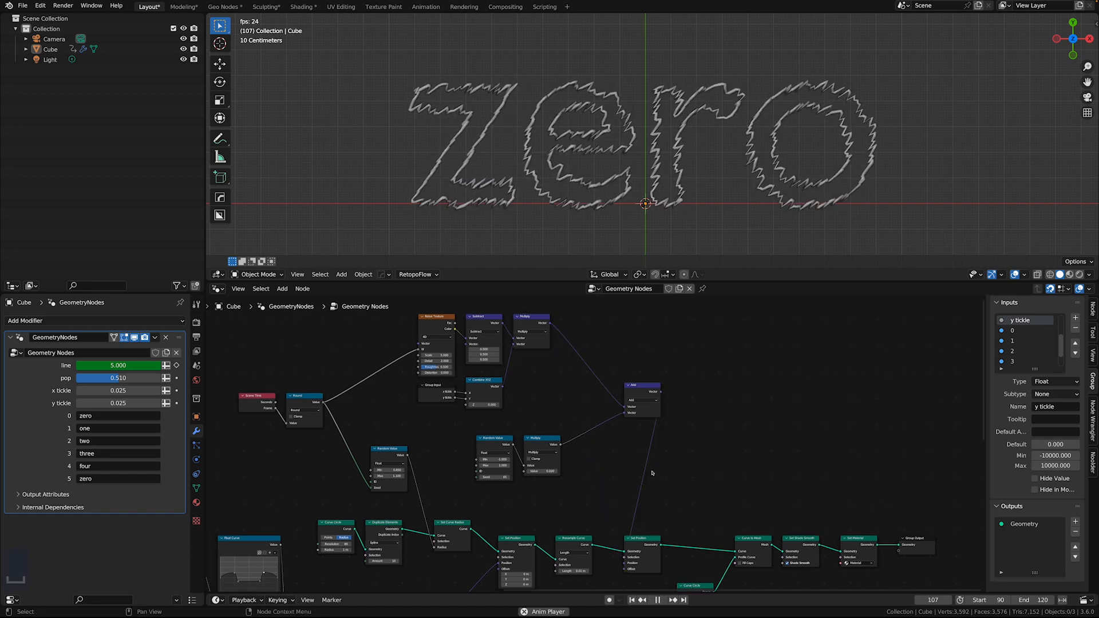
pyautogui.press('space')
# Insert a copy of the Combine XYZ node between the random Multiply and Add nodes, with the value feeding only Y
pyautogui.moveTo(489, 417); pyautogui.dragTo(542, 496)
pyautogui.moveTo(532, 441); pyautogui.dragTo(478, 440)
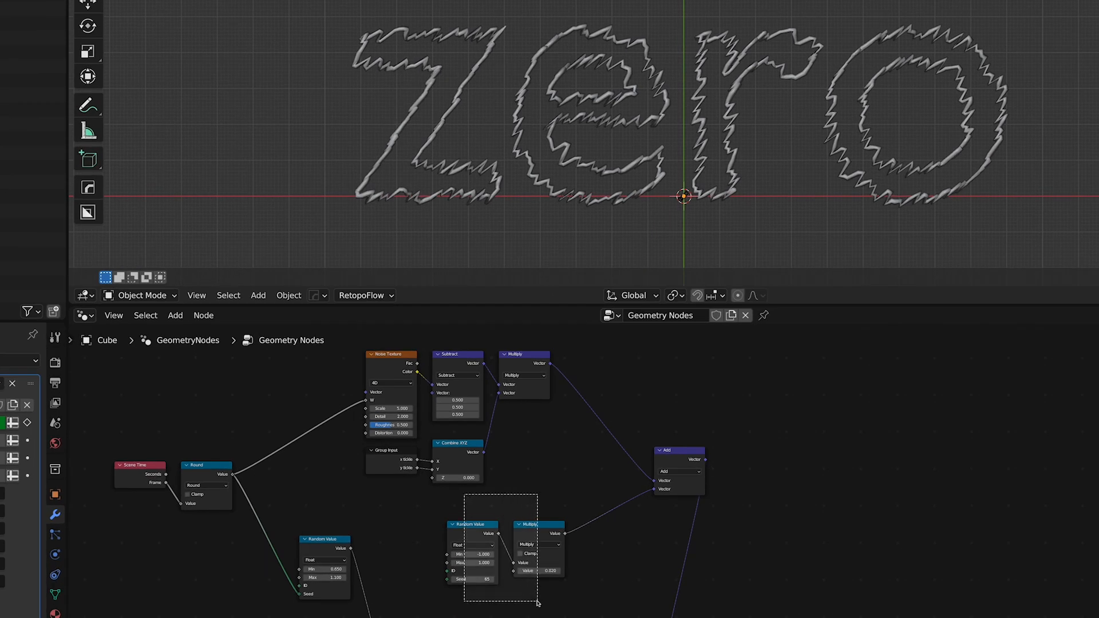
pyautogui.click(456, 448)
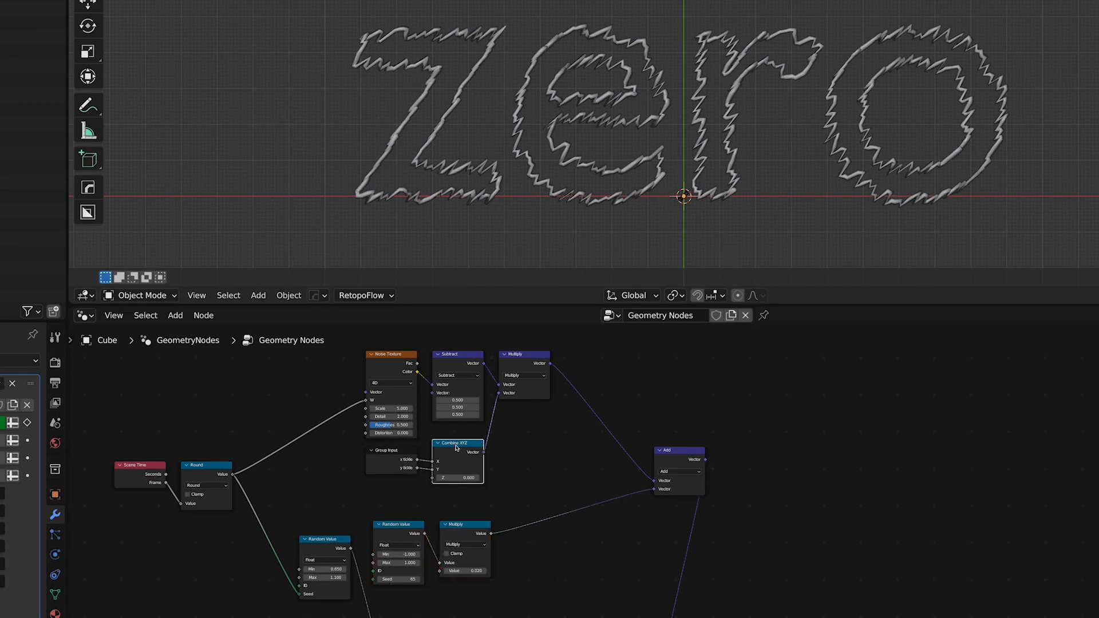
pyautogui.hotkey('shift', 'd')
pyautogui.click(528, 523)
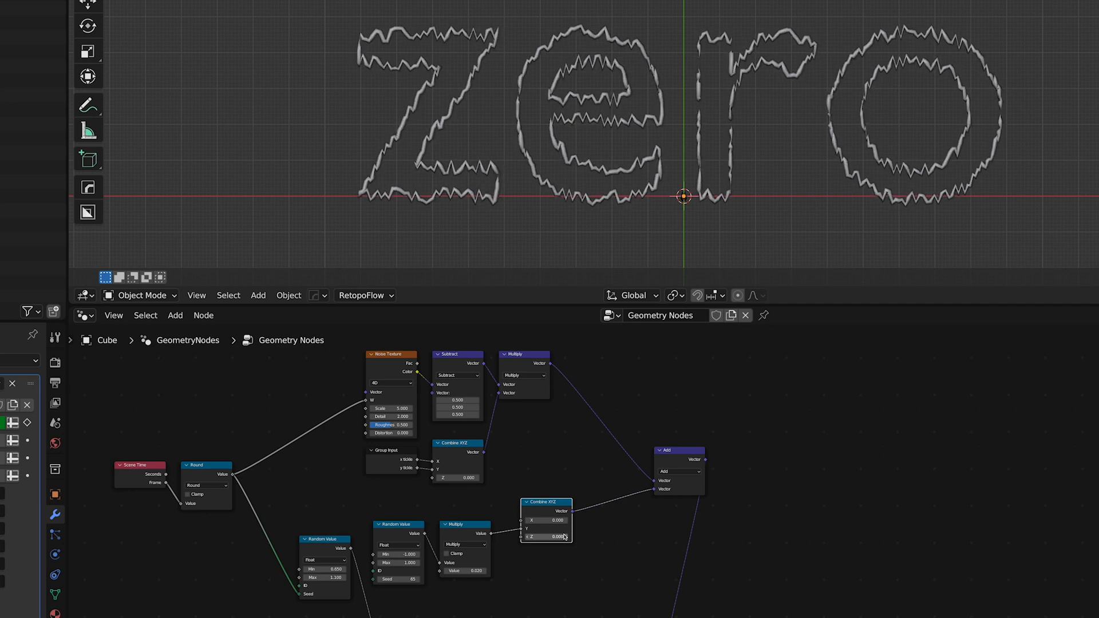
pyautogui.moveTo(549, 502); pyautogui.dragTo(542, 524)
# Tidy the new Random Value, Multiply and Combine XYZ nodes into a row and link the Round value to the Random Value's Seed
pyautogui.moveTo(371, 516); pyautogui.dragTo(540, 606)
pyautogui.moveTo(538, 528); pyautogui.dragTo(601, 512)
pyautogui.moveTo(450, 498); pyautogui.dragTo(524, 577)
pyautogui.moveTo(524, 513); pyautogui.dragTo(530, 513)
pyautogui.moveTo(232, 475); pyautogui.dragTo(440, 566)
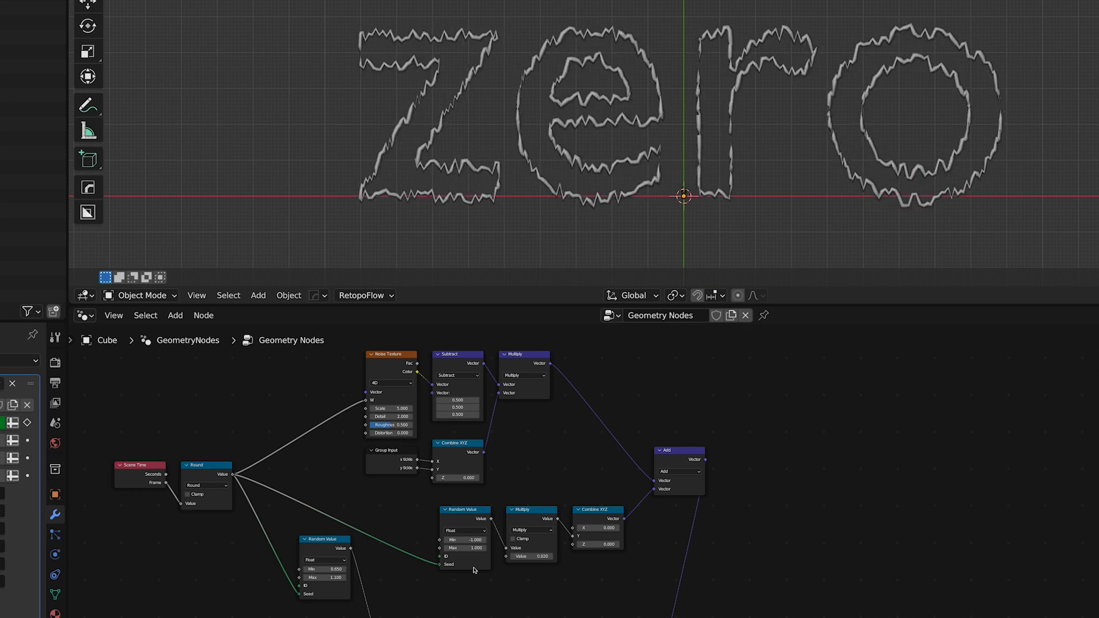
# Add a Curve of Point node with its Curve Index driving the new Random Value's ID, and set the Multiply value to 0.01
pyautogui.click(442, 558)
pyautogui.hotkey('shift', 'a')
pyautogui.write('curve')
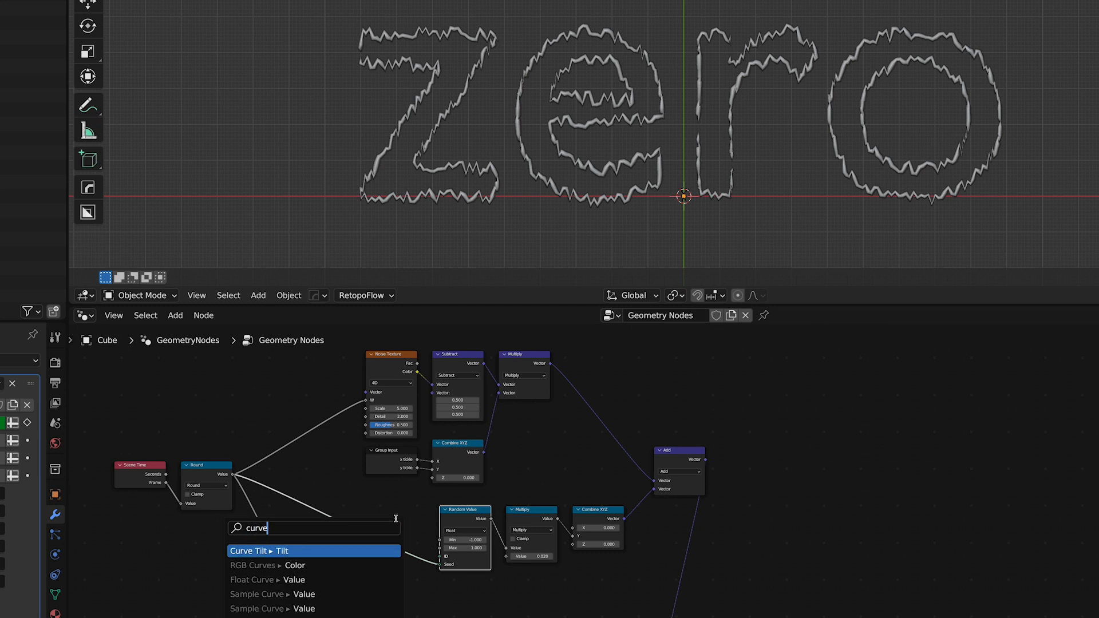
pyautogui.write(' of')
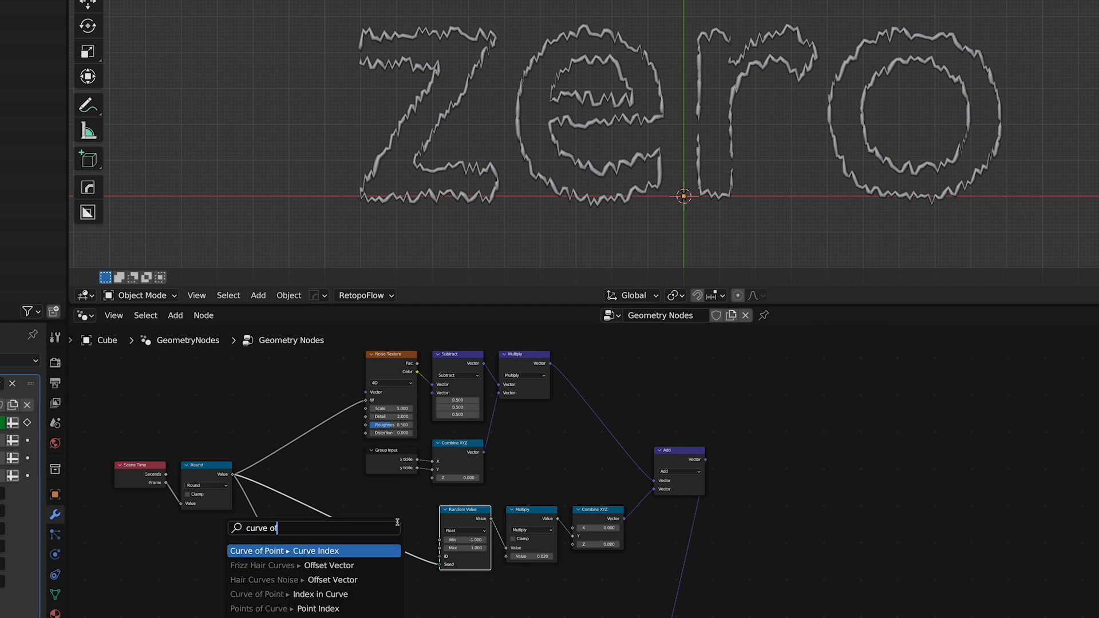
pyautogui.click(319, 552)
pyautogui.click(343, 525)
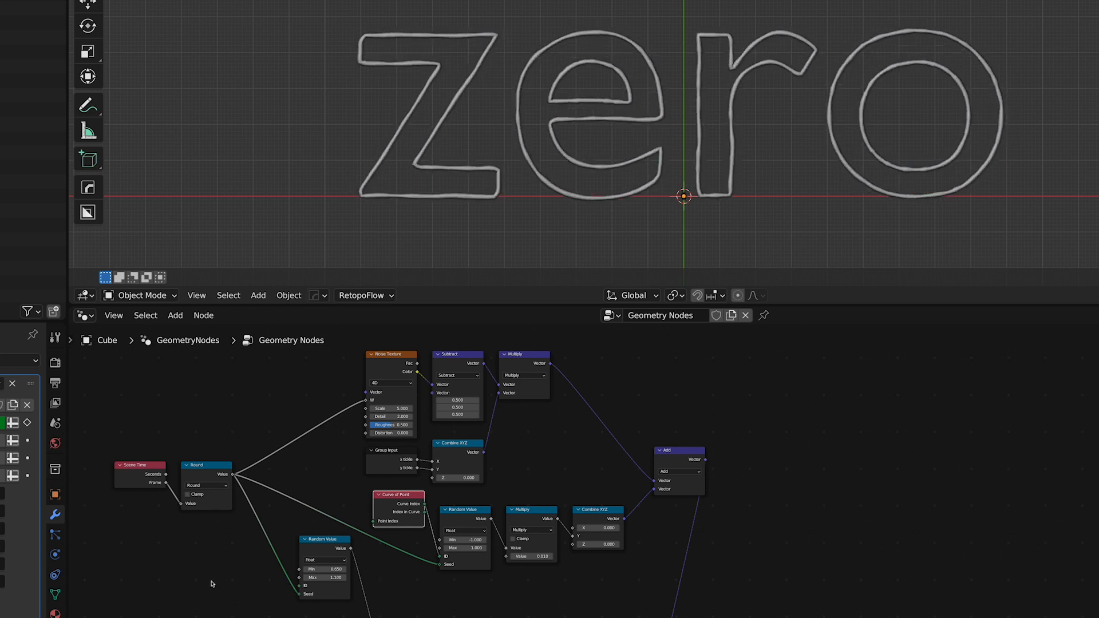
# Place a copy of the Group Input node below the random nodes, expose the Multiply value as a new input and hide the unused sockets
pyautogui.click(385, 465)
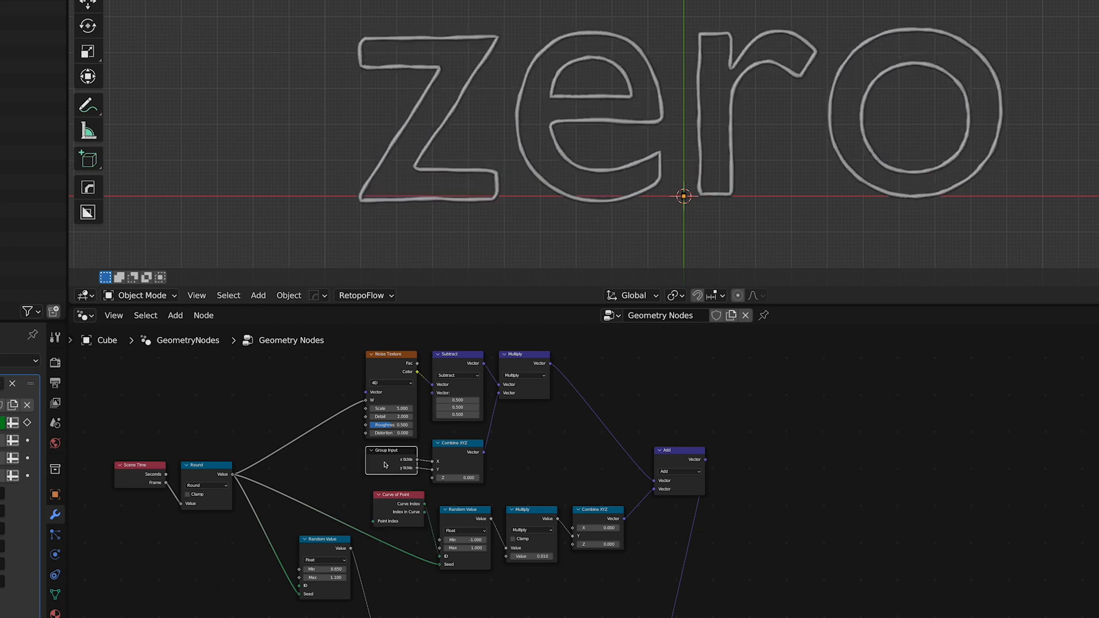
pyautogui.hotkey('shift', 'd')
pyautogui.click(466, 606)
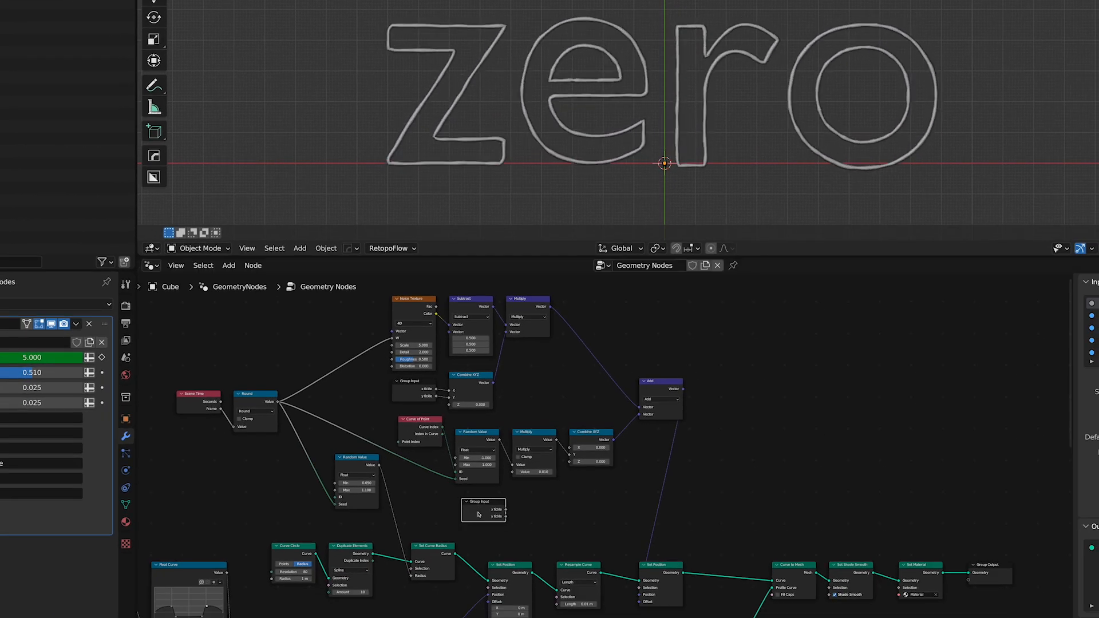
pyautogui.hotkey('ctrl', 'h')
pyautogui.moveTo(480, 541); pyautogui.dragTo(480, 503)
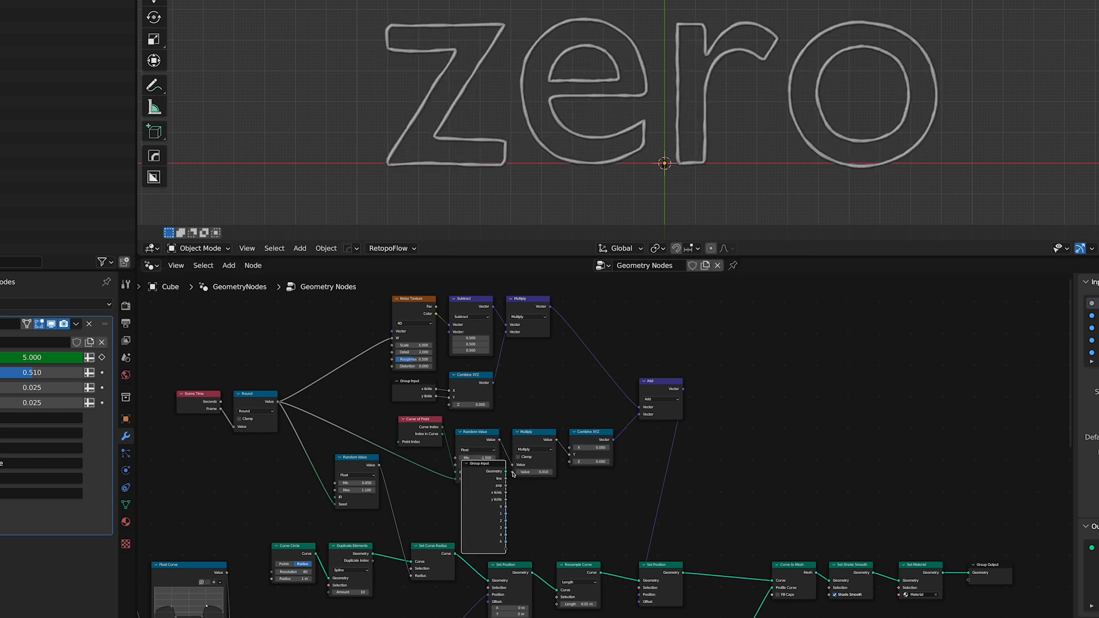
pyautogui.moveTo(506, 550); pyautogui.dragTo(506, 549)
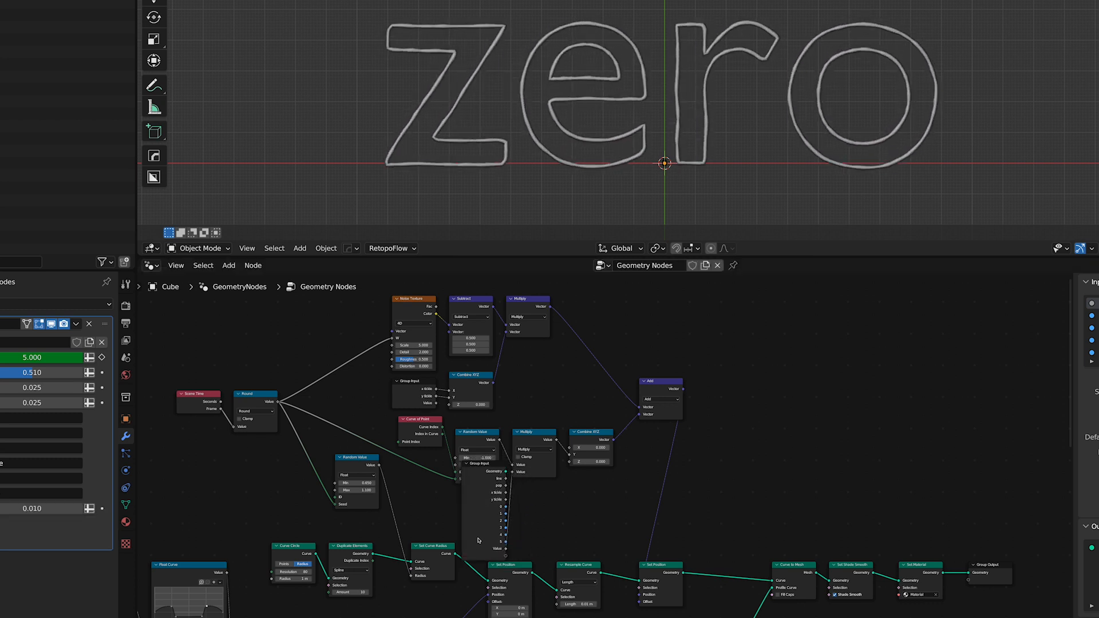
pyautogui.hotkey('ctrl', 'h')
pyautogui.moveTo(481, 471); pyautogui.dragTo(475, 501)
# Rename the new Value group input as "jostle"
pyautogui.doubleClick(1021, 364)
pyautogui.write('jo')
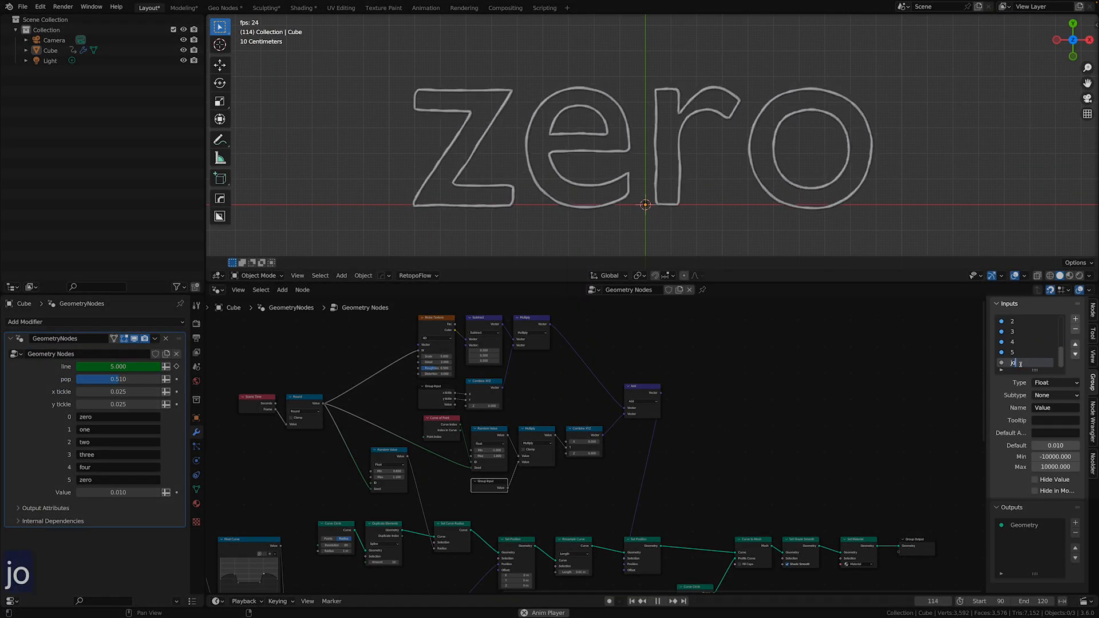
pyautogui.write('stle')
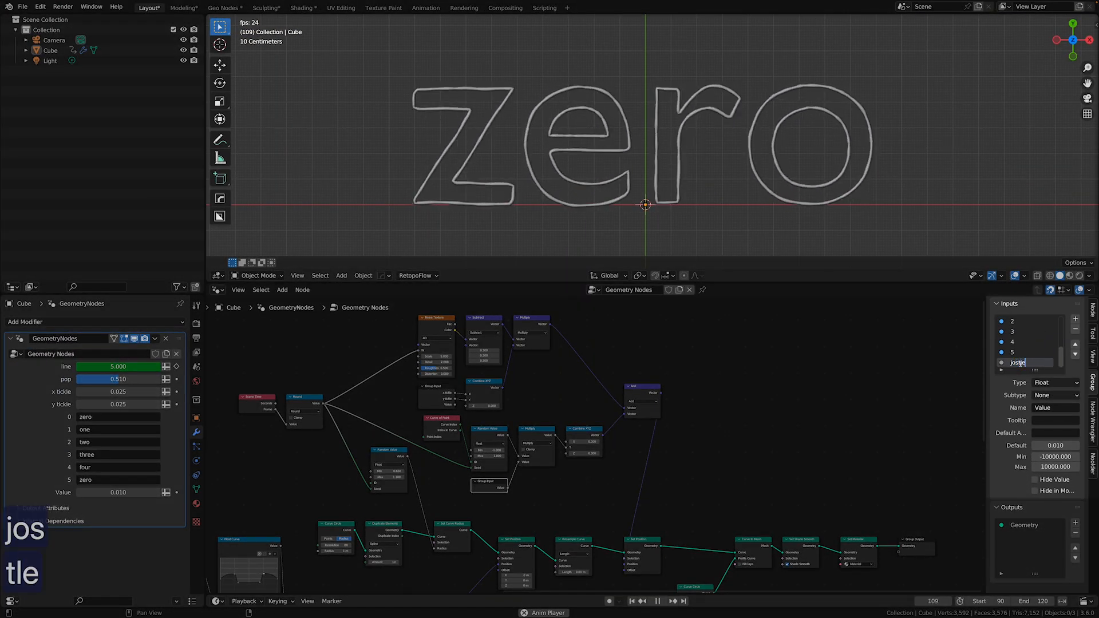
pyautogui.press('Return')
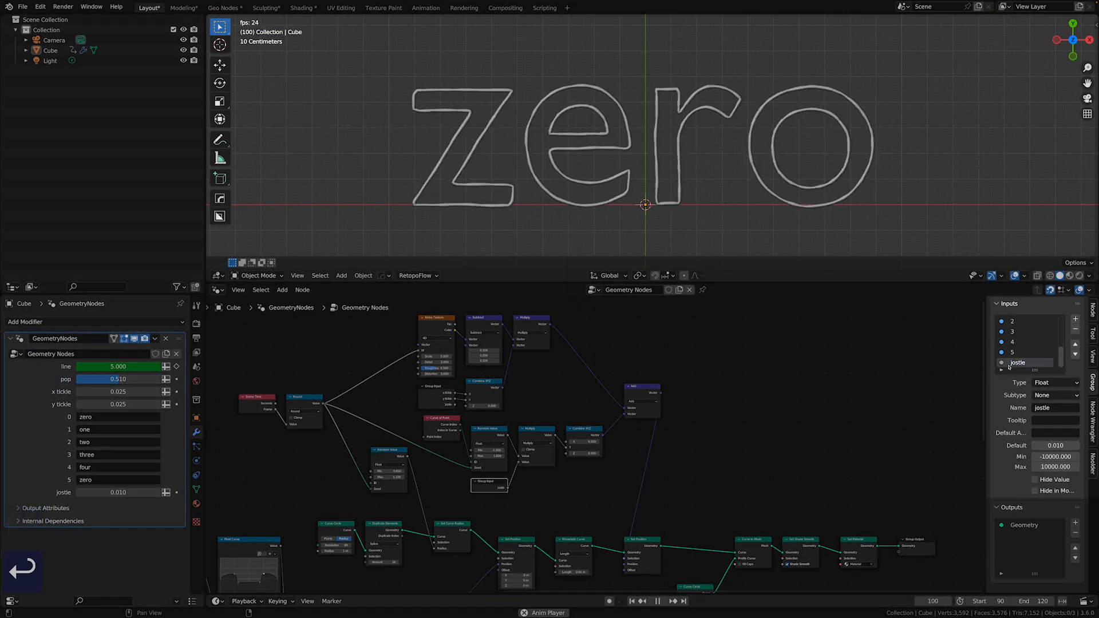
# Move the jostle group input up the list until it sits directly above input 0
pyautogui.click(1076, 344)
pyautogui.click(1076, 344)
pyautogui.click(1076, 344)
pyautogui.click(1076, 344)
pyautogui.click(1076, 344)
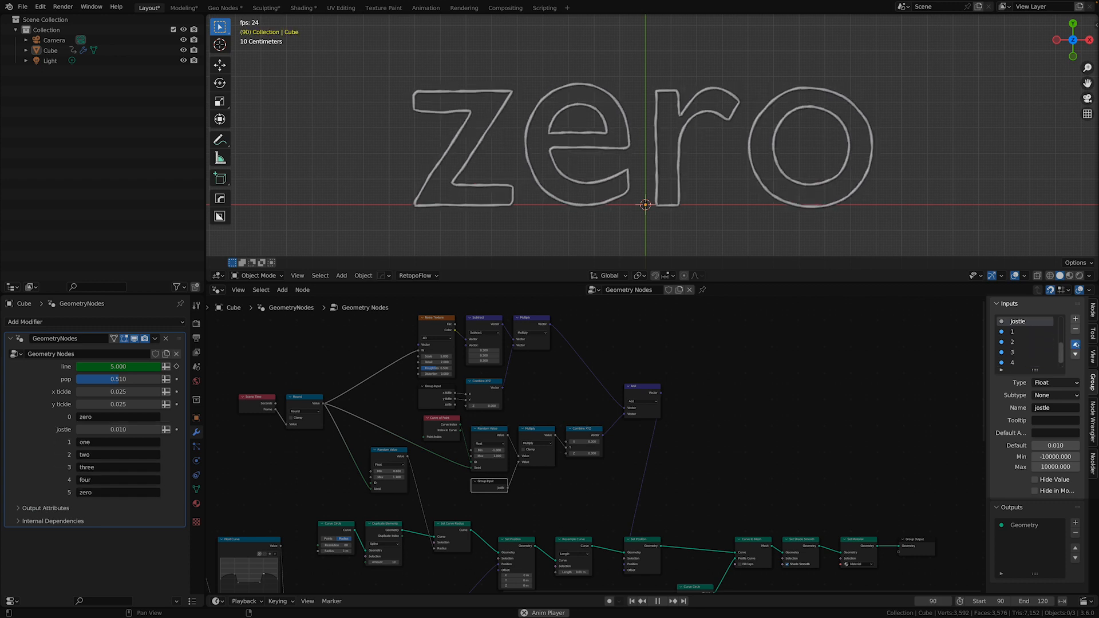
pyautogui.click(1075, 344)
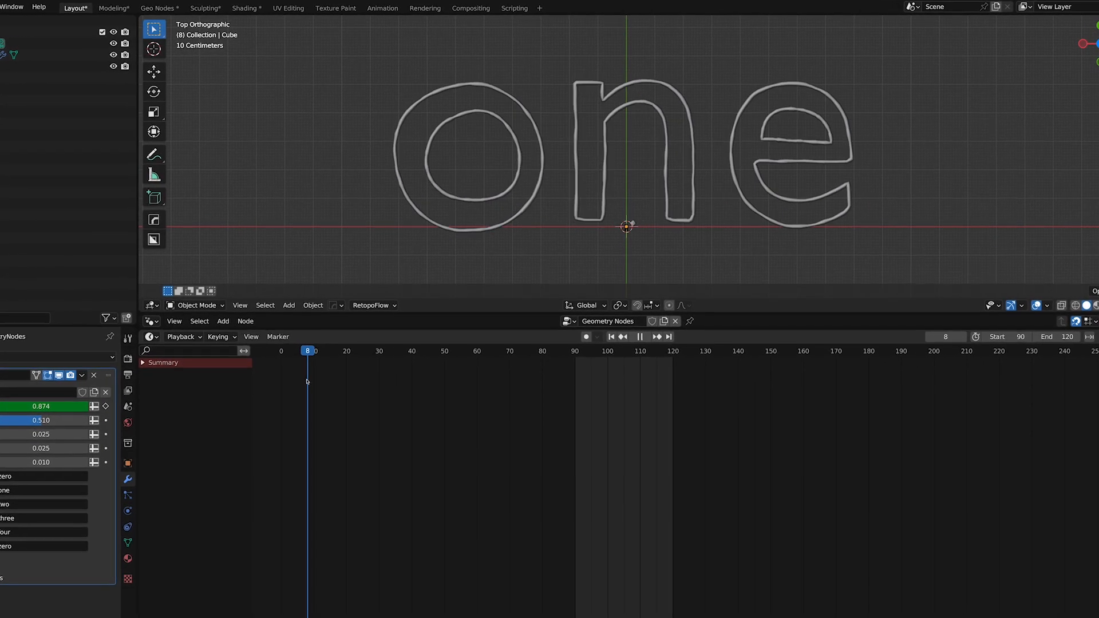
# Scrub the animation back to frame 0 and collapse the timeline to restore the node editor around the word branches
pyautogui.moveTo(289, 393)
pyautogui.mouseDown()
pyautogui.moveTo(256, 376)
pyautogui.moveTo(212, 416)
pyautogui.moveTo(172, 429)
pyautogui.moveTo(182, 429)
pyautogui.moveTo(172, 443)
pyautogui.moveTo(95, 471)
pyautogui.mouseUp()
pyautogui.moveTo(400, 296); pyautogui.dragTo(436, 594)
pyautogui.scroll(-1, 477, 572)
pyautogui.moveTo(477, 573); pyautogui.dragTo(586, 460, button='middle')
pyautogui.scroll(4, 586, 459)
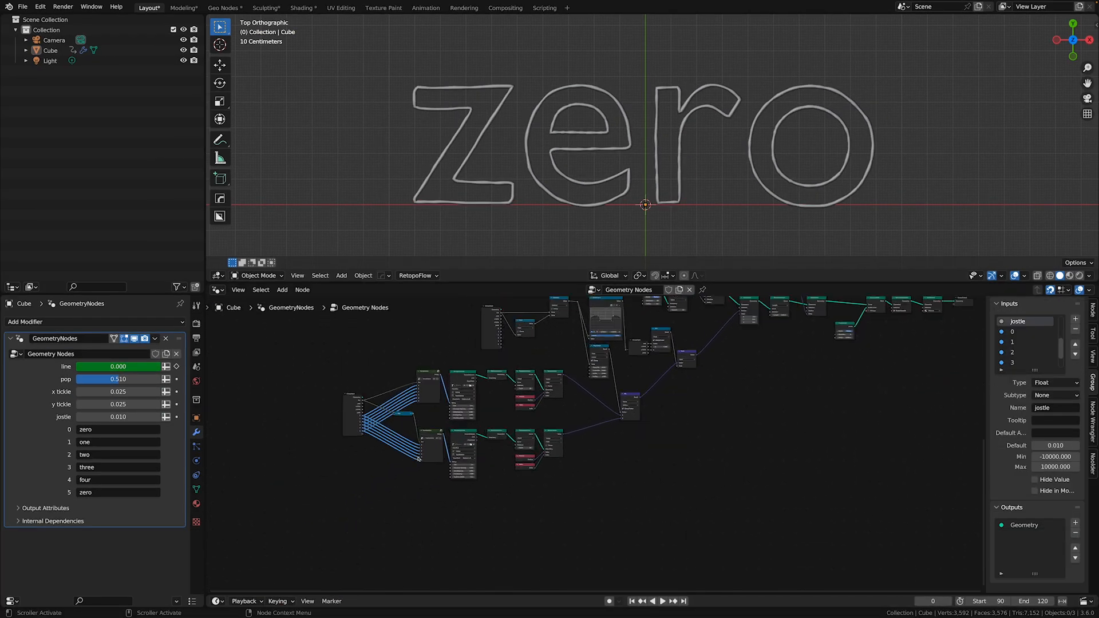
# Move the lower word branch, from its line selection node to Sample Index, straight down away from the upper branch
pyautogui.scroll(1, 417, 456)
pyautogui.moveTo(456, 367); pyautogui.dragTo(534, 347, button='middle')
pyautogui.scroll(1, 534, 346)
pyautogui.moveTo(309, 392); pyautogui.dragTo(648, 535)
pyautogui.press('g')
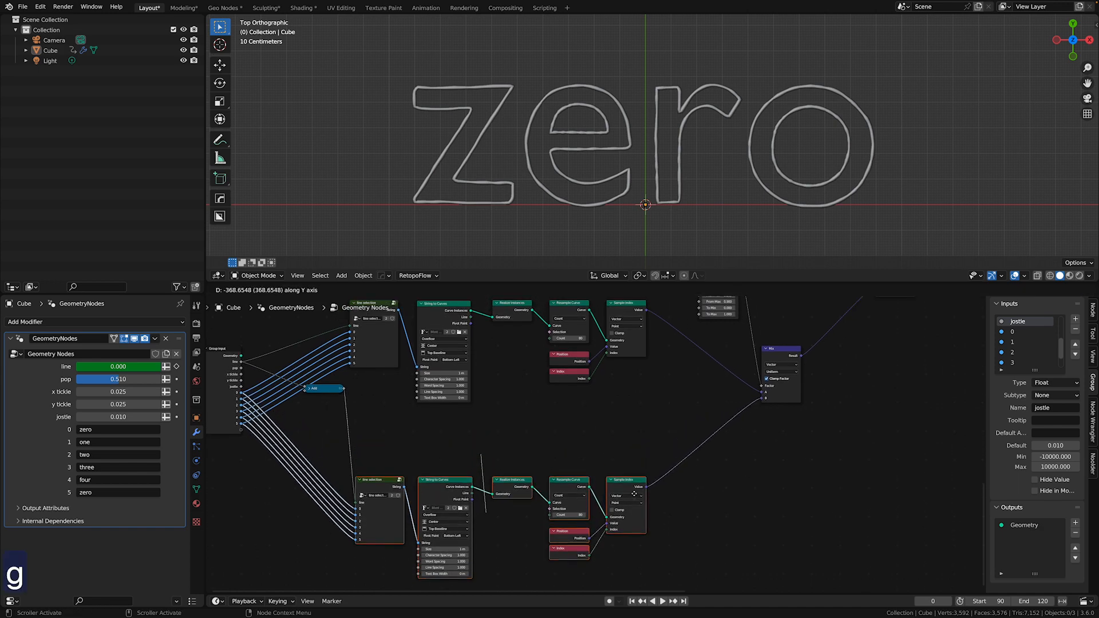
pyautogui.click(637, 517)
# Shift the line selection, String to Curves and Realize Instances nodes of both branches left to open a gap before Resample Curve
pyautogui.scroll(-1, 520, 342)
pyautogui.moveTo(282, 319); pyautogui.dragTo(541, 586)
pyautogui.moveTo(521, 497); pyautogui.dragTo(371, 499)
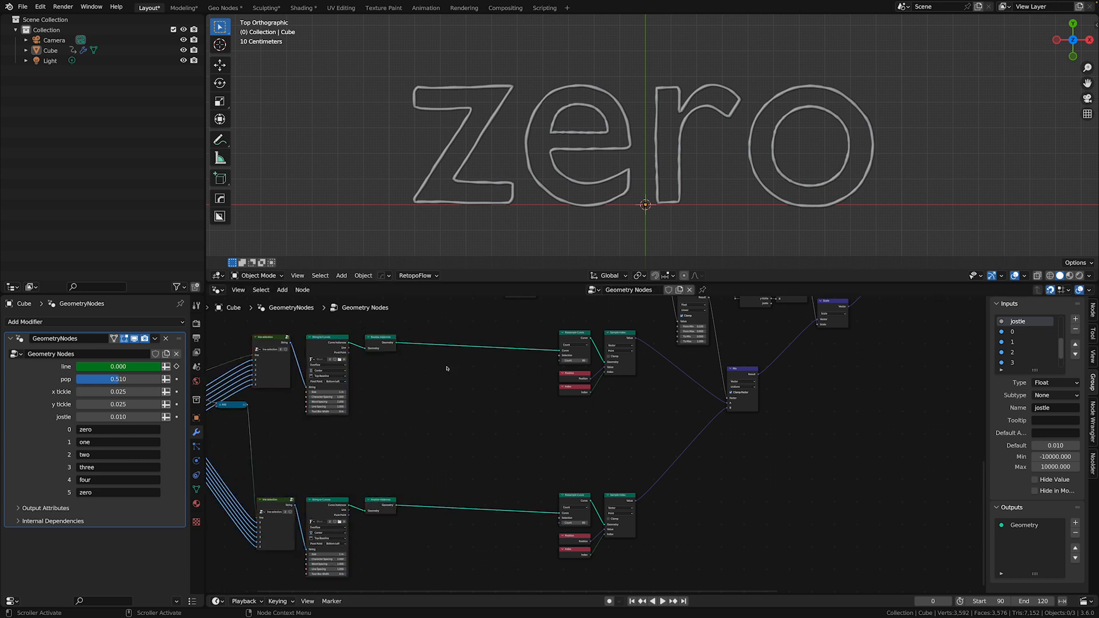
# Insert a Join Geometry node between Realize Instances and Resample Curve in the upper branch
pyautogui.hotkey('shift', 'a')
pyautogui.write('join')
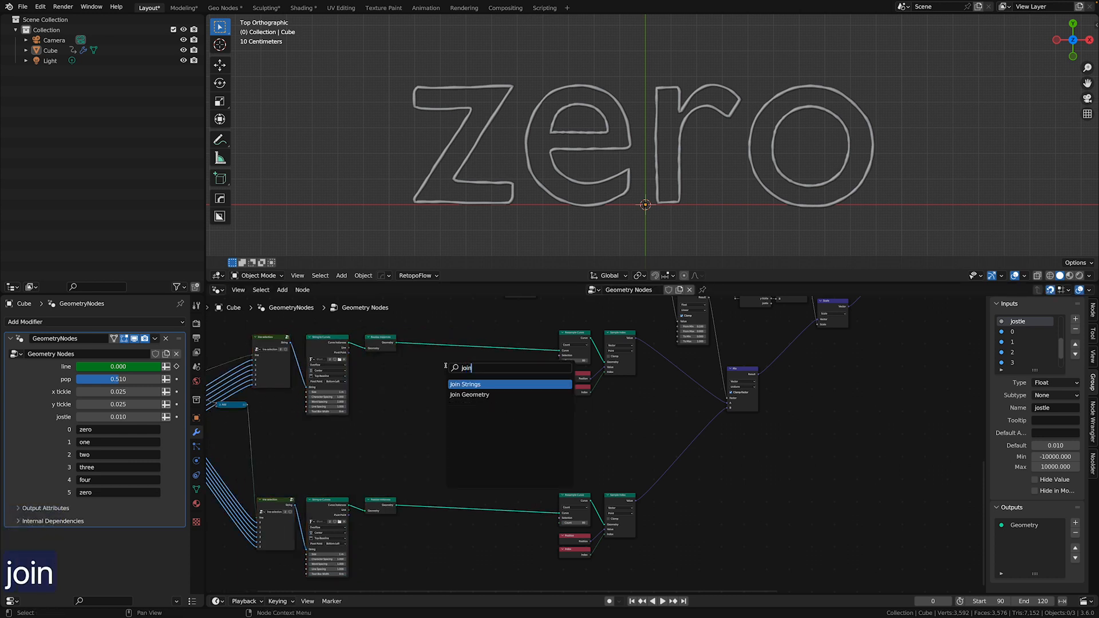
pyautogui.press('Down')
pyautogui.press('Return')
pyautogui.click(508, 375)
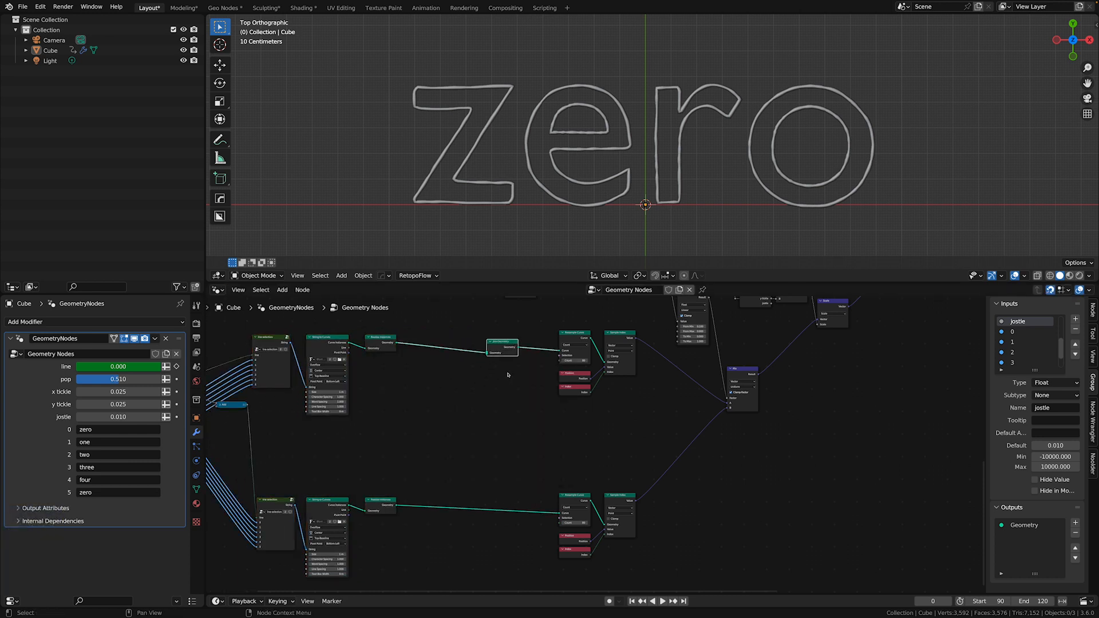
# Route the upper Realize Instances output through three separate reroutes into Join Geometry to triple the word's curves
pyautogui.press('g')
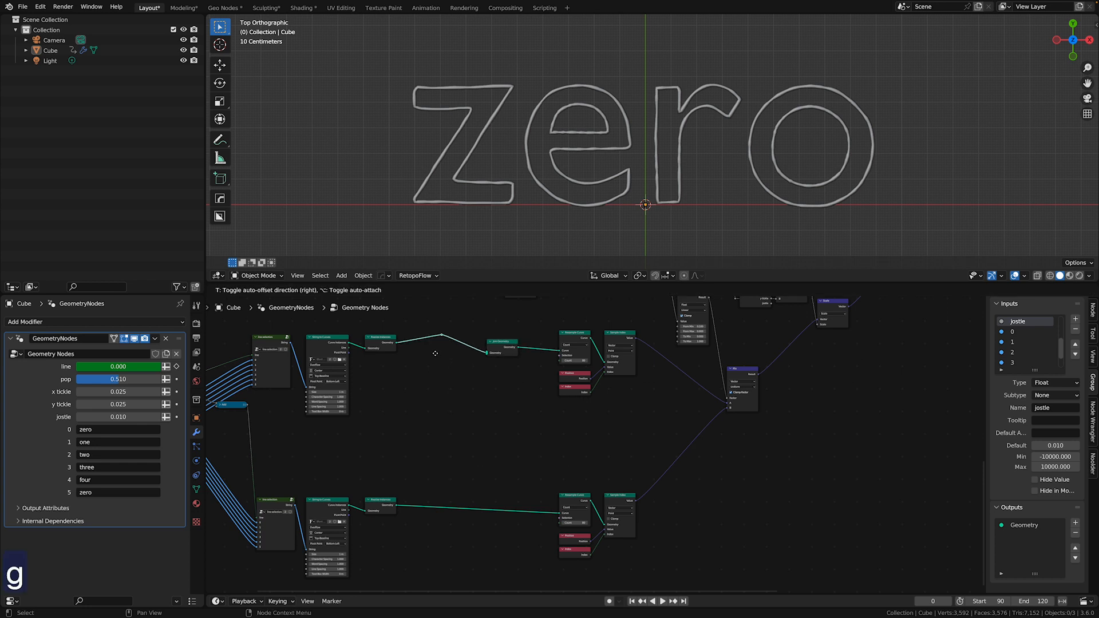
pyautogui.moveTo(395, 345); pyautogui.dragTo(486, 353)
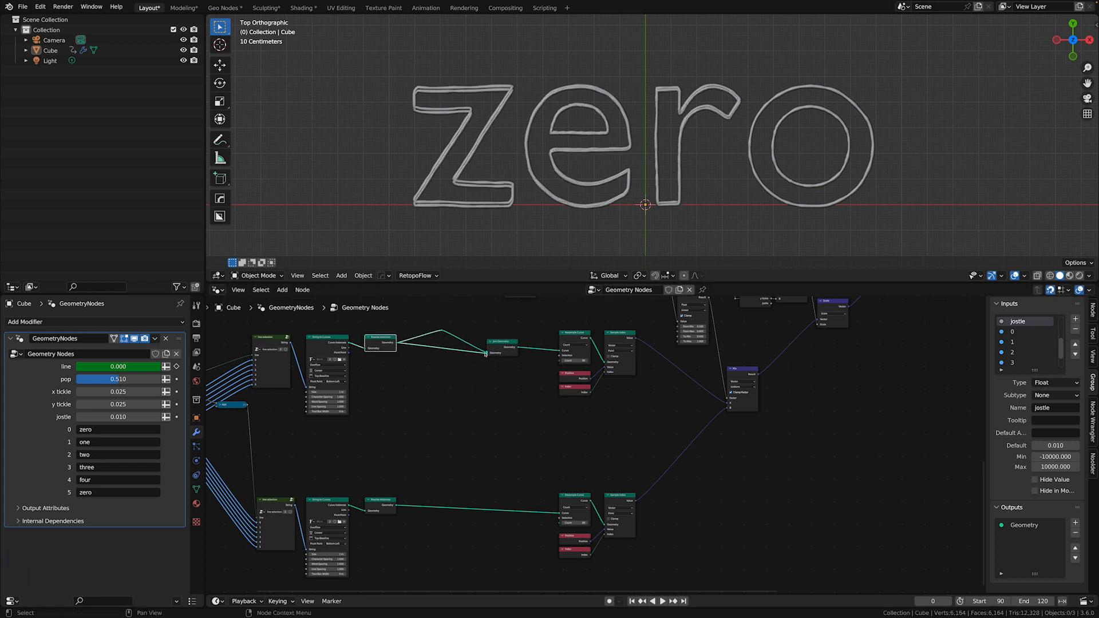
pyautogui.press('g')
pyautogui.click(439, 348)
pyautogui.moveTo(397, 343); pyautogui.dragTo(405, 350)
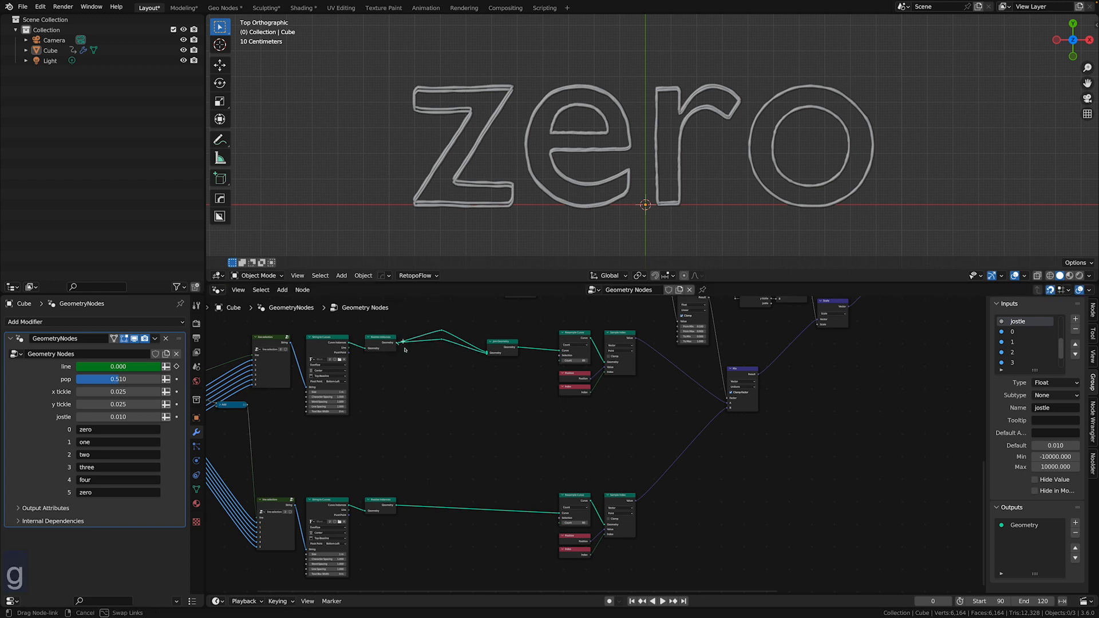
pyautogui.press('g')
pyautogui.click(440, 366)
pyautogui.click(438, 386)
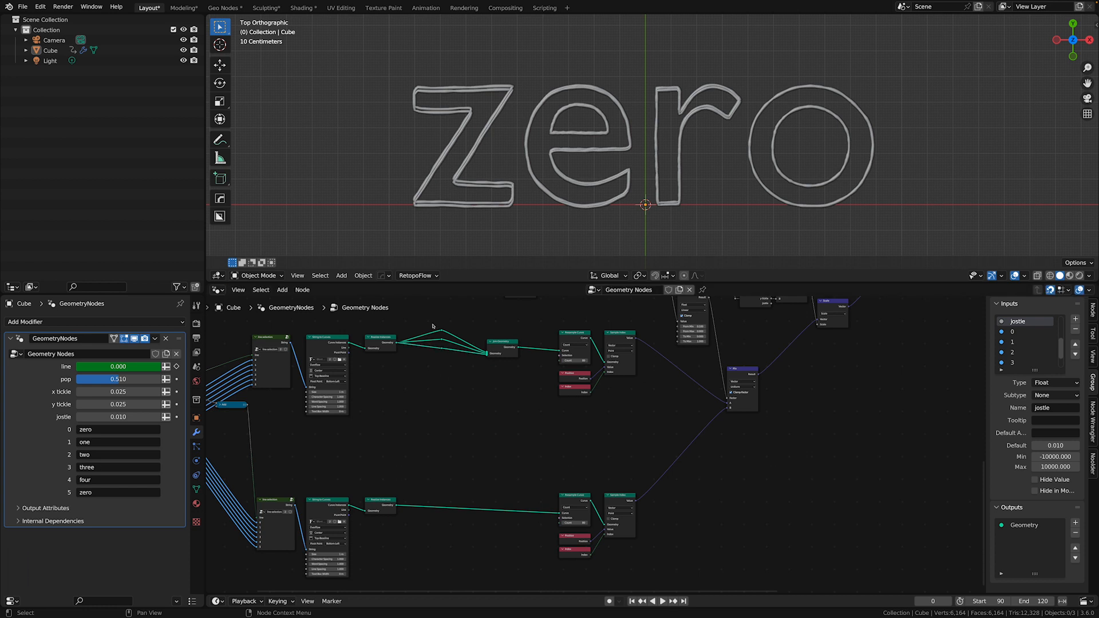
# Duplicate the Join Geometry node and its reroutes into the lower branch, wired between Realize Instances and Resample Curve
pyautogui.moveTo(433, 326); pyautogui.dragTo(534, 383)
pyautogui.hotkey('shift', 'd')
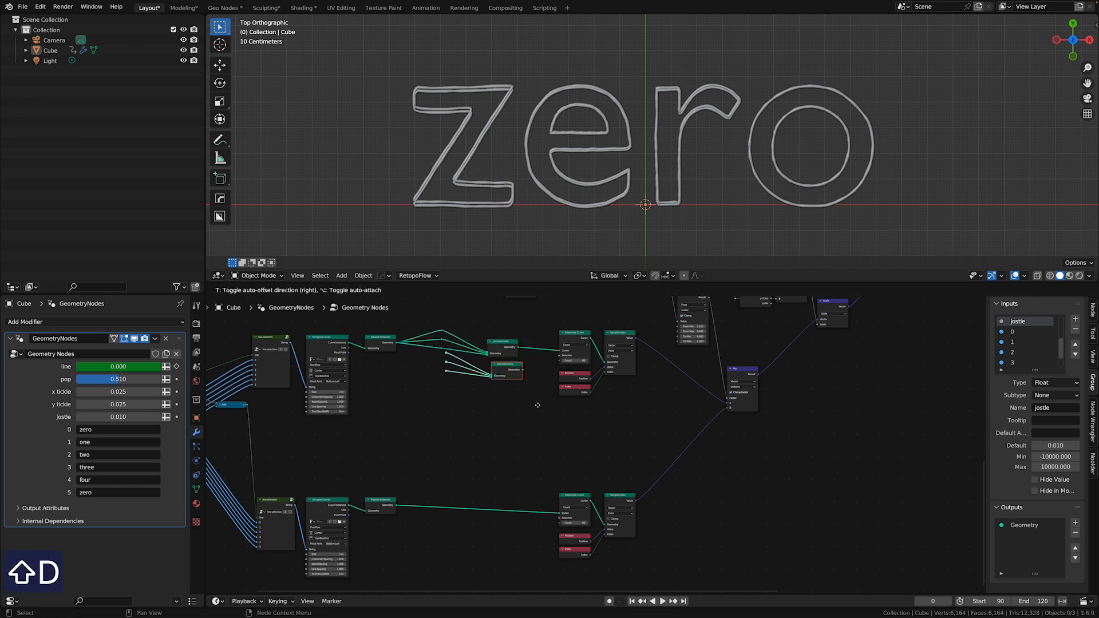
pyautogui.click(514, 494)
pyautogui.moveTo(565, 516); pyautogui.dragTo(412, 494)
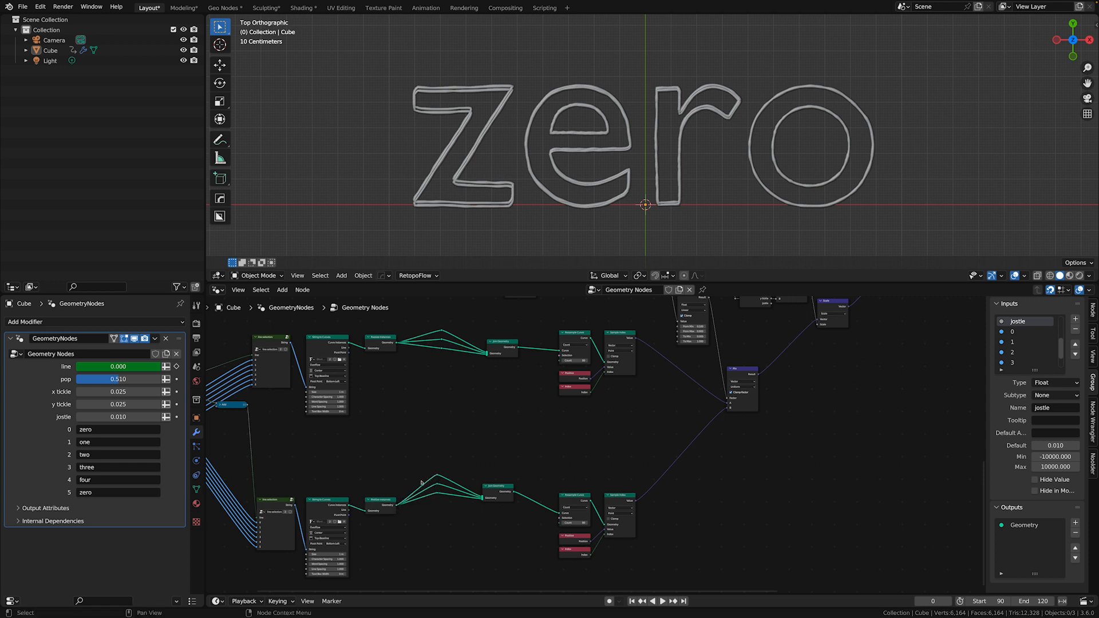
# Step back and forth through the frames between 0 and 9 to examine the zero-to-one morph with the joined curves
pyautogui.press('space')
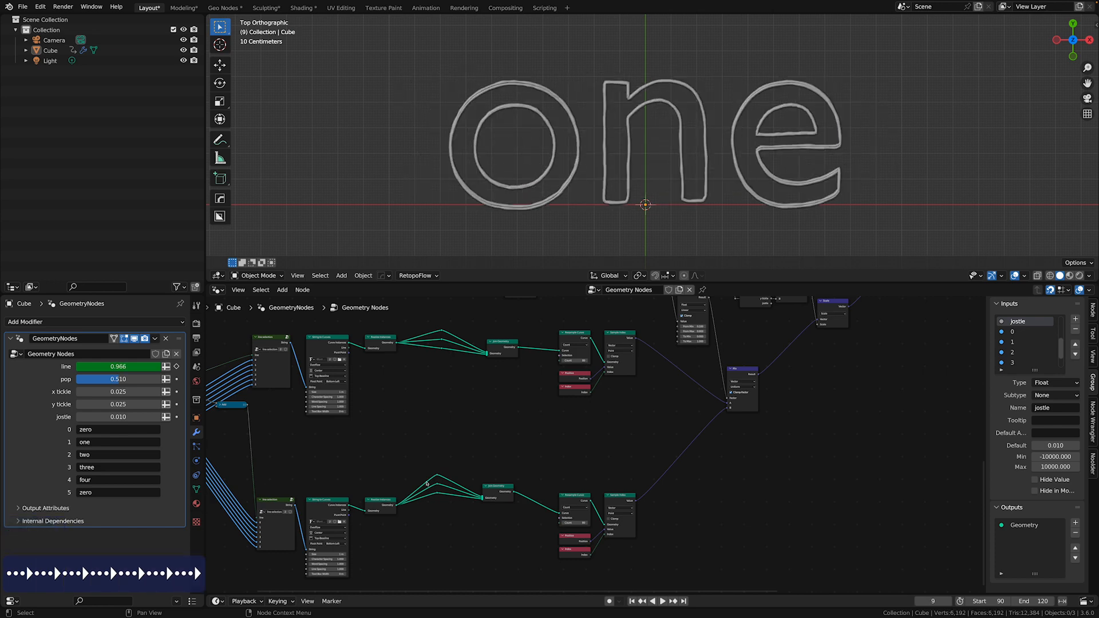
pyautogui.press('Left')
pyautogui.press('Left')
pyautogui.press('Left')
pyautogui.press('Left')
pyautogui.press('Left')
pyautogui.press('Left')
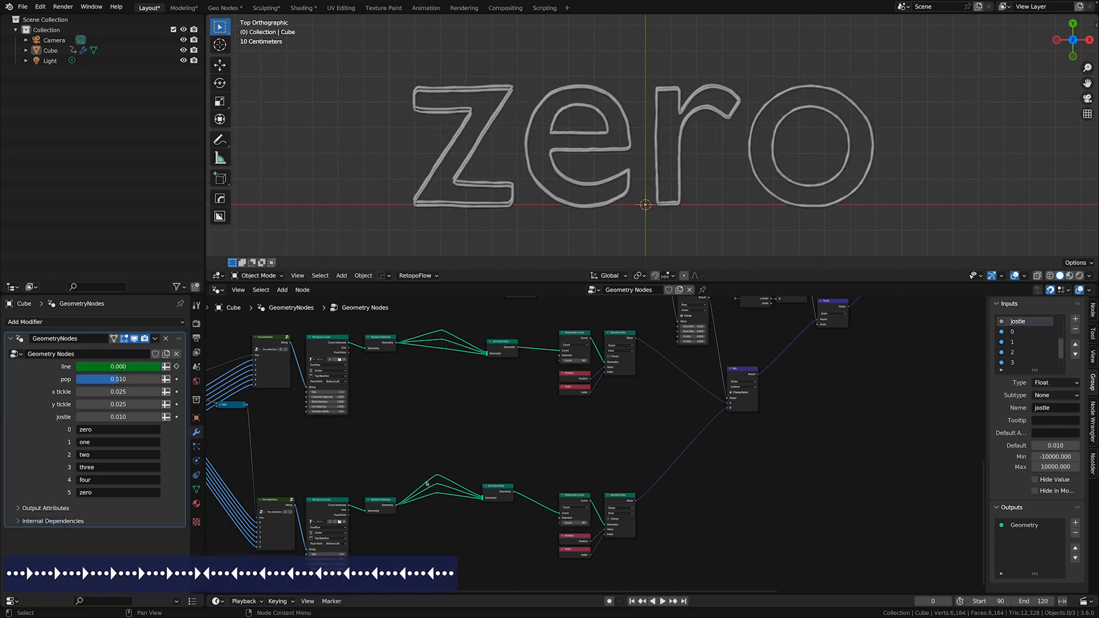
pyautogui.press('Right')
pyautogui.press('Right')
pyautogui.press('Right')
pyautogui.press('Right')
pyautogui.press('Right')
pyautogui.press('Right')
pyautogui.press('Right')
pyautogui.press('Right')
pyautogui.press('Right')
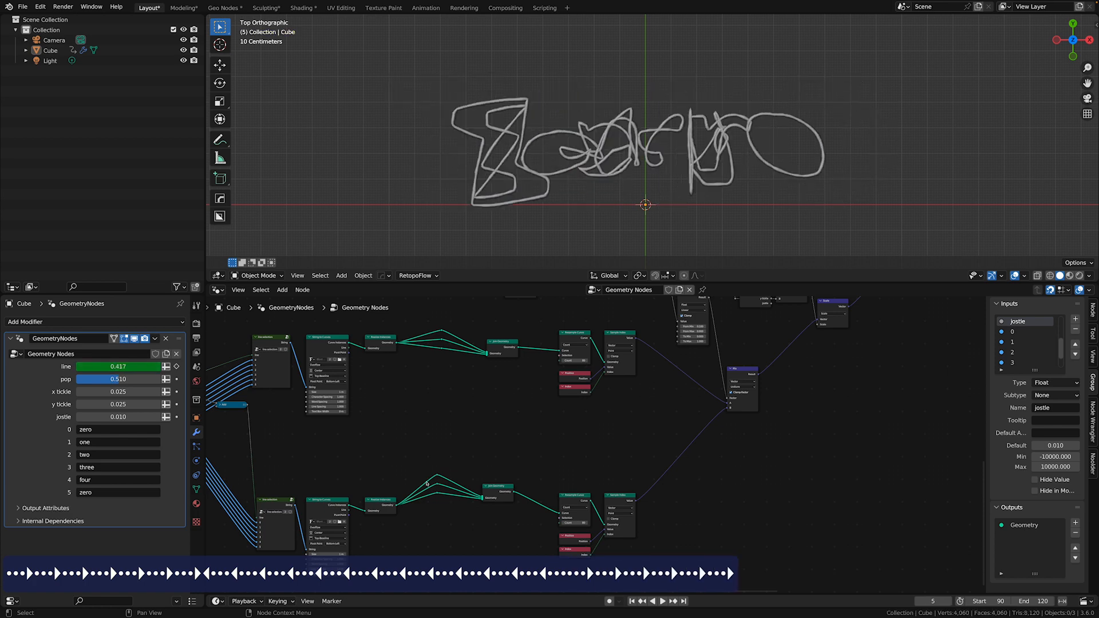
pyautogui.press('Left')
pyautogui.press('Left')
pyautogui.press('Left')
pyautogui.press('Left')
pyautogui.press('Left')
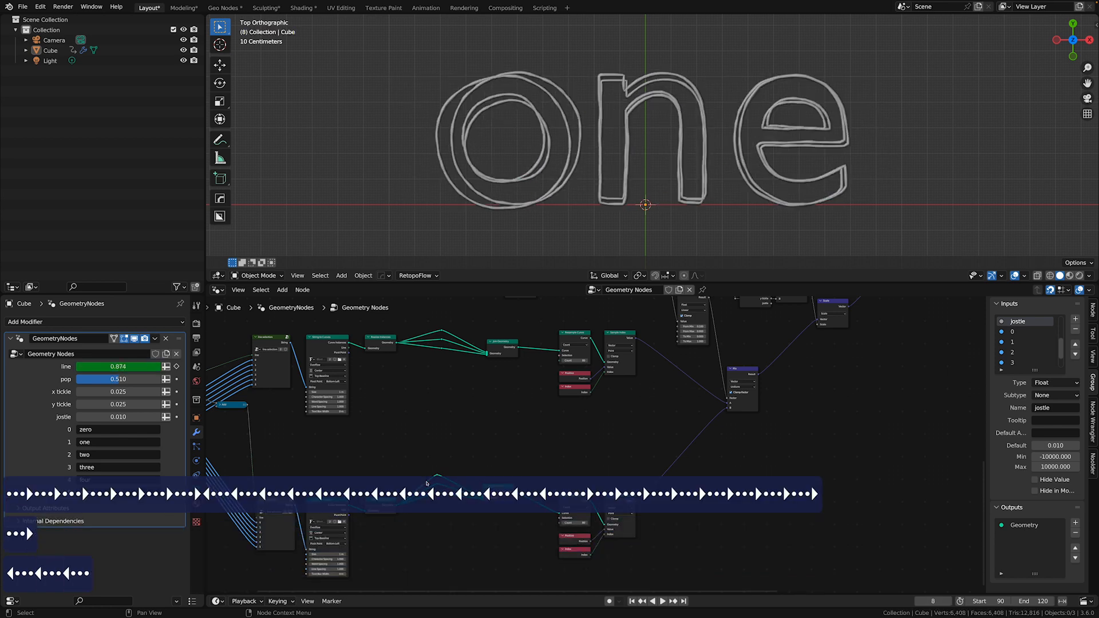
pyautogui.press('Left')
pyautogui.press('Left')
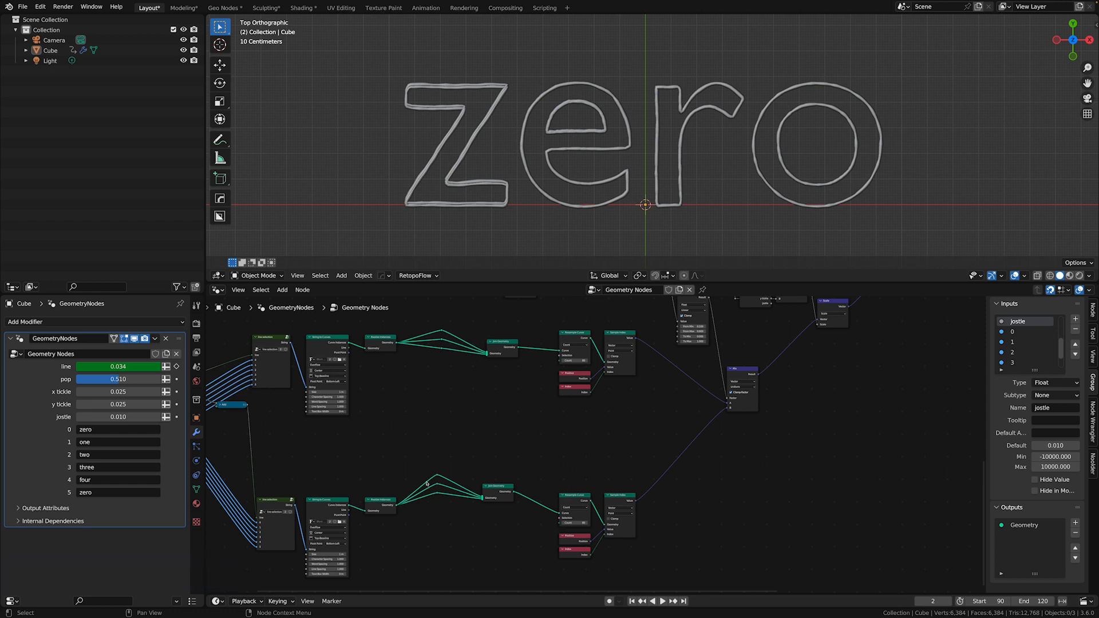
pyautogui.press('Left')
pyautogui.press('Left')
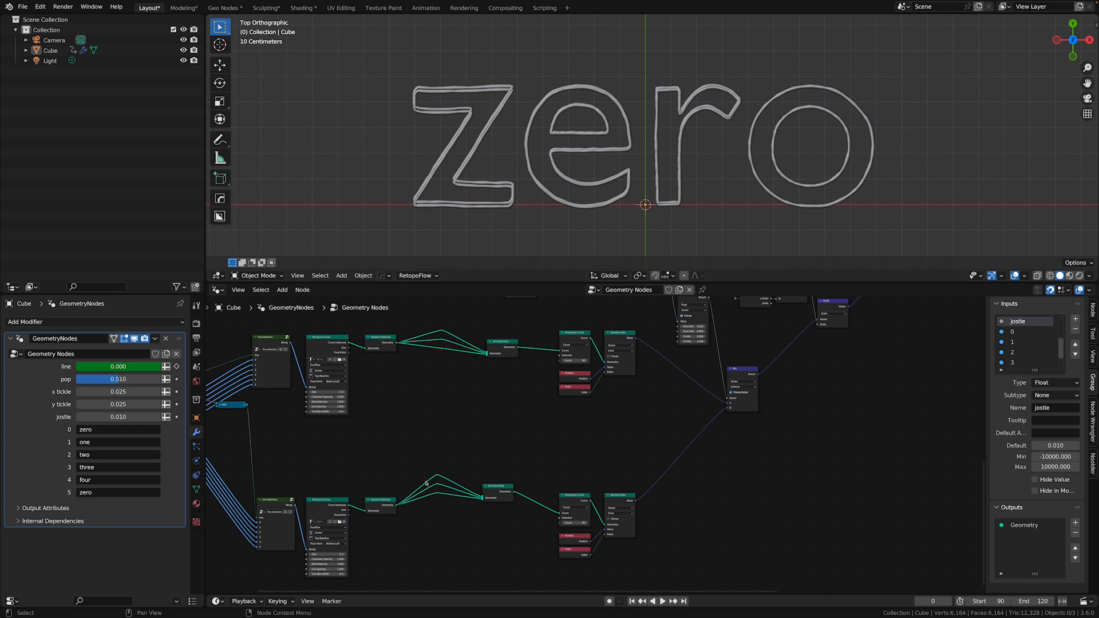
# Lower the upper branch's bottom reroute and feed it into a new Domain Size node set to Curve
pyautogui.press('g')
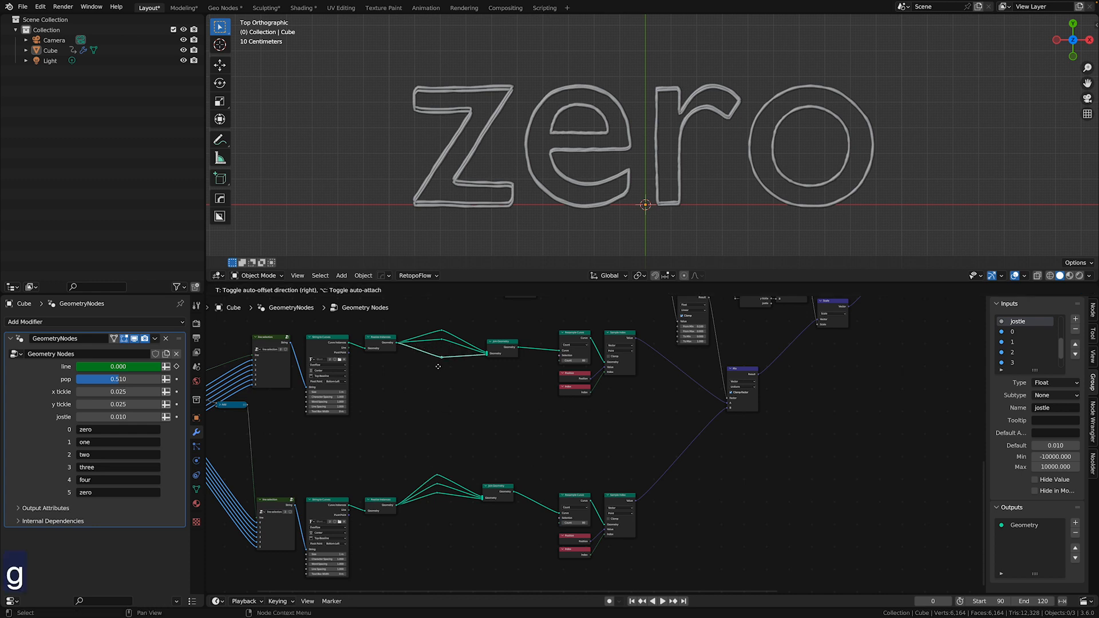
pyautogui.click(438, 370)
pyautogui.hotkey('shift', 'a')
pyautogui.write('d')
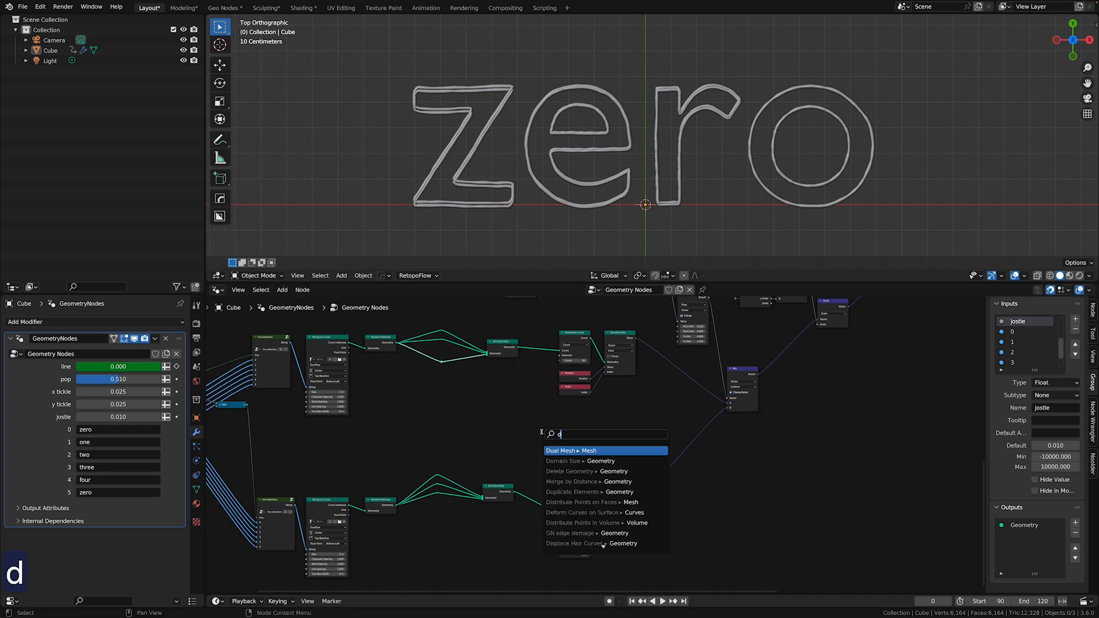
pyautogui.write('omain')
pyautogui.press('Return')
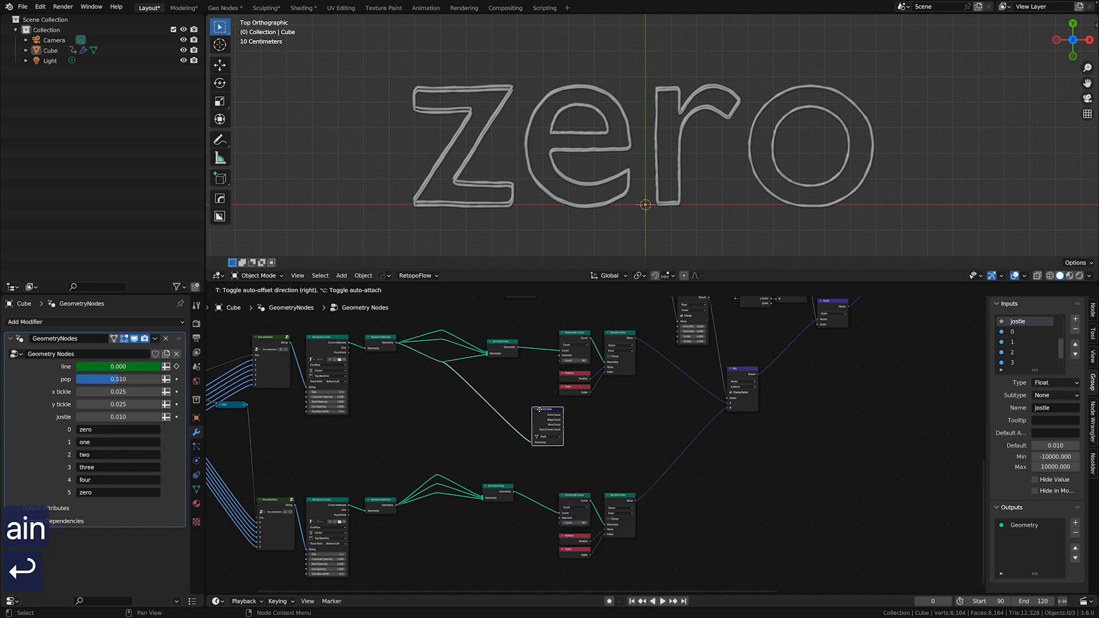
pyautogui.click(540, 409)
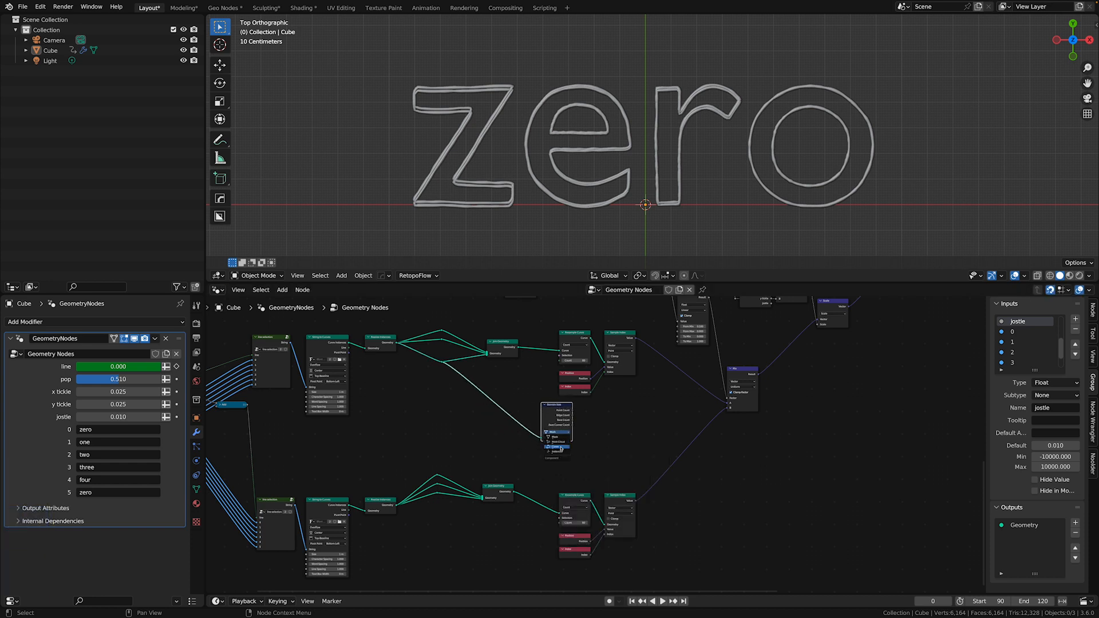
pyautogui.click(560, 447)
# Add a Math node fed by the Domain Size node's Spline Count
pyautogui.moveTo(573, 415); pyautogui.dragTo(619, 417)
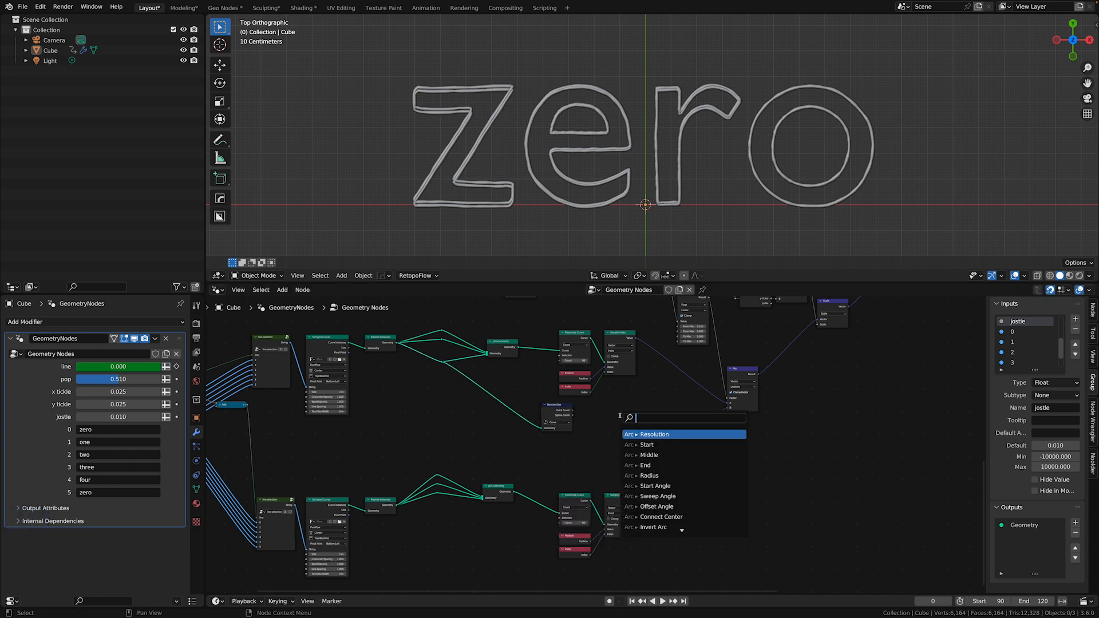
pyautogui.write('math')
pyautogui.press('Return')
pyautogui.click(616, 413)
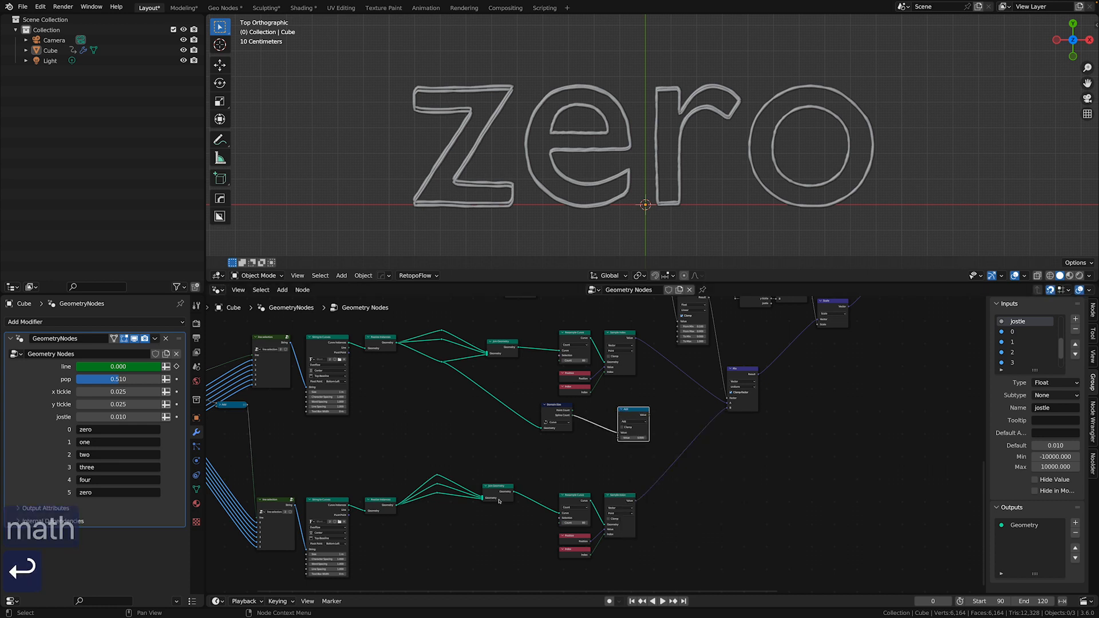
# Add a second Domain Size node set to Curve, fed by the top reroute of the lower branch
pyautogui.moveTo(437, 476); pyautogui.dragTo(545, 456)
pyautogui.write('dom')
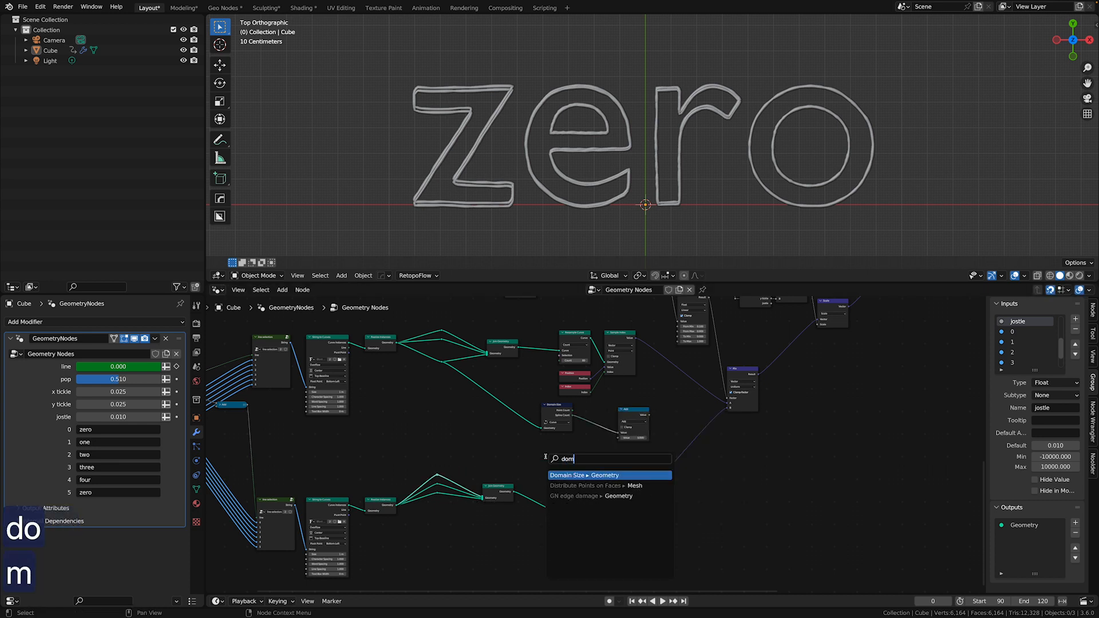
pyautogui.press('Return')
pyautogui.click(543, 439)
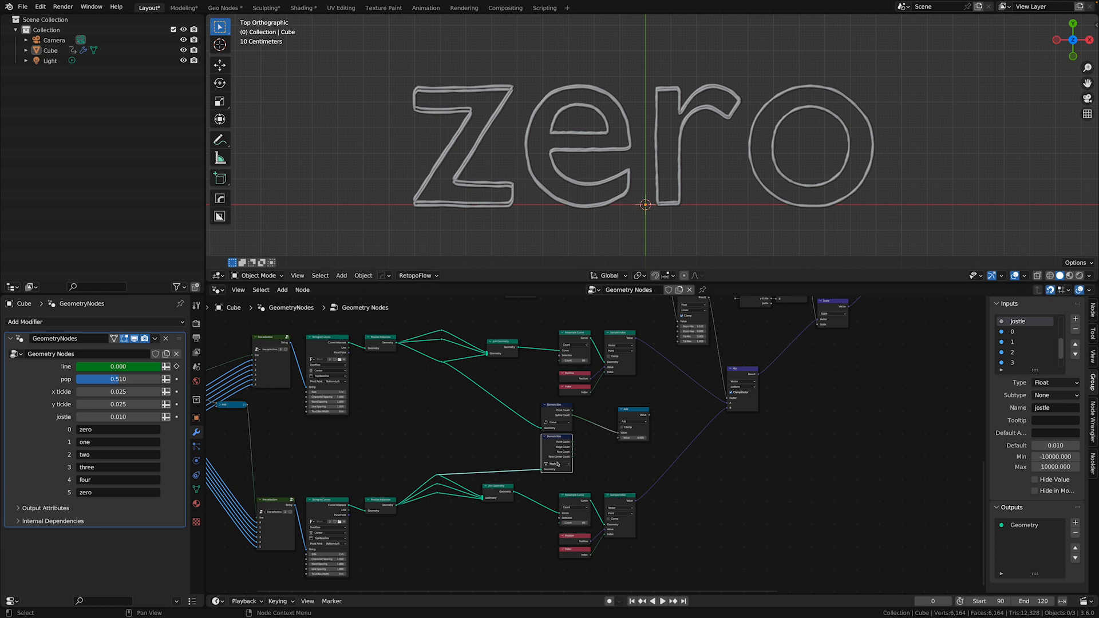
pyautogui.click(558, 478)
# Link the second Spline Count to the Math node's other value and set the operation to Maximum
pyautogui.moveTo(572, 447); pyautogui.dragTo(633, 442)
pyautogui.click(646, 424)
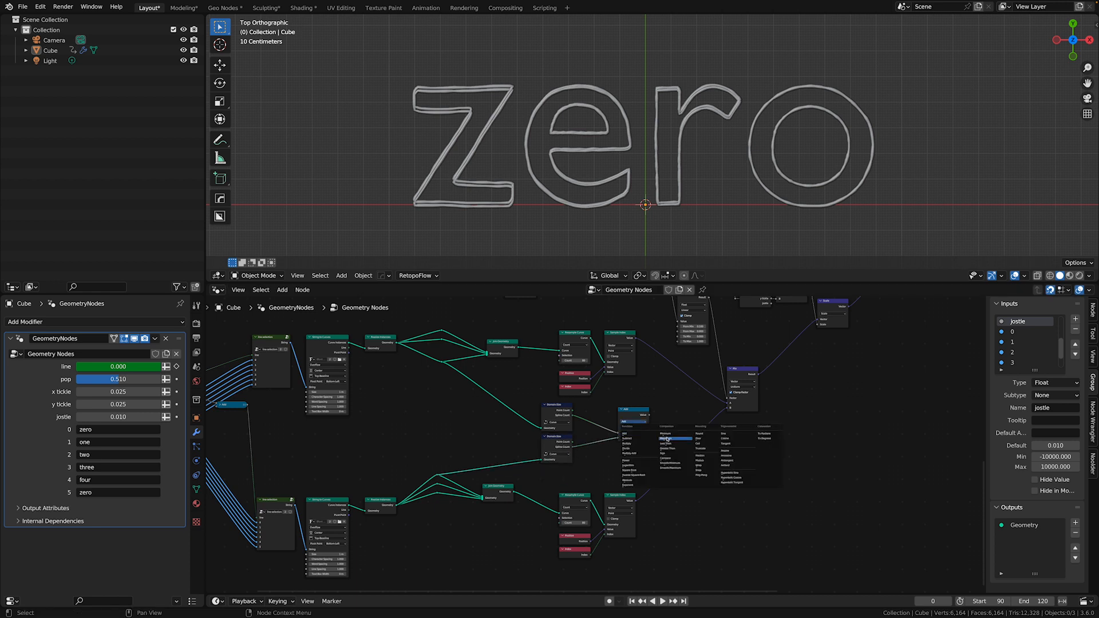
pyautogui.click(668, 439)
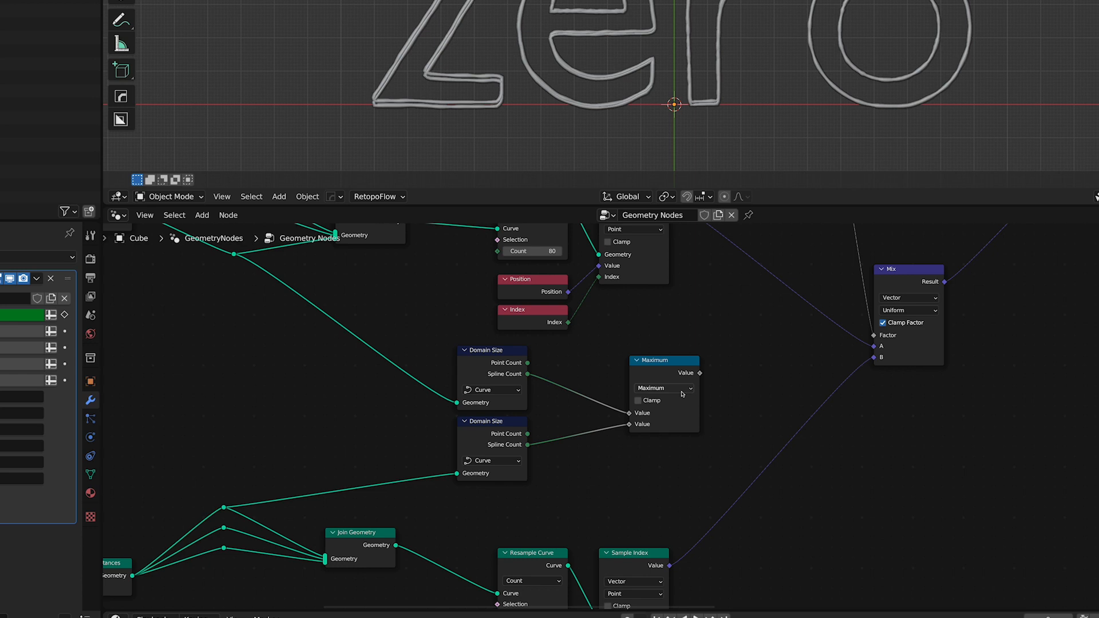
# Connect the Maximum node's value to the Amount of the Duplicate Elements node
pyautogui.scroll(-4, 682, 394)
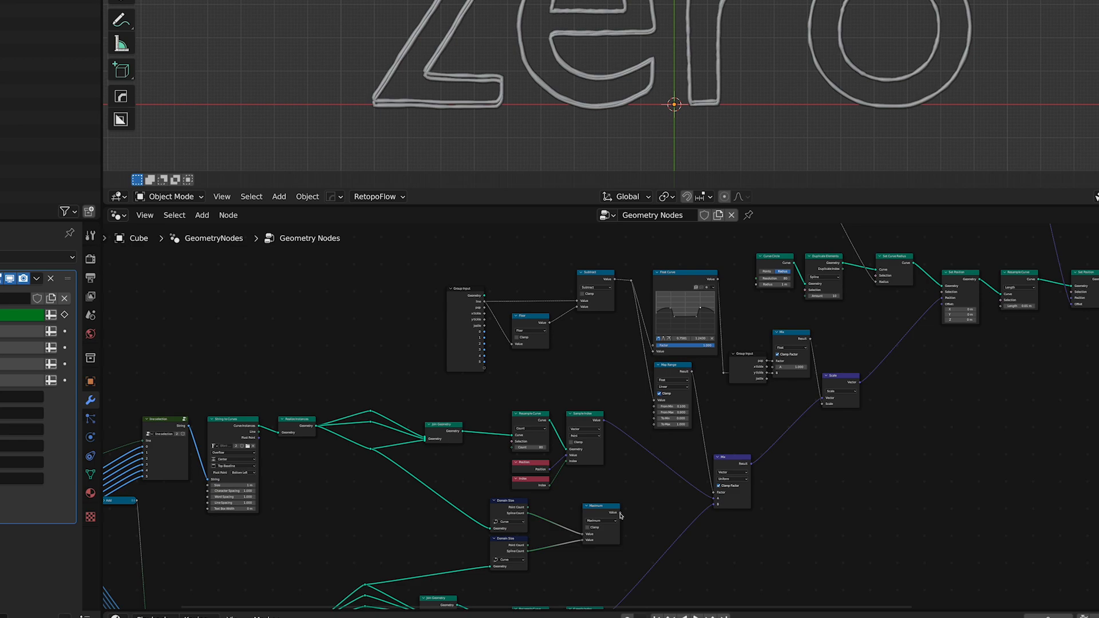
pyautogui.moveTo(760, 362); pyautogui.dragTo(806, 296)
pyautogui.moveTo(785, 293); pyautogui.dragTo(646, 441, button='middle')
pyautogui.scroll(4, 737, 399)
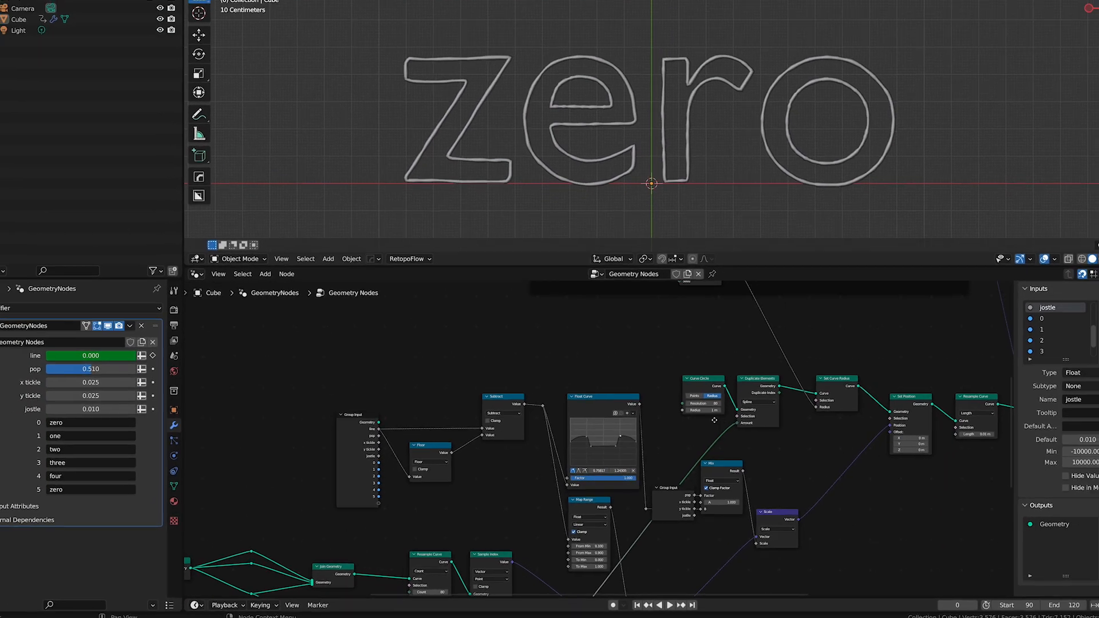
pyautogui.scroll(3, 646, 441)
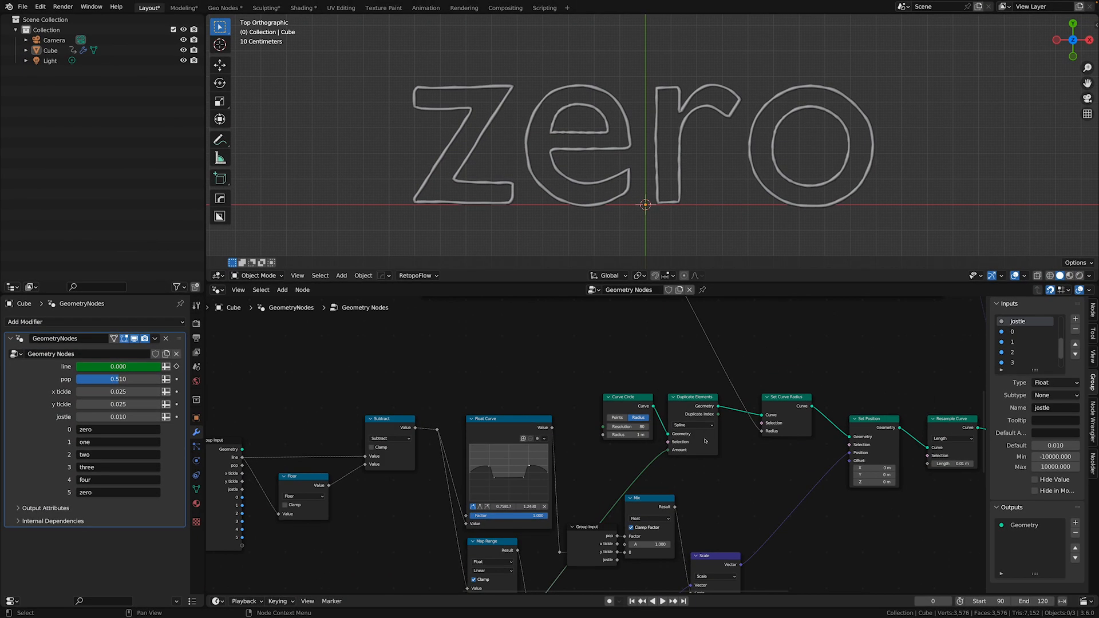
pyautogui.scroll(-6, 706, 441)
pyautogui.moveTo(674, 447); pyautogui.dragTo(703, 380, button='middle')
pyautogui.scroll(4, 703, 381)
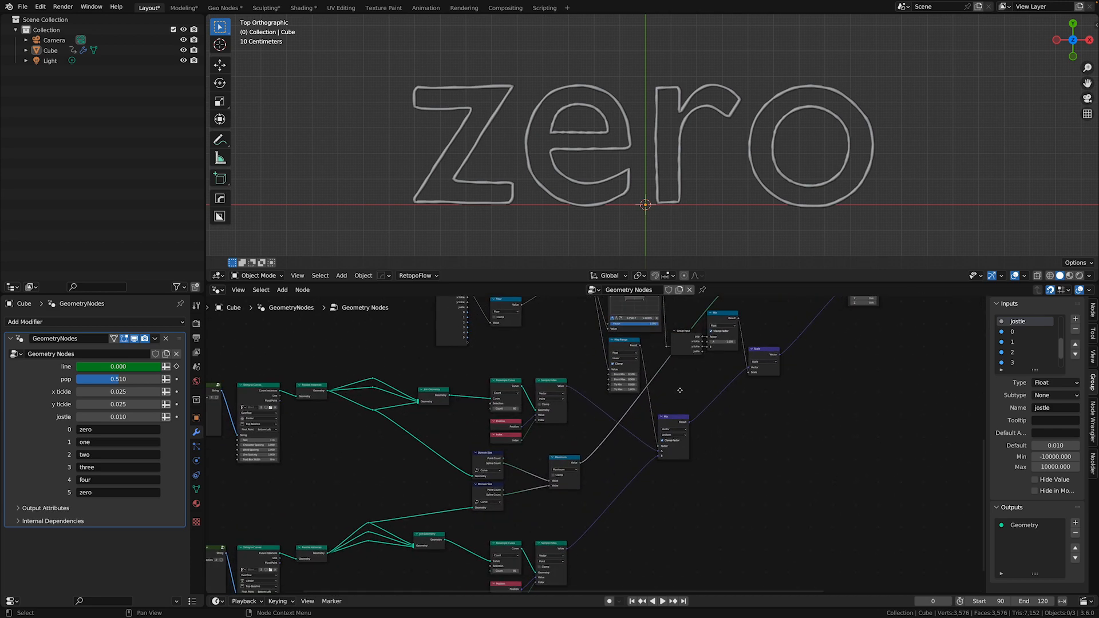
# Set the animation's start frame to 0 and play it back
pyautogui.click(1000, 601)
pyautogui.write('0')
pyautogui.press('Return')
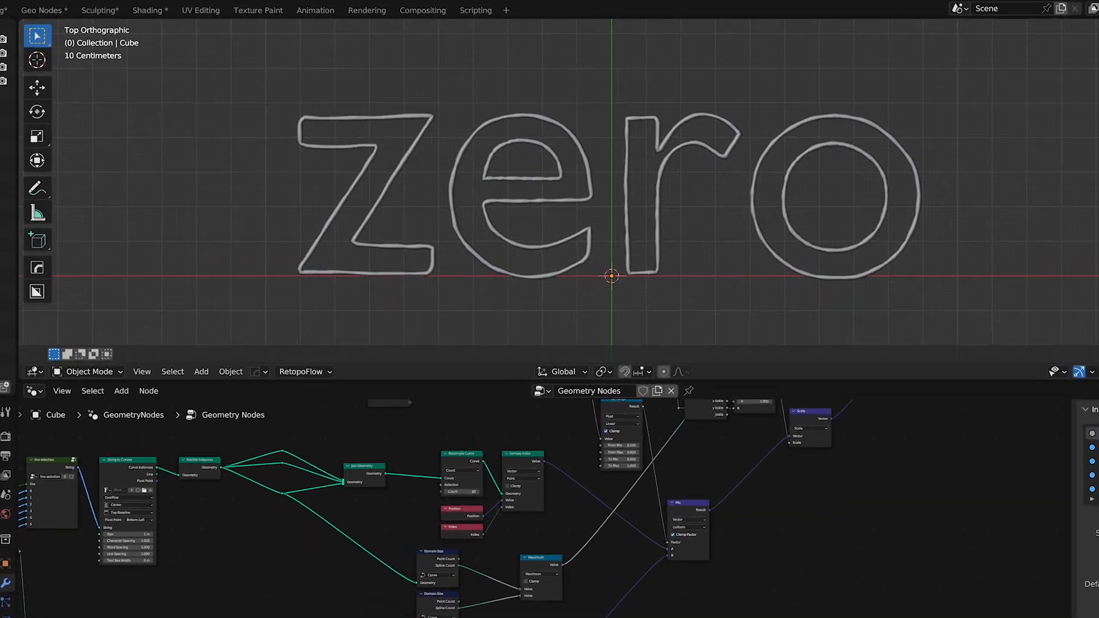
pyautogui.press('space')
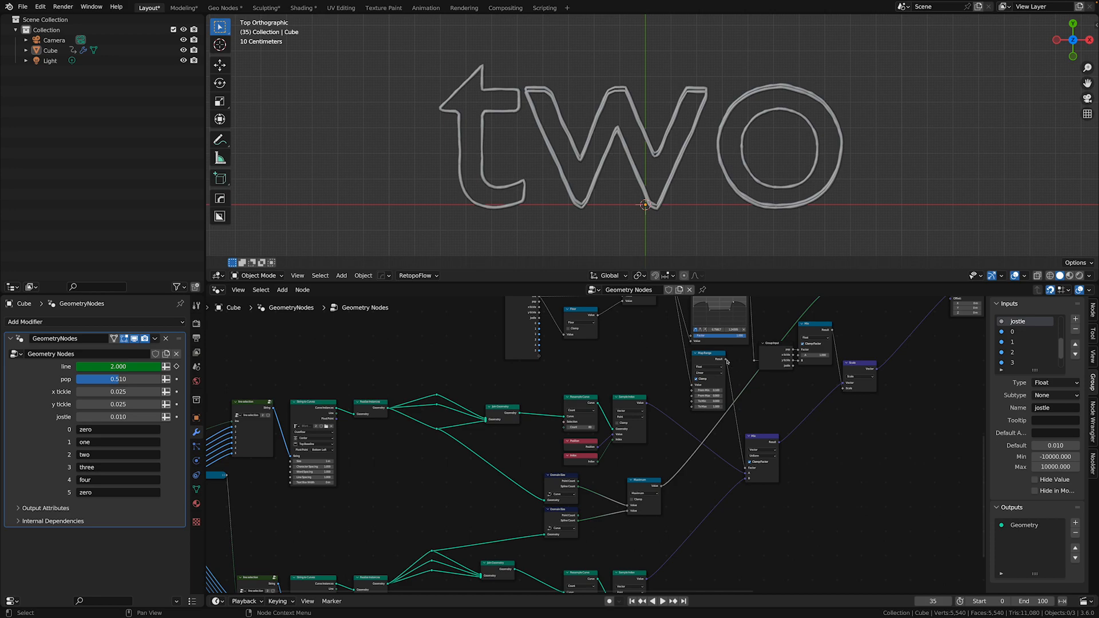
# Add an Equal compare node fed by the Map Range result, sharing a reroute with the link to the vector Mix node's Factor
pyautogui.moveTo(727, 360); pyautogui.dragTo(746, 539)
pyautogui.write('compare')
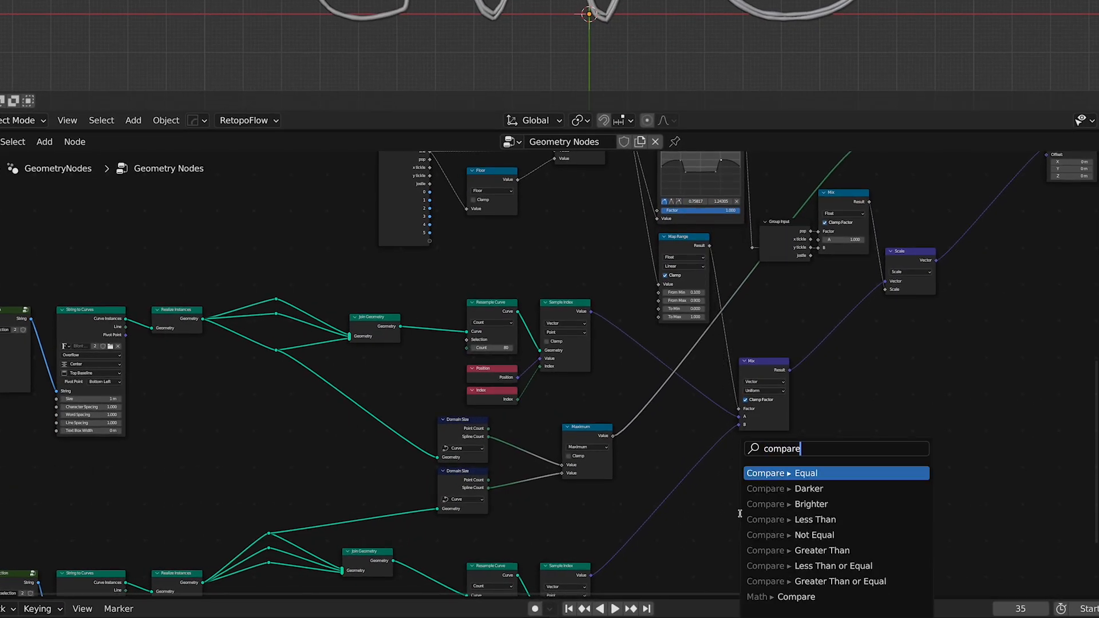
pyautogui.press('Return')
pyautogui.click(737, 475)
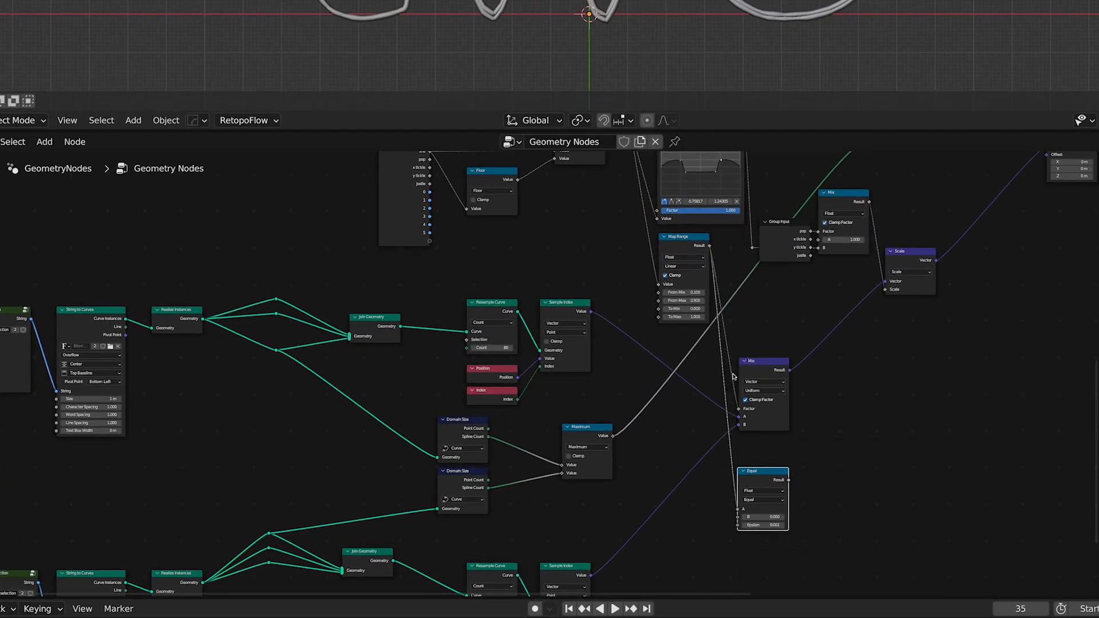
pyautogui.keyDown('shift'); pyautogui.moveTo(711, 361); pyautogui.dragTo(710, 362, button='right'); pyautogui.keyUp('shift')
pyautogui.moveTo(725, 354); pyautogui.dragTo(720, 426)
# Add an Integer Switch node driven by the Equal result, with the Maximum value as False and the upper Spline Count as True
pyautogui.moveTo(801, 487); pyautogui.dragTo(853, 481)
pyautogui.write('switch')
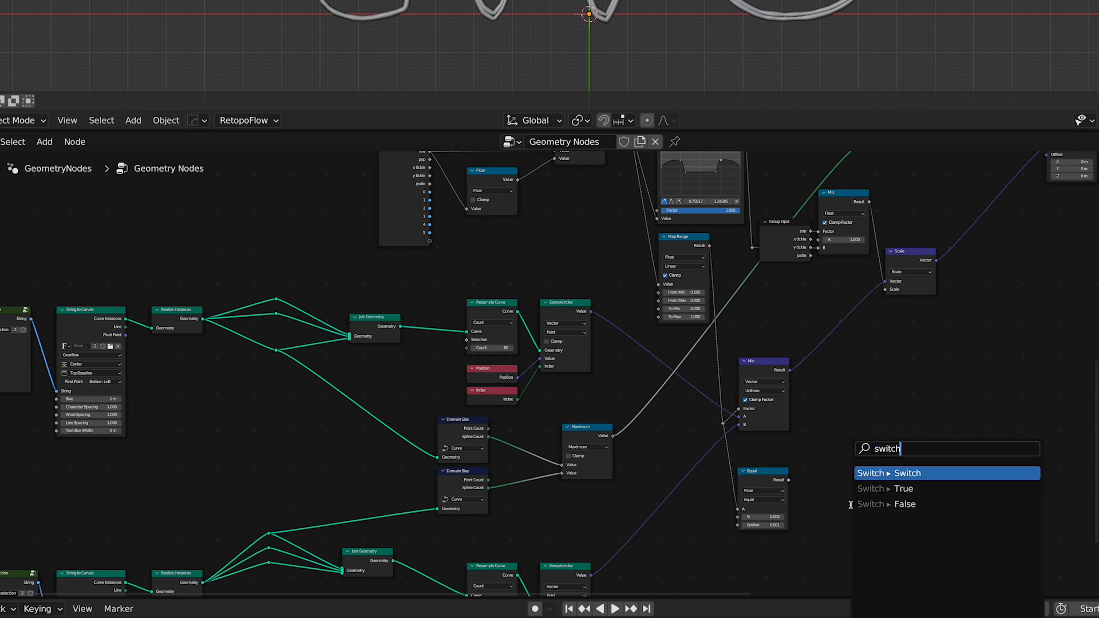
pyautogui.press('Return')
pyautogui.click(865, 534)
pyautogui.click(865, 529)
pyautogui.click(874, 513)
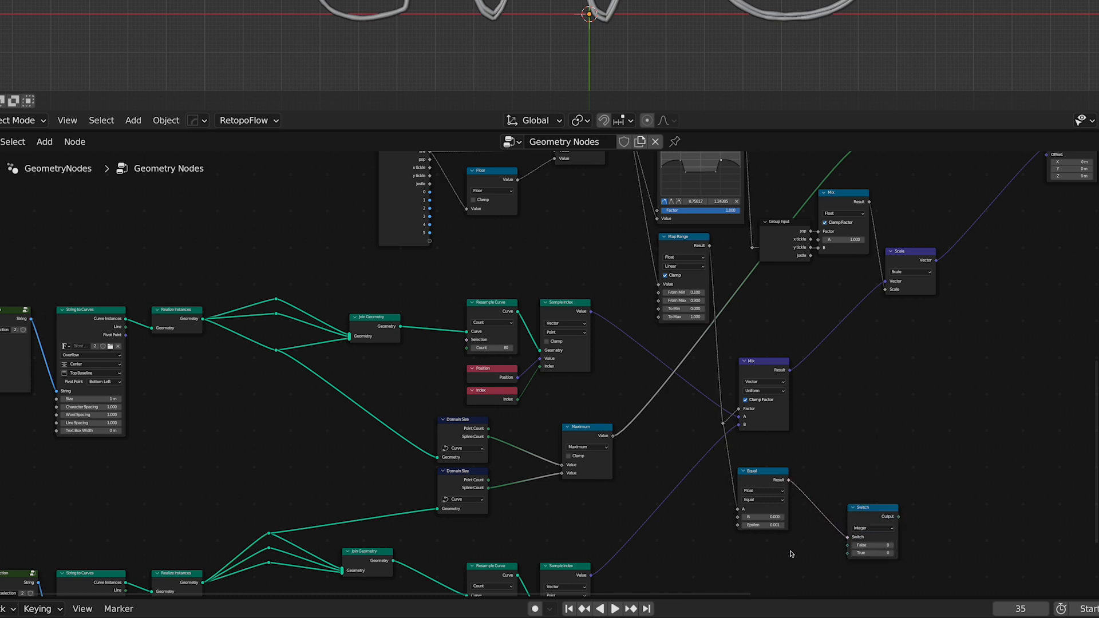
pyautogui.moveTo(490, 438); pyautogui.dragTo(848, 553)
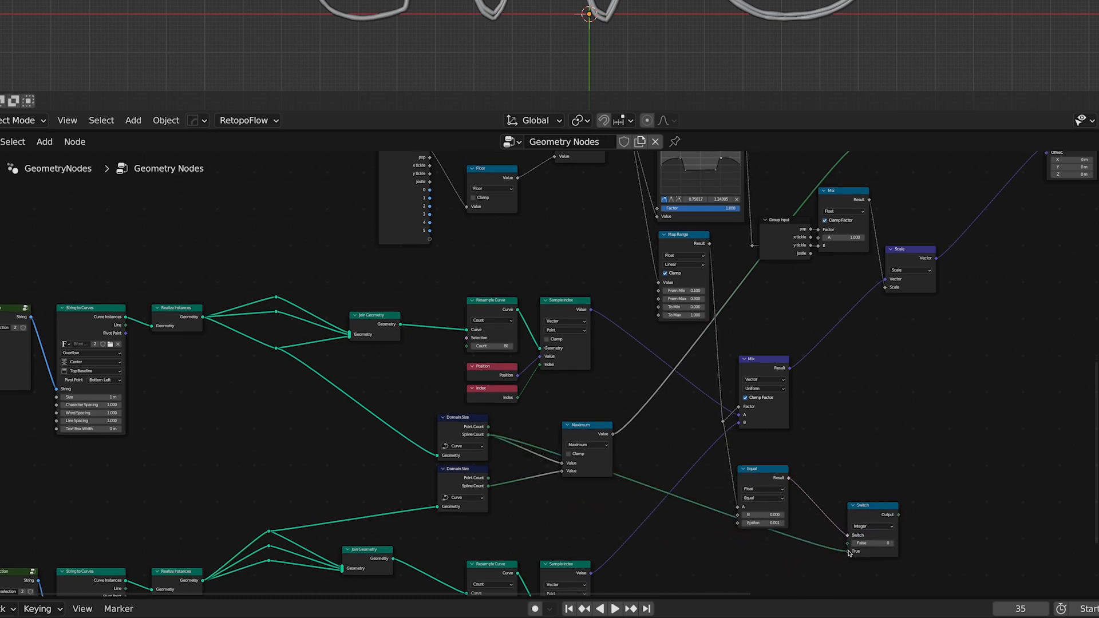
pyautogui.moveTo(613, 435); pyautogui.dragTo(848, 544)
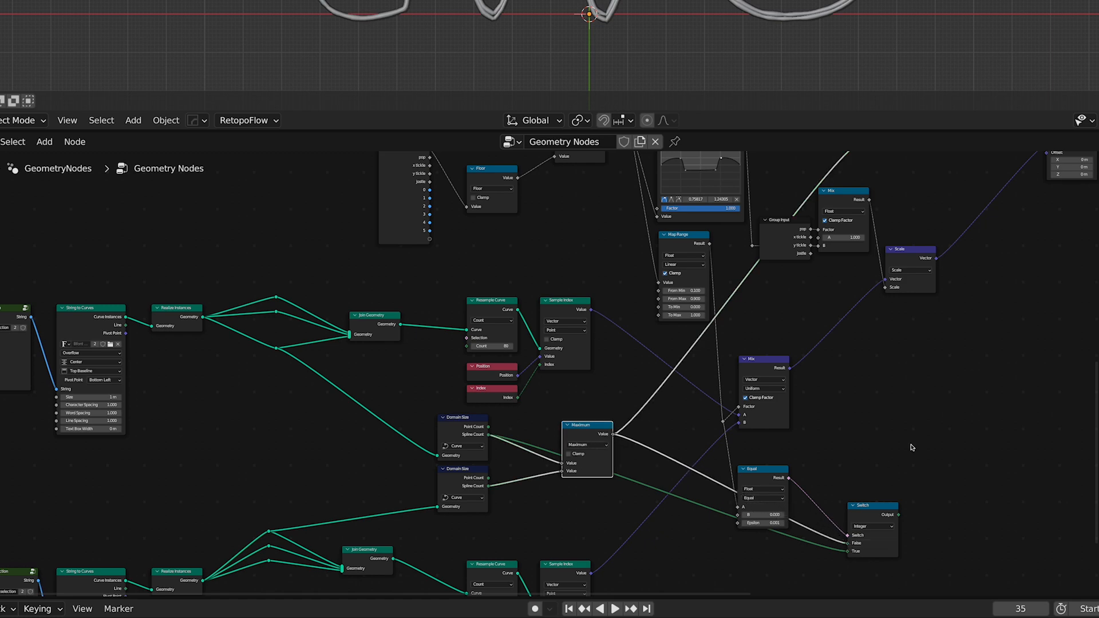
# Connect the Switch node's output to the Amount of the Duplicate Elements node, replacing the Maximum link
pyautogui.scroll(-4, 1008, 461)
pyautogui.moveTo(1008, 461); pyautogui.dragTo(801, 509, button='middle')
pyautogui.scroll(1, 801, 509)
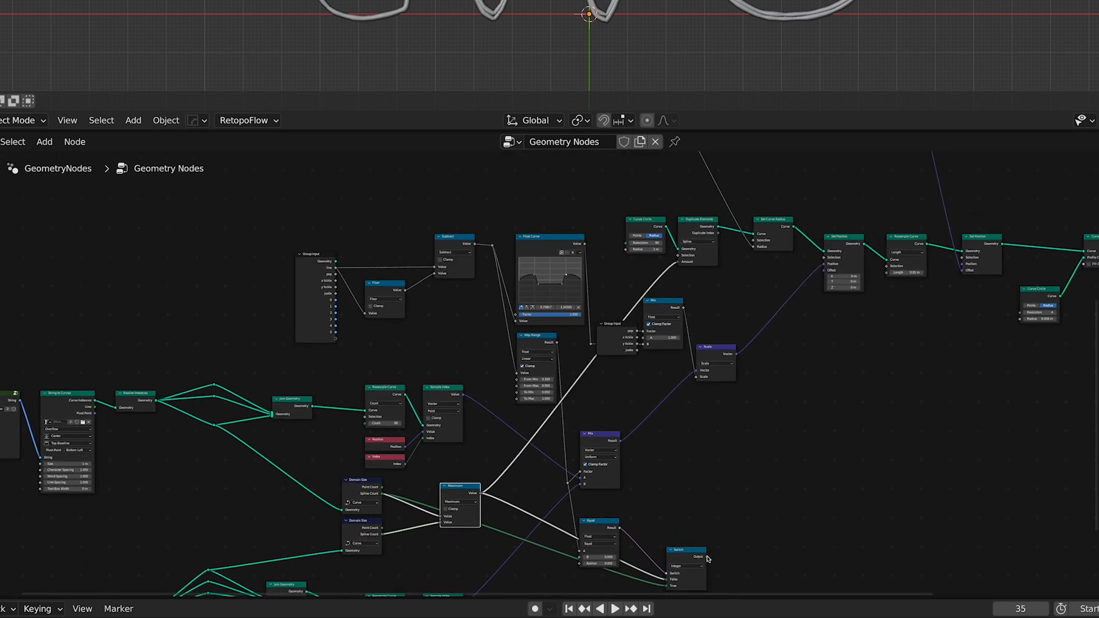
pyautogui.moveTo(707, 556); pyautogui.dragTo(714, 381)
pyautogui.moveTo(687, 271); pyautogui.dragTo(680, 262)
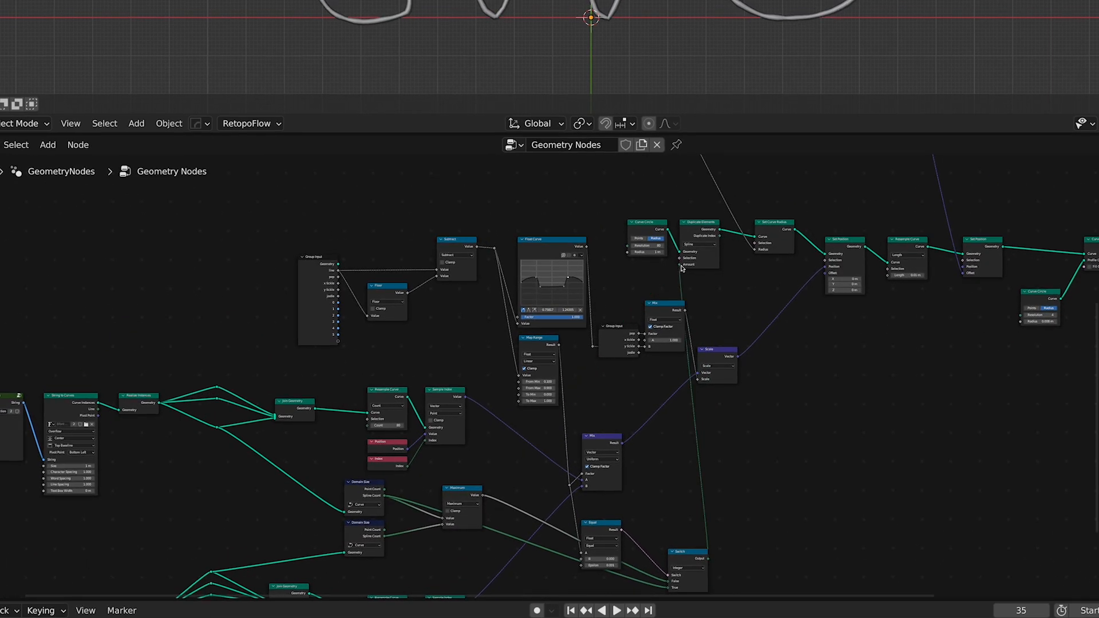